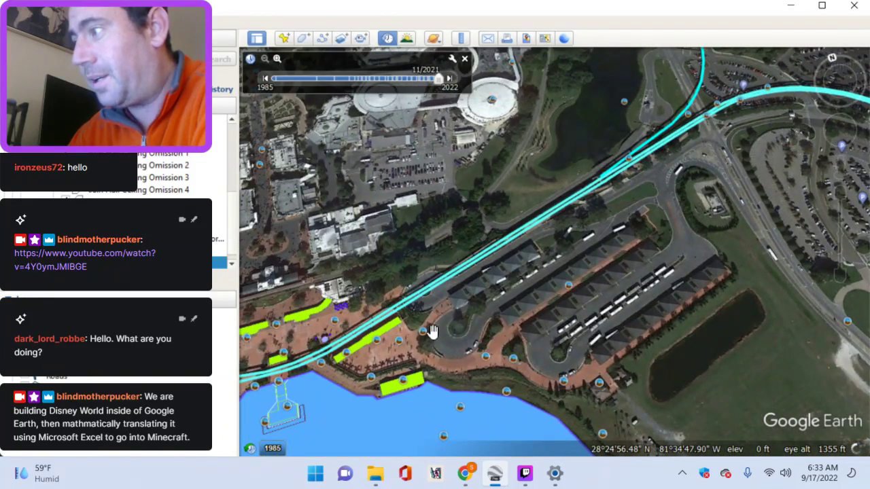
Step: Add a new folder to the saved places for the bus station shelters beside the monorail tracks
{"action": "scroll", "coordinate": [432, 331], "scroll_direction": "up", "scroll_amount": 3}
{"action": "scroll", "coordinate": [550, 243], "scroll_direction": "up", "scroll_amount": 5}
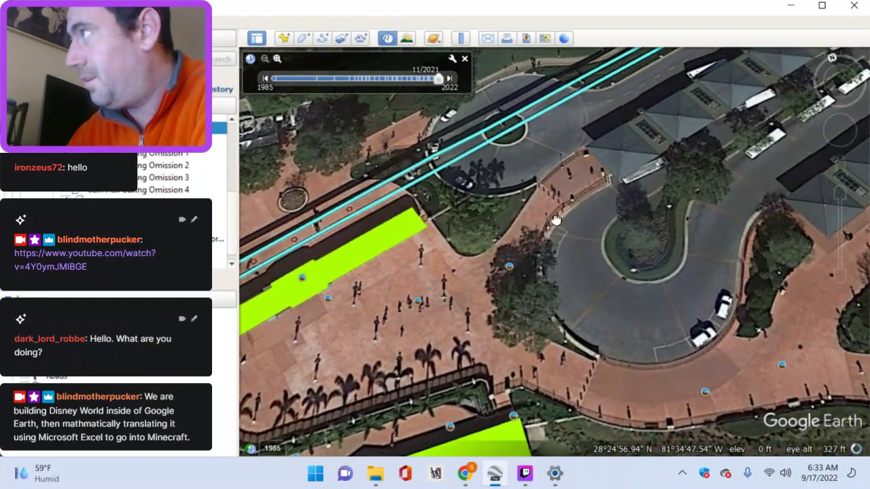
{"action": "left_click_drag", "start_coordinate": [556, 219], "coordinate": [434, 310]}
{"action": "left_click_drag", "start_coordinate": [471, 283], "coordinate": [465, 322]}
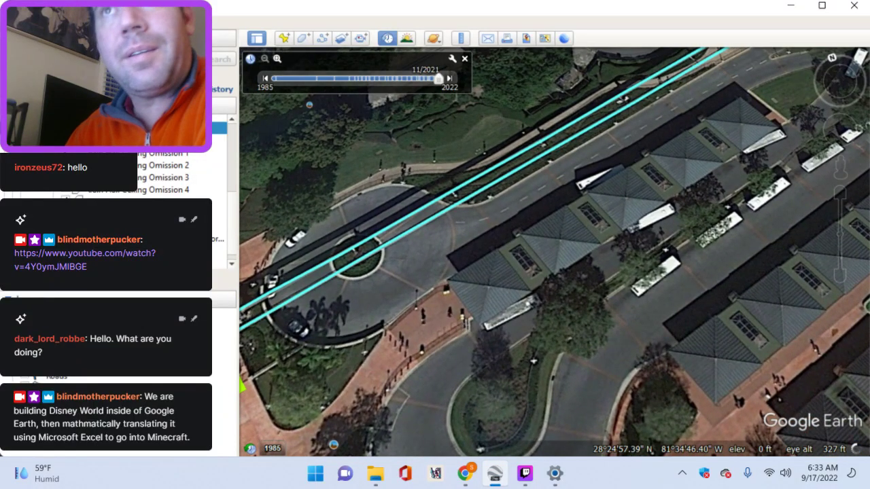
{"action": "scroll", "coordinate": [113, 193], "scroll_direction": "up", "scroll_amount": 4}
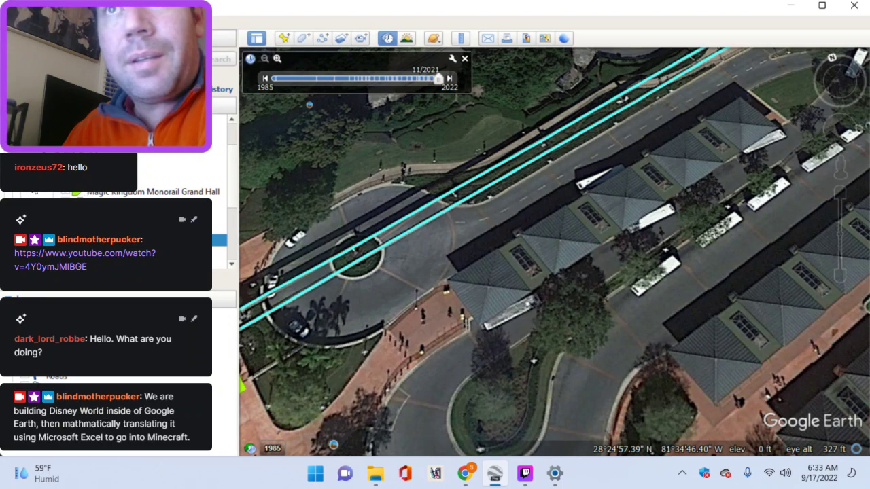
{"action": "scroll", "coordinate": [114, 193], "scroll_direction": "up", "scroll_amount": 2}
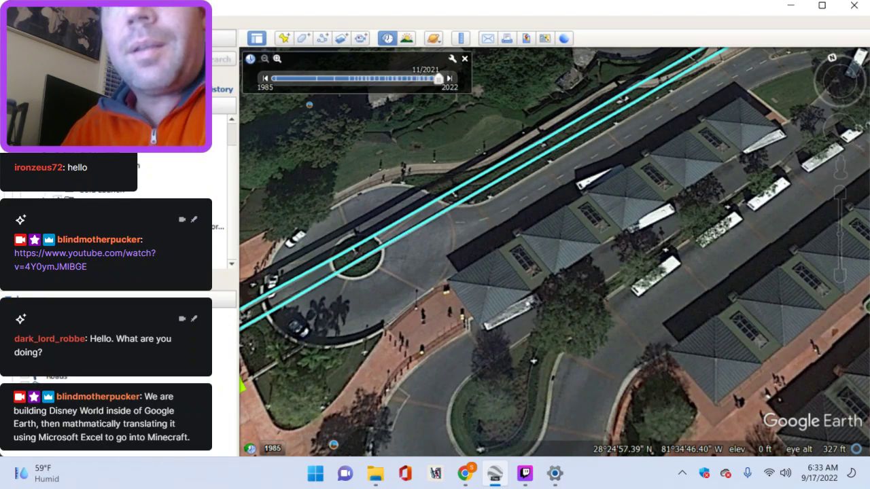
{"action": "right_click", "coordinate": [95, 140]}
{"action": "mouse_move", "coordinate": [183, 144]}
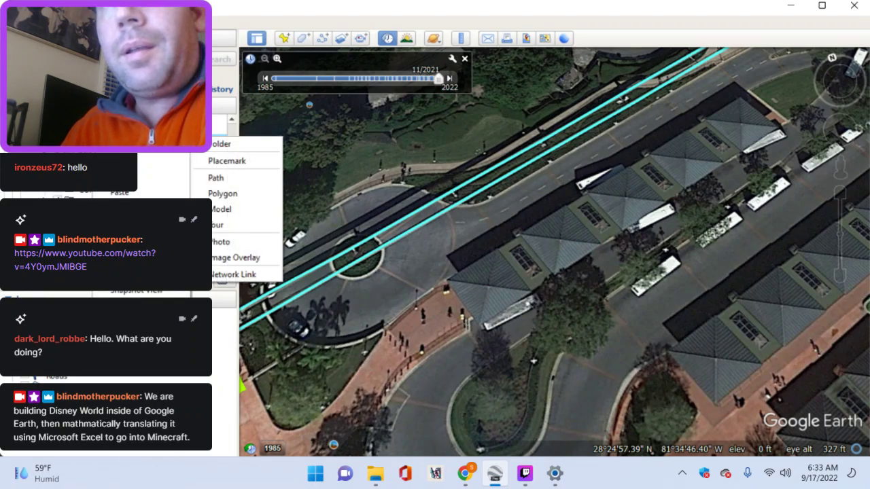
{"action": "left_click", "coordinate": [218, 144]}
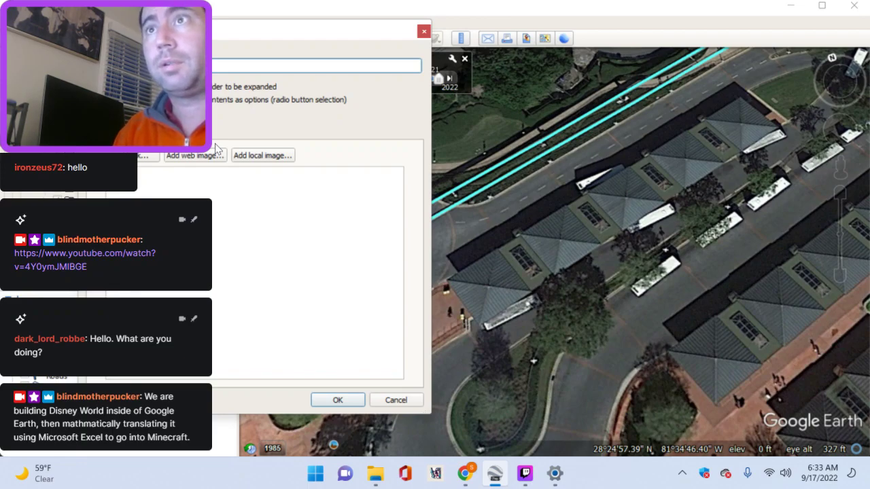
{"action": "key", "text": "Escape"}
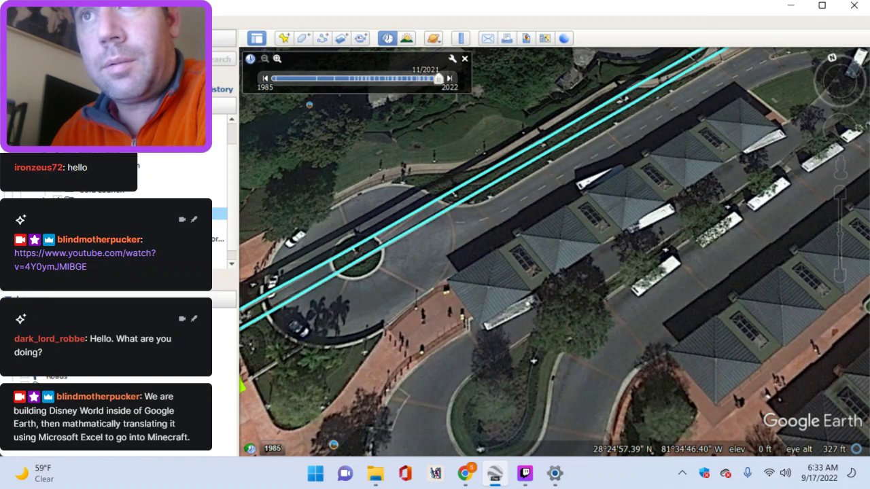
Step: Start a new polygon in the new folder and set both its line and area colours to #aaff00
{"action": "right_click", "coordinate": [178, 213]}
{"action": "mouse_move", "coordinate": [238, 220]}
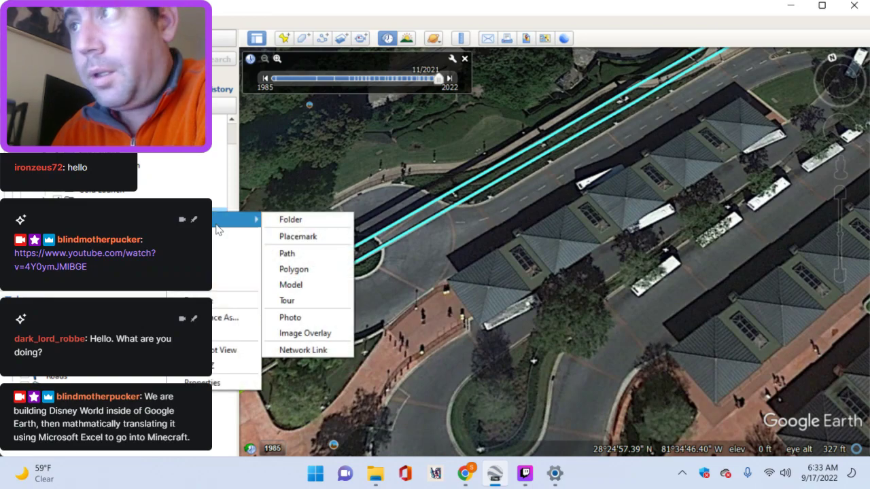
{"action": "left_click", "coordinate": [299, 269]}
{"action": "left_click_drag", "start_coordinate": [170, 30], "coordinate": [99, 30]}
{"action": "left_click", "coordinate": [115, 96]}
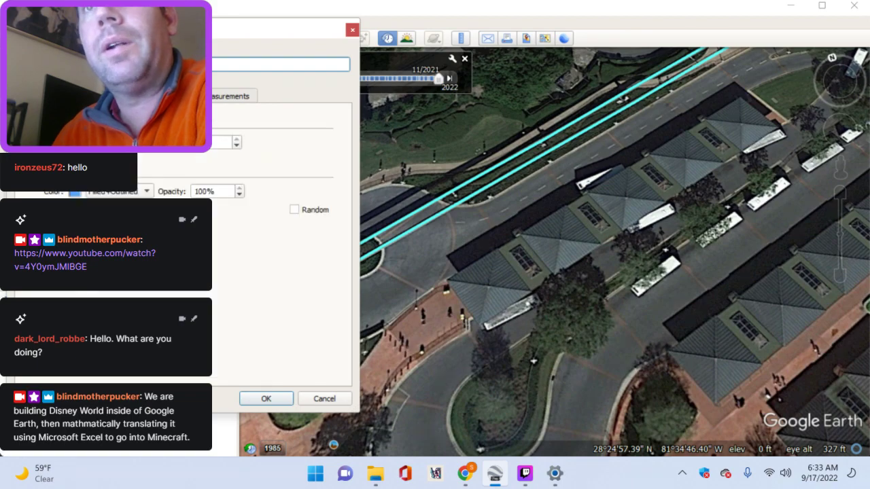
{"action": "left_click", "coordinate": [75, 191]}
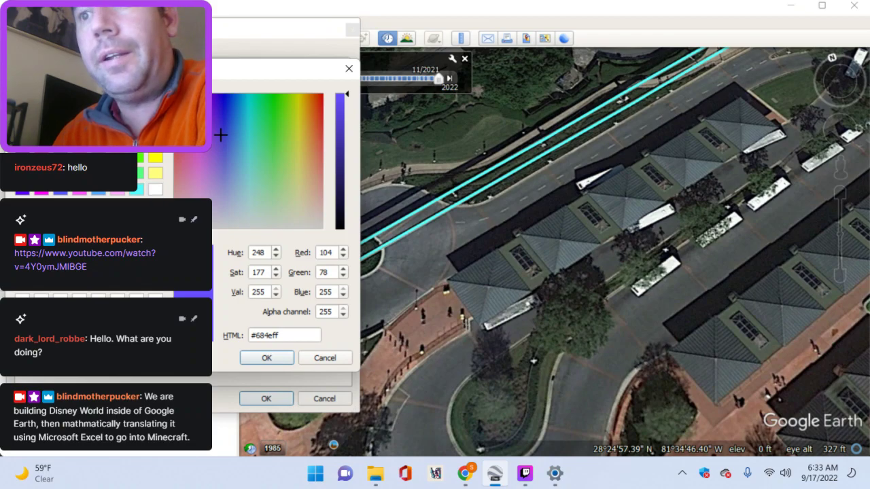
{"action": "left_click", "coordinate": [290, 96]}
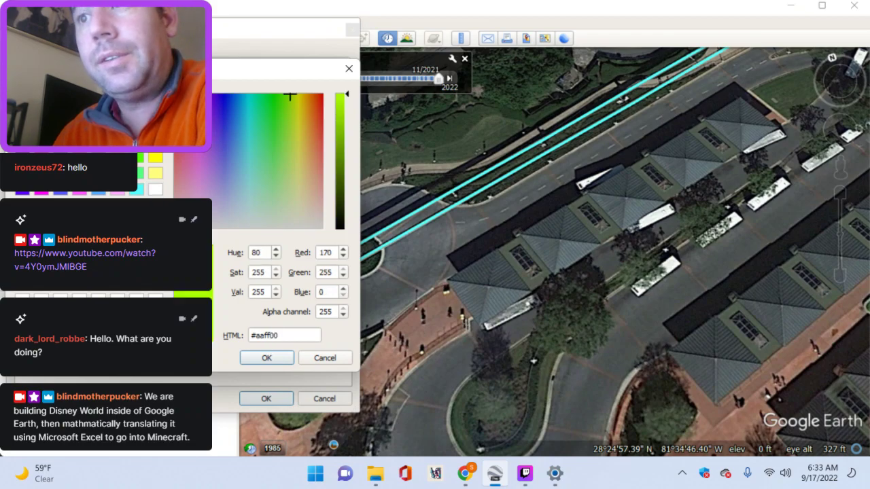
{"action": "left_click", "coordinate": [267, 359]}
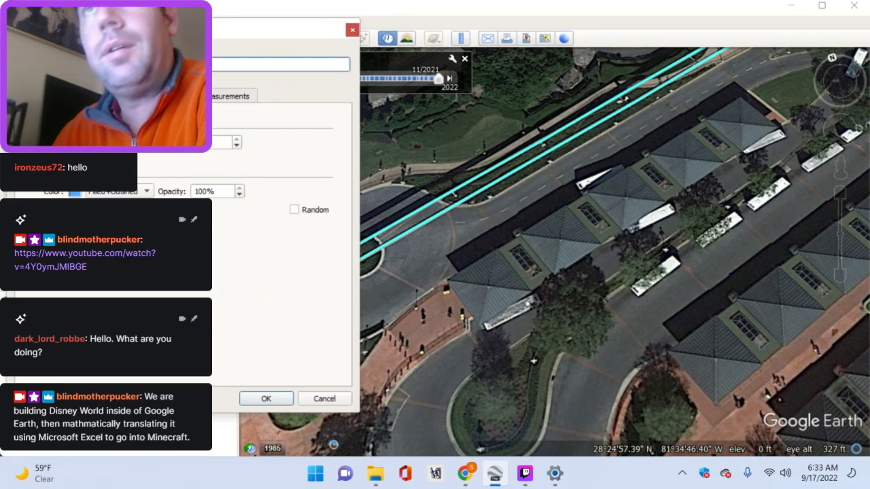
{"action": "left_click", "coordinate": [74, 192]}
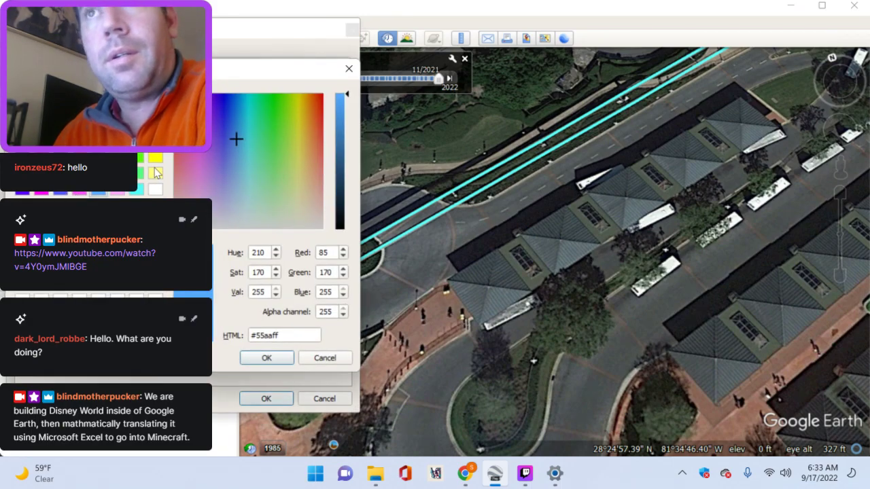
{"action": "left_click", "coordinate": [167, 190]}
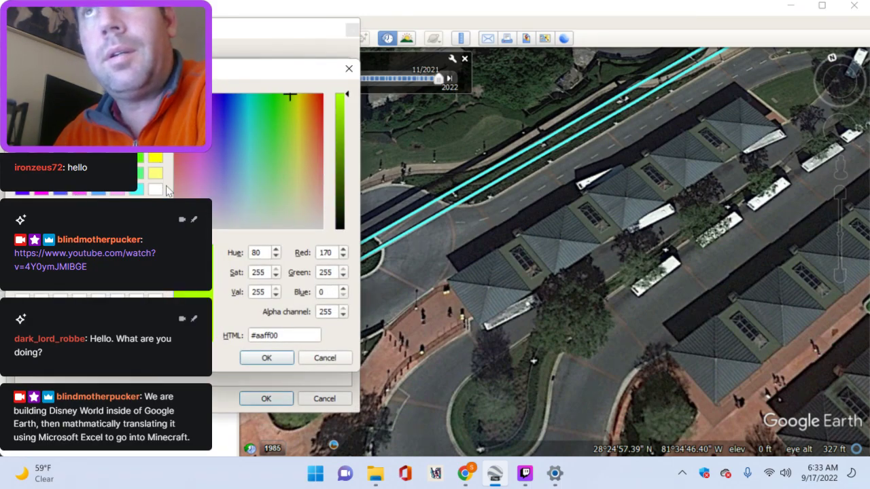
{"action": "left_click", "coordinate": [265, 358]}
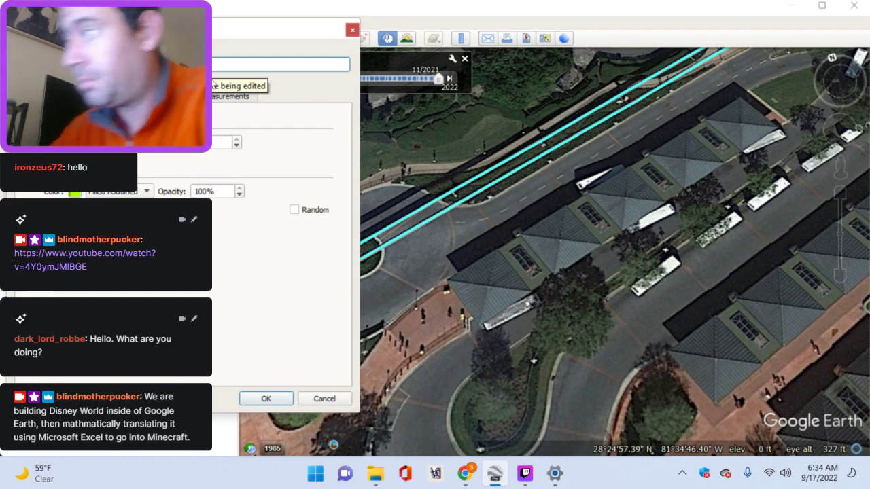
Step: Outline the four corners of the shelter roof nearest the brick plaza, in the row beside the monorail, and save the polygon
{"action": "scroll", "coordinate": [447, 275], "scroll_direction": "up", "scroll_amount": 2}
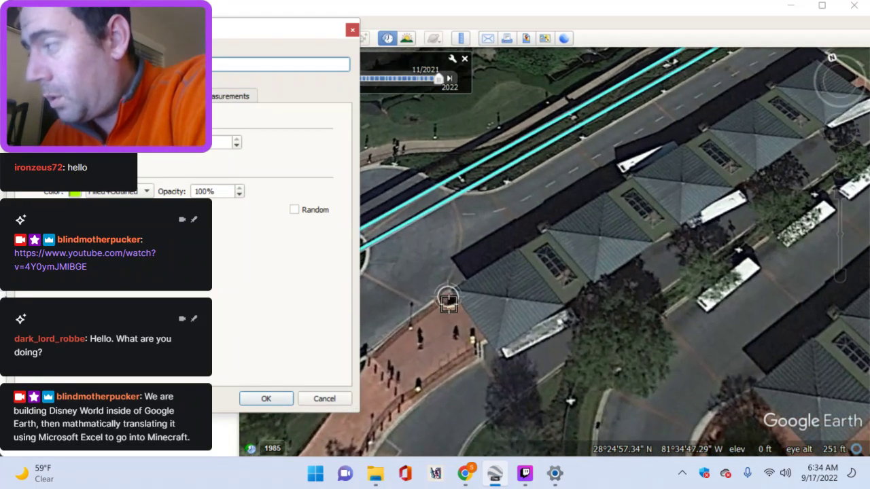
{"action": "left_click", "coordinate": [450, 294]}
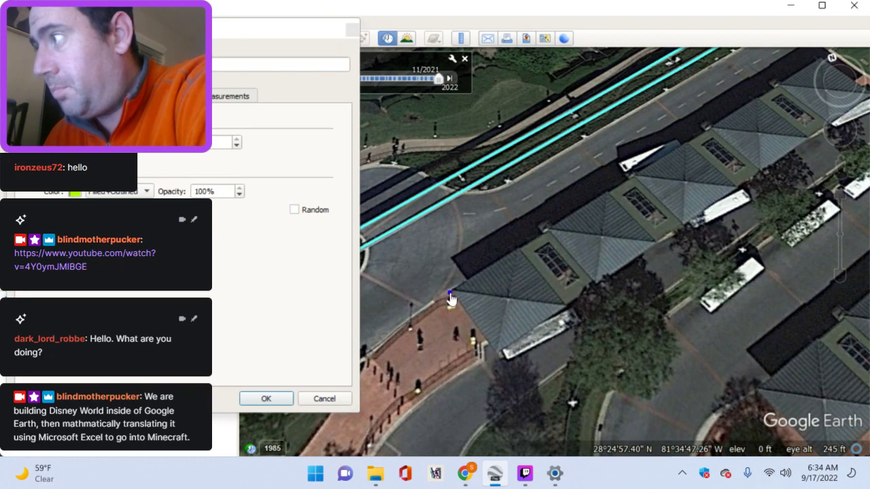
{"action": "left_click", "coordinate": [497, 351]}
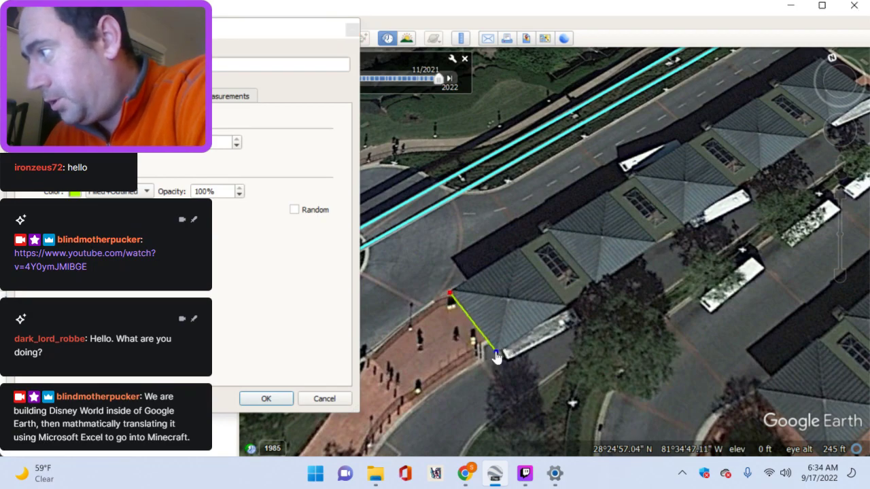
{"action": "left_click", "coordinate": [563, 307]}
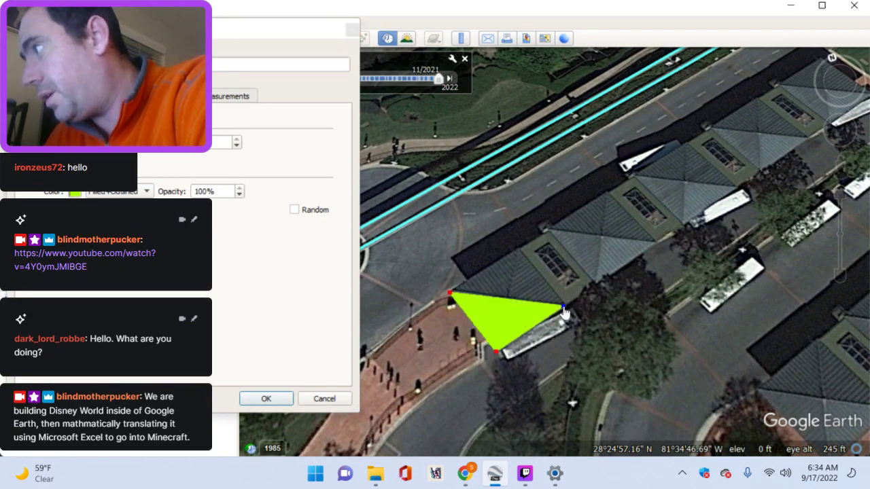
{"action": "left_click", "coordinate": [517, 250]}
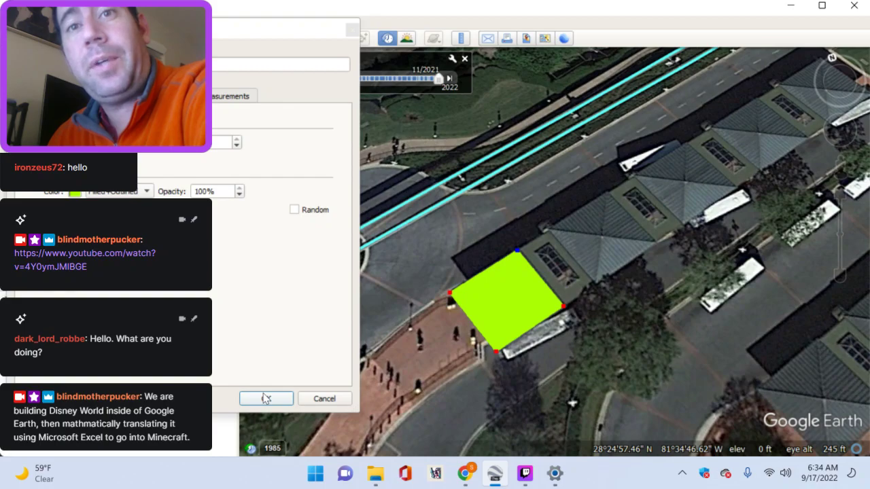
{"action": "left_click", "coordinate": [265, 399]}
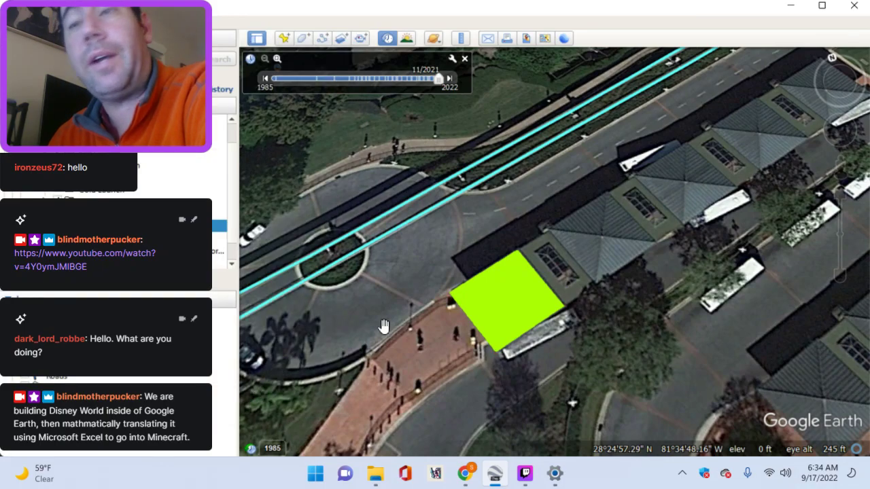
Step: Add a four-cornered polygon over the second shelter roof from the brick plaza in the same row and save it
{"action": "left_click_drag", "start_coordinate": [497, 269], "coordinate": [413, 253]}
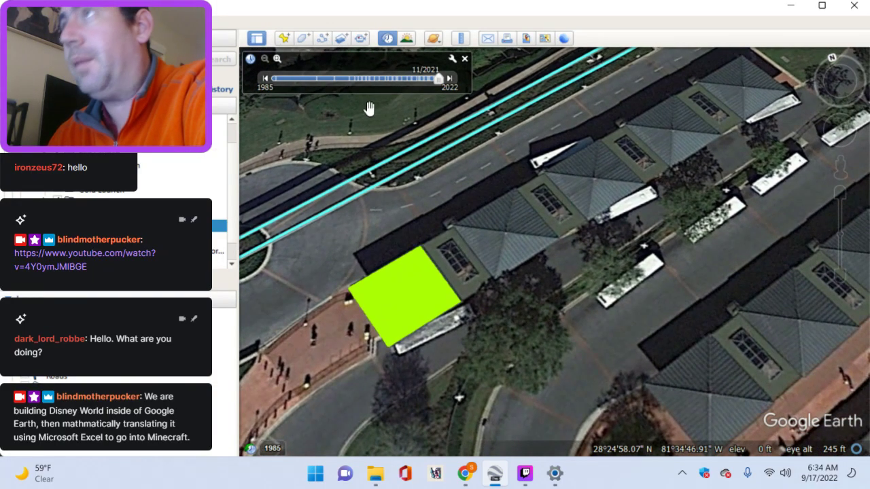
{"action": "left_click", "coordinate": [303, 39]}
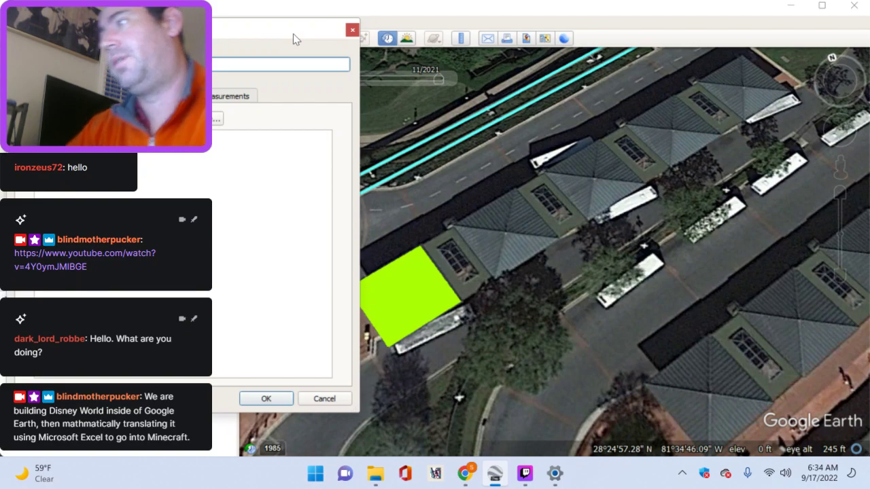
{"action": "left_click", "coordinate": [454, 225]}
{"action": "left_click", "coordinate": [494, 280]}
{"action": "left_click", "coordinate": [558, 236]}
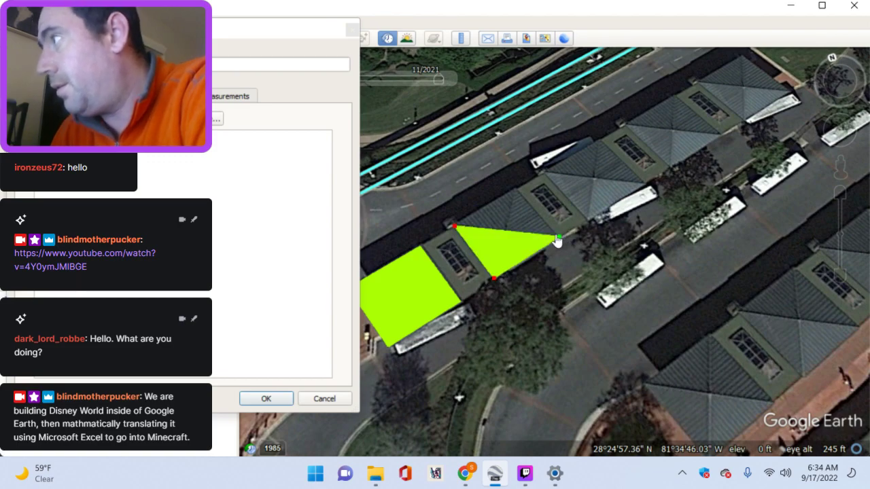
{"action": "left_click", "coordinate": [517, 191]}
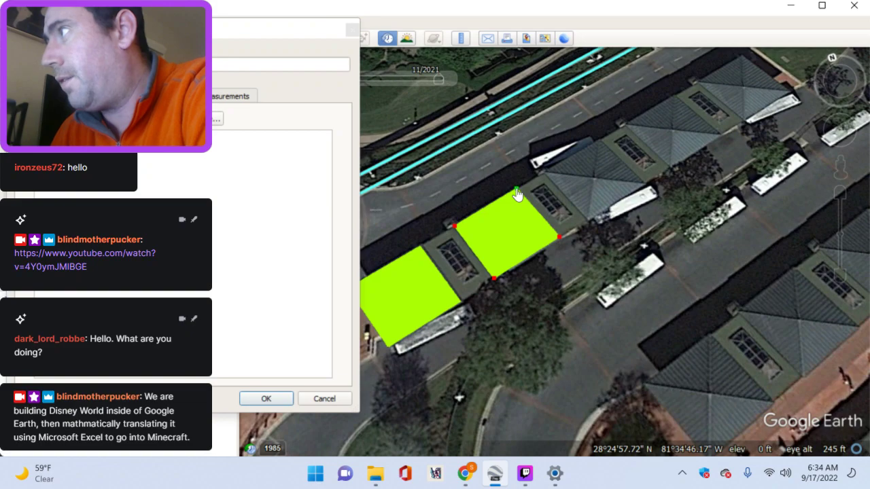
{"action": "left_click", "coordinate": [266, 400]}
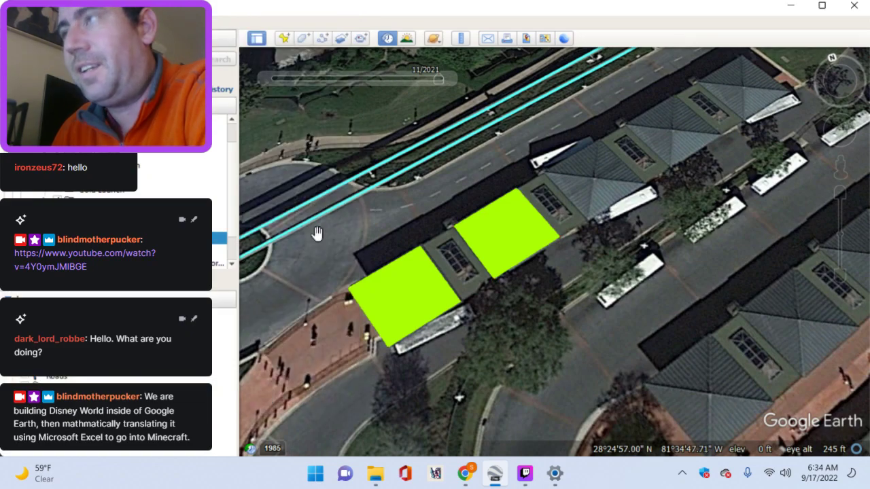
Step: Start another polygon and outline the four corners of the third shelter roof in the same row
{"action": "left_click", "coordinate": [303, 38]}
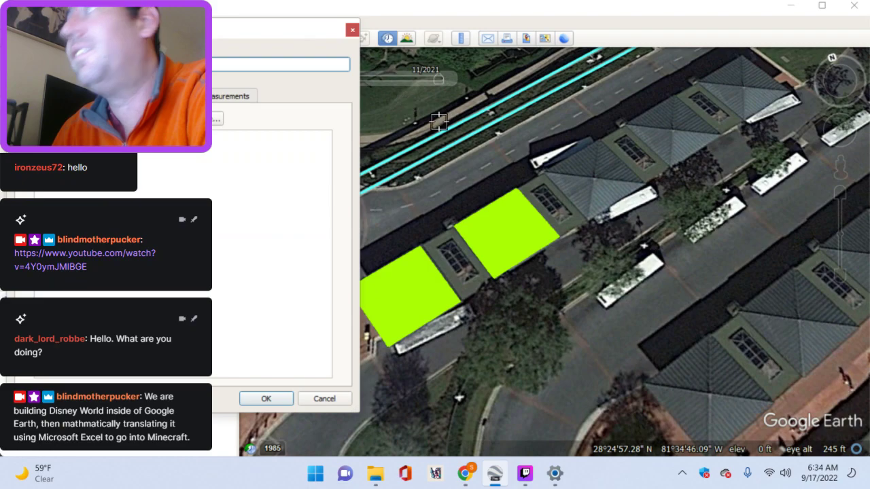
{"action": "left_click", "coordinate": [544, 173]}
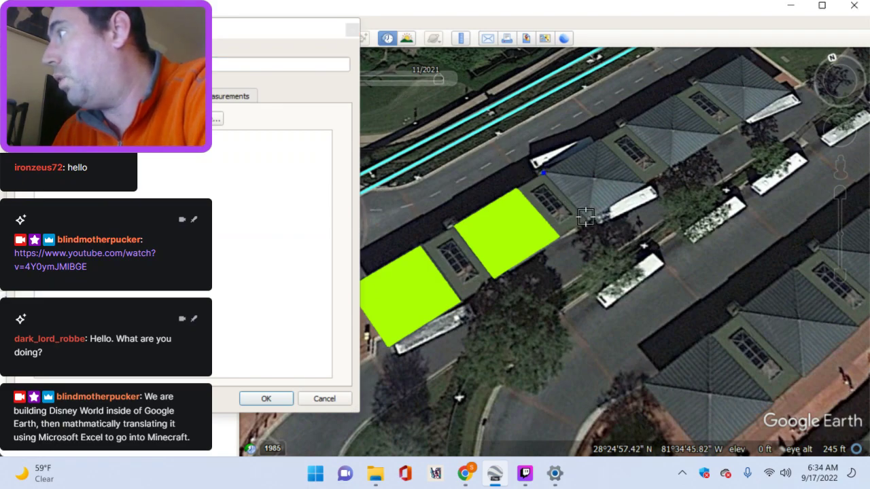
{"action": "left_click", "coordinate": [586, 217]}
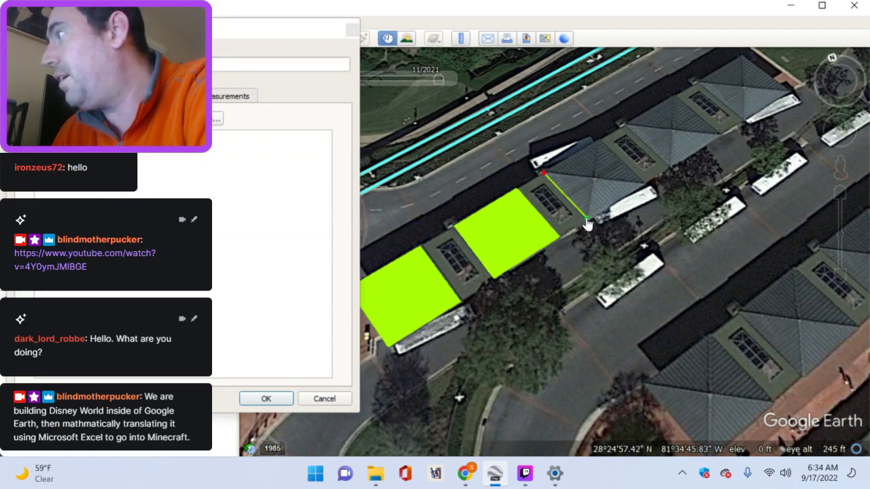
{"action": "left_click", "coordinate": [644, 182]}
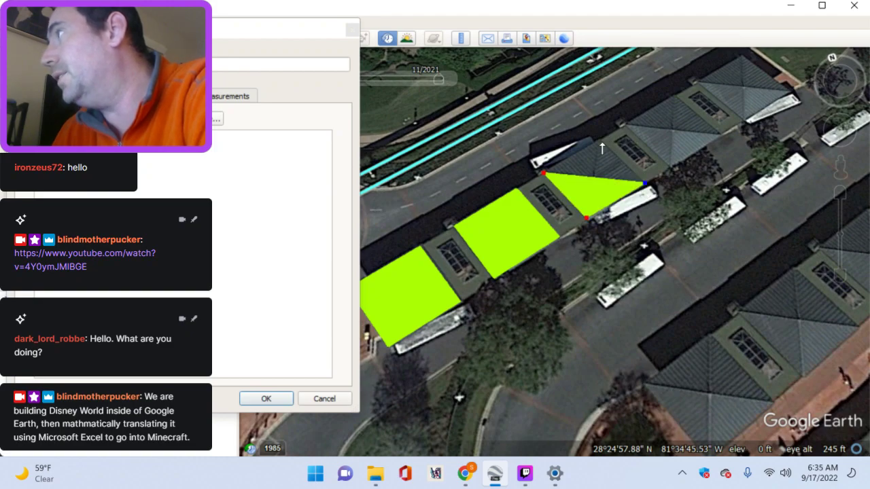
{"action": "left_click", "coordinate": [602, 144]}
{"action": "key", "text": "Up"}
{"action": "key", "text": "Right"}
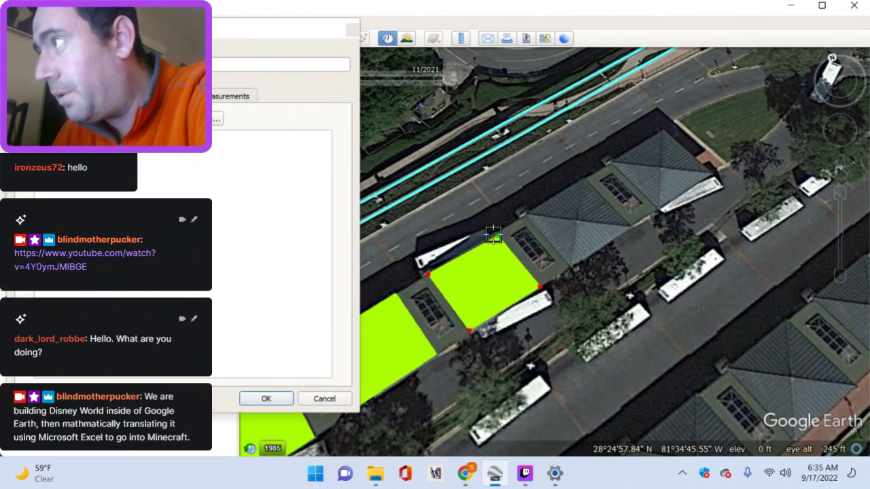
Step: Set the third roof polygon's measurement units to yards for perimeter and square yards for area, and save the polygon
{"action": "left_click", "coordinate": [244, 97]}
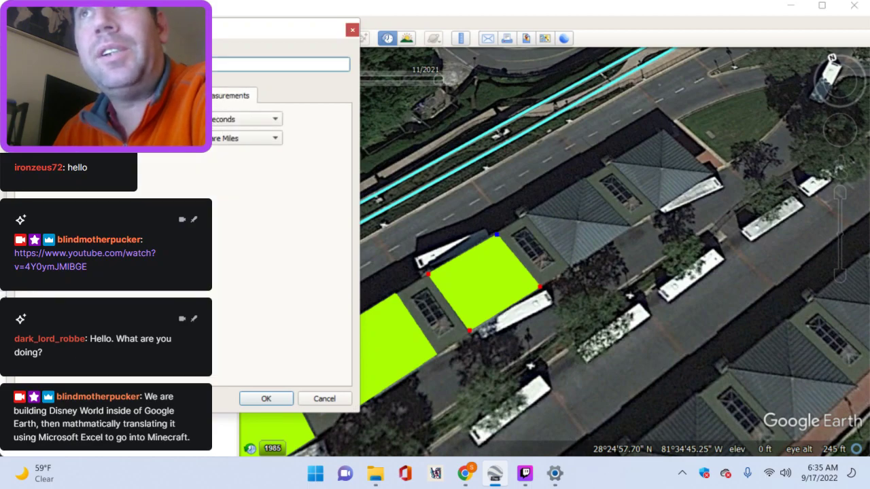
{"action": "left_click", "coordinate": [237, 120]}
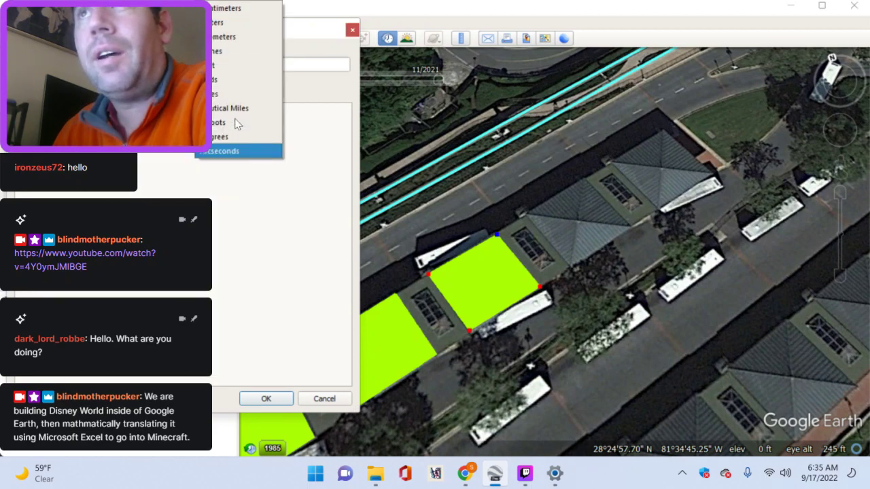
{"action": "left_click", "coordinate": [258, 80]}
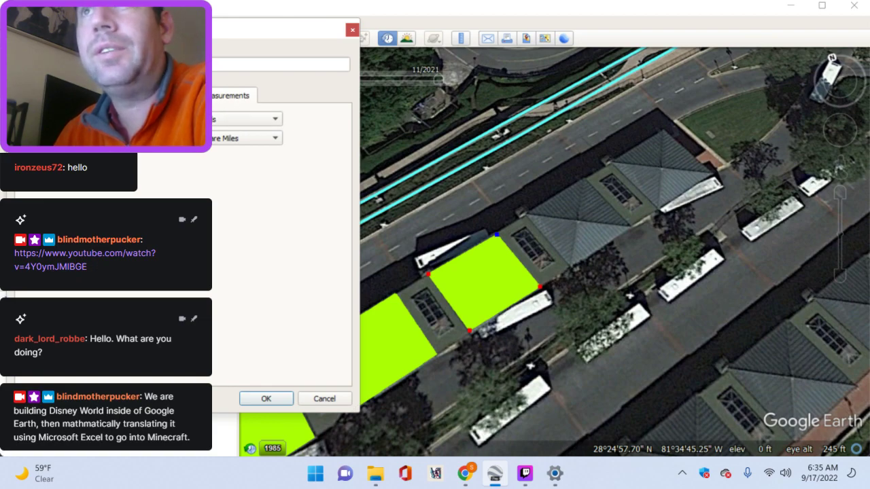
{"action": "left_click", "coordinate": [219, 139]}
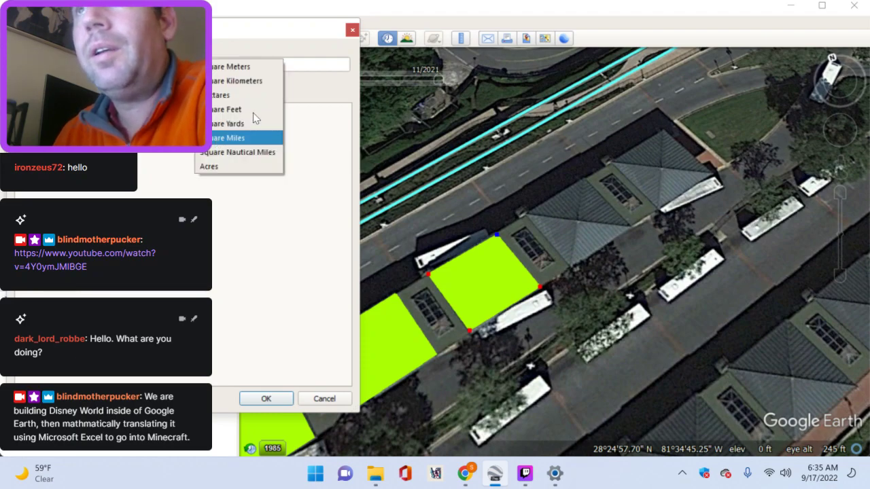
{"action": "left_click", "coordinate": [268, 126]}
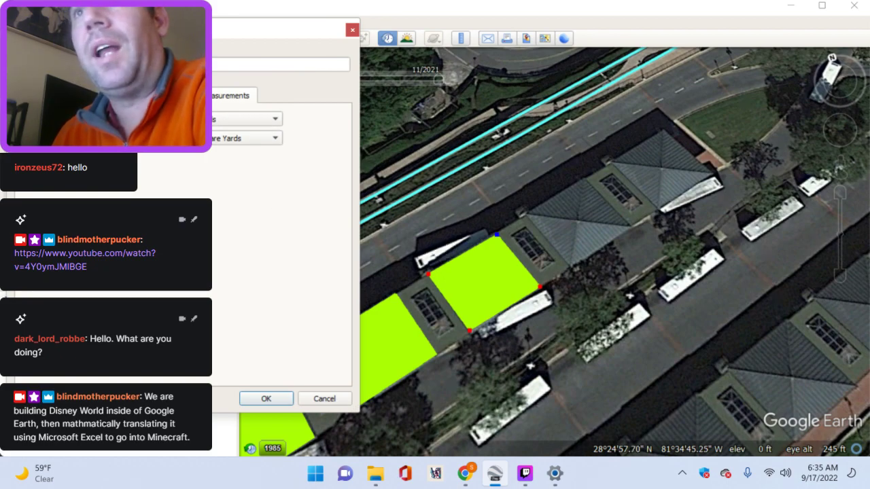
{"action": "left_click", "coordinate": [266, 398]}
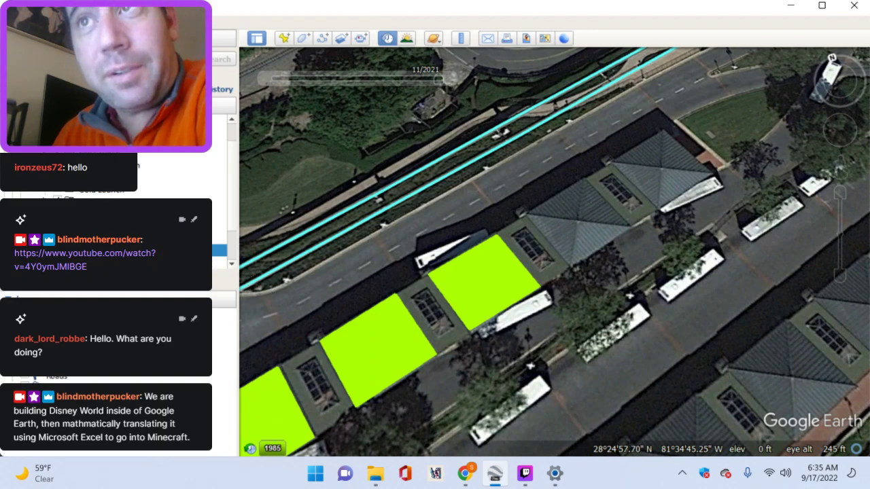
Step: Reopen the properties of the third shelter roof's polygon and close them with OK
{"action": "right_click", "coordinate": [219, 250]}
{"action": "left_click", "coordinate": [241, 412]}
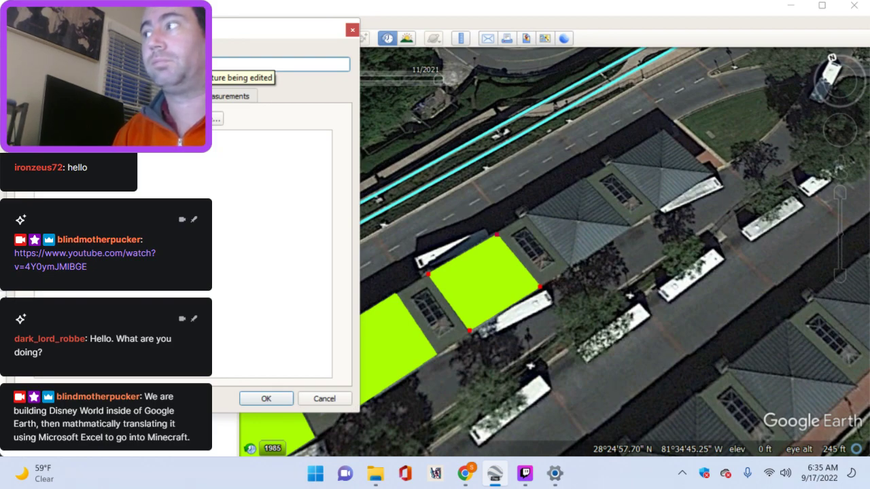
{"action": "key", "text": "Return"}
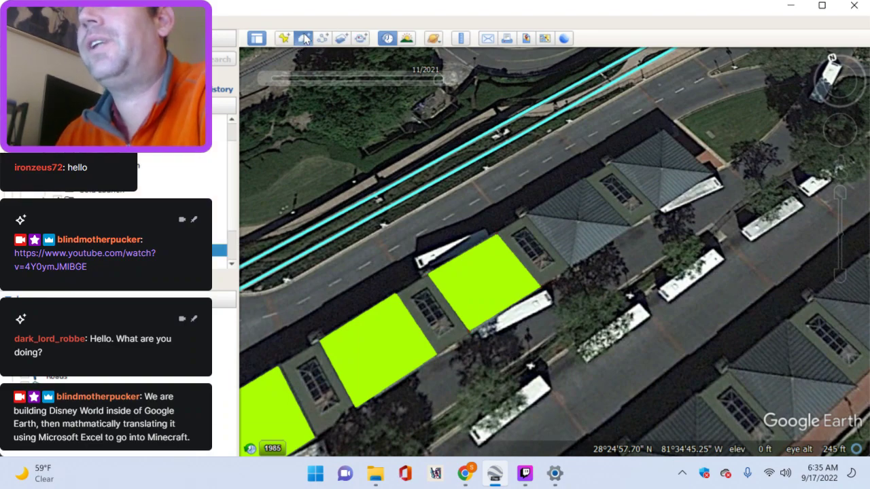
Step: Add a four-cornered polygon over the fourth shelter roof from the brick plaza in the row beside the monorail and save it
{"action": "left_click", "coordinate": [303, 38]}
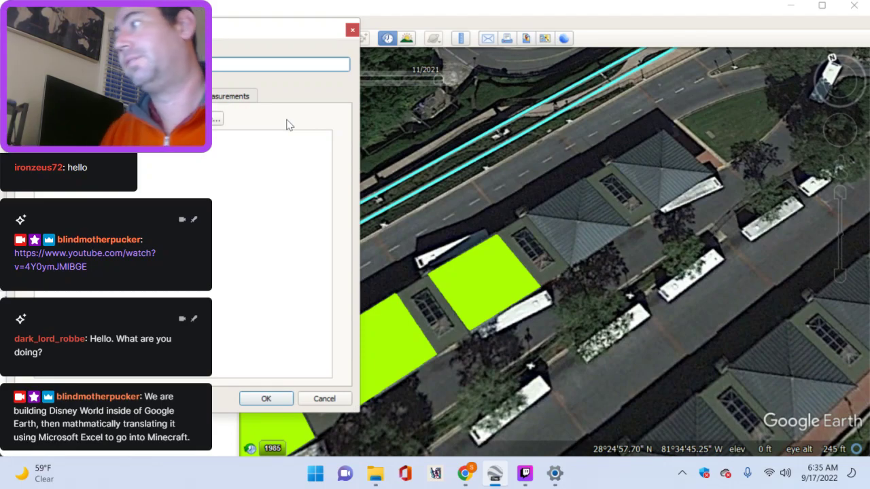
{"action": "left_click", "coordinate": [526, 216]}
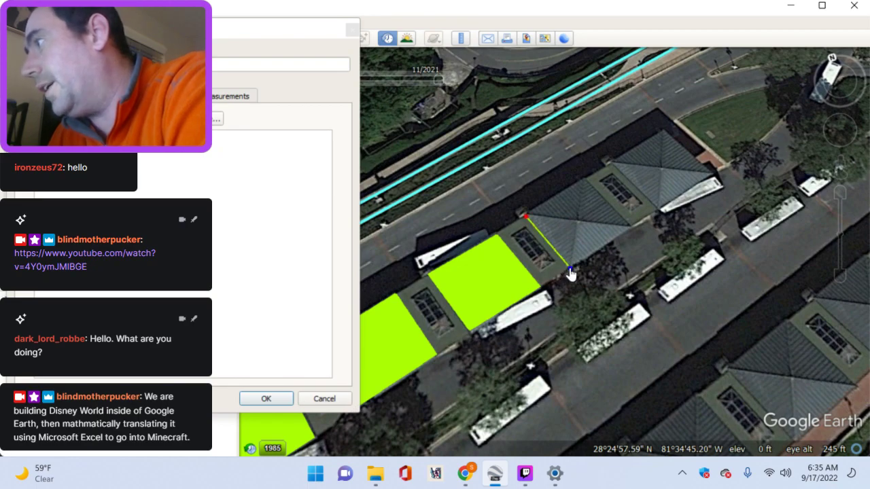
{"action": "left_click", "coordinate": [631, 226]}
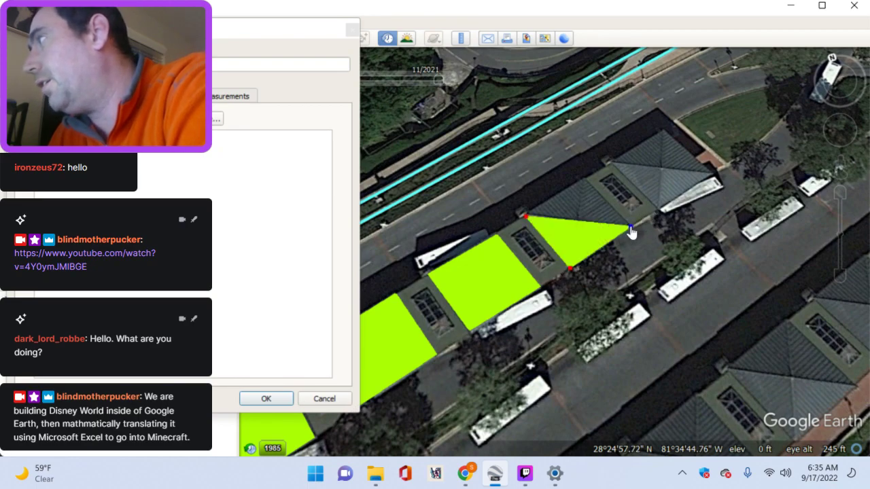
{"action": "left_click", "coordinate": [583, 181]}
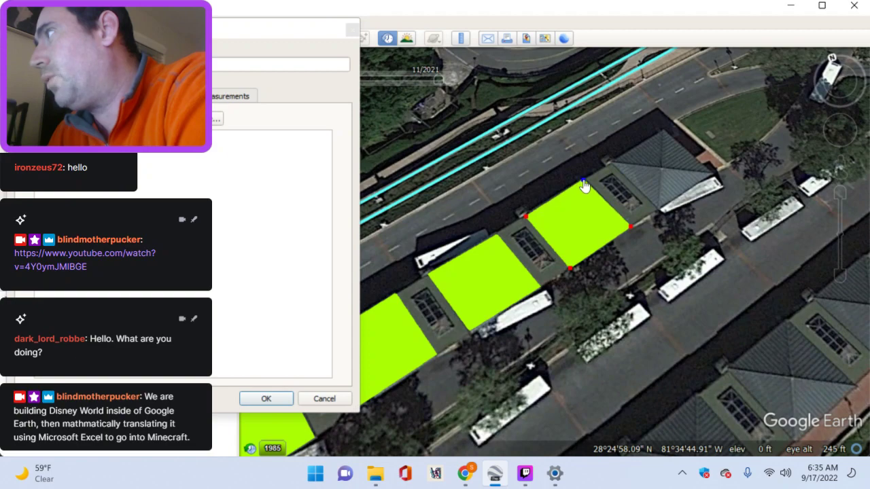
{"action": "left_click", "coordinate": [268, 399]}
Step: Add a four-cornered polygon over the fifth and last shelter roof in the row beside the monorail, next to the grass, and save it
{"action": "left_click_drag", "start_coordinate": [474, 224], "coordinate": [385, 281]}
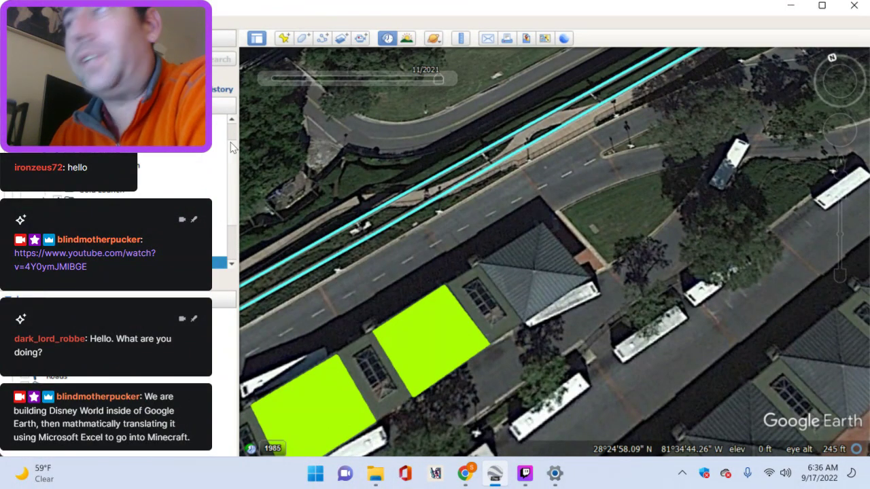
{"action": "left_click", "coordinate": [304, 39]}
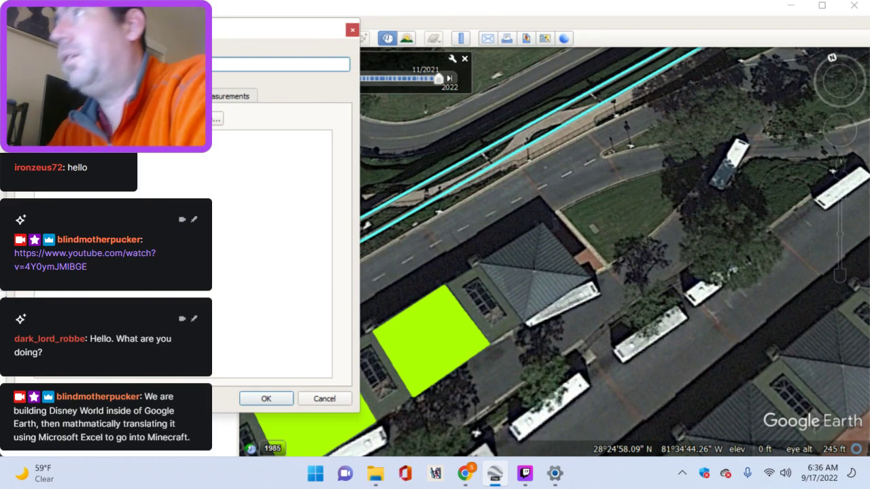
{"action": "left_click", "coordinate": [478, 264]}
{"action": "left_click", "coordinate": [524, 321]}
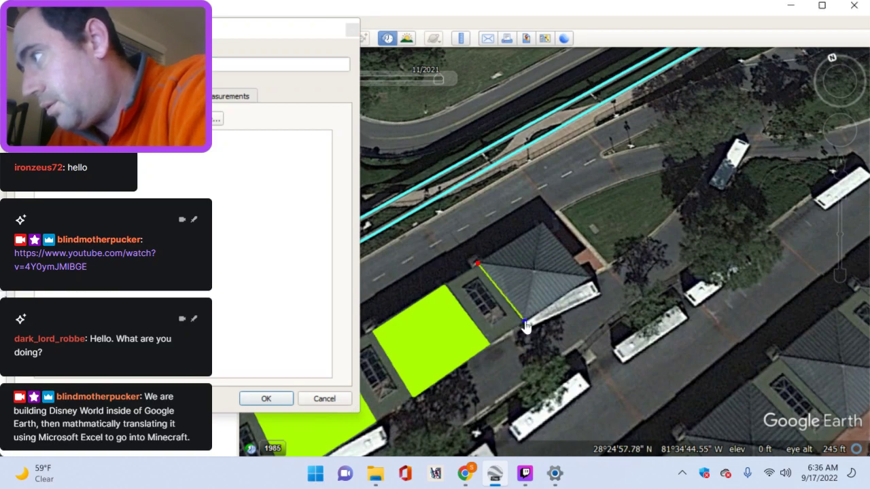
{"action": "left_click", "coordinate": [590, 279]}
{"action": "left_click", "coordinate": [543, 223]}
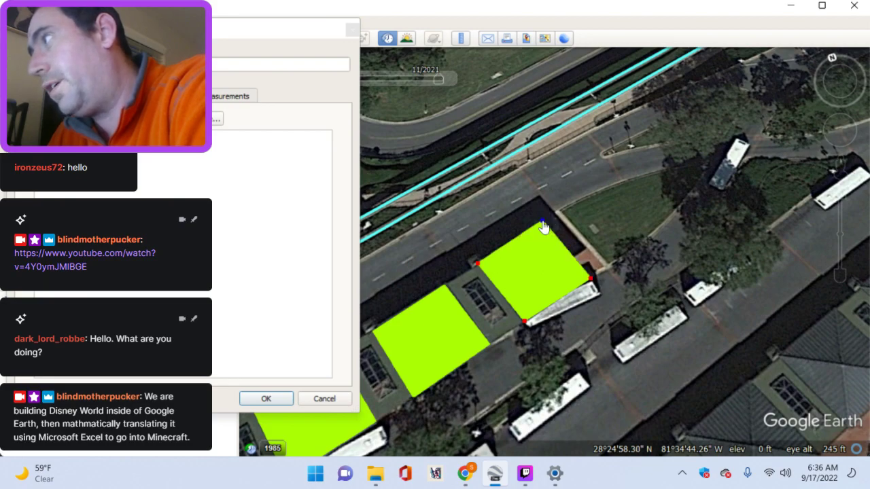
{"action": "left_click", "coordinate": [253, 399]}
Step: Start a polygon in the second shelter row, along the brick walkway, and outline the four corners of the roof nearest the plaza
{"action": "left_click_drag", "start_coordinate": [305, 311], "coordinate": [340, 206]}
{"action": "left_click_drag", "start_coordinate": [442, 237], "coordinate": [334, 240]}
{"action": "left_click_drag", "start_coordinate": [523, 227], "coordinate": [487, 287]}
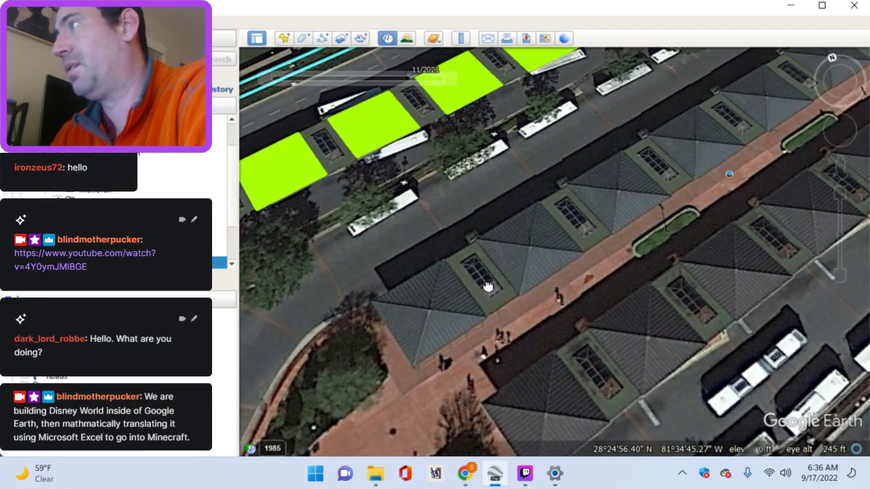
{"action": "left_click", "coordinate": [304, 38]}
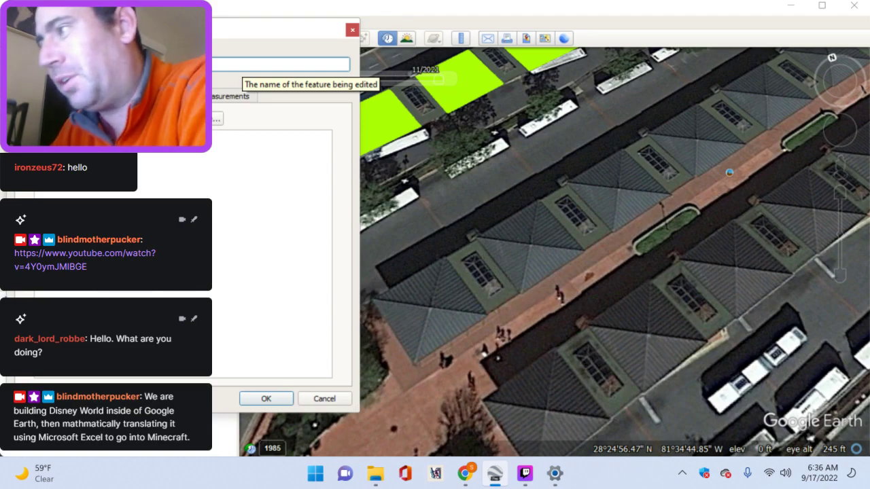
{"action": "left_click", "coordinate": [371, 299]}
{"action": "left_click", "coordinate": [417, 365]}
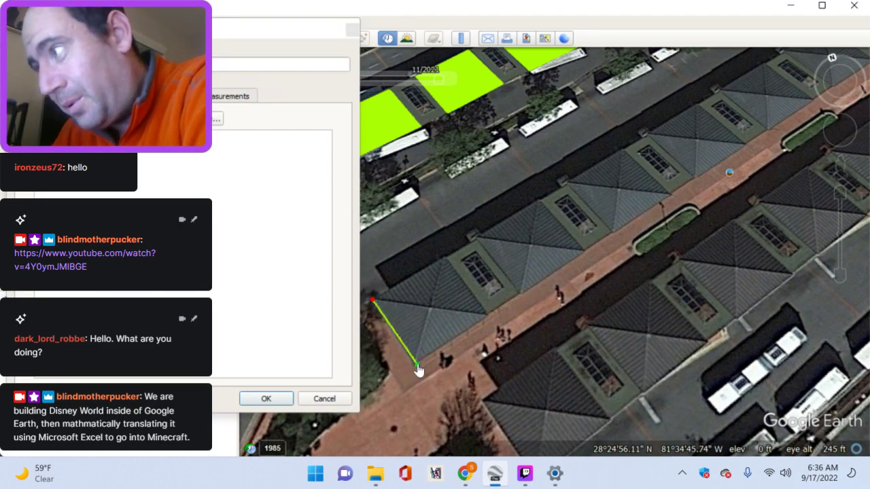
{"action": "left_click", "coordinate": [486, 314]}
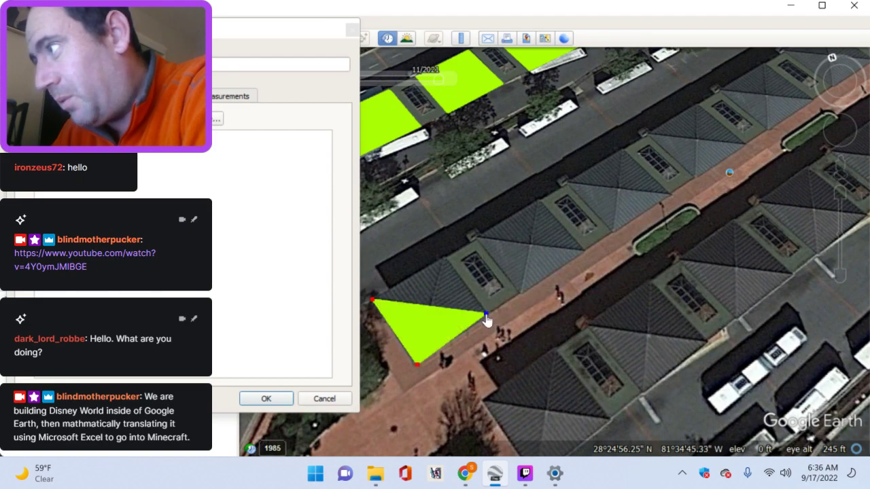
{"action": "left_click", "coordinate": [446, 259]}
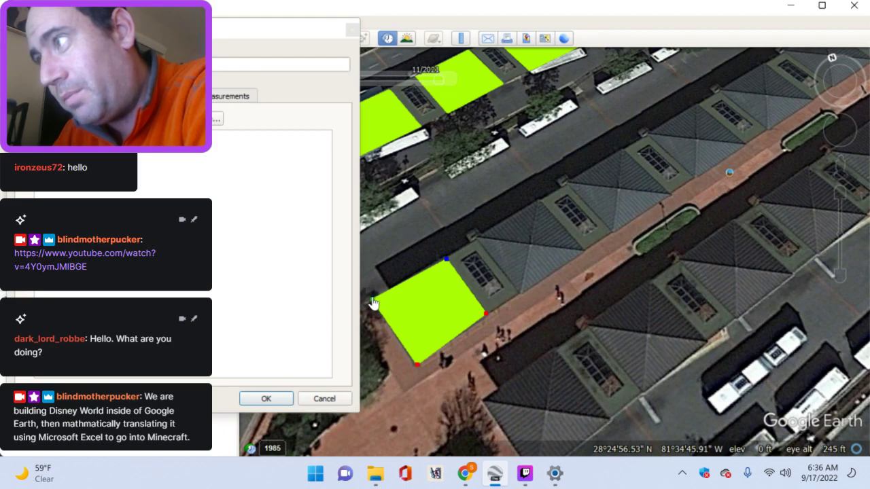
Step: Fine-tune the corners of the second row's first roof polygon to match the roof edges and save it
{"action": "left_click_drag", "start_coordinate": [373, 303], "coordinate": [374, 306]}
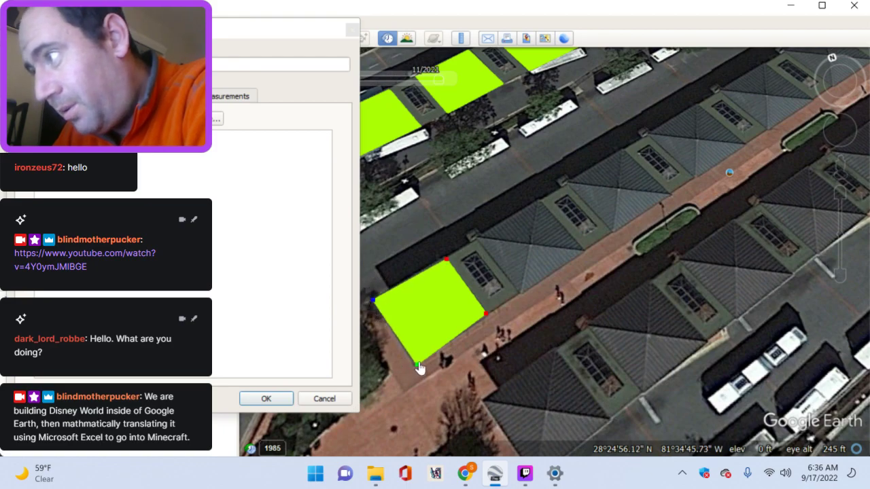
{"action": "left_click", "coordinate": [487, 317]}
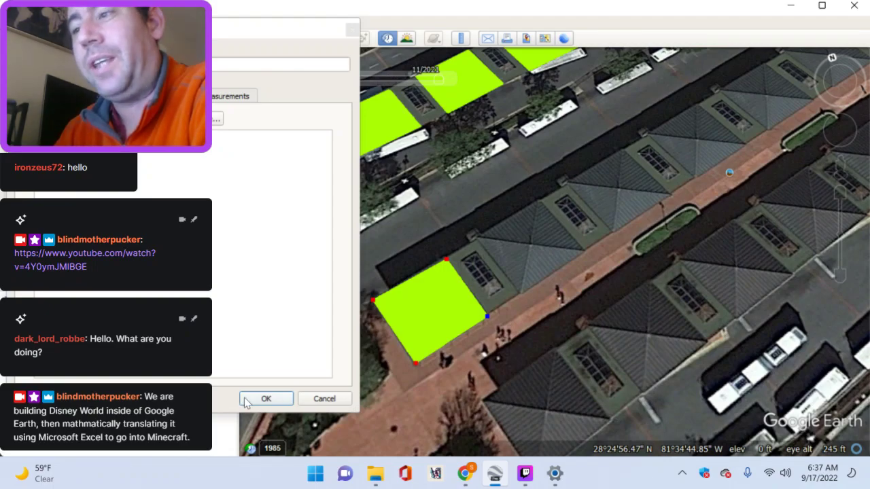
{"action": "left_click", "coordinate": [265, 400]}
Step: Add a four-cornered polygon over the second shelter roof from the plaza in the second row and save it
{"action": "left_click_drag", "start_coordinate": [429, 227], "coordinate": [316, 264]}
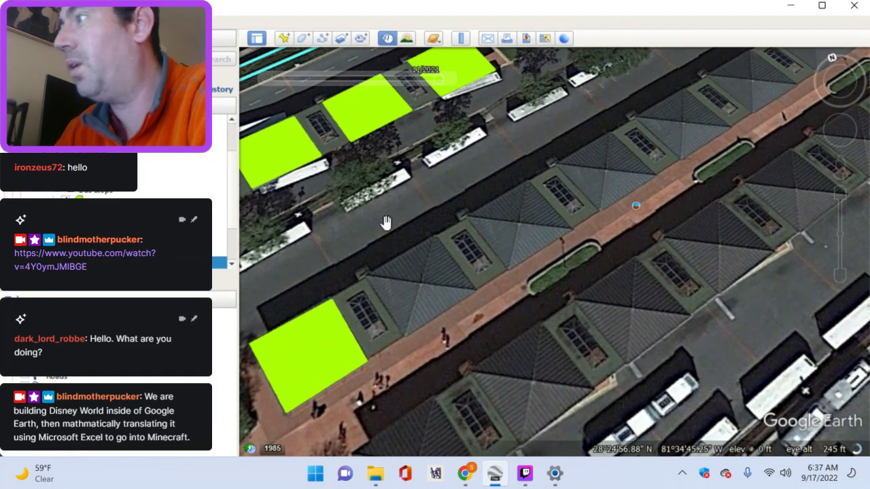
{"action": "left_click", "coordinate": [303, 38]}
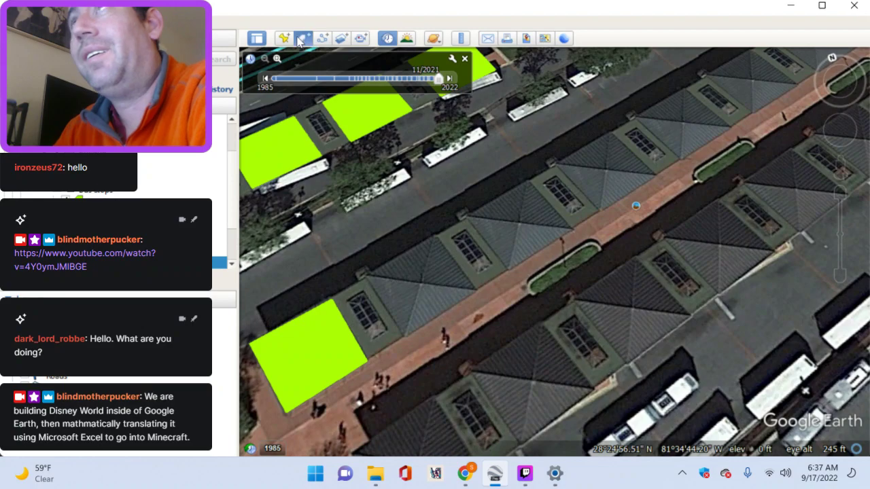
{"action": "left_click_drag", "start_coordinate": [249, 31], "coordinate": [197, 29]}
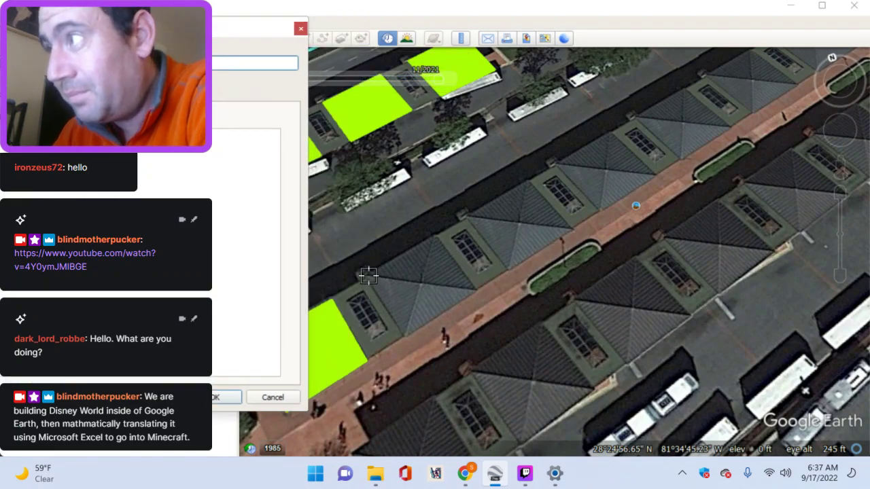
{"action": "left_click", "coordinate": [366, 275]}
{"action": "left_click", "coordinate": [403, 336]}
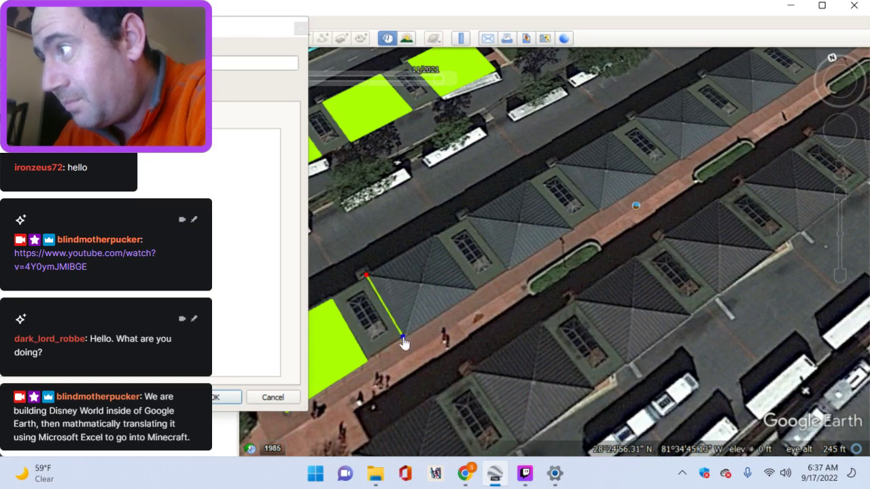
{"action": "left_click", "coordinate": [478, 291]}
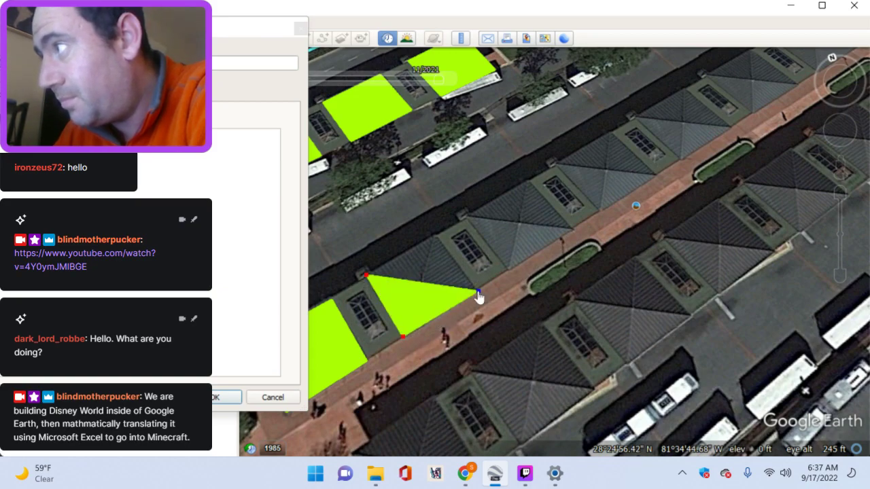
{"action": "left_click", "coordinate": [434, 238]}
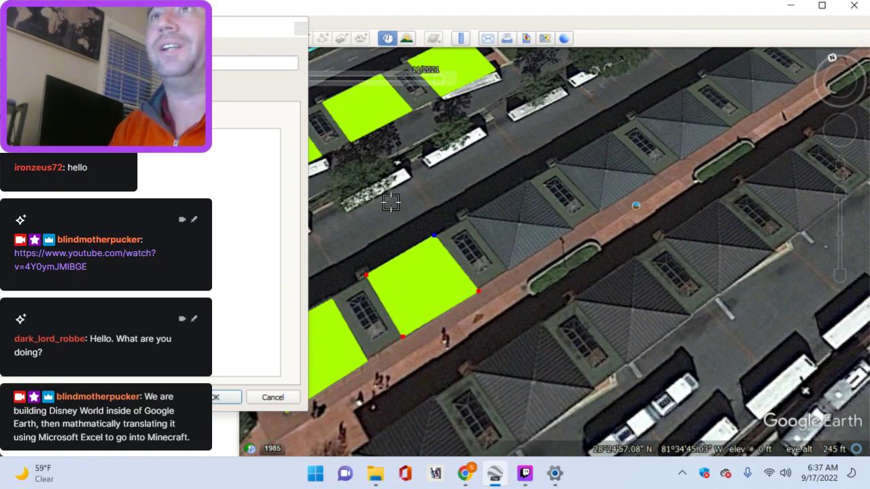
{"action": "left_click", "coordinate": [246, 26]}
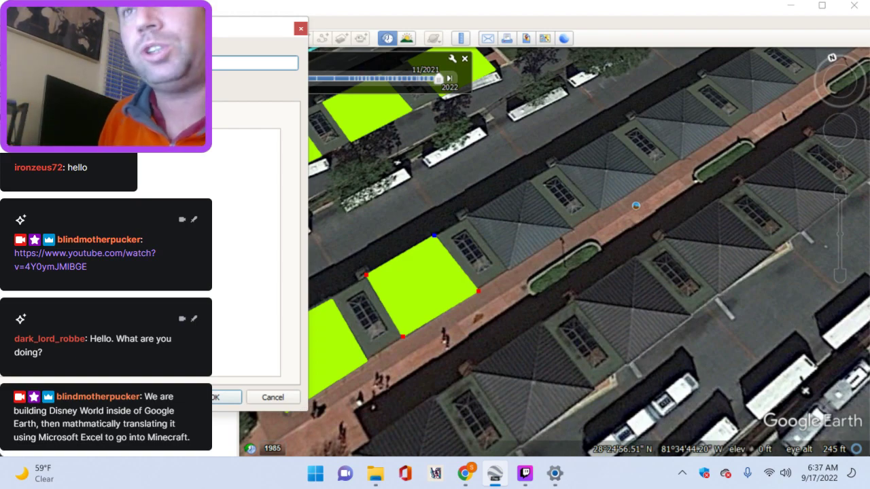
{"action": "key", "text": "Return"}
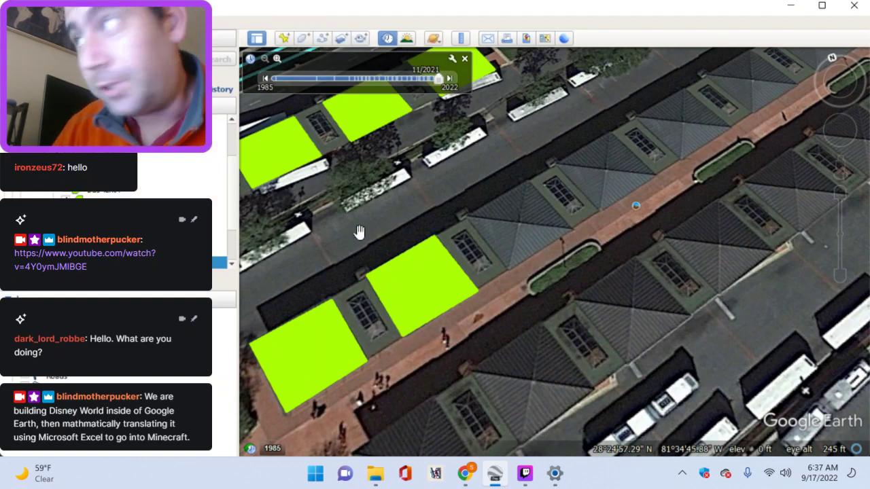
Step: Add a four-cornered polygon over the third shelter roof from the plaza in the second row and save it
{"action": "left_click_drag", "start_coordinate": [453, 210], "coordinate": [344, 237]}
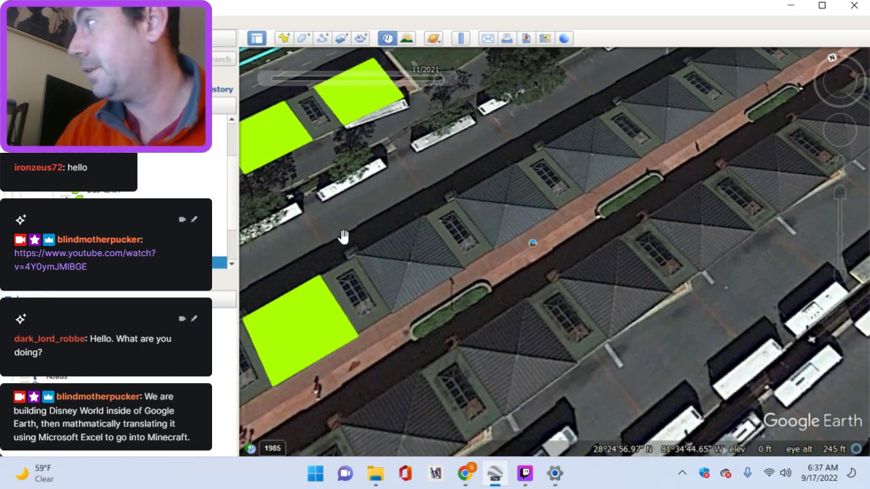
{"action": "left_click_drag", "start_coordinate": [367, 189], "coordinate": [360, 204]}
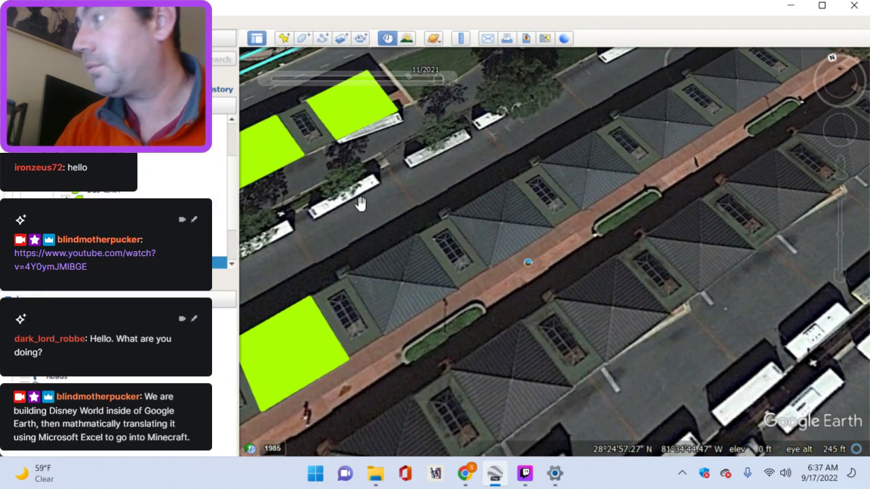
{"action": "left_click", "coordinate": [303, 38]}
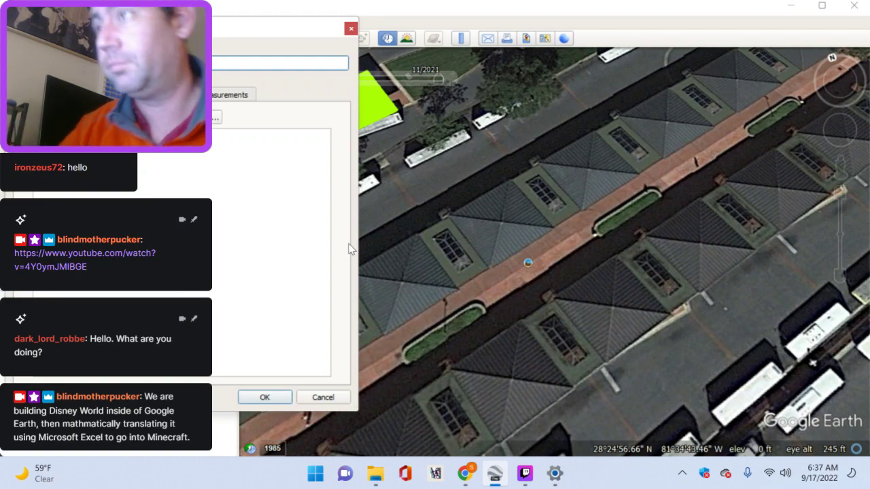
{"action": "left_click_drag", "start_coordinate": [232, 48], "coordinate": [183, 66]}
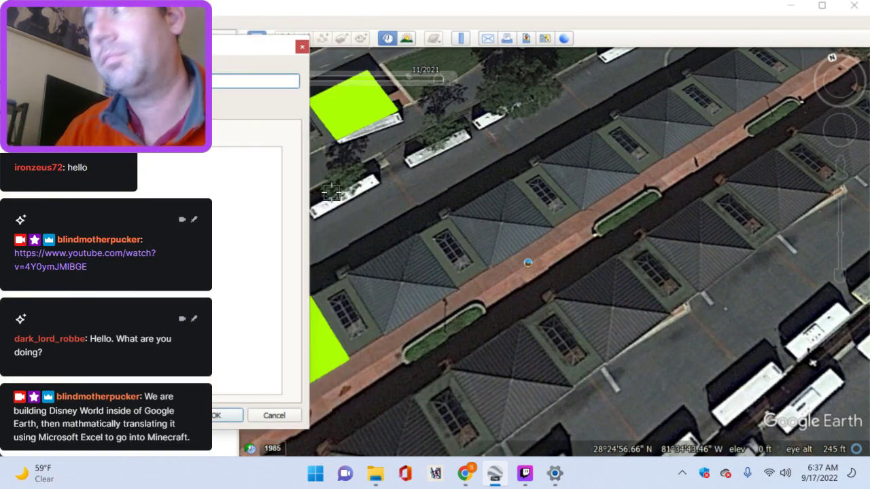
{"action": "left_click", "coordinate": [349, 274]}
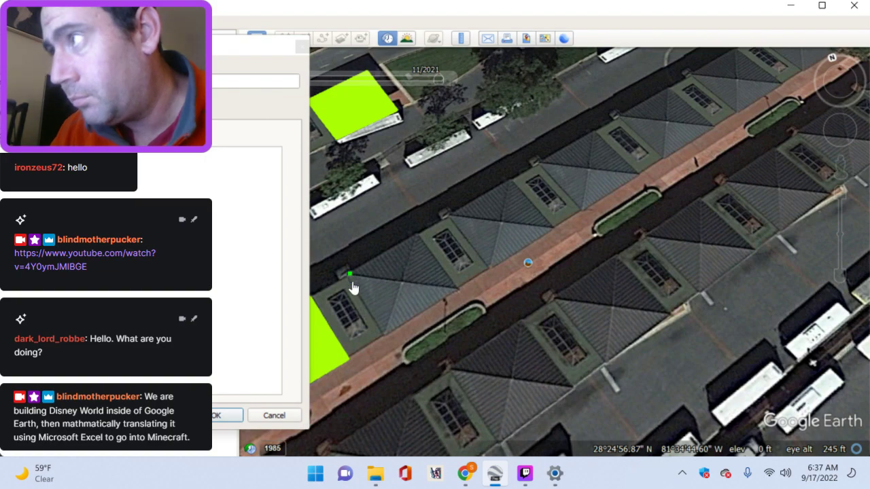
{"action": "left_click", "coordinate": [385, 335]}
{"action": "left_click", "coordinate": [459, 289]}
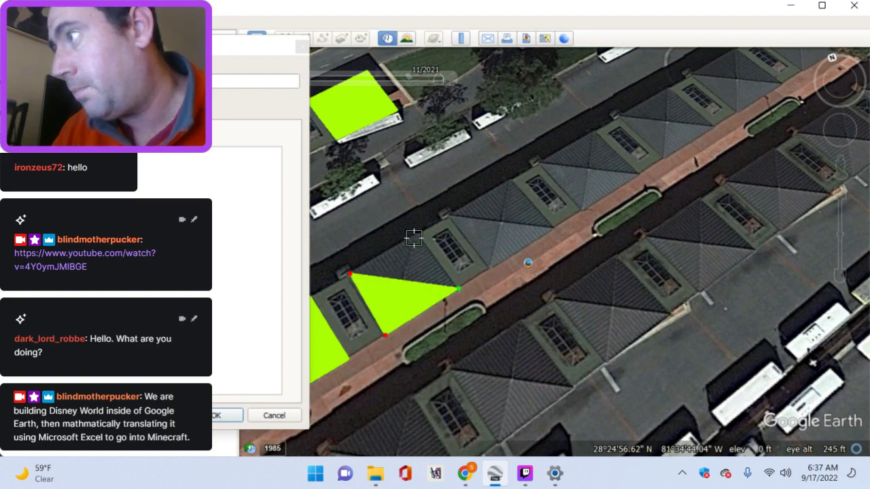
{"action": "left_click", "coordinate": [416, 233]}
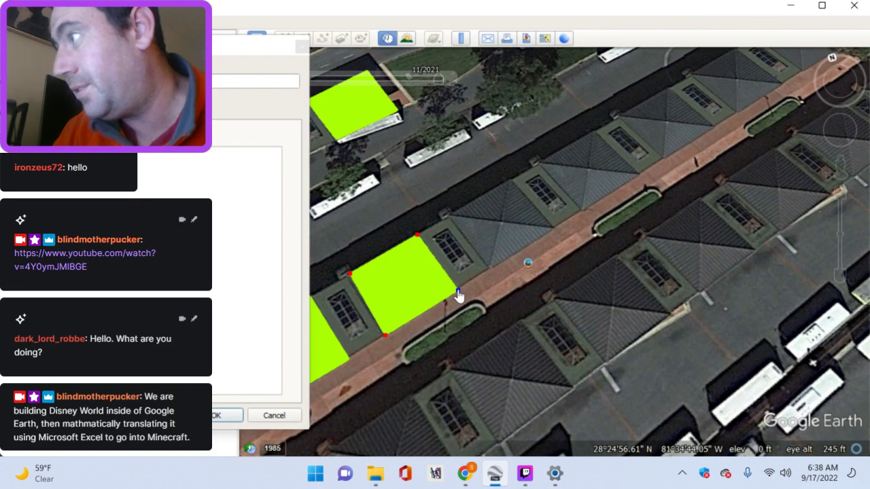
{"action": "left_click", "coordinate": [225, 418]}
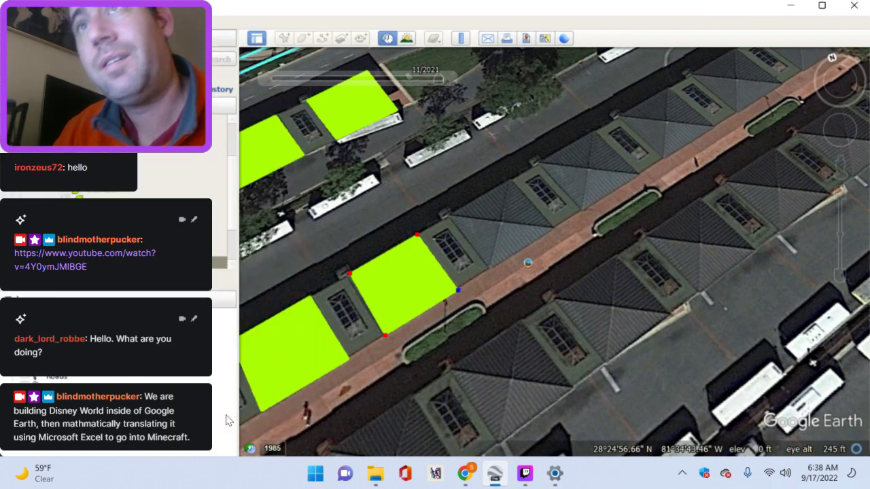
Step: Examine the grass-side end of the shelter rows, going back through the historical imagery to 12/2018
{"action": "left_click_drag", "start_coordinate": [377, 199], "coordinate": [309, 236]}
{"action": "mouse_move", "coordinate": [412, 197]}
{"action": "left_mouse_down"}
{"action": "mouse_move", "coordinate": [415, 215]}
{"action": "mouse_move", "coordinate": [545, 113]}
{"action": "left_mouse_up"}
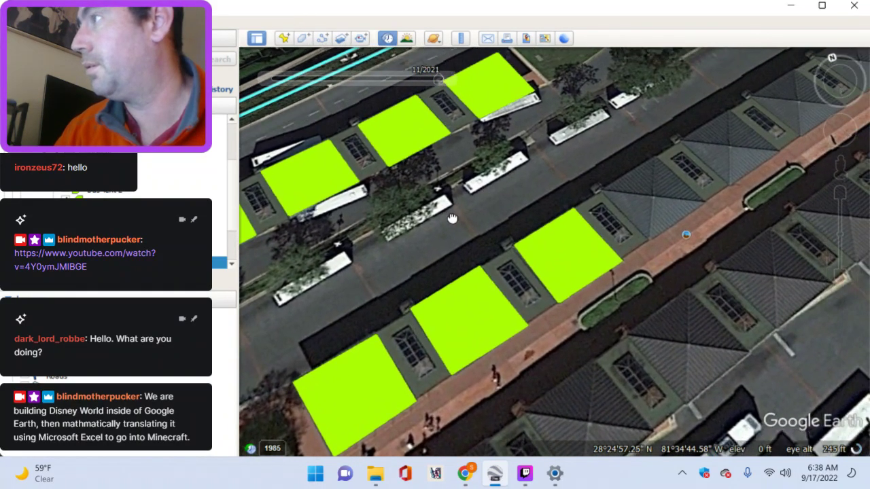
{"action": "left_click_drag", "start_coordinate": [452, 219], "coordinate": [416, 239]}
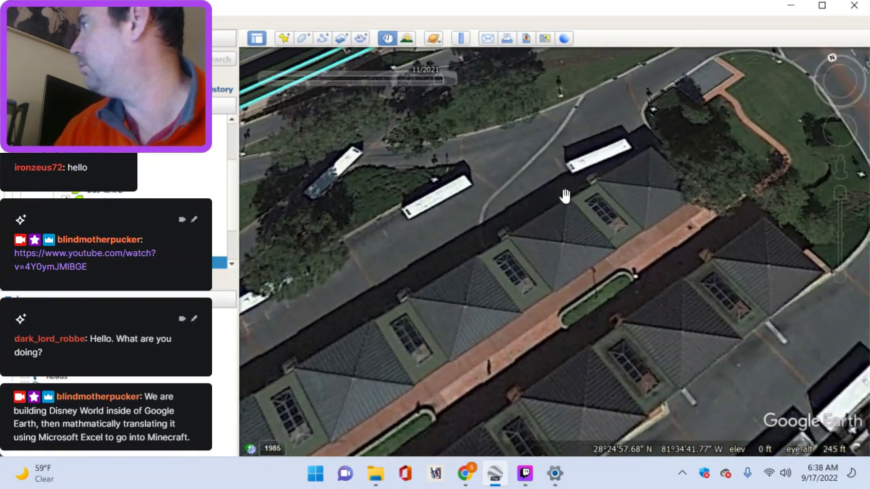
{"action": "left_click_drag", "start_coordinate": [565, 196], "coordinate": [444, 206]}
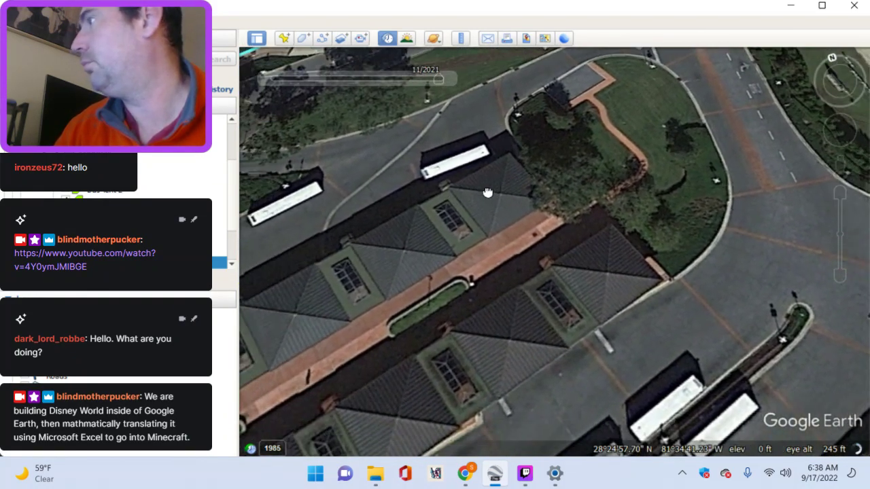
{"action": "left_click_drag", "start_coordinate": [501, 194], "coordinate": [474, 242]}
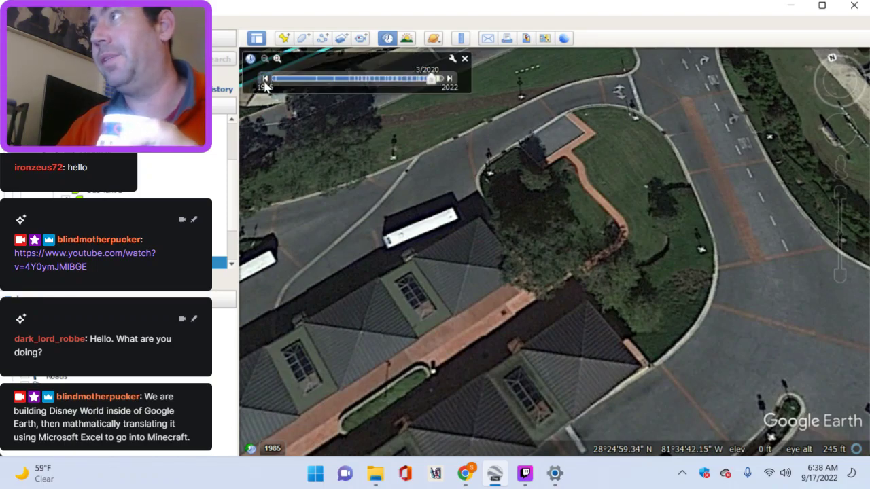
{"action": "left_click", "coordinate": [265, 83]}
{"action": "left_click", "coordinate": [265, 79]}
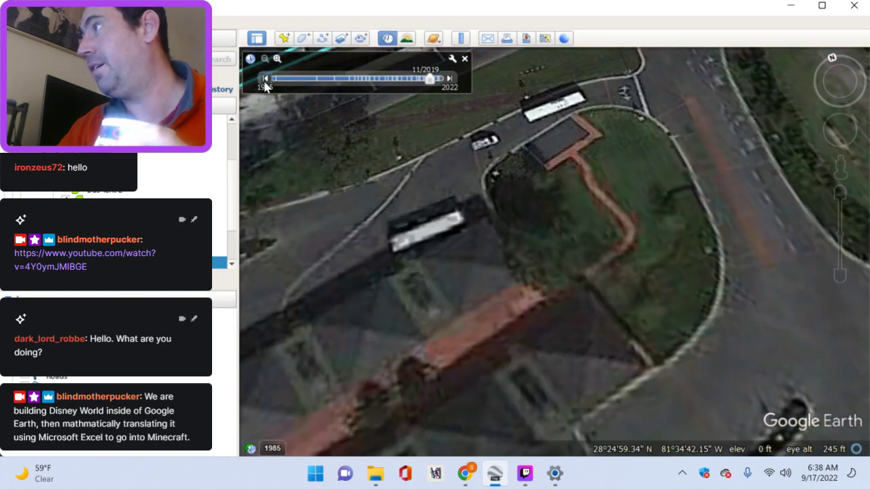
{"action": "left_click", "coordinate": [265, 79]}
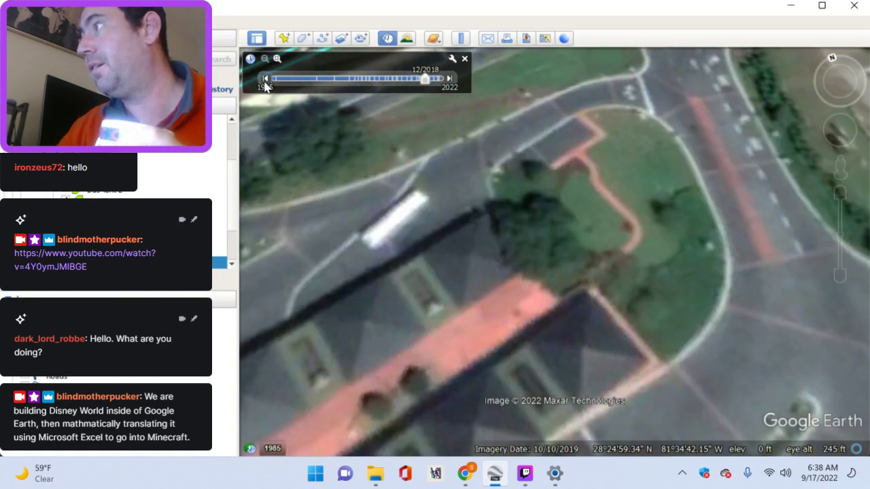
{"action": "left_click", "coordinate": [266, 80]}
{"action": "left_click", "coordinate": [269, 80]}
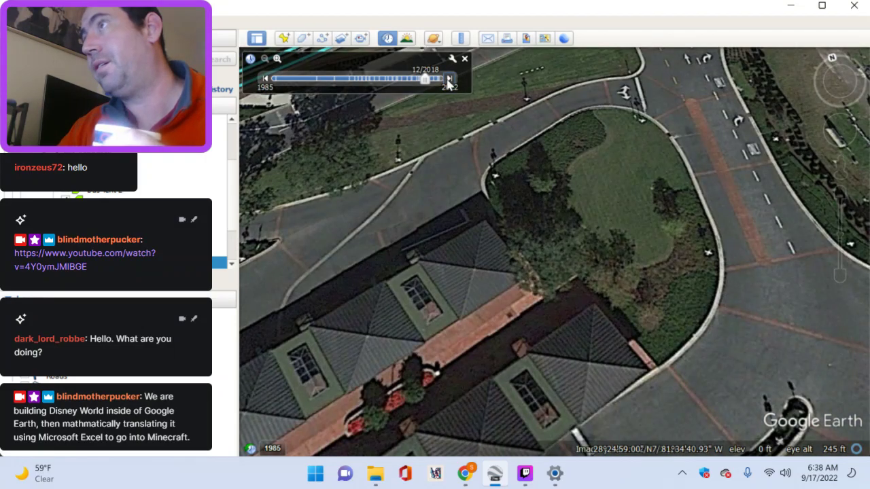
Step: Bring the historical imagery forward from the older captures to 1/2021
{"action": "left_click", "coordinate": [449, 79]}
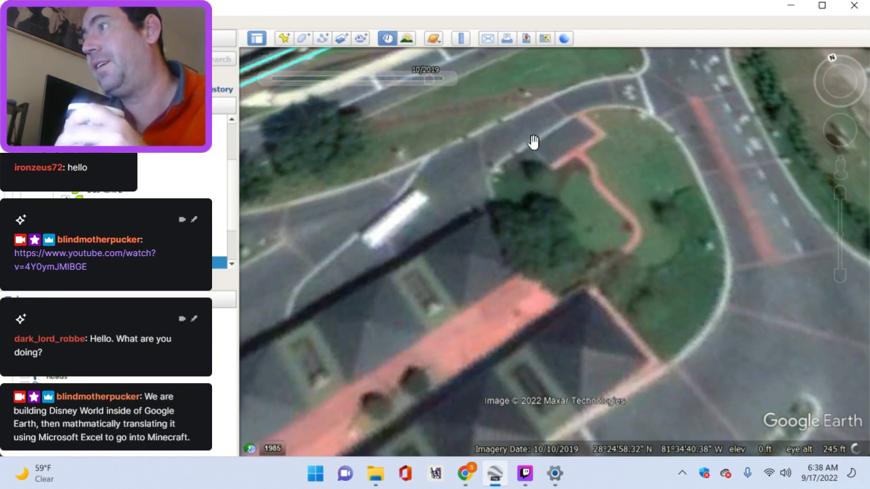
{"action": "mouse_move", "coordinate": [448, 90]}
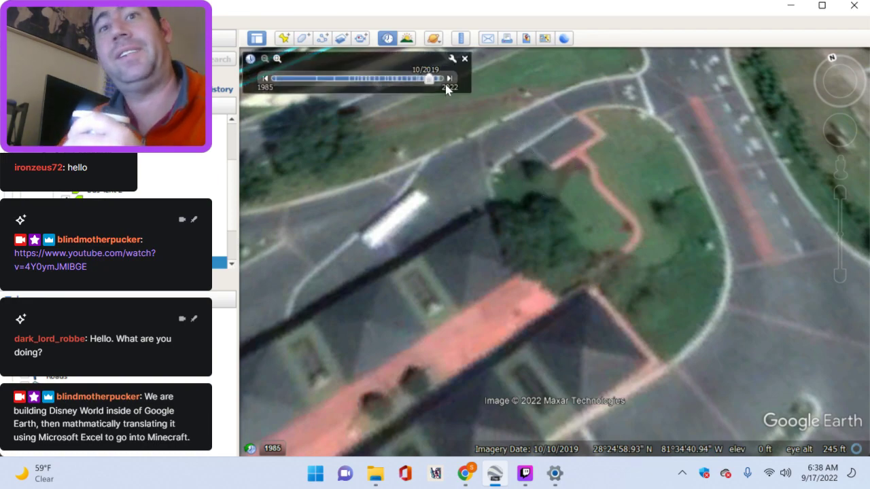
{"action": "left_click", "coordinate": [450, 78]}
{"action": "left_click", "coordinate": [449, 79]}
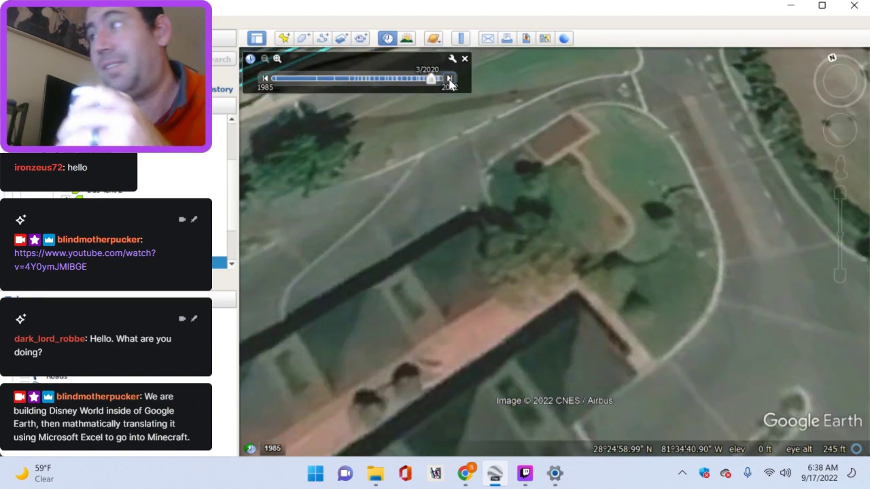
{"action": "left_click", "coordinate": [449, 79]}
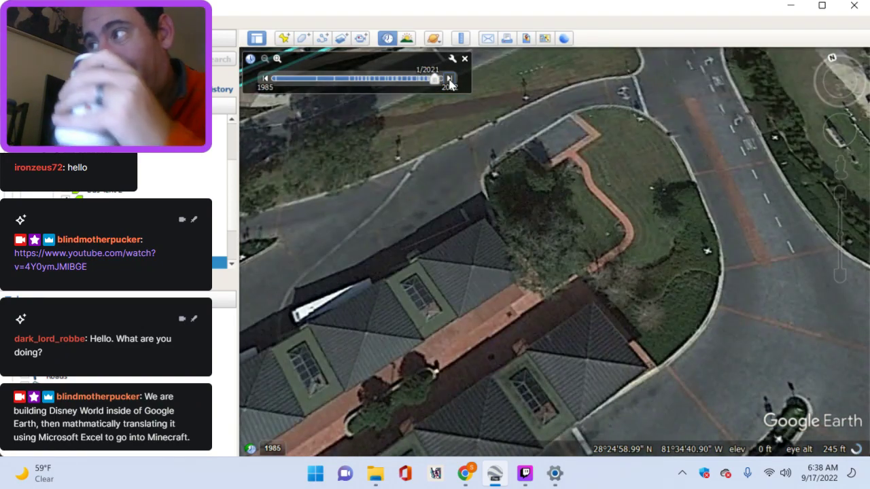
Step: Start a polygon over the fourth shelter roof from the plaza in the second row and outline its four corners
{"action": "left_click_drag", "start_coordinate": [363, 255], "coordinate": [654, 125]}
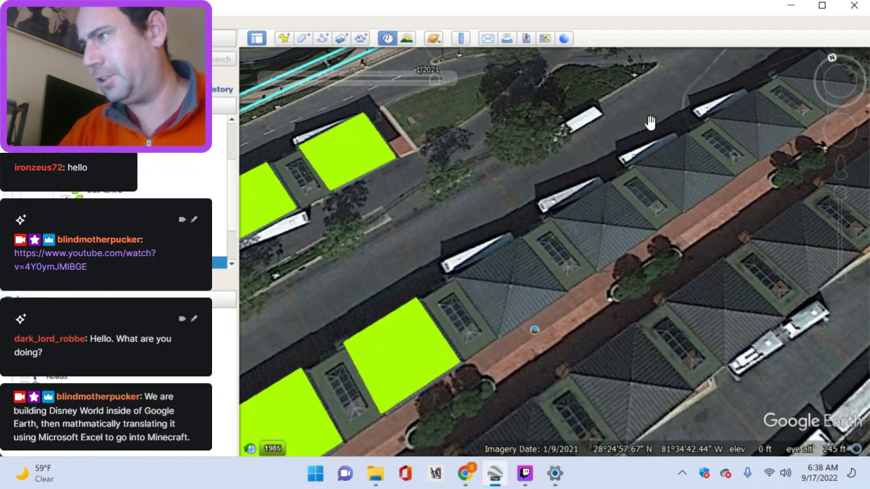
{"action": "left_click", "coordinate": [312, 39]}
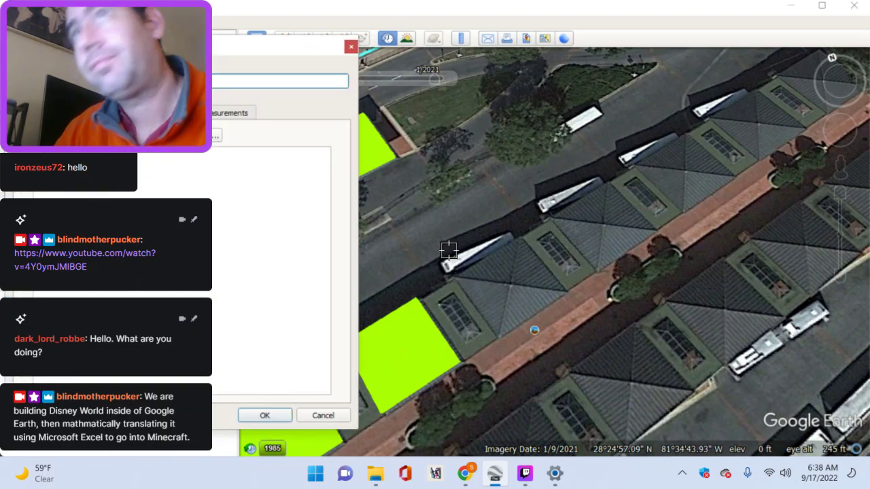
{"action": "left_click", "coordinate": [454, 277]}
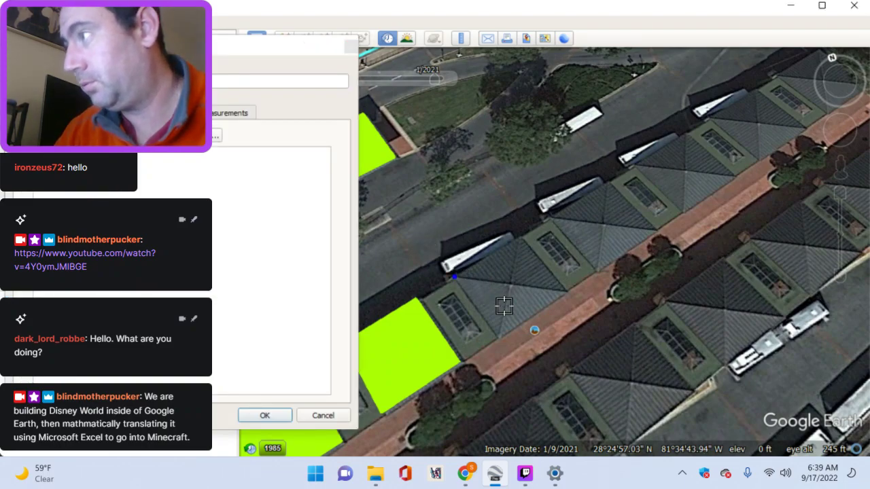
{"action": "left_click", "coordinate": [502, 337]}
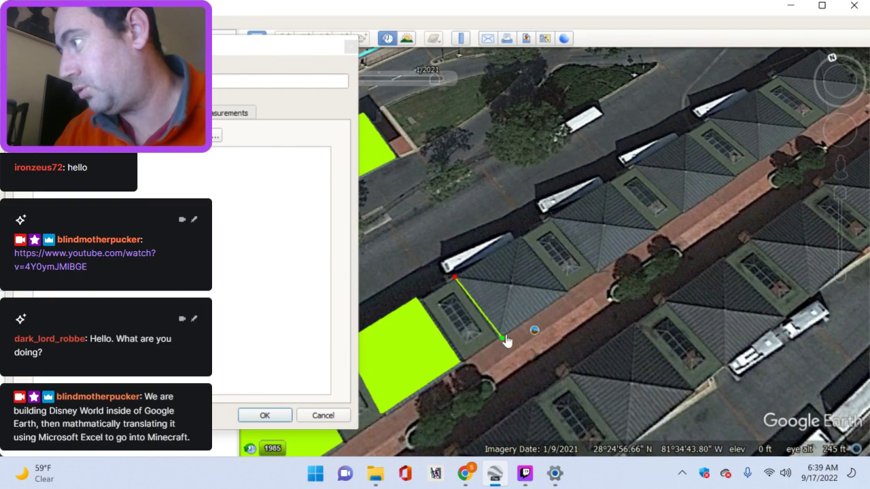
{"action": "left_click", "coordinate": [568, 294]}
{"action": "left_click", "coordinate": [522, 242]}
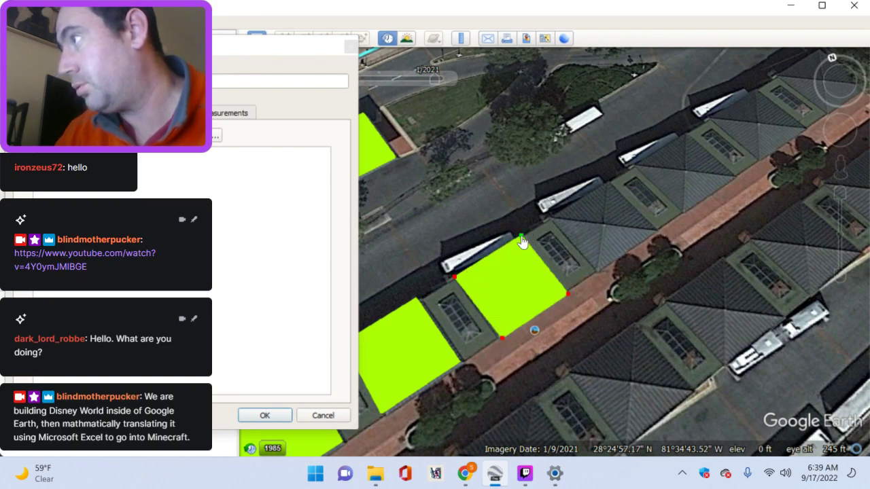
Step: Adjust the fourth roof polygon's walkway-side corner nearest the plaza to match the roof edge and save the polygon
{"action": "left_click", "coordinate": [502, 338]}
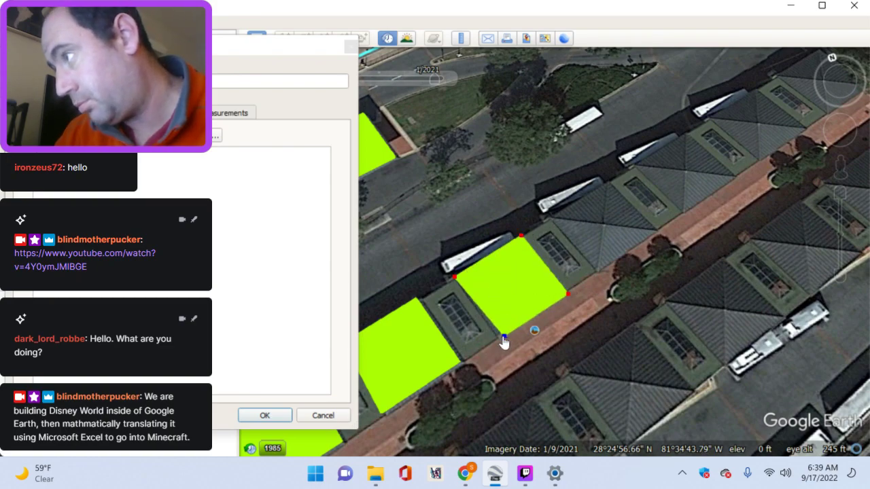
{"action": "left_click", "coordinate": [500, 340]}
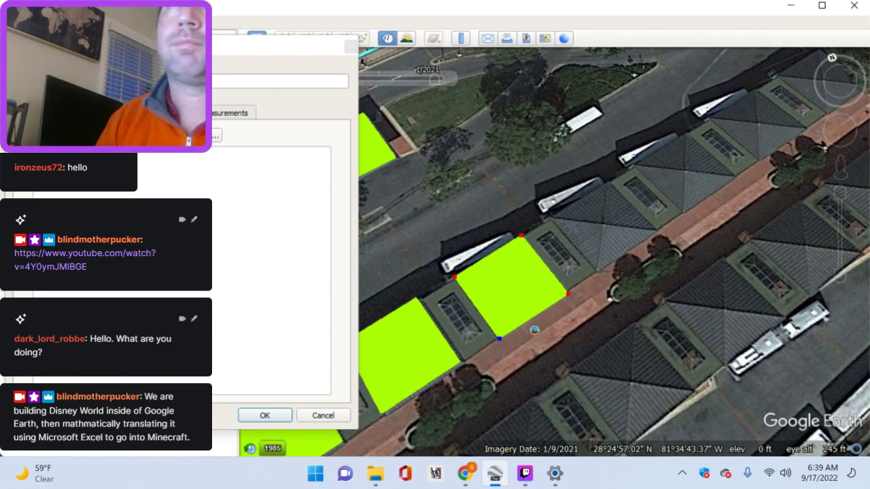
{"action": "left_click_drag", "start_coordinate": [144, 47], "coordinate": [123, 47]}
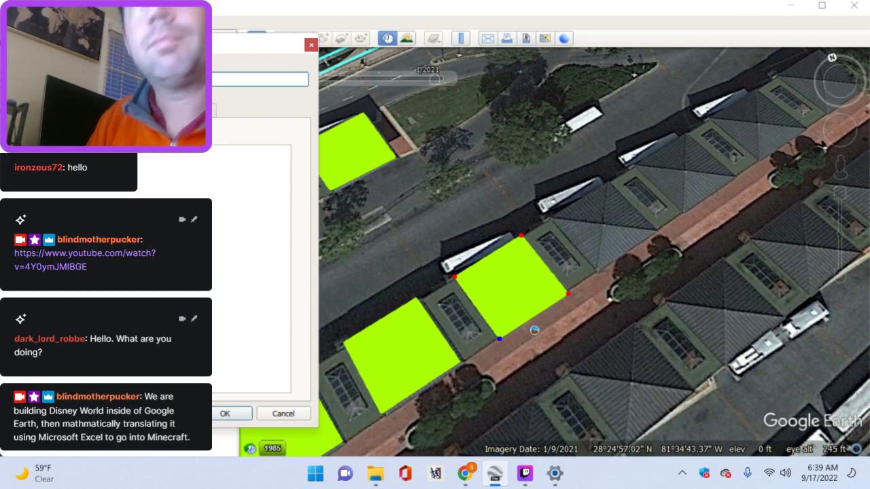
{"action": "key", "text": "Return"}
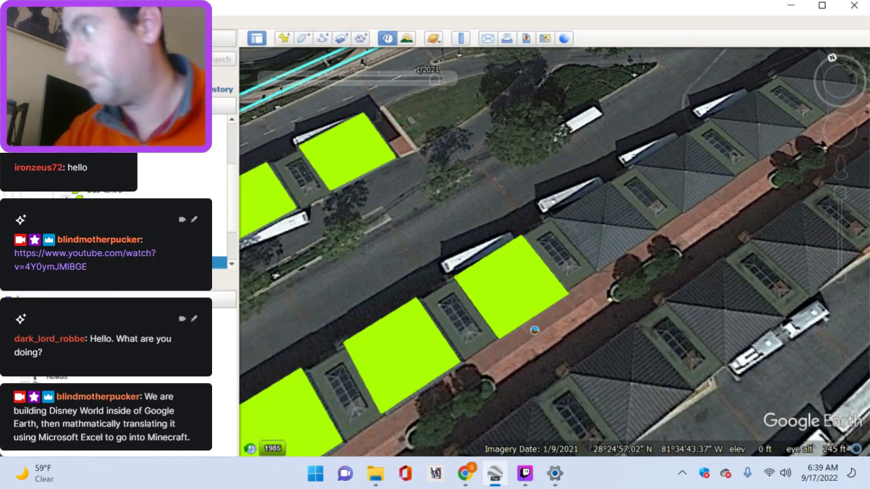
Step: Set the historical imagery date to 11/2021
{"action": "mouse_move", "coordinate": [276, 83]}
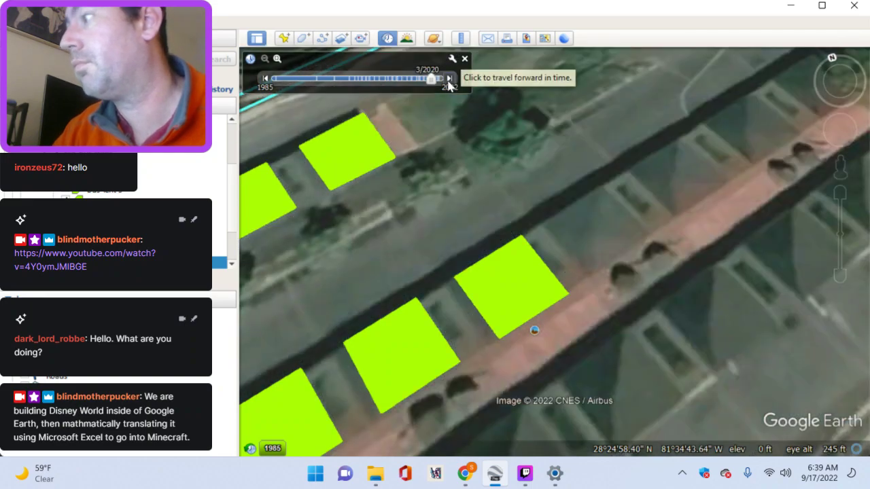
{"action": "left_click", "coordinate": [449, 78]}
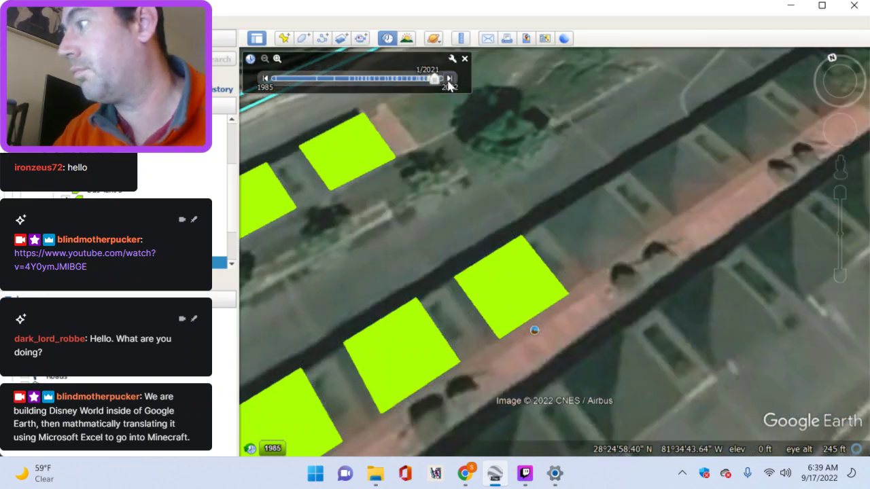
{"action": "left_click", "coordinate": [449, 78]}
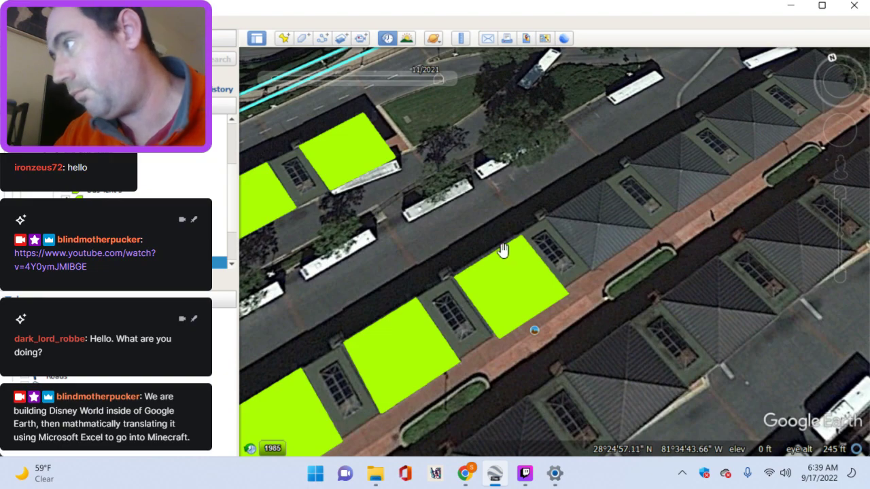
Step: Outline the fifth shelter roof from the plaza in the second row as a four-corner polygon and save it
{"action": "left_click_drag", "start_coordinate": [530, 243], "coordinate": [495, 253]}
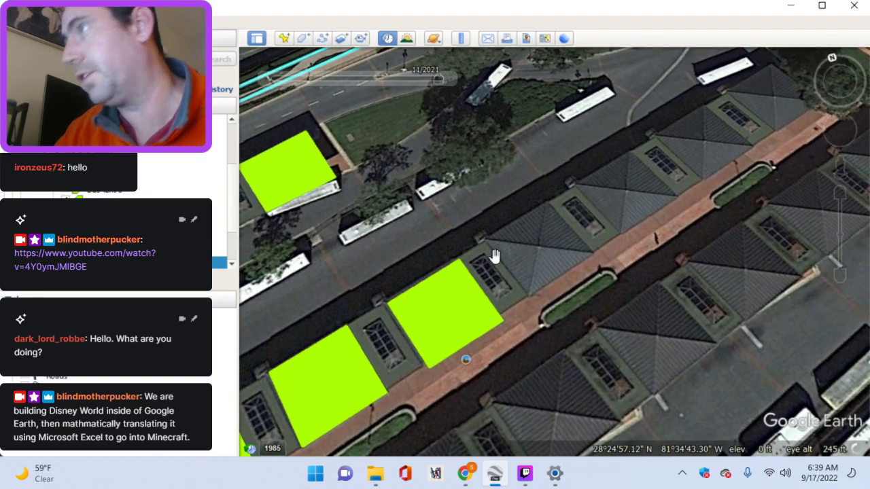
{"action": "left_click", "coordinate": [304, 39]}
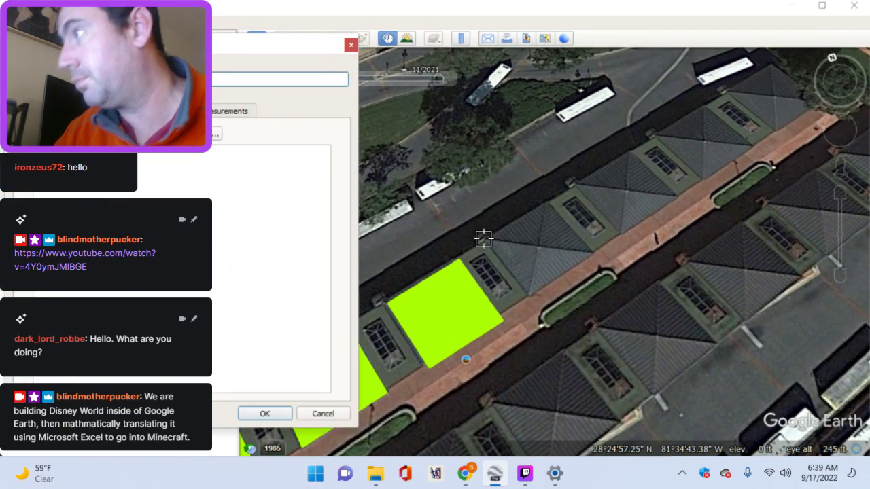
{"action": "left_click", "coordinate": [484, 239]}
{"action": "left_click", "coordinate": [532, 300]}
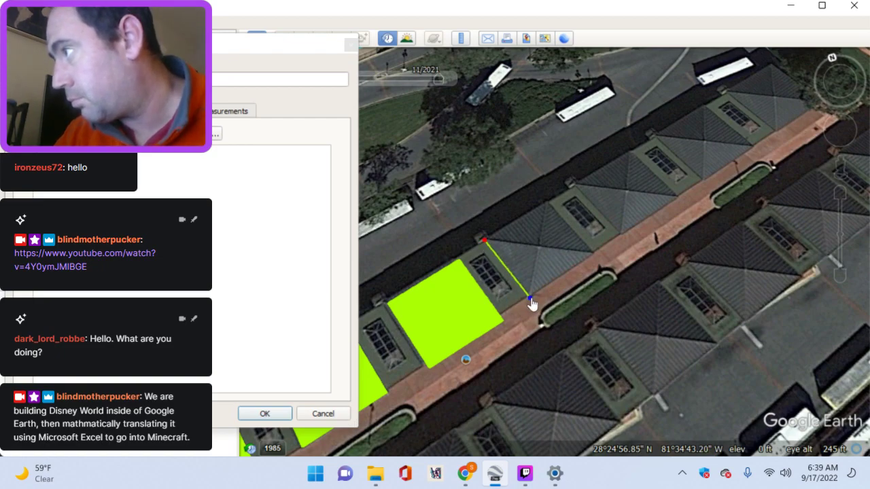
{"action": "left_click", "coordinate": [590, 254]}
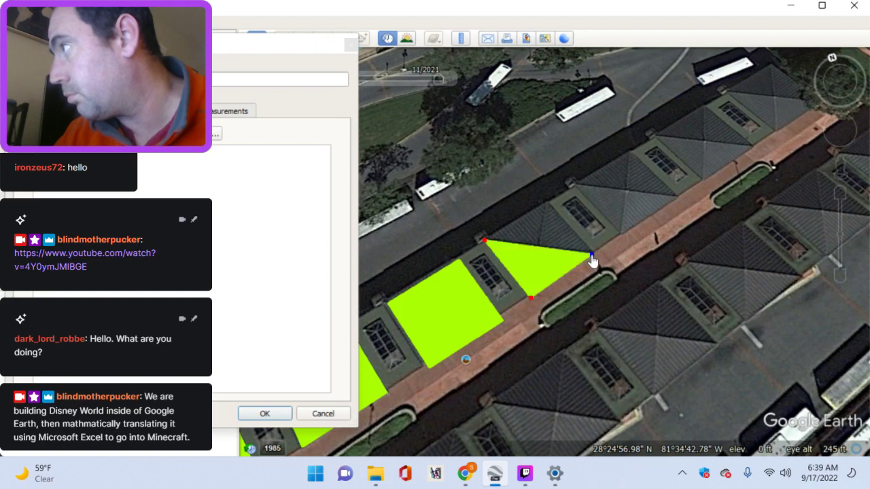
{"action": "left_click", "coordinate": [542, 202]}
{"action": "left_click_drag", "start_coordinate": [542, 200], "coordinate": [544, 204]}
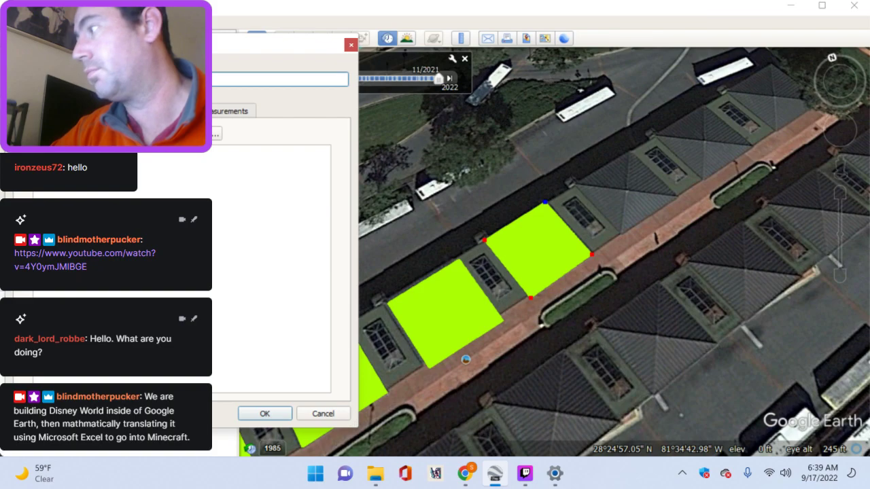
{"action": "key", "text": "Return"}
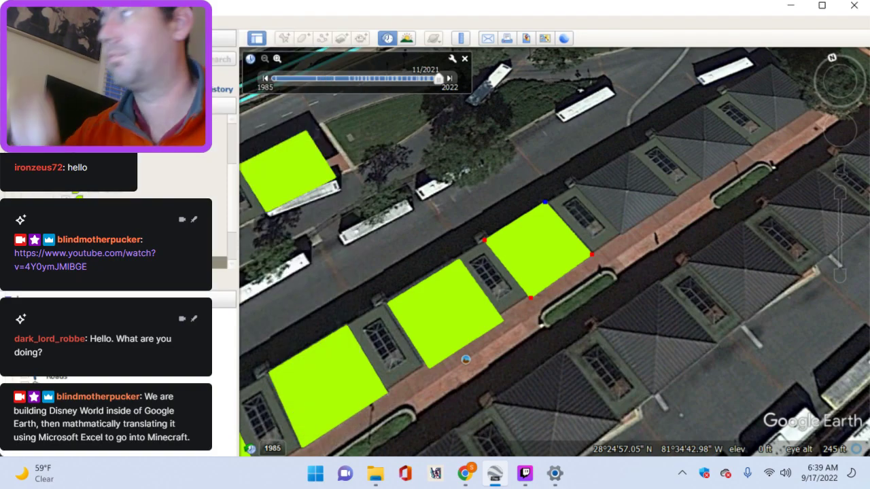
Step: Trace the second row's sixth shelter roof from the plaza with a four-corner polygon and save it
{"action": "left_click_drag", "start_coordinate": [584, 193], "coordinate": [417, 297]}
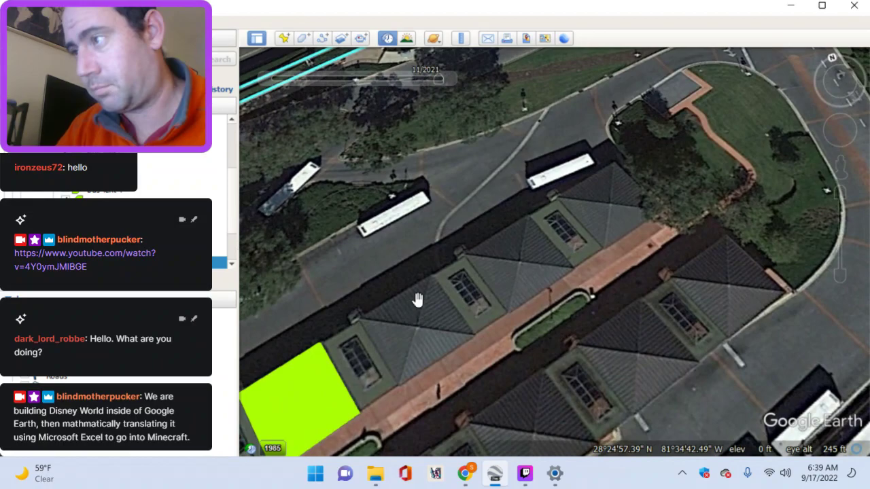
{"action": "left_click", "coordinate": [841, 88]}
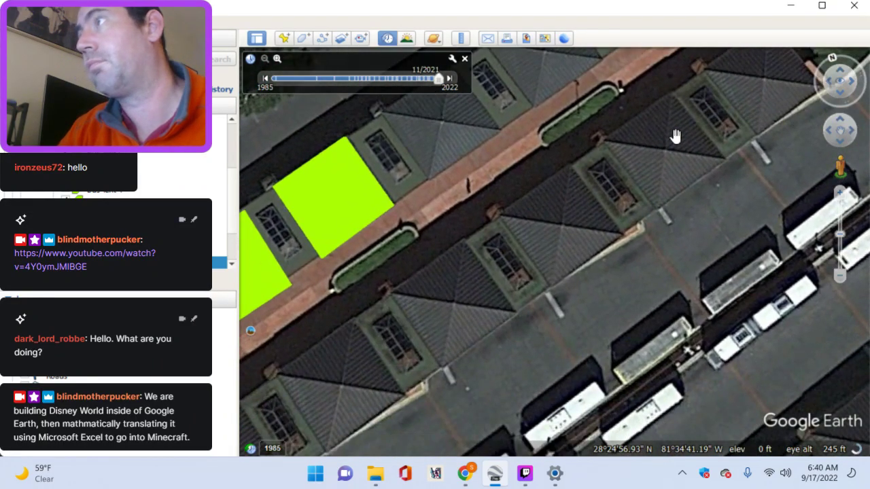
{"action": "left_click_drag", "start_coordinate": [676, 136], "coordinate": [689, 202]}
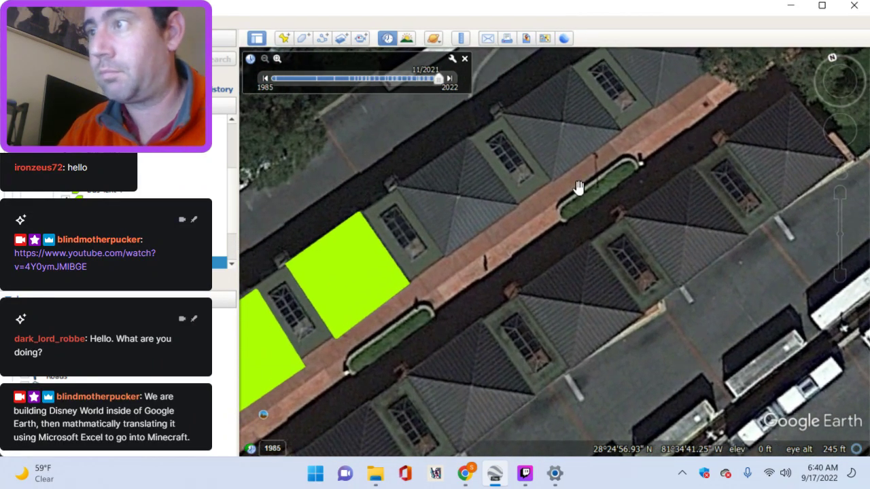
{"action": "left_click", "coordinate": [302, 39]}
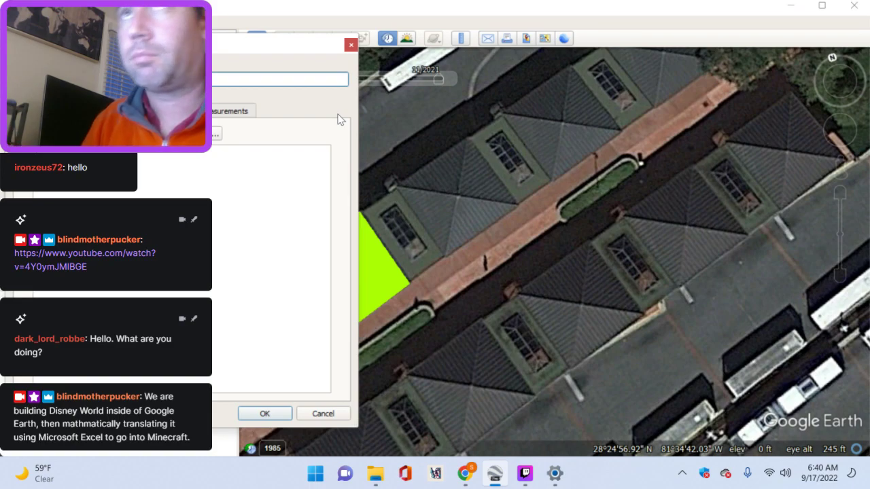
{"action": "left_click", "coordinate": [394, 187]}
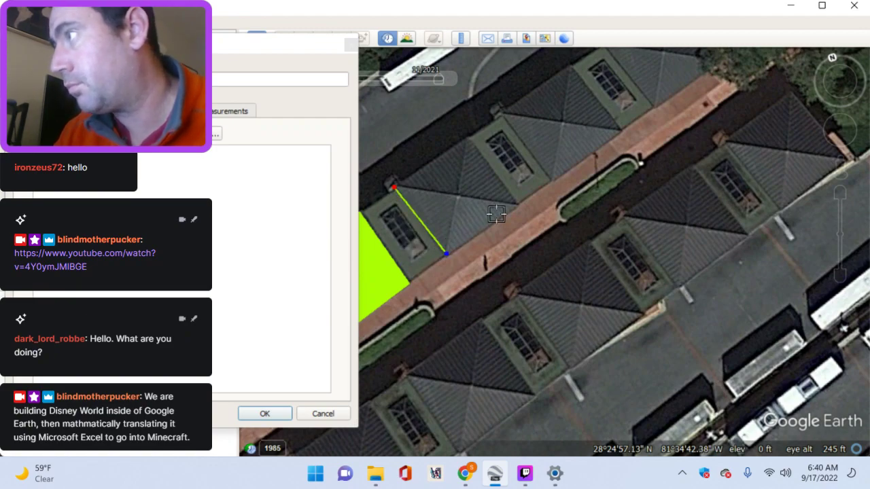
{"action": "left_click", "coordinate": [518, 202]}
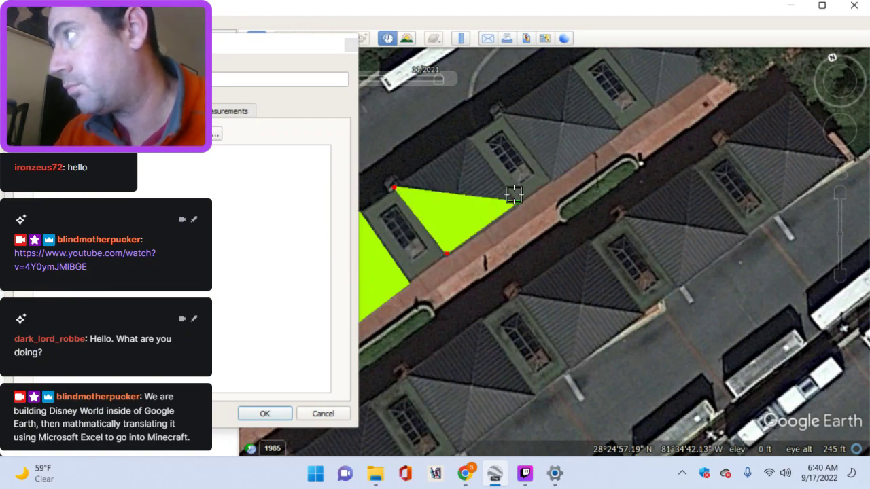
{"action": "left_click", "coordinate": [470, 140]}
{"action": "left_click_drag", "start_coordinate": [470, 142], "coordinate": [465, 143]}
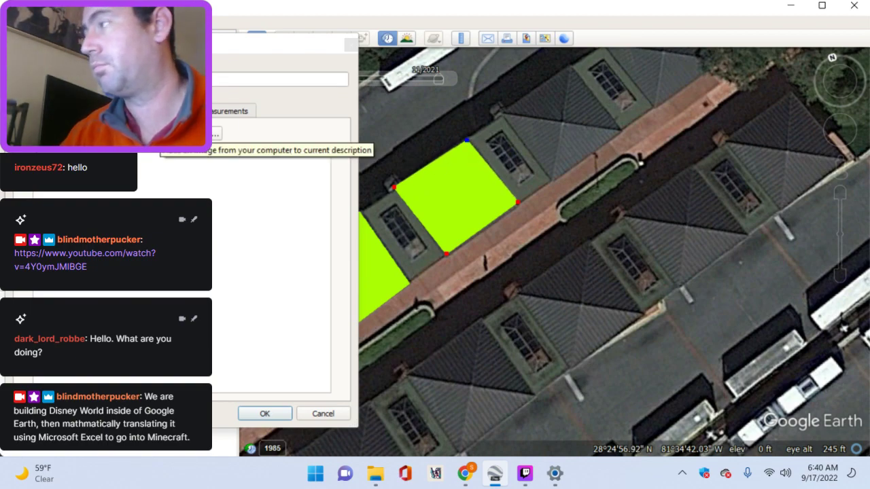
{"action": "left_click", "coordinate": [265, 413]}
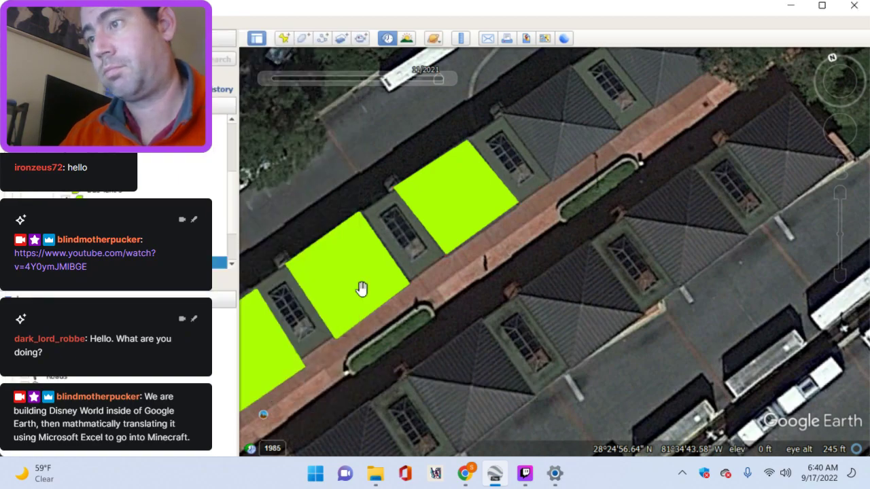
Step: Add and save a four-corner polygon over the seventh shelter roof from the plaza in the second row
{"action": "left_click_drag", "start_coordinate": [414, 241], "coordinate": [360, 333]}
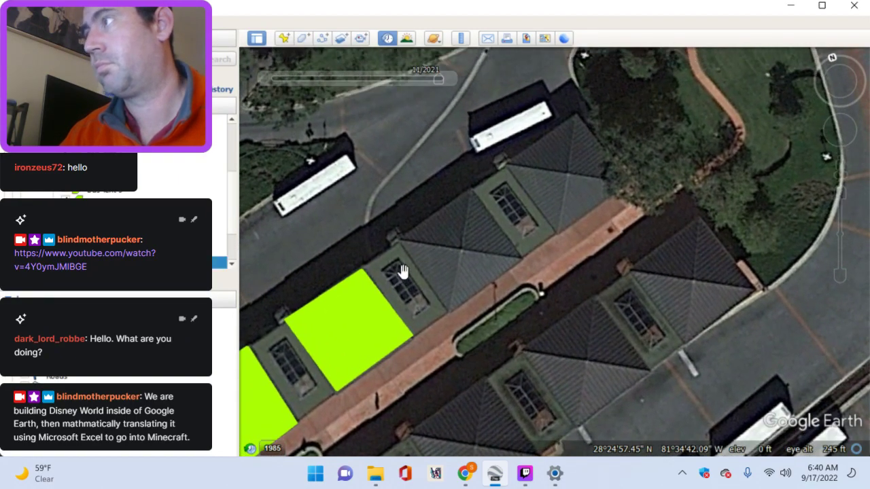
{"action": "left_click", "coordinate": [304, 38]}
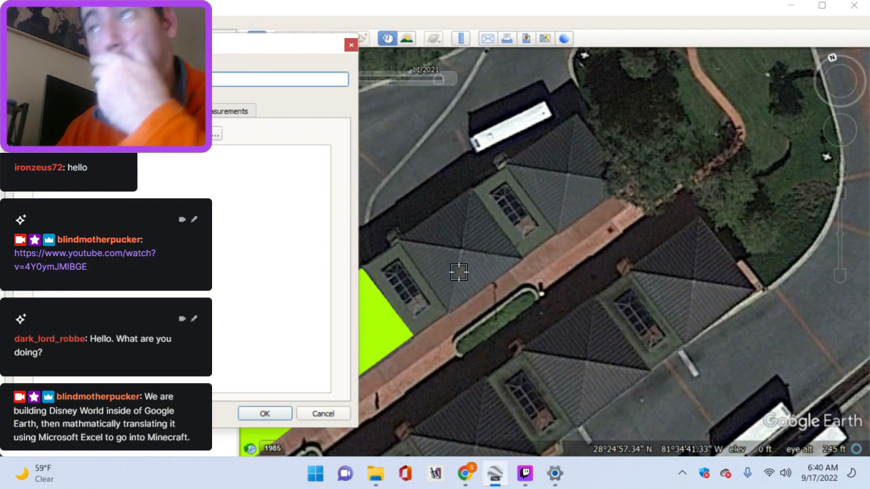
{"action": "left_click", "coordinate": [398, 237]}
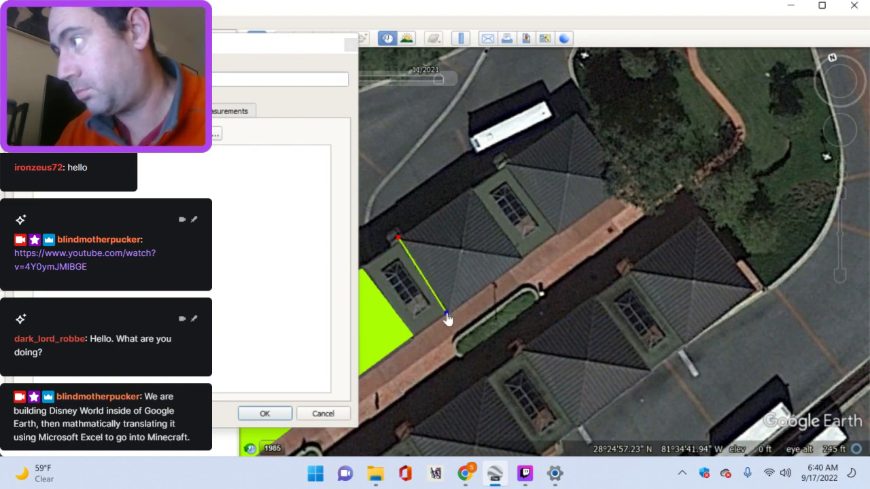
{"action": "left_click", "coordinate": [523, 260]}
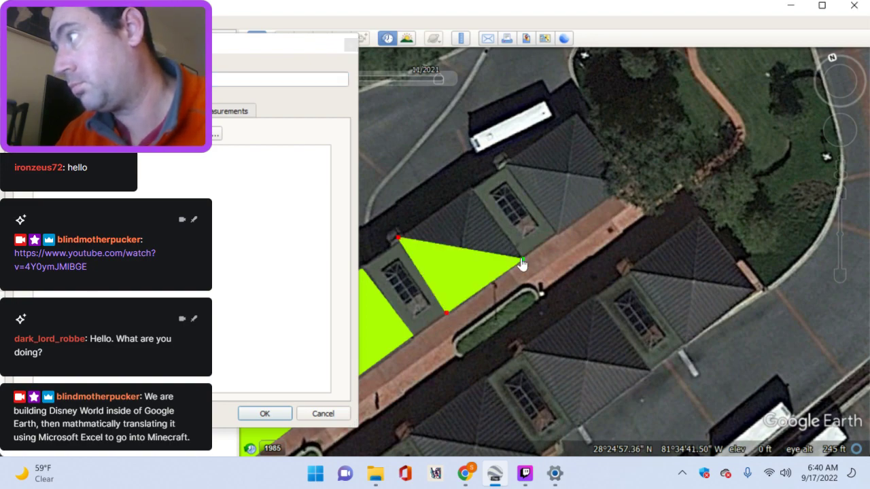
{"action": "left_click", "coordinate": [471, 192]}
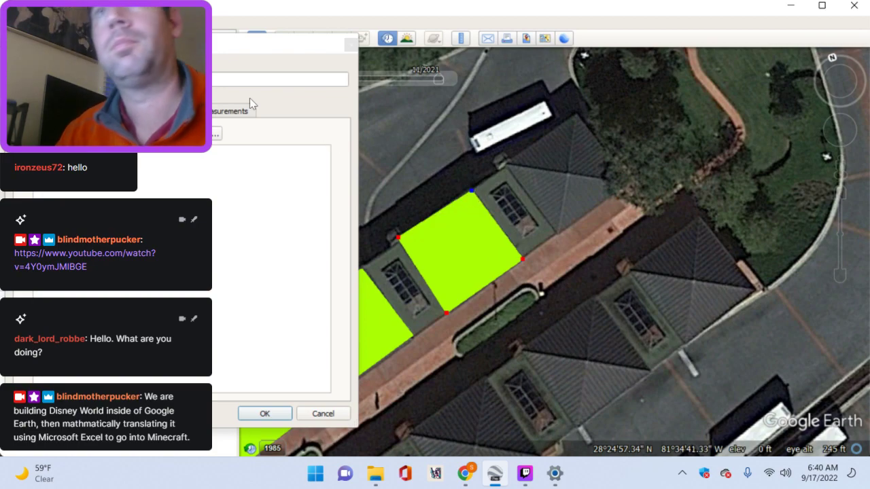
{"action": "left_click", "coordinate": [274, 411]}
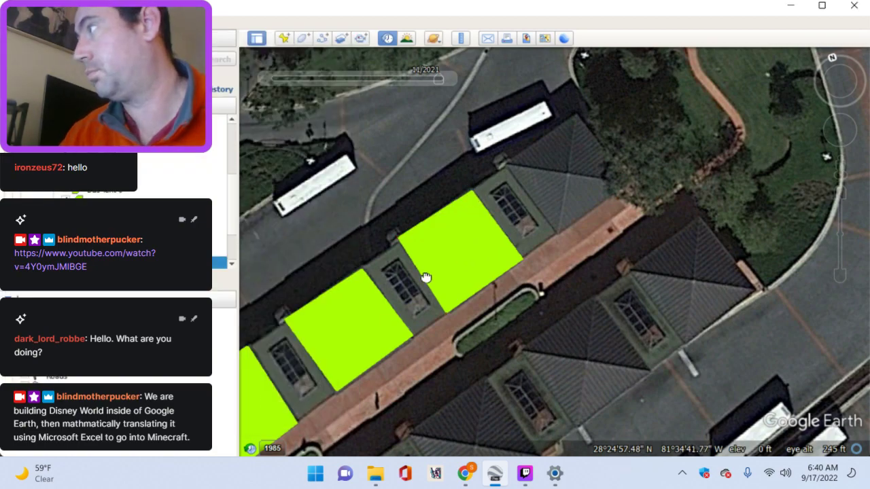
Step: Start a polygon over the second row's last shelter roof beside the trees and outline its four corners
{"action": "left_click_drag", "start_coordinate": [452, 252], "coordinate": [382, 315]}
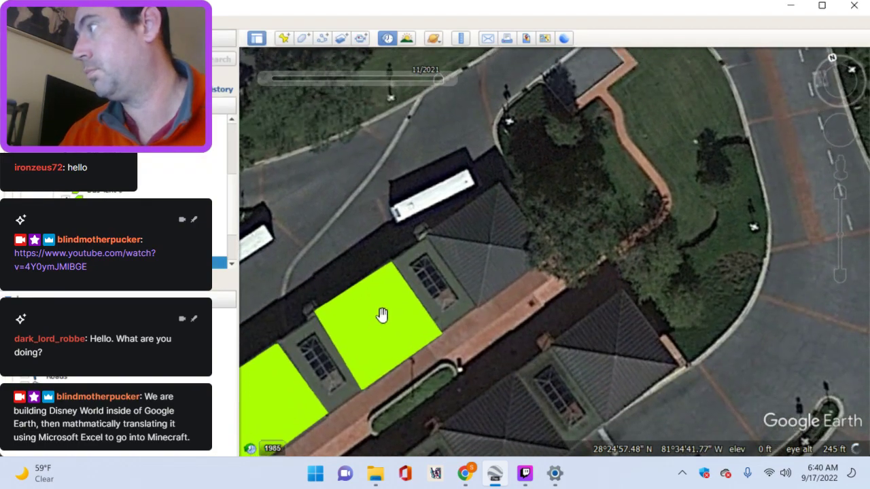
{"action": "left_click", "coordinate": [303, 38]}
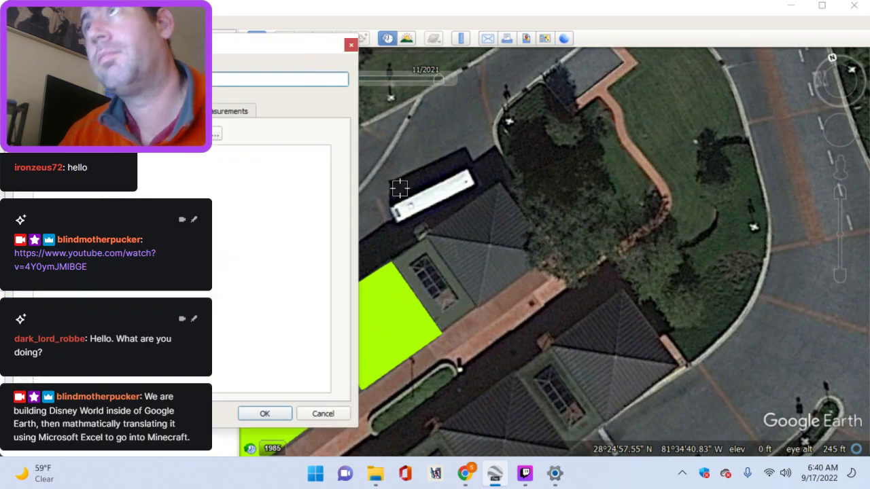
{"action": "left_click", "coordinate": [423, 235]}
{"action": "left_click", "coordinate": [477, 304]}
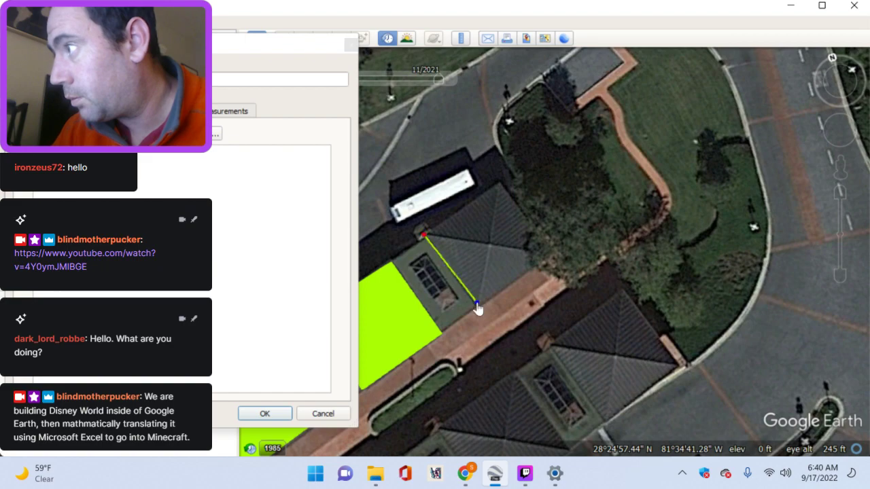
{"action": "left_click", "coordinate": [554, 253]}
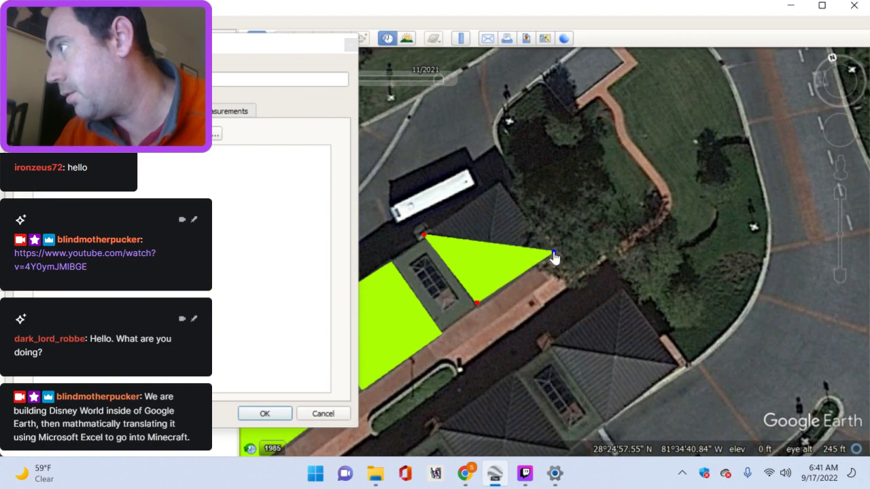
{"action": "left_click", "coordinate": [499, 187]}
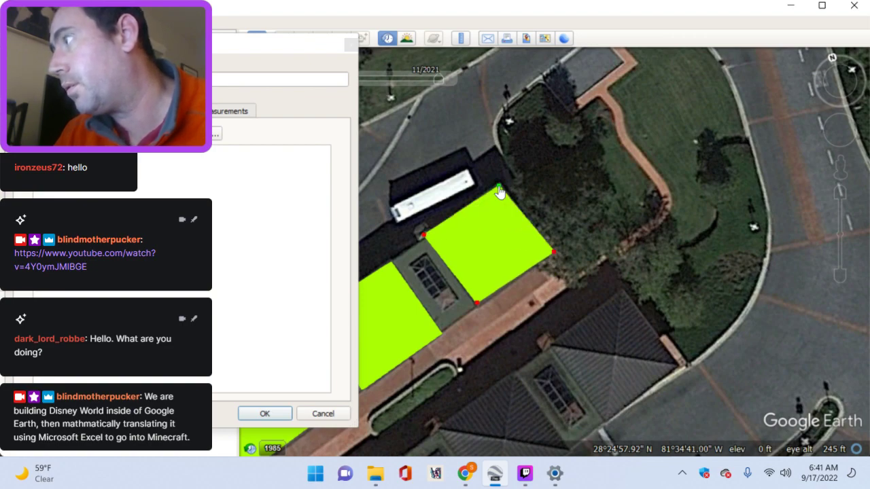
Step: Adjust the last roof polygon's corners on the bus-lane side and beside the walkway to match the roof, and save it
{"action": "left_click_drag", "start_coordinate": [500, 190], "coordinate": [503, 192]}
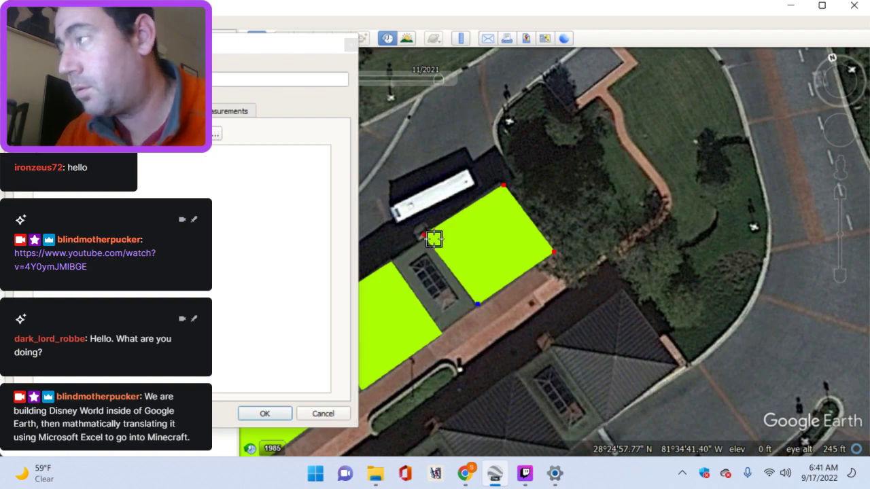
{"action": "mouse_move", "coordinate": [423, 242]}
{"action": "left_mouse_down"}
{"action": "mouse_move", "coordinate": [441, 245]}
{"action": "mouse_move", "coordinate": [426, 242]}
{"action": "left_mouse_up"}
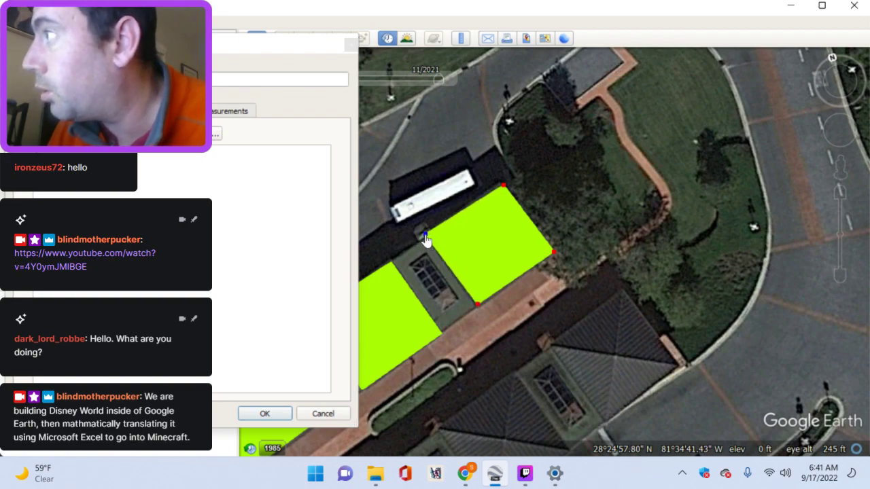
{"action": "left_click", "coordinate": [262, 413]}
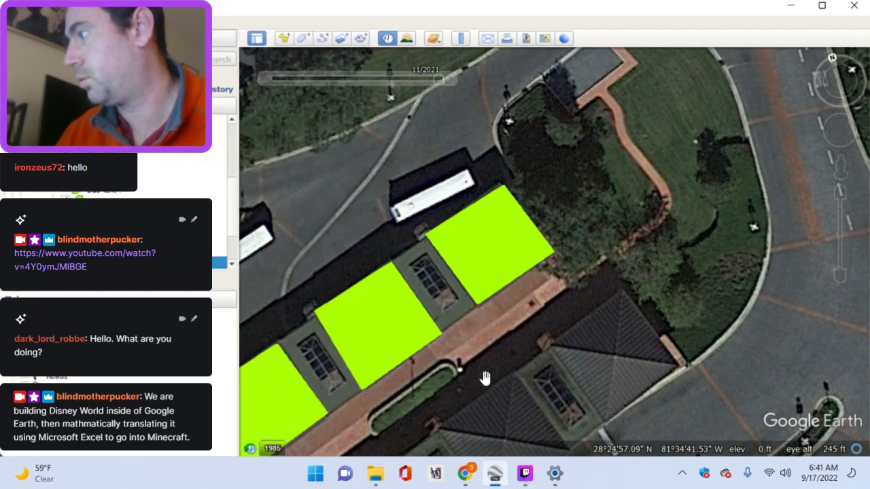
Step: Examine the remaining shelter rows and compare the 4/2022 and 11/2021 imagery at the third row's plaza end
{"action": "left_click_drag", "start_coordinate": [485, 378], "coordinate": [528, 258]}
{"action": "left_click_drag", "start_coordinate": [453, 334], "coordinate": [581, 247]}
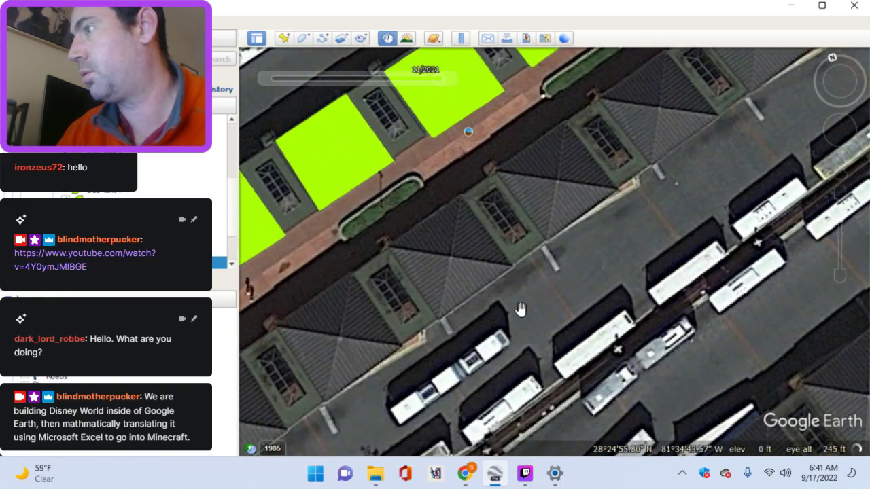
{"action": "left_click_drag", "start_coordinate": [520, 309], "coordinate": [602, 241]}
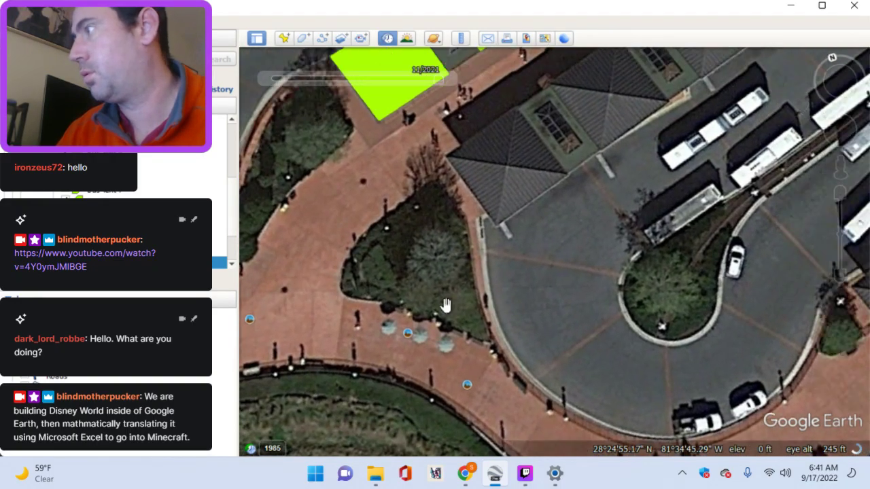
{"action": "left_click_drag", "start_coordinate": [444, 305], "coordinate": [585, 230]}
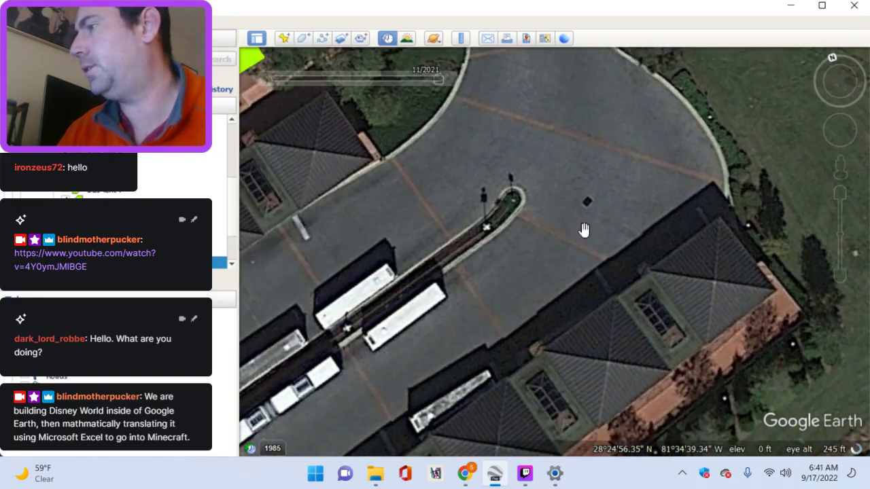
{"action": "left_click_drag", "start_coordinate": [470, 285], "coordinate": [626, 252]}
{"action": "left_click_drag", "start_coordinate": [372, 293], "coordinate": [486, 388]}
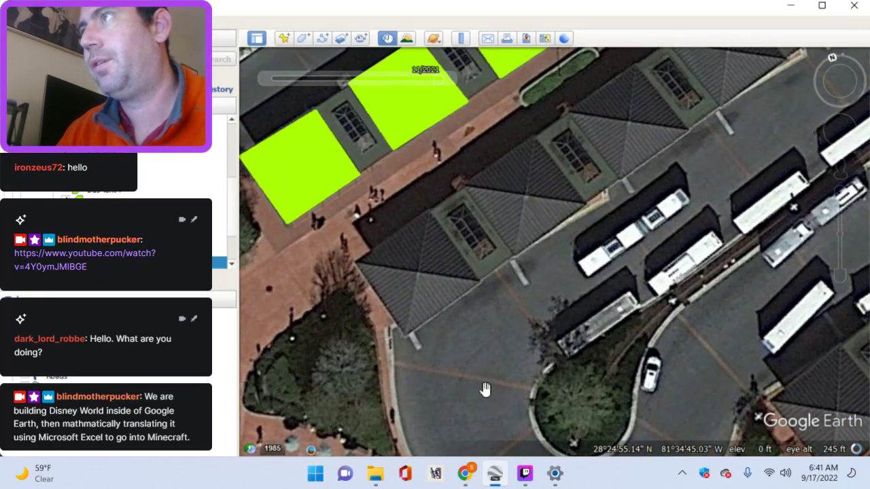
{"action": "mouse_move", "coordinate": [432, 83]}
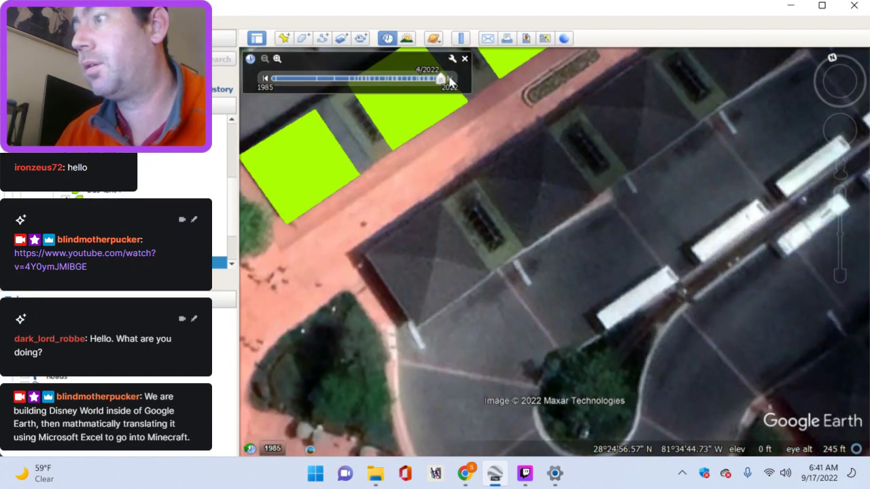
{"action": "left_click", "coordinate": [265, 80]}
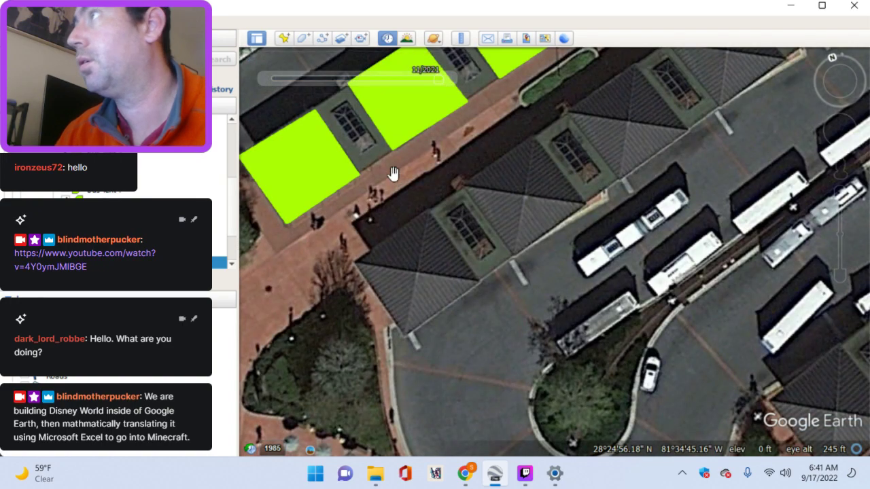
Step: Add and save a four-corner polygon over the third row's first shelter roof at the plaza end
{"action": "left_click", "coordinate": [303, 38]}
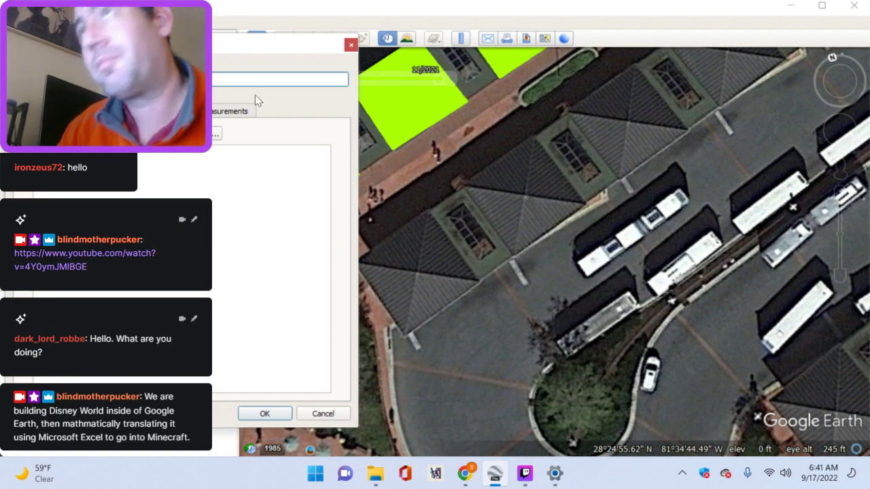
{"action": "left_click_drag", "start_coordinate": [245, 45], "coordinate": [178, 53]}
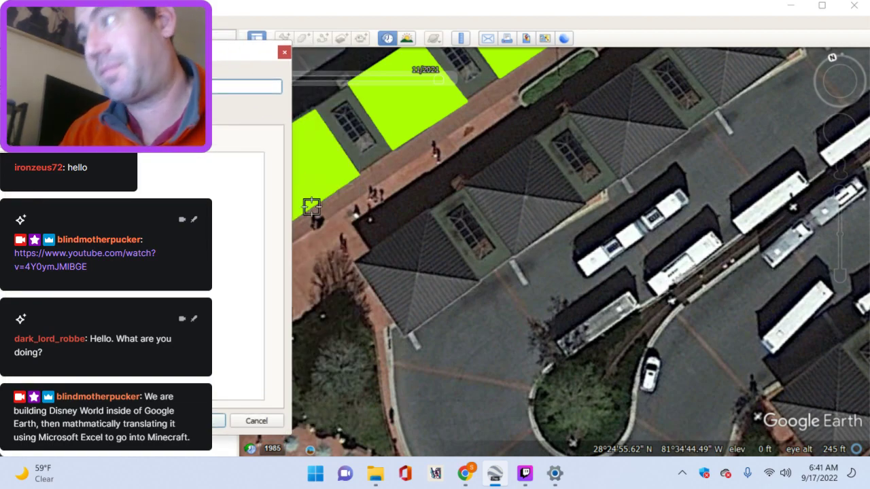
{"action": "left_click", "coordinate": [352, 263]}
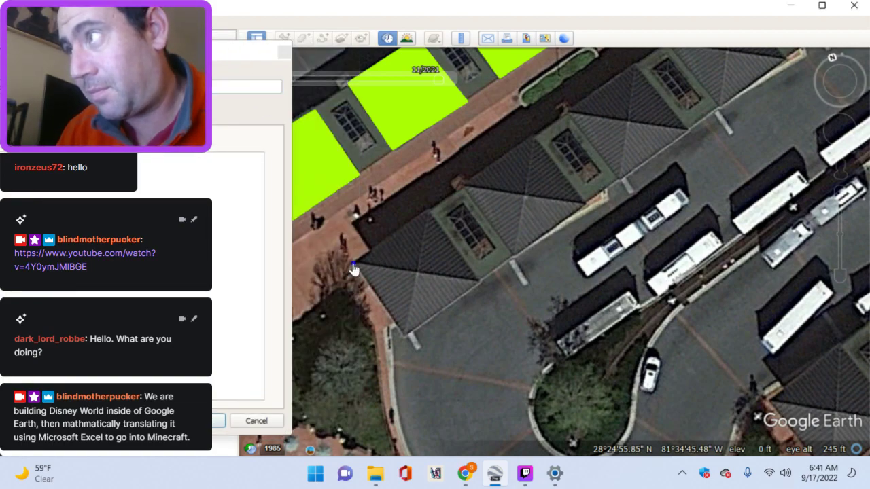
{"action": "left_click", "coordinate": [404, 336]}
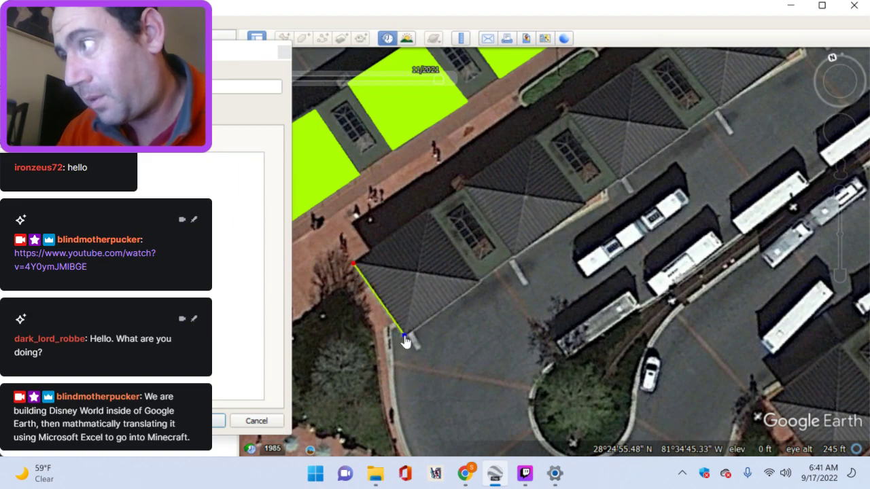
{"action": "left_click", "coordinate": [479, 280]}
{"action": "left_click", "coordinate": [428, 210]}
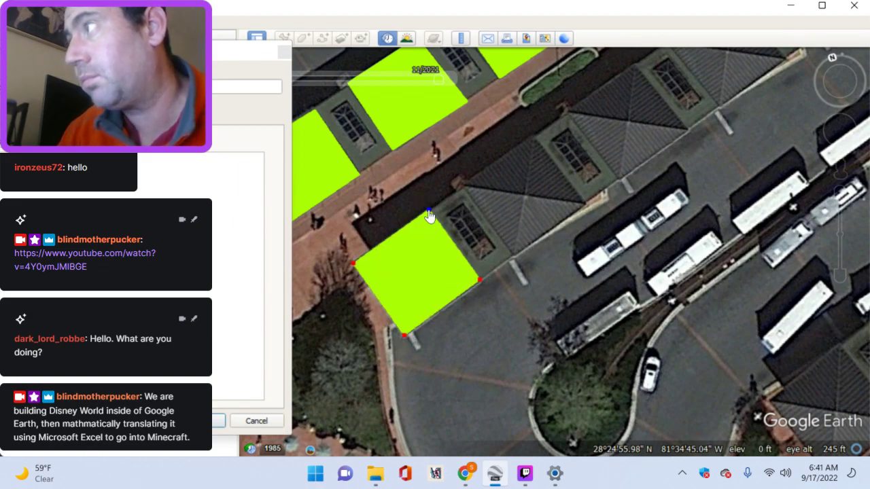
{"action": "left_click", "coordinate": [223, 420]}
{"action": "left_click", "coordinate": [223, 421]}
Step: Start a polygon over the third row's second shelter roof from the plaza and outline its four corners
{"action": "left_click_drag", "start_coordinate": [483, 235], "coordinate": [379, 287]}
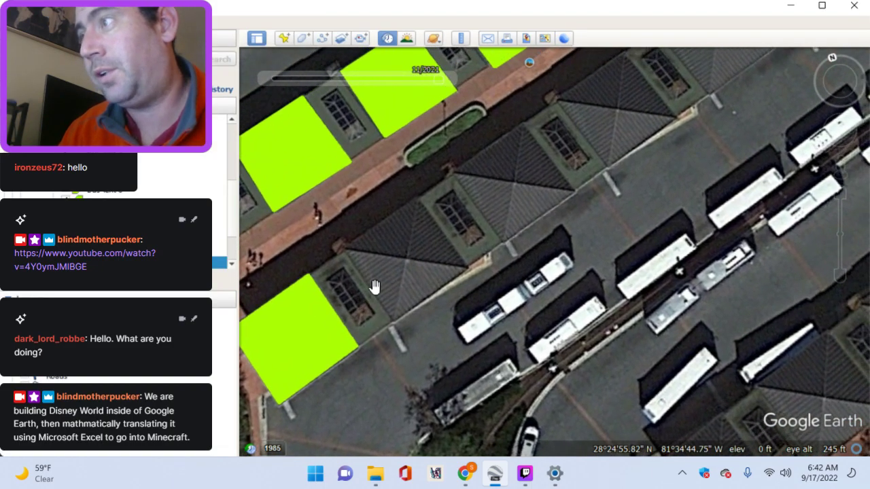
{"action": "left_click", "coordinate": [303, 39]}
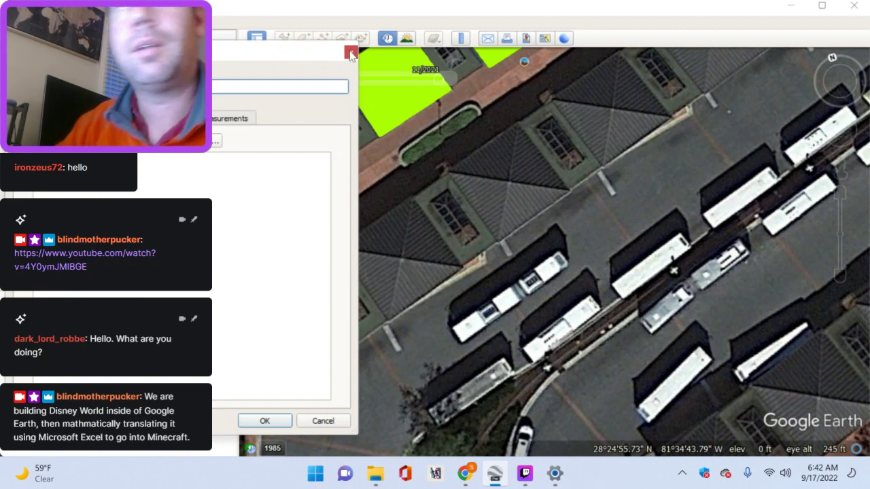
{"action": "left_click_drag", "start_coordinate": [222, 56], "coordinate": [118, 46]}
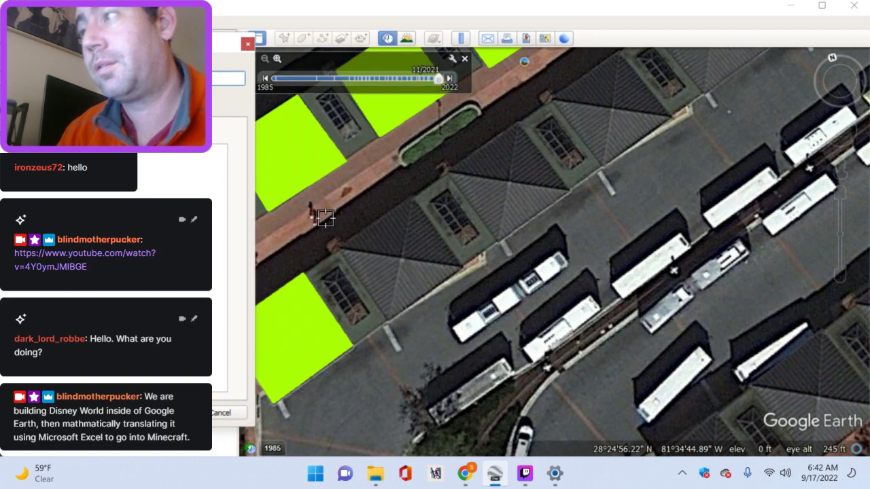
{"action": "left_click", "coordinate": [339, 248]}
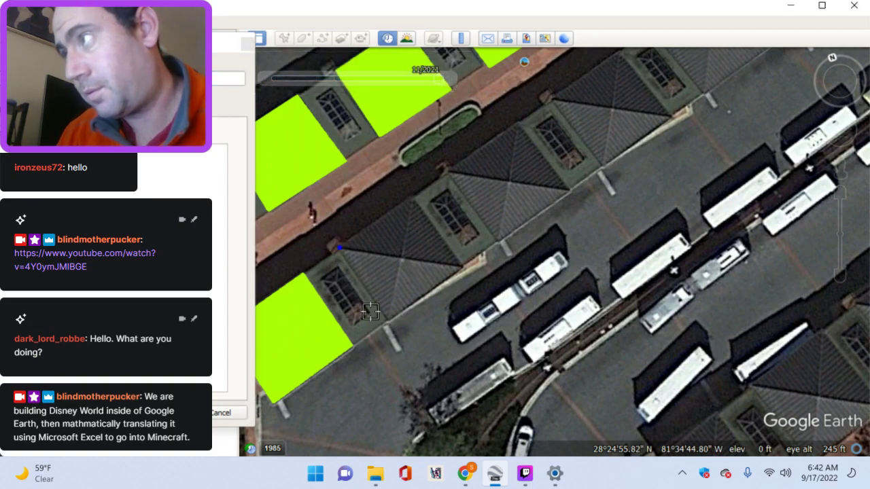
{"action": "left_click", "coordinate": [462, 269]}
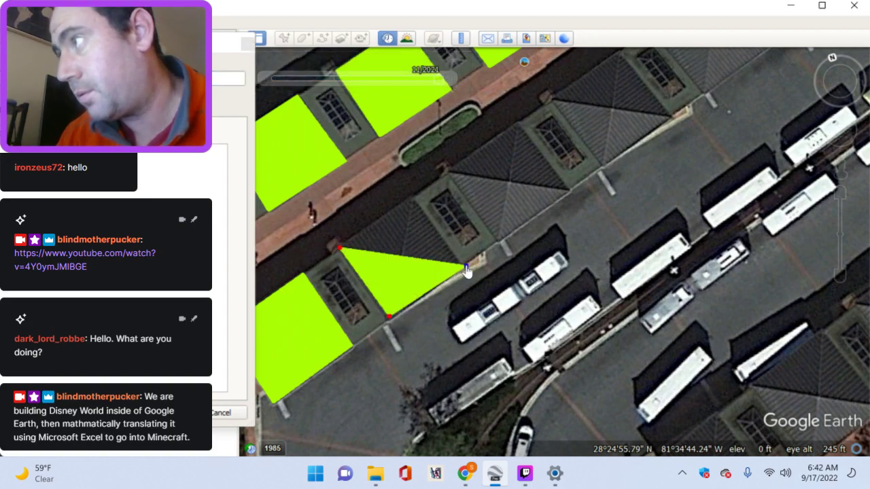
{"action": "left_click", "coordinate": [415, 199]}
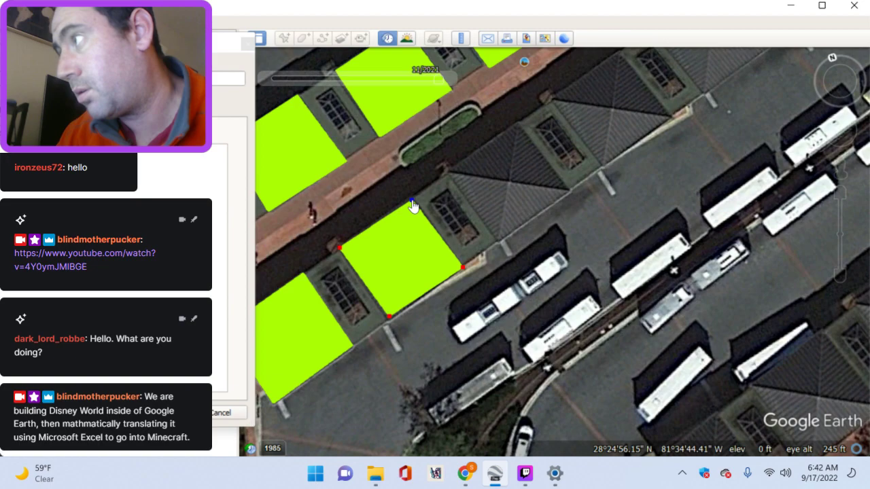
Step: Fine-tune the second roof polygon's two plaza-side corners and far walkway-side corner to match the roof, and save it
{"action": "left_click", "coordinate": [389, 319]}
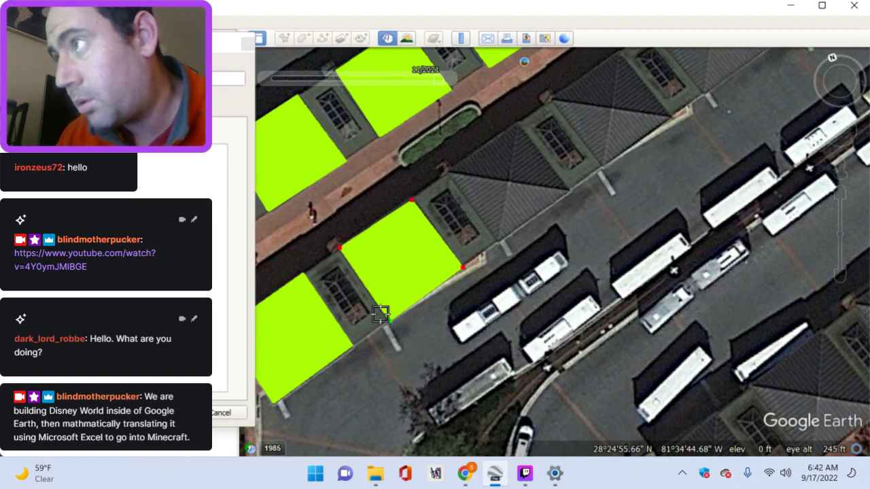
{"action": "mouse_move", "coordinate": [338, 248]}
{"action": "left_mouse_down"}
{"action": "mouse_move", "coordinate": [365, 263]}
{"action": "mouse_move", "coordinate": [344, 254]}
{"action": "left_mouse_up"}
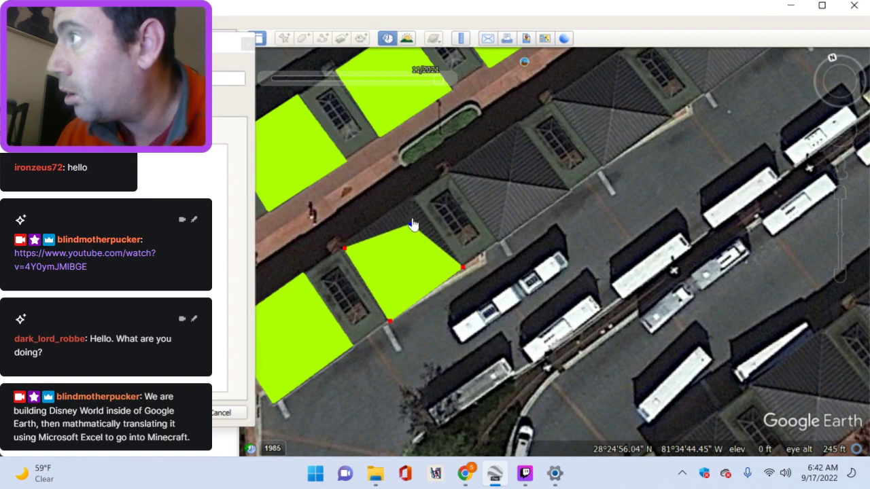
{"action": "left_click_drag", "start_coordinate": [411, 204], "coordinate": [412, 205]}
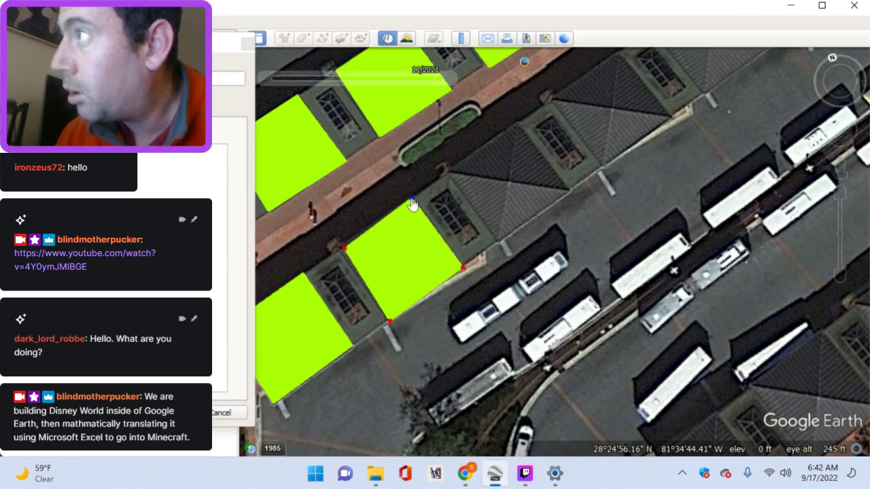
{"action": "left_click_drag", "start_coordinate": [344, 251], "coordinate": [342, 248]}
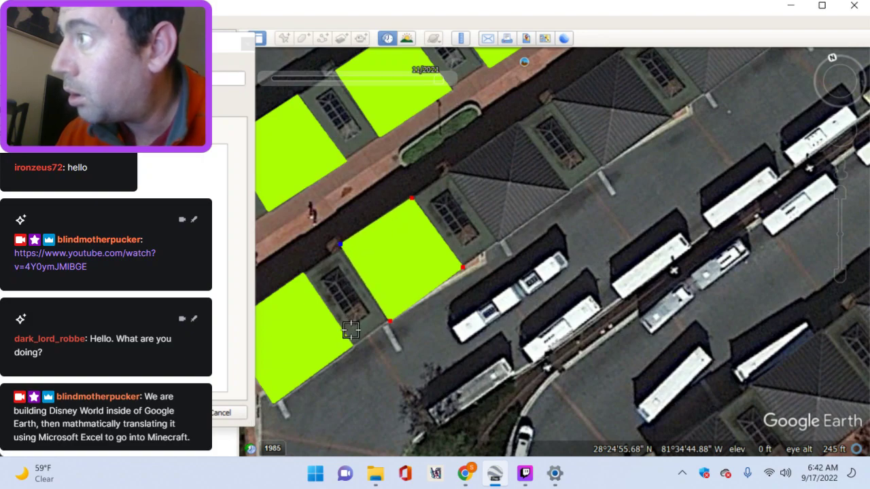
{"action": "left_click_drag", "start_coordinate": [390, 321], "coordinate": [388, 317]}
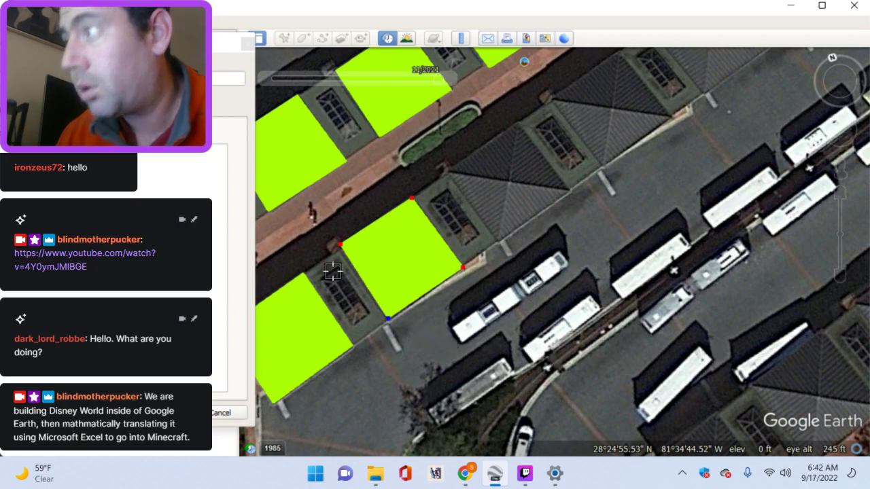
{"action": "left_click_drag", "start_coordinate": [197, 43], "coordinate": [312, 52]}
{"action": "left_click", "coordinate": [276, 421]}
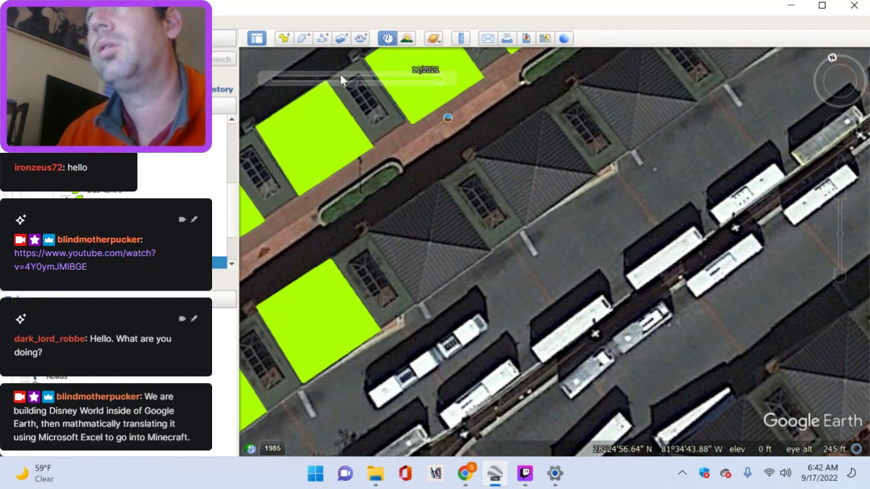
Step: Start a polygon over the third row's third shelter roof from the plaza and outline its four corners
{"action": "left_click", "coordinate": [305, 38]}
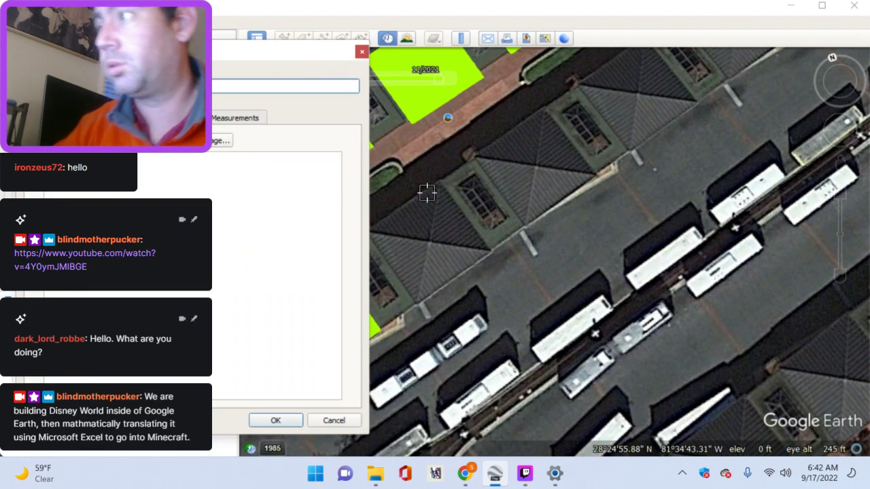
{"action": "left_click_drag", "start_coordinate": [262, 60], "coordinate": [211, 63]}
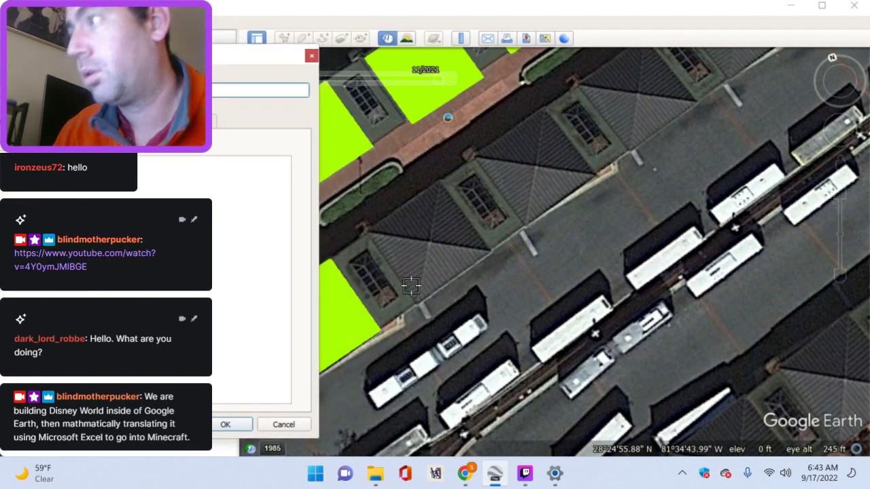
{"action": "left_click", "coordinate": [417, 306]}
{"action": "left_click", "coordinate": [488, 254]}
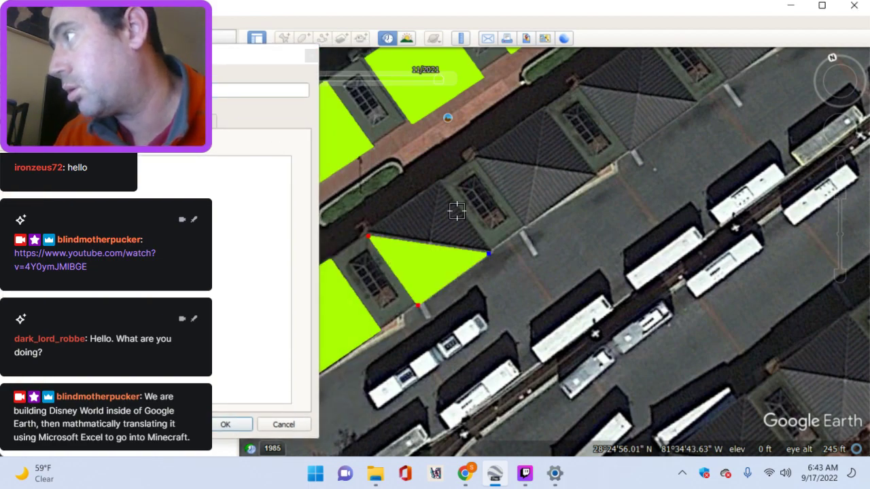
{"action": "left_click", "coordinate": [438, 183]}
Step: Adjust the third roof polygon's corners on the walkway and bus-lane sides to match the roof edges, and save it
{"action": "left_click_drag", "start_coordinate": [440, 187], "coordinate": [437, 187]}
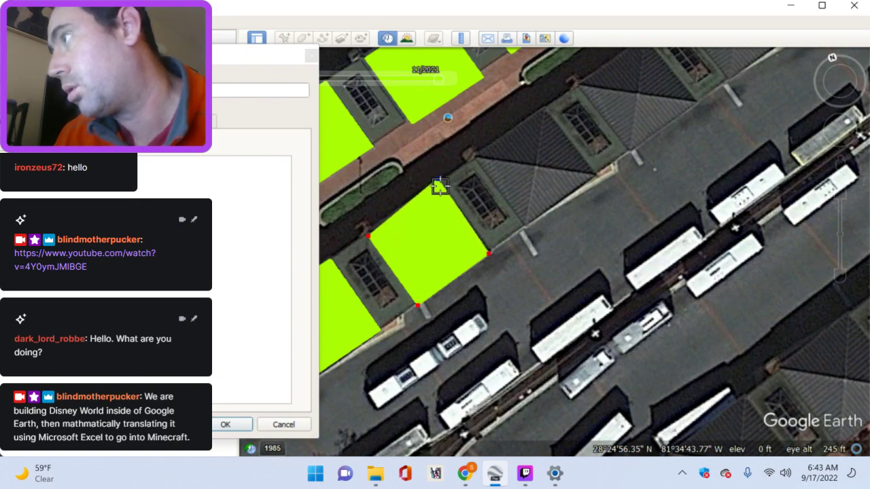
{"action": "left_click_drag", "start_coordinate": [488, 254], "coordinate": [495, 252]}
{"action": "left_click_drag", "start_coordinate": [439, 183], "coordinate": [442, 185]}
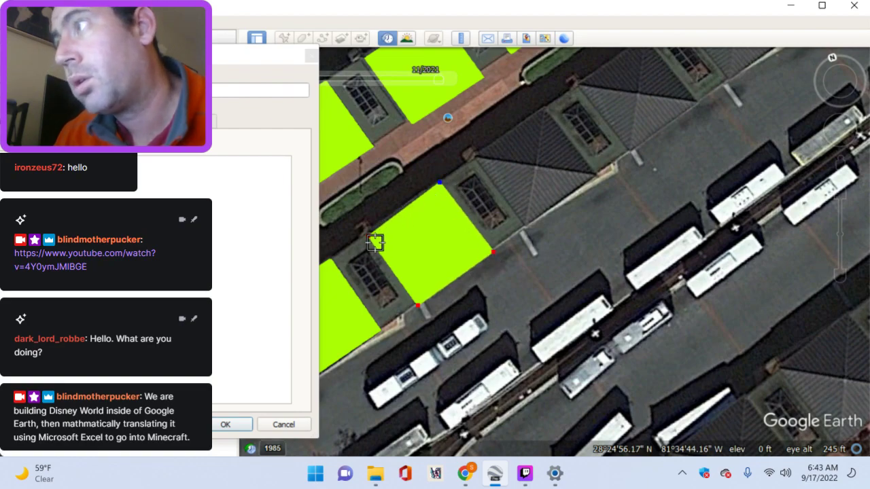
{"action": "left_click_drag", "start_coordinate": [370, 245], "coordinate": [369, 235]}
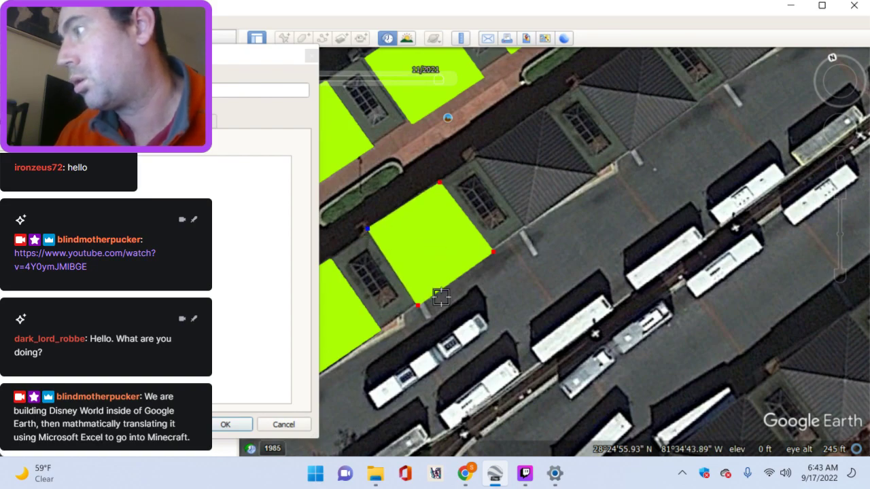
{"action": "left_click_drag", "start_coordinate": [421, 311], "coordinate": [421, 308]}
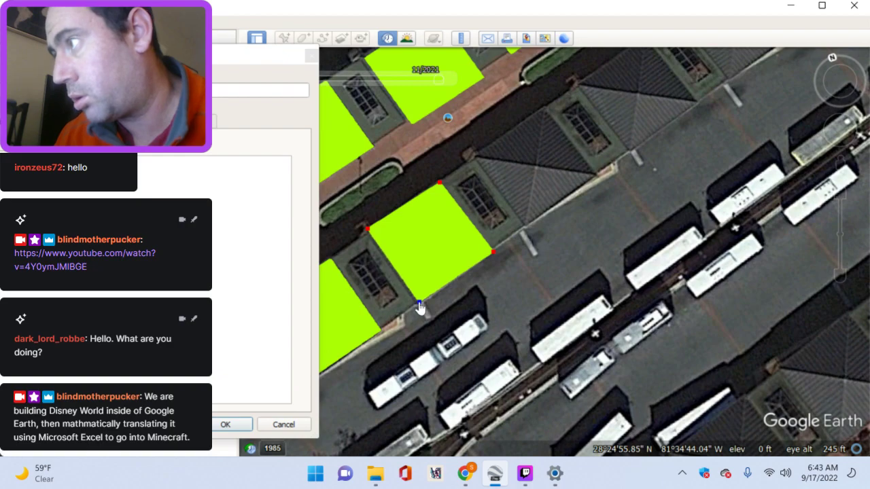
{"action": "left_click", "coordinate": [218, 424]}
Step: Start a polygon over the third row's fourth shelter roof from the plaza and outline its four corners
{"action": "left_click_drag", "start_coordinate": [388, 259], "coordinate": [301, 350]}
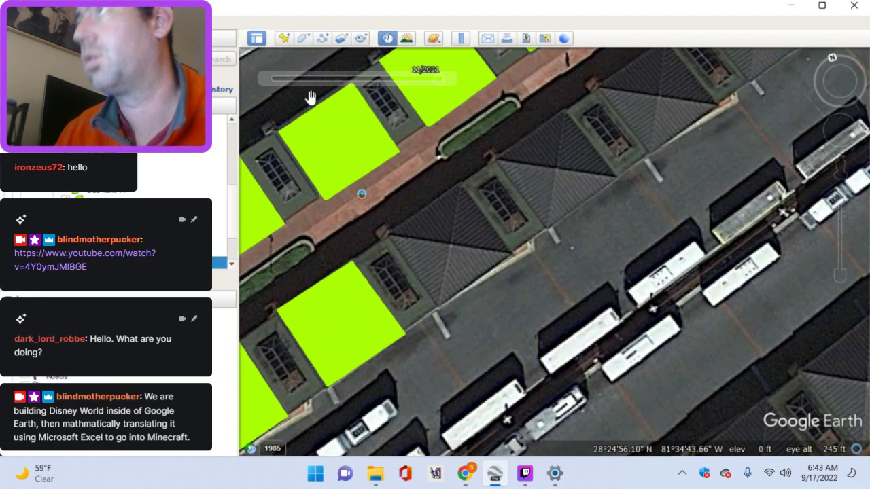
{"action": "left_click", "coordinate": [303, 38]}
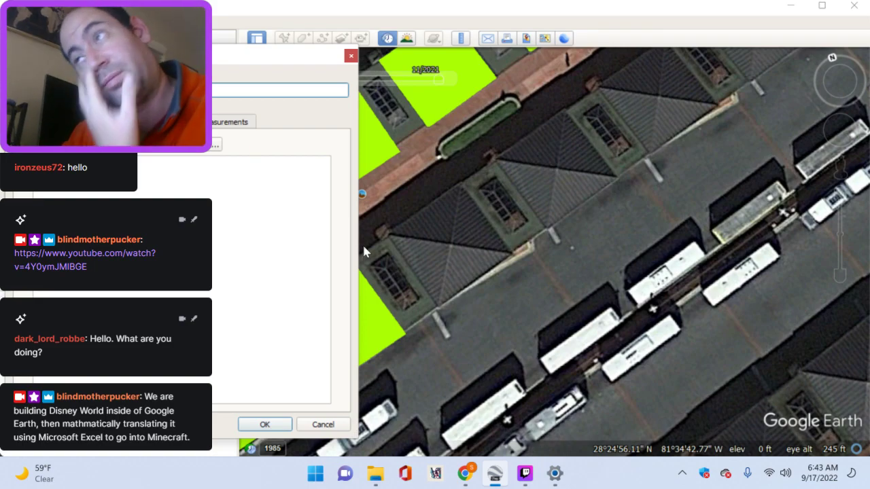
{"action": "left_click", "coordinate": [392, 236]}
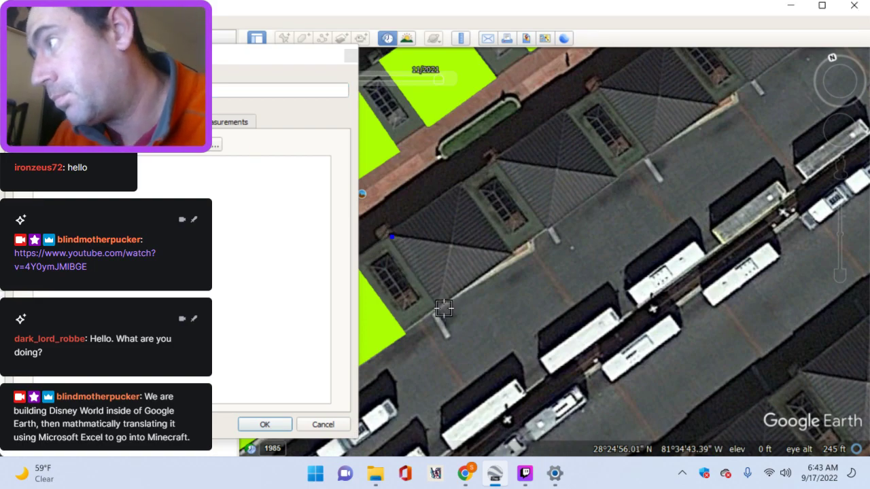
{"action": "left_click", "coordinate": [514, 257]}
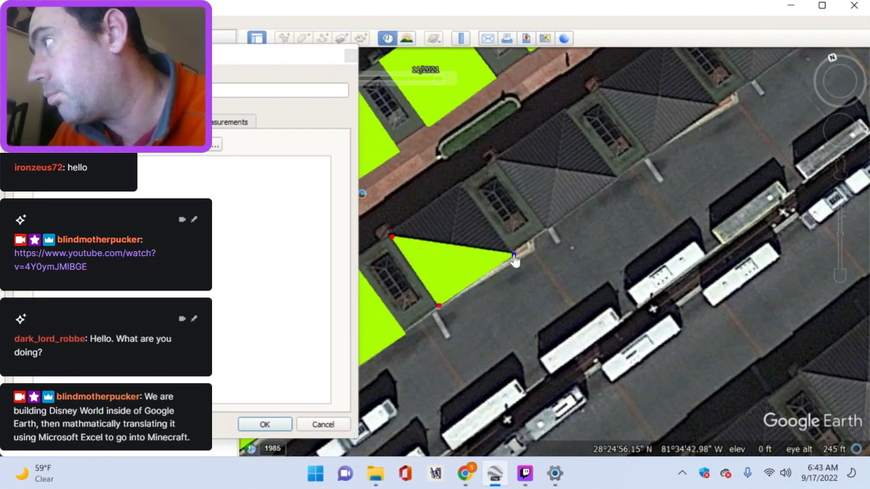
{"action": "left_click", "coordinate": [460, 186]}
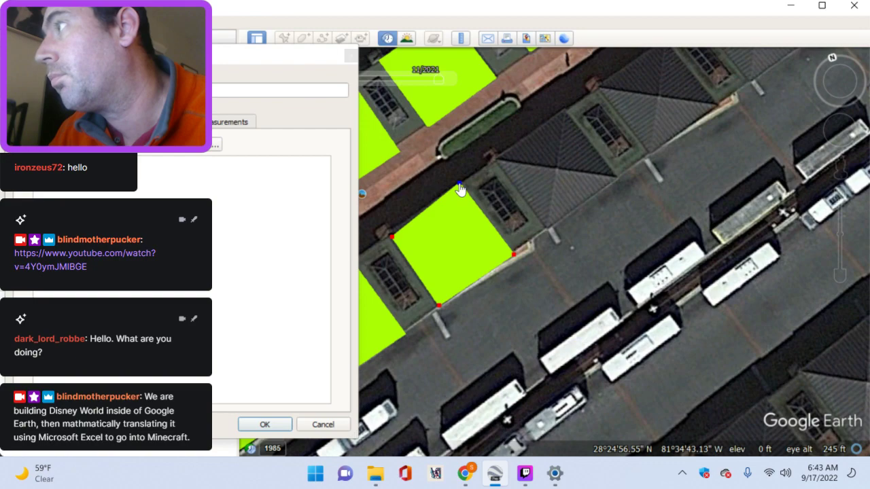
Step: Refine the fourth roof polygon's two walkway-side corners and far bus-lane corner, and save it
{"action": "left_click", "coordinate": [394, 236]}
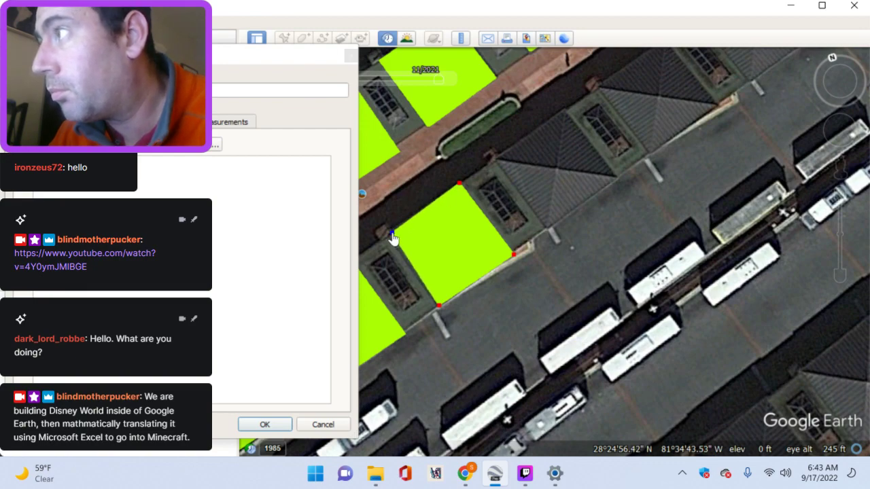
{"action": "left_click", "coordinate": [461, 188]}
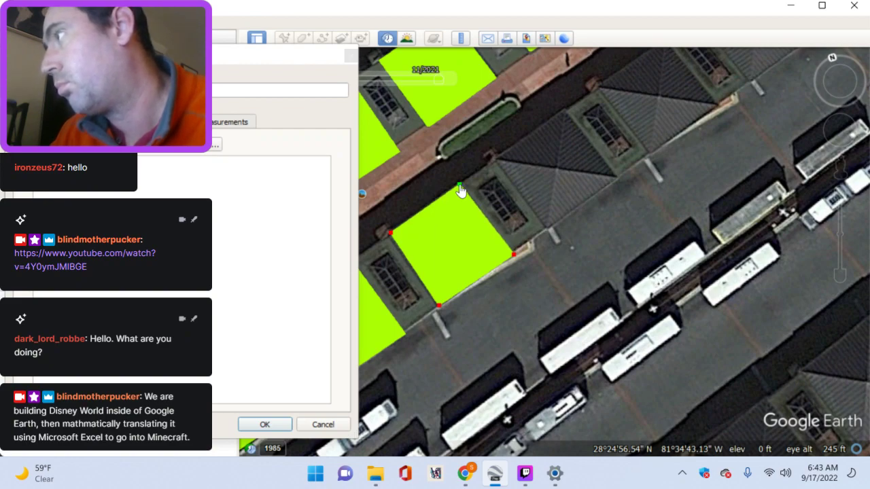
{"action": "left_click", "coordinate": [513, 254]}
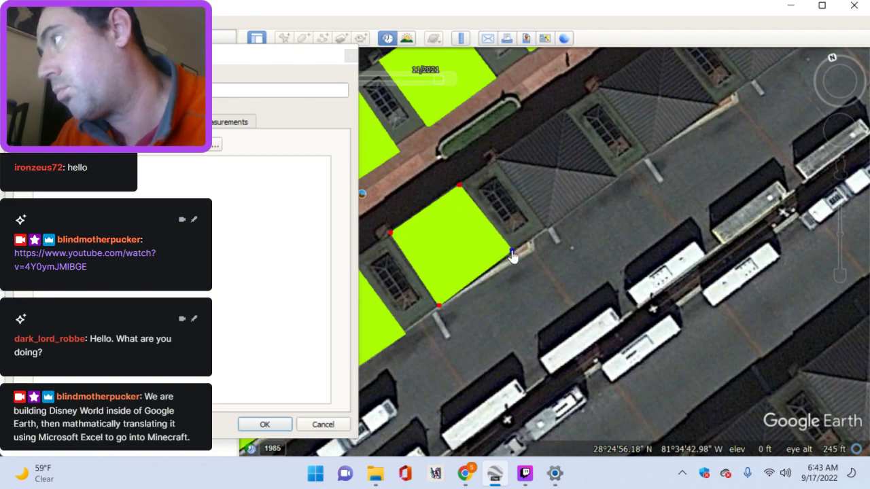
{"action": "left_click", "coordinate": [260, 424]}
Step: Outline the third row's fifth shelter roof from the plaza with a four-corner polygon and save it
{"action": "left_click_drag", "start_coordinate": [418, 210], "coordinate": [363, 236]}
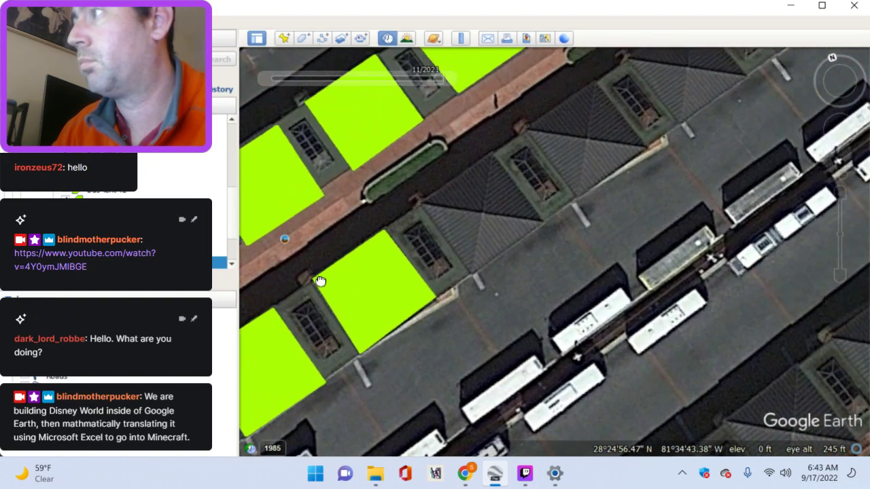
{"action": "left_click_drag", "start_coordinate": [447, 237], "coordinate": [406, 295]}
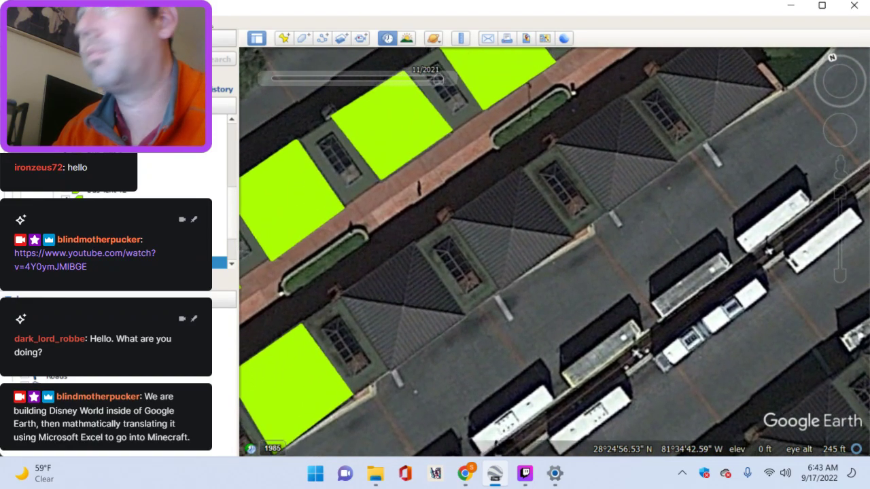
{"action": "left_click", "coordinate": [301, 40]}
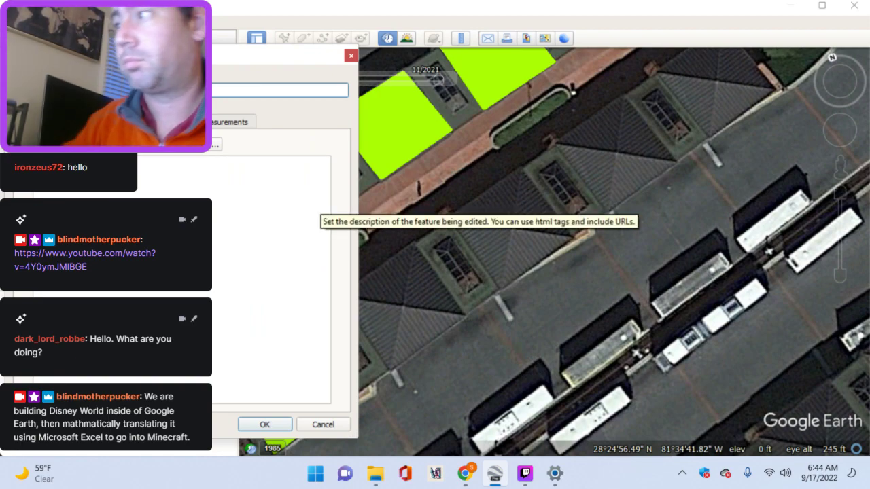
{"action": "left_click_drag", "start_coordinate": [275, 62], "coordinate": [161, 89]}
{"action": "left_click", "coordinate": [339, 299]}
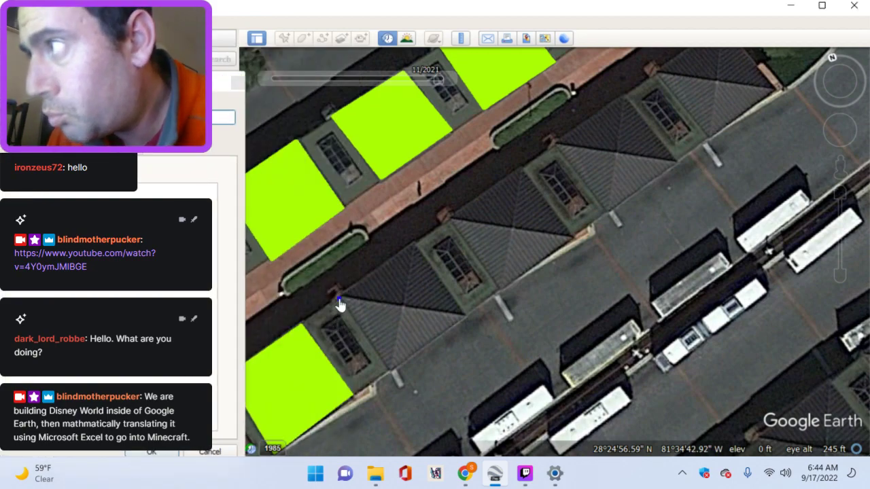
{"action": "left_click", "coordinate": [388, 369]}
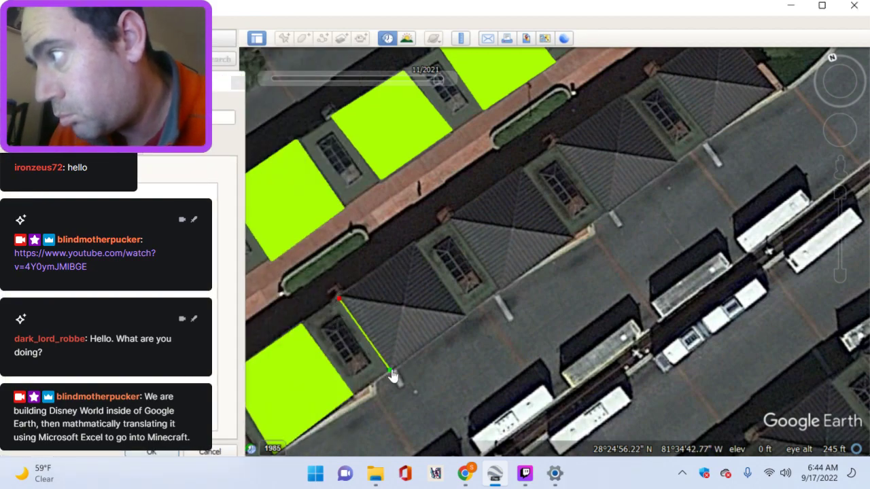
{"action": "left_click", "coordinate": [465, 314]}
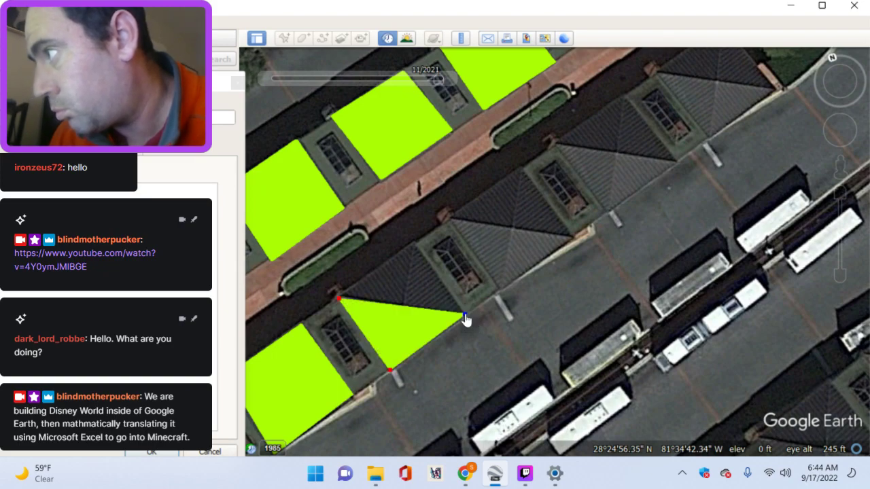
{"action": "left_click", "coordinate": [414, 245]}
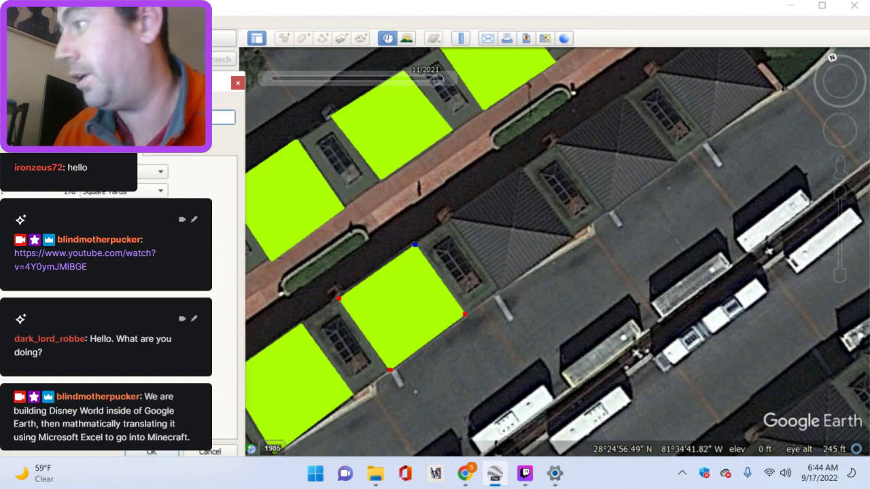
{"action": "left_click", "coordinate": [154, 452]}
Step: Start a polygon over the third row's sixth shelter roof from the plaza and outline its four corners
{"action": "left_click_drag", "start_coordinate": [481, 264], "coordinate": [419, 227]}
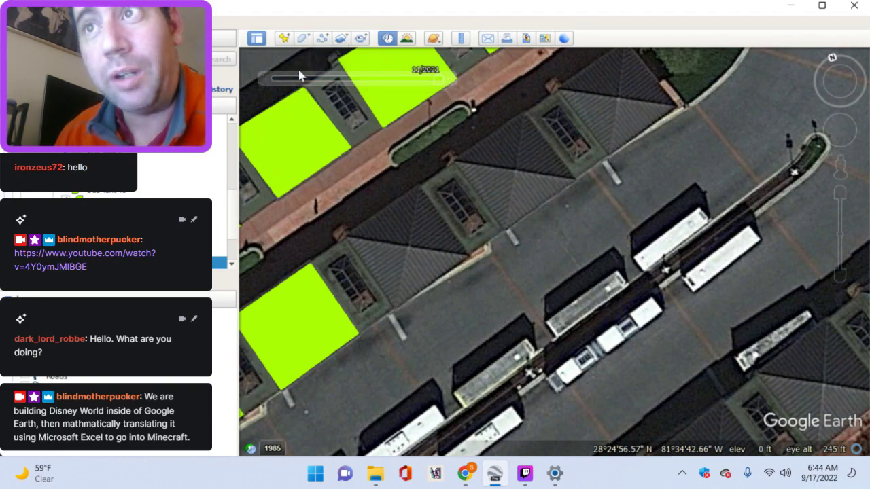
{"action": "right_click", "coordinate": [285, 309]}
{"action": "left_click", "coordinate": [320, 428]}
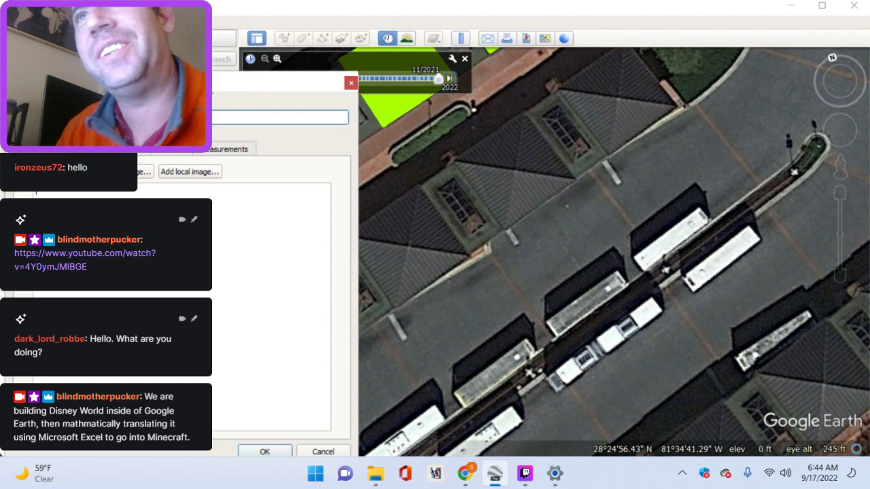
{"action": "left_click_drag", "start_coordinate": [228, 82], "coordinate": [119, 76]}
{"action": "left_click", "coordinate": [345, 234]}
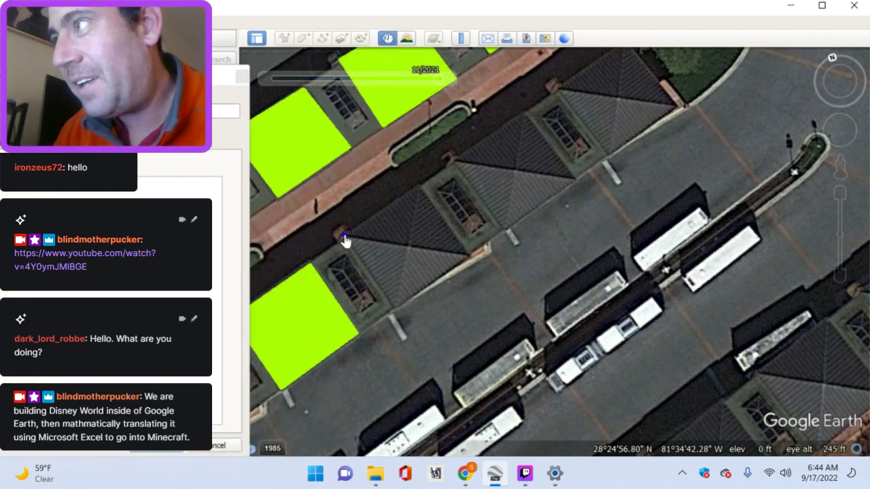
{"action": "left_click", "coordinate": [392, 307]}
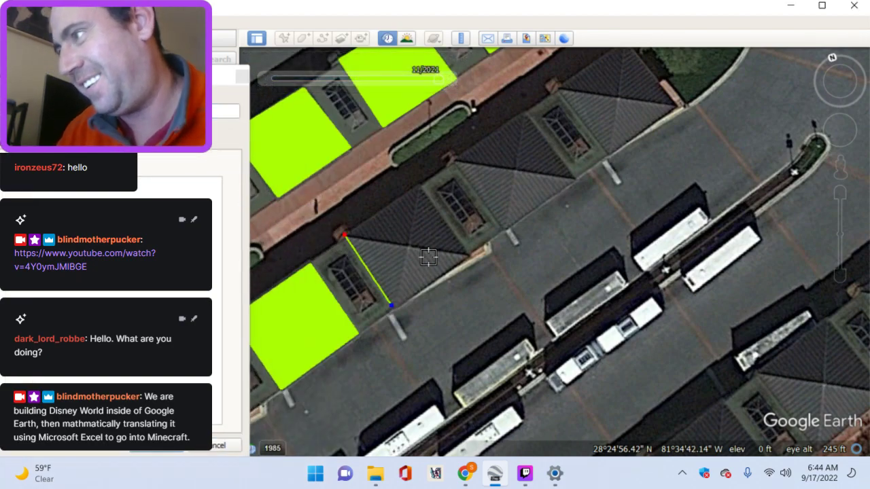
{"action": "left_click", "coordinate": [470, 257]}
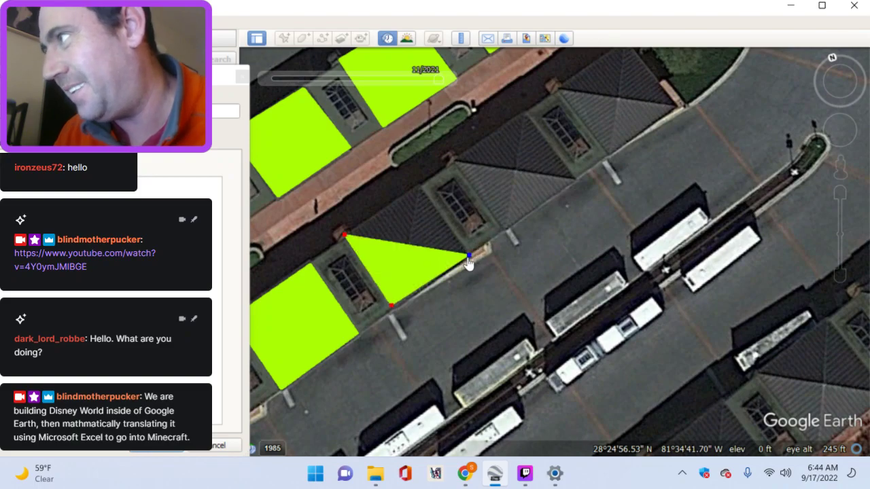
{"action": "left_click", "coordinate": [419, 186]}
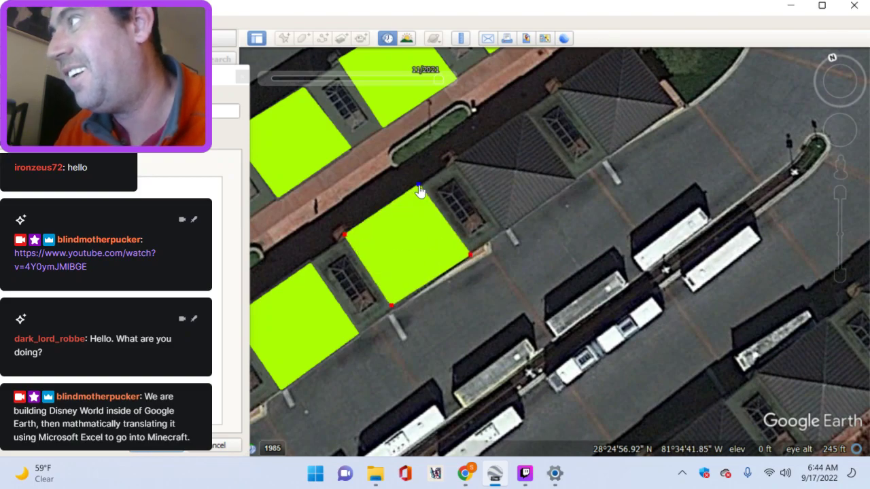
Step: Nudge the sixth roof polygon's bus-lane corner nearest the plaza onto the roof edge, and save the polygon
{"action": "left_click", "coordinate": [392, 307]}
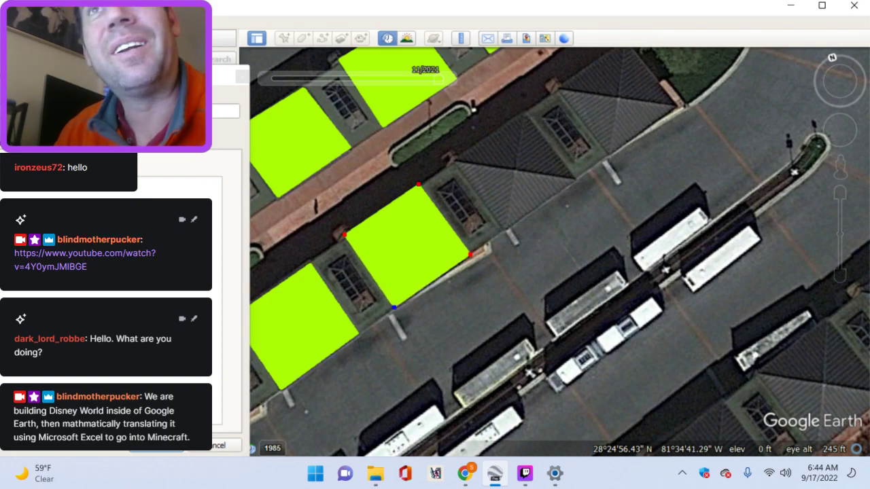
{"action": "left_click_drag", "start_coordinate": [155, 76], "coordinate": [288, 68]}
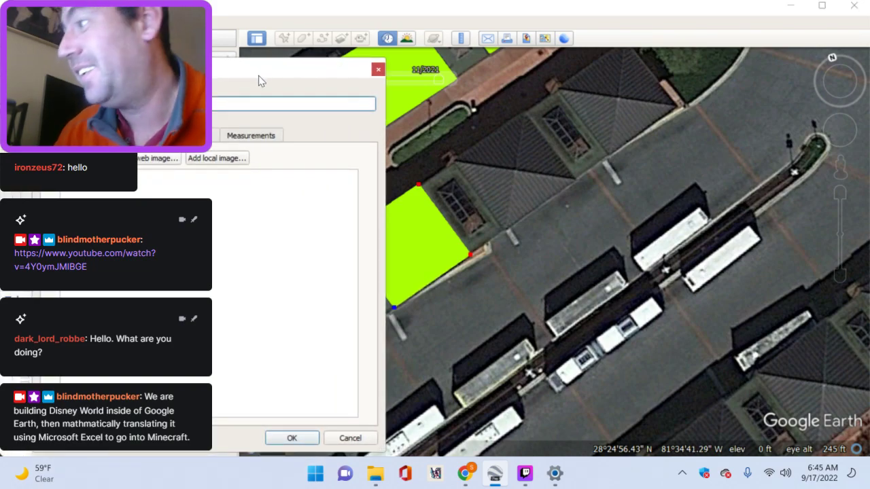
{"action": "left_click", "coordinate": [290, 439]}
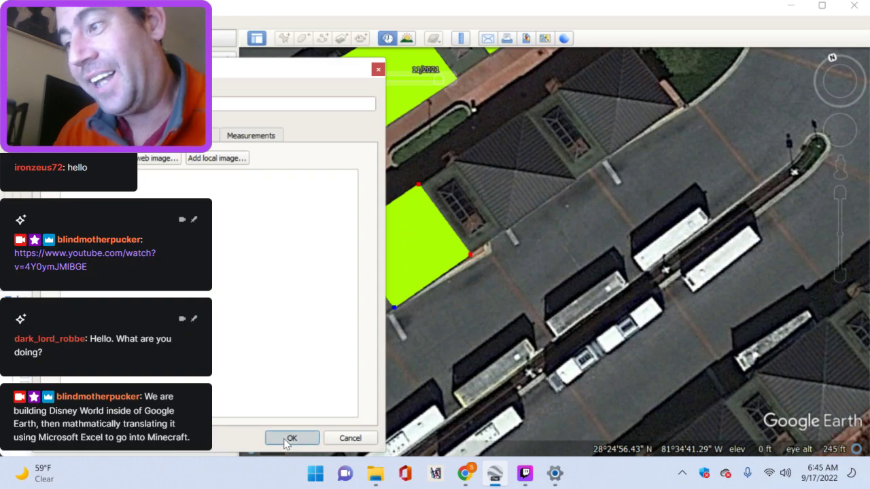
Step: Trace the third row's seventh shelter roof from the plaza as a four-corner polygon and save it
{"action": "left_click_drag", "start_coordinate": [514, 291], "coordinate": [467, 340]}
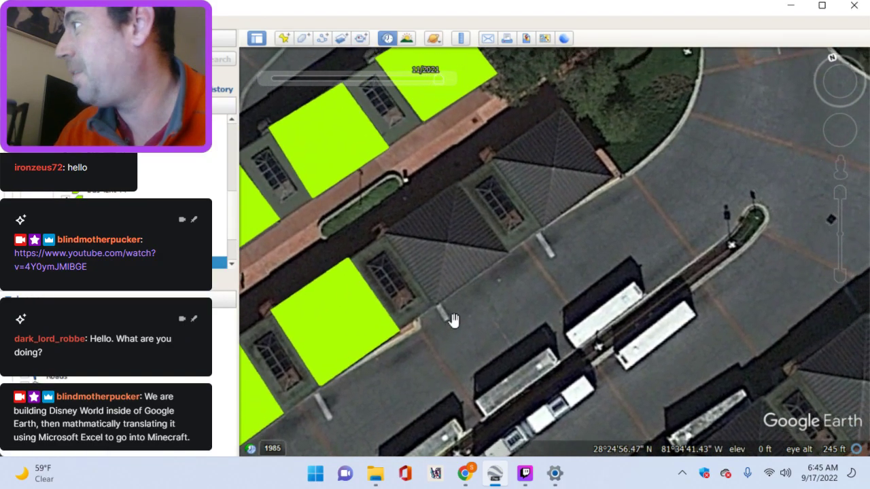
{"action": "left_click", "coordinate": [306, 38]}
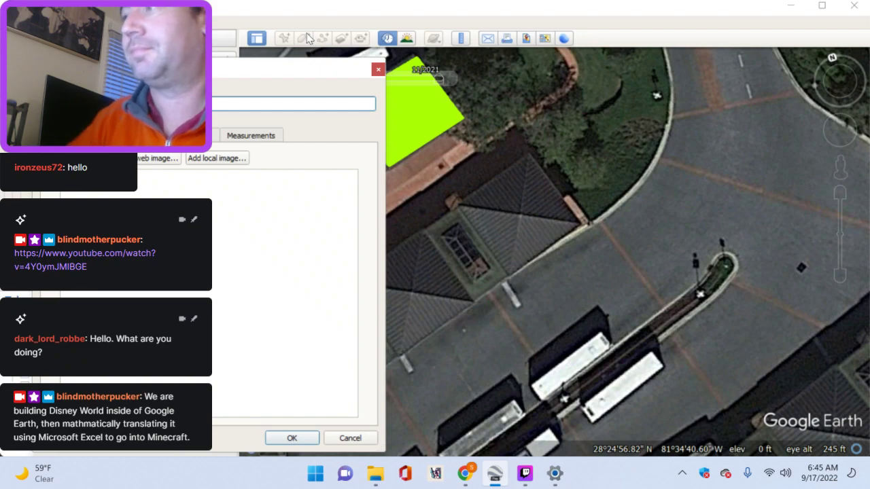
{"action": "left_click_drag", "start_coordinate": [198, 68], "coordinate": [77, 63]}
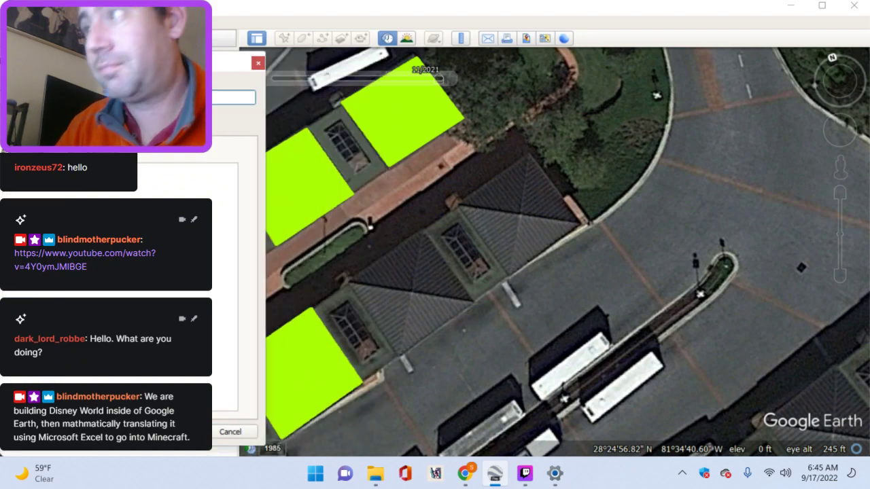
{"action": "left_click", "coordinate": [349, 283]}
{"action": "left_click", "coordinate": [396, 356]}
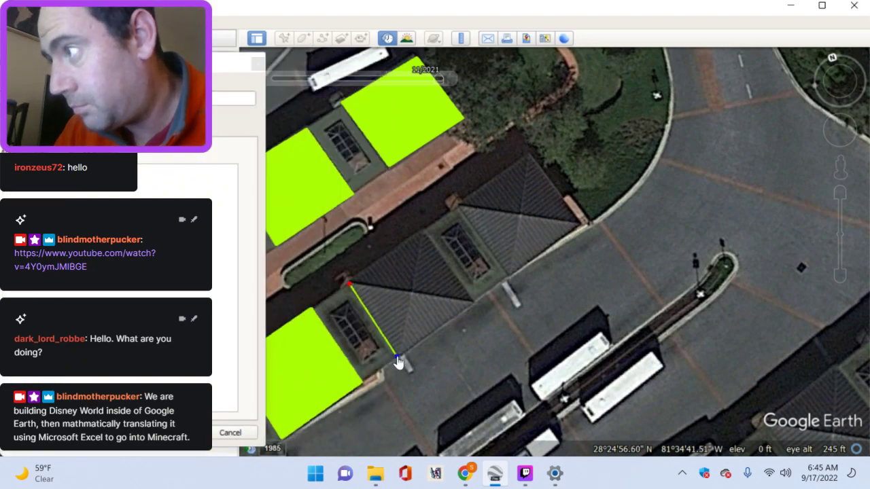
{"action": "left_click", "coordinate": [474, 304]}
{"action": "left_click", "coordinate": [424, 230]}
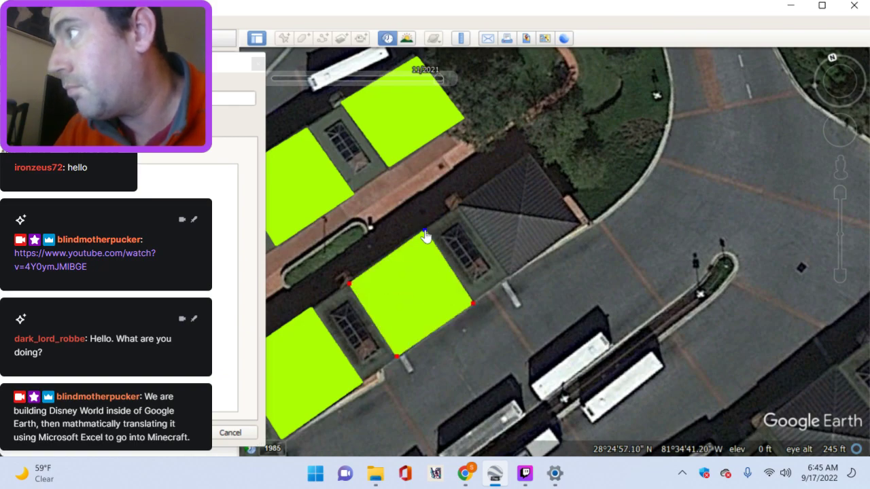
{"action": "left_click_drag", "start_coordinate": [231, 63], "coordinate": [335, 30]}
{"action": "left_click", "coordinate": [275, 399]}
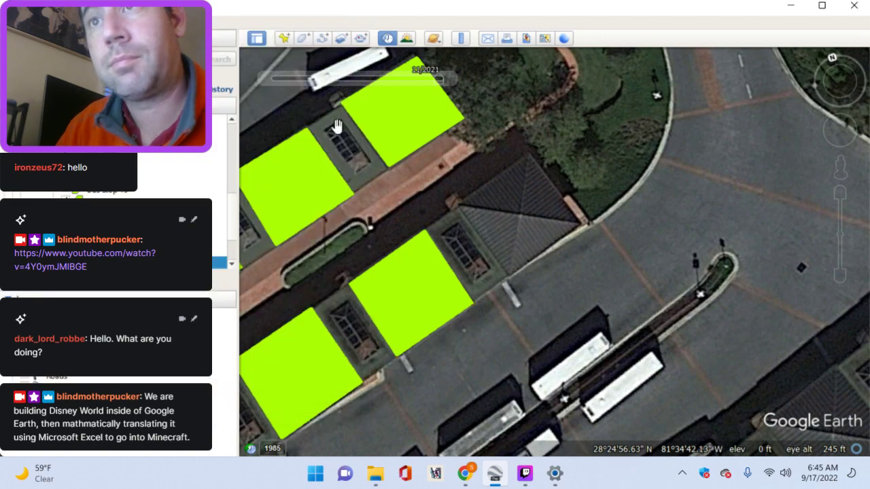
Step: Start a polygon over the third row's eighth and last shelter roof and outline its four corners
{"action": "left_click", "coordinate": [305, 39]}
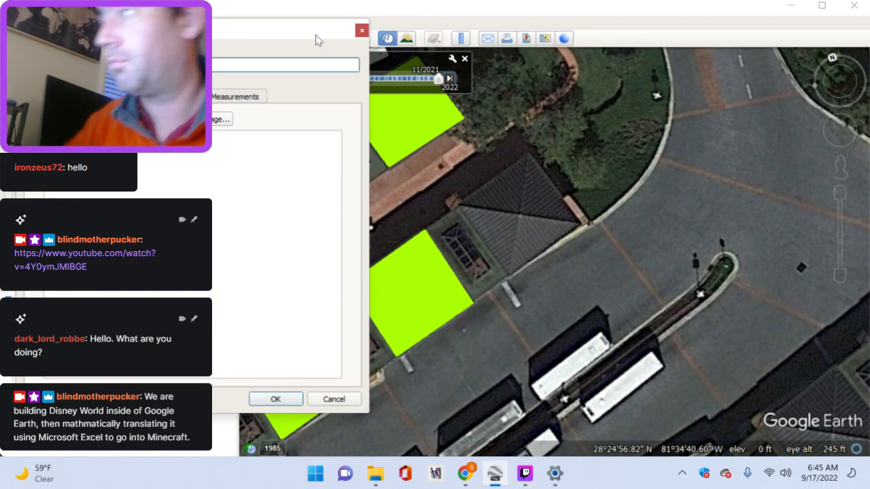
{"action": "left_click", "coordinate": [457, 205]}
{"action": "left_click", "coordinate": [511, 274]}
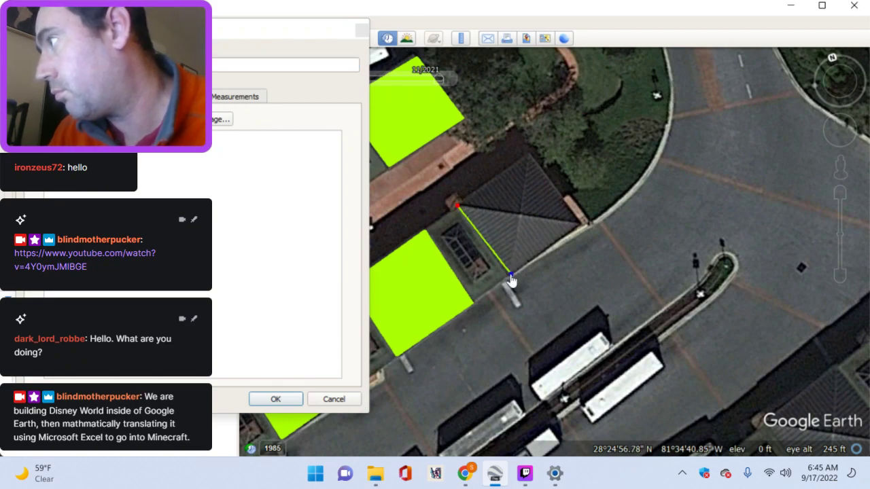
{"action": "left_click", "coordinate": [580, 222]}
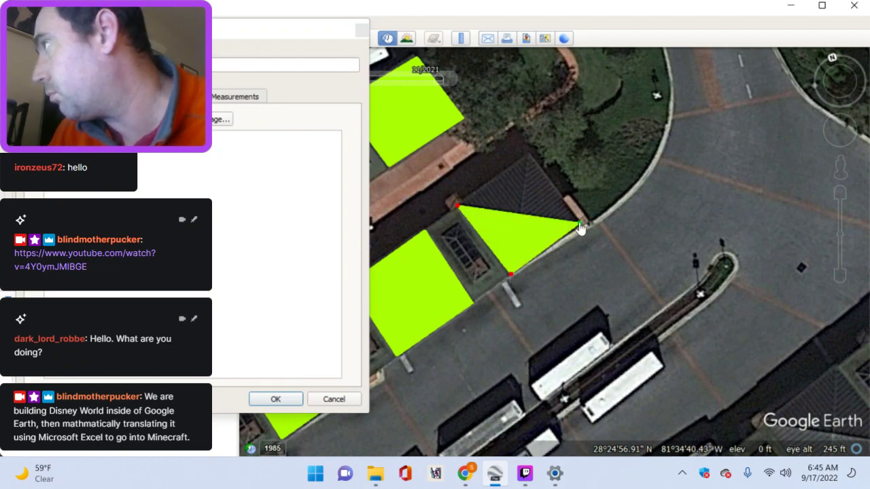
{"action": "left_click", "coordinate": [532, 161]}
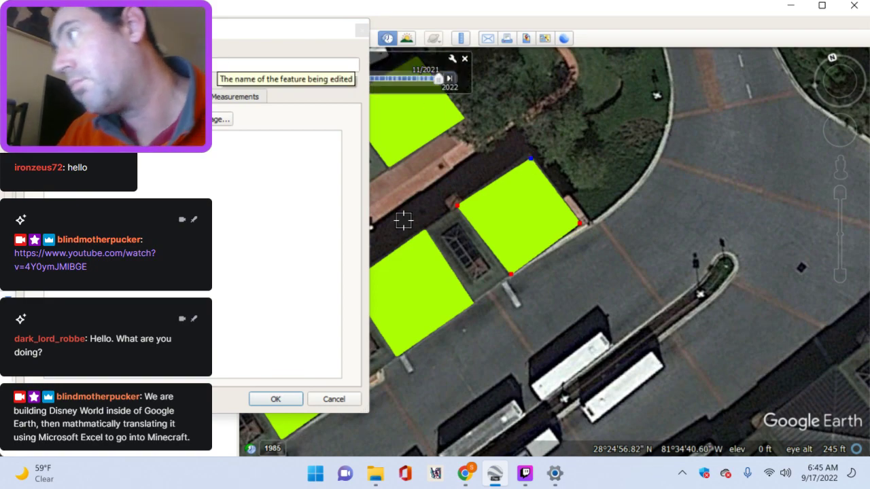
Step: Refine the last roof polygon's two walkway-side corners and far bus-lane corner to match the roof, and save it
{"action": "left_click", "coordinate": [459, 206]}
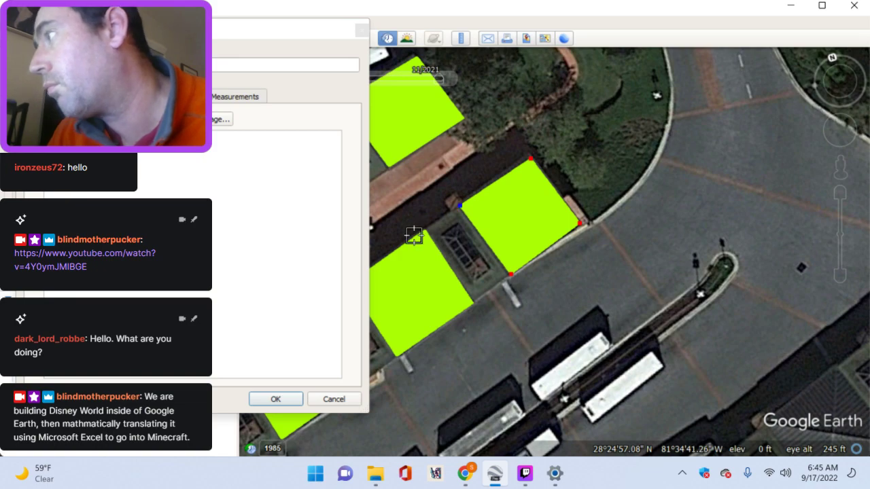
{"action": "left_click_drag", "start_coordinate": [531, 160], "coordinate": [531, 152]}
{"action": "left_click_drag", "start_coordinate": [582, 229], "coordinate": [587, 228]}
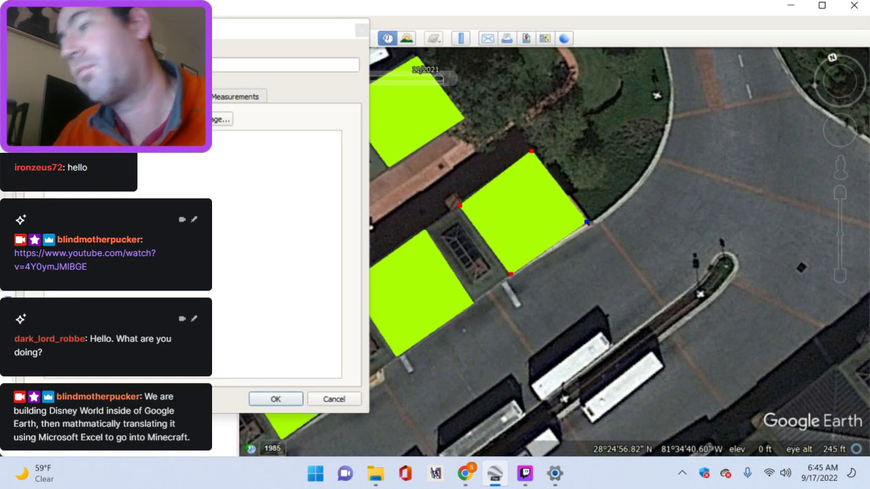
{"action": "left_click", "coordinate": [275, 400]}
Step: Trace the fourth row's first shelter roof, beside the plaza, as a four-corner polygon and save it
{"action": "left_click_drag", "start_coordinate": [398, 383], "coordinate": [456, 233]}
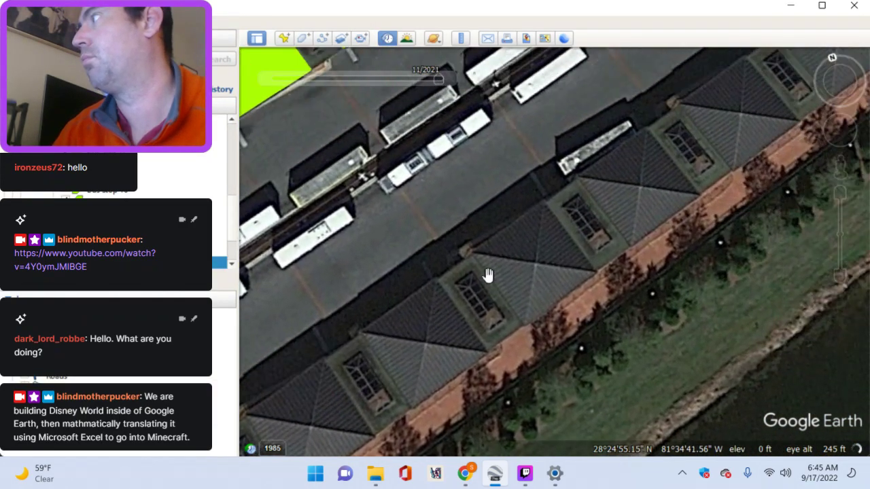
{"action": "left_click_drag", "start_coordinate": [440, 286], "coordinate": [342, 249]}
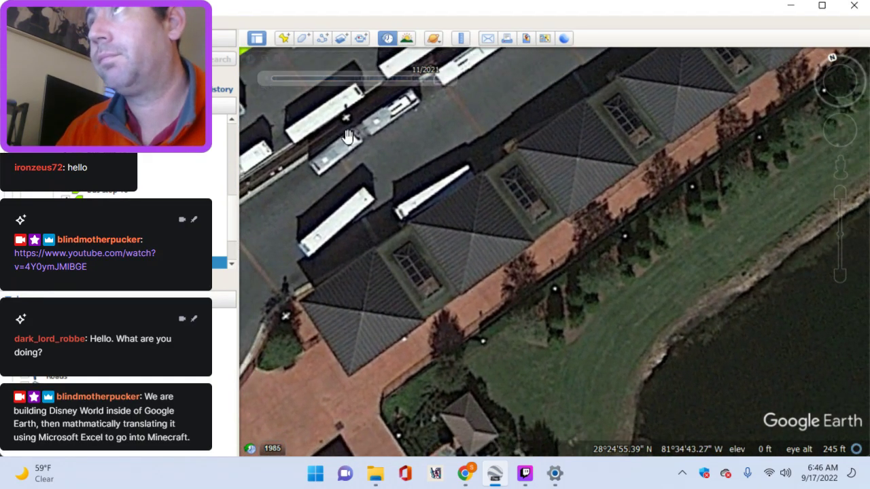
{"action": "left_click", "coordinate": [285, 38]}
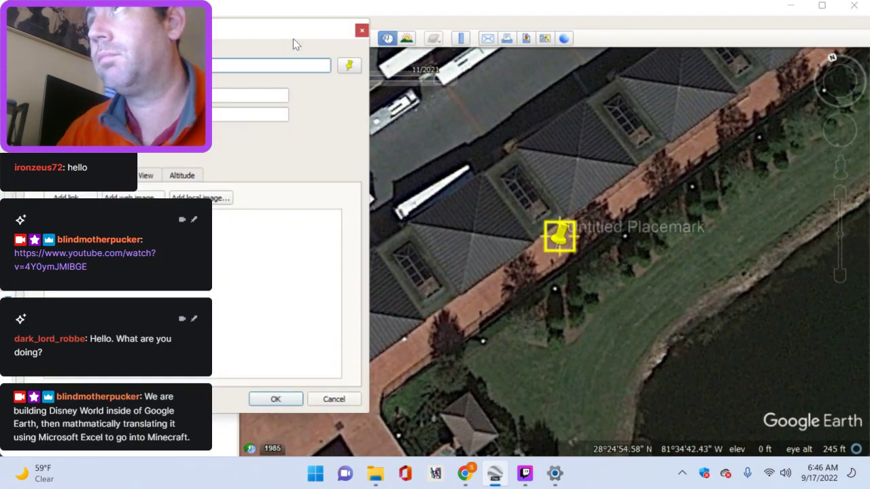
{"action": "left_click", "coordinate": [362, 31]}
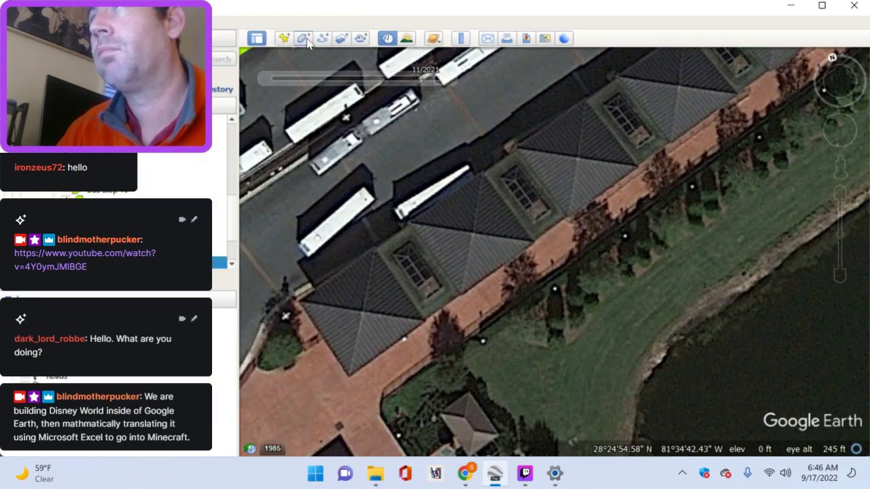
{"action": "left_click", "coordinate": [304, 39]}
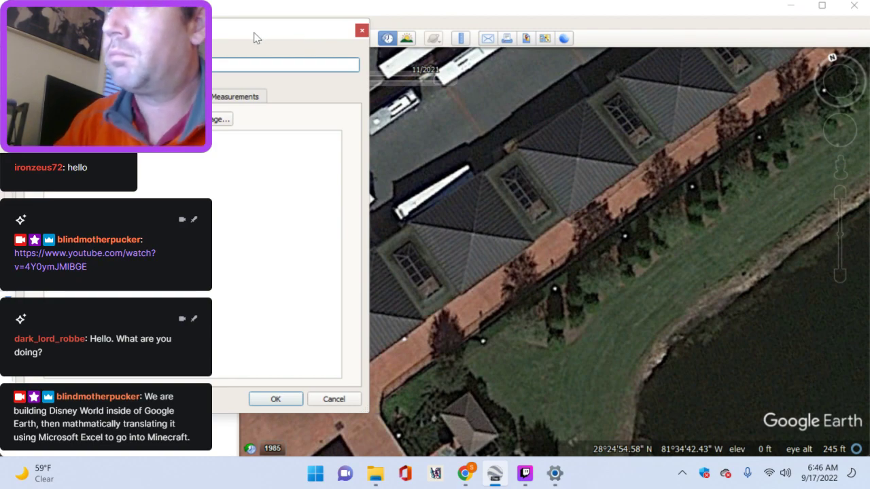
{"action": "left_click_drag", "start_coordinate": [255, 37], "coordinate": [130, 52]}
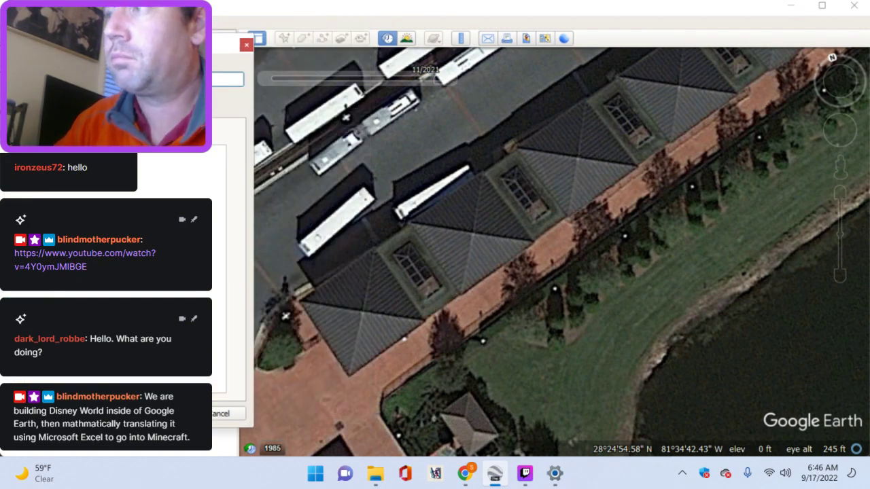
{"action": "left_click", "coordinate": [297, 300]}
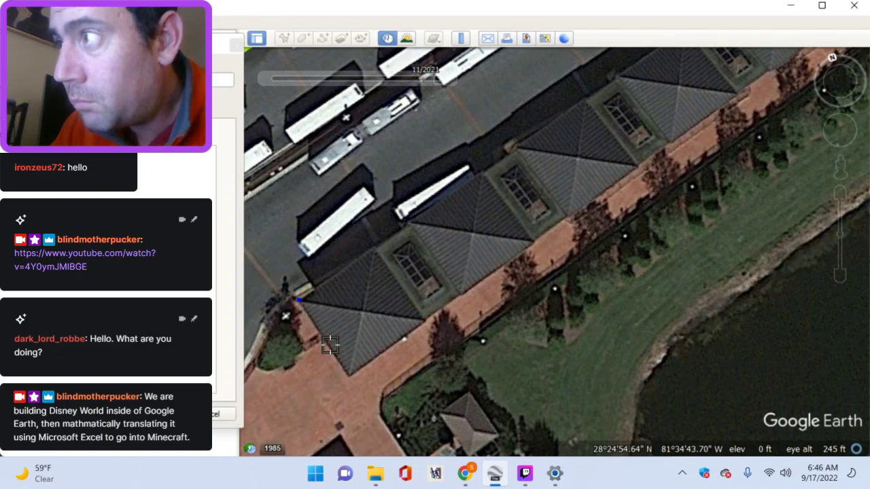
{"action": "left_click", "coordinate": [349, 375]}
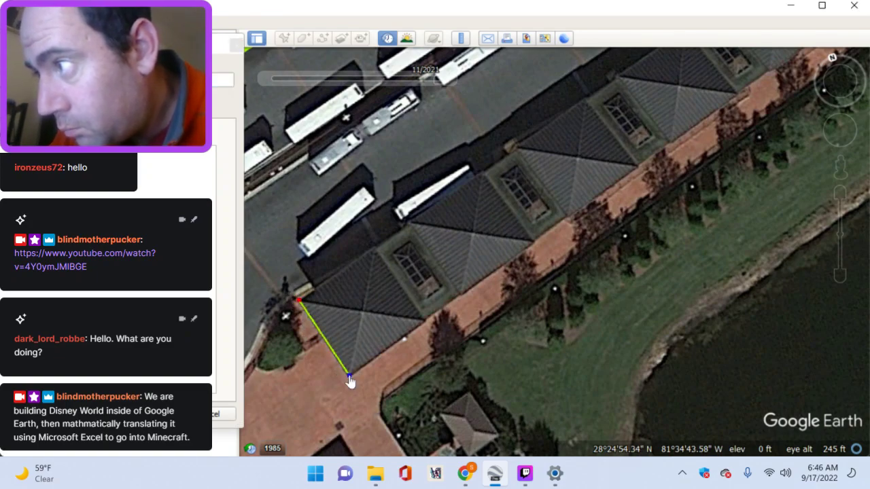
{"action": "left_click", "coordinate": [425, 322]}
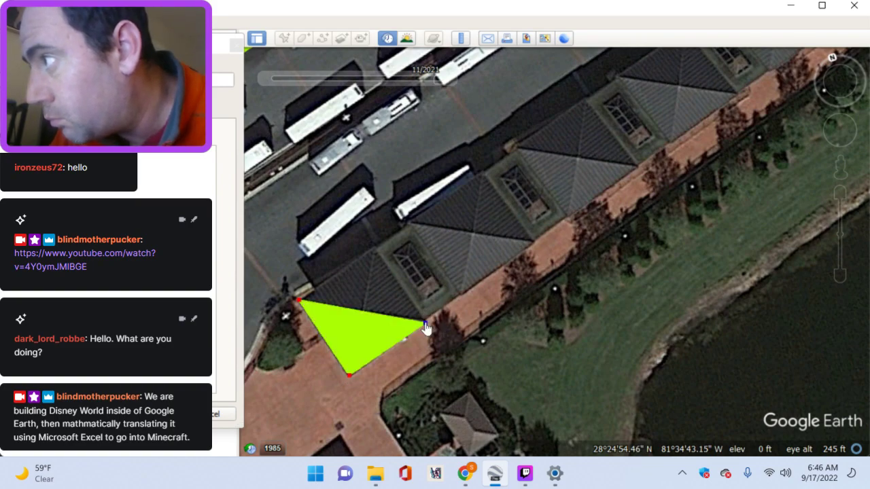
{"action": "left_click", "coordinate": [374, 250]}
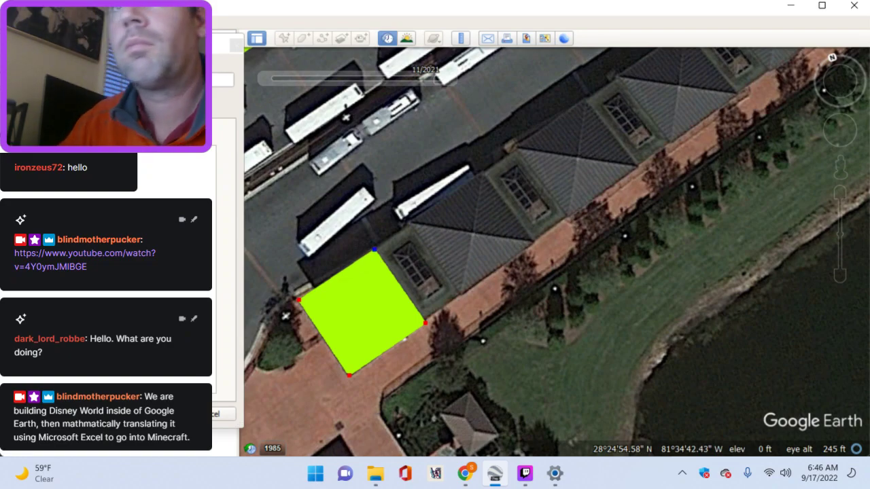
Step: Trace the fourth row's second shelter roof from the plaza as a four-corner polygon, refining one walkway-side corner, and save it
{"action": "left_click_drag", "start_coordinate": [191, 43], "coordinate": [306, 43]}
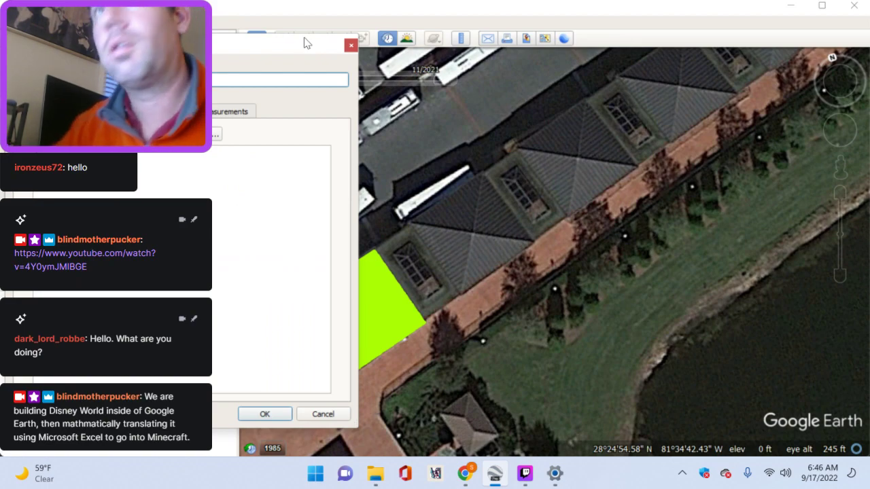
{"action": "left_click", "coordinate": [411, 224]}
{"action": "left_click", "coordinate": [461, 295]}
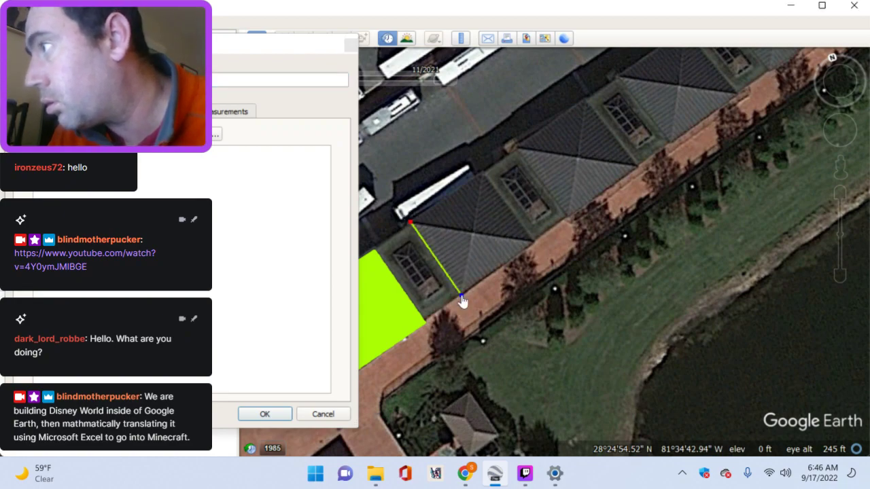
{"action": "left_click", "coordinate": [534, 246]}
{"action": "left_click_drag", "start_coordinate": [534, 247], "coordinate": [535, 242]}
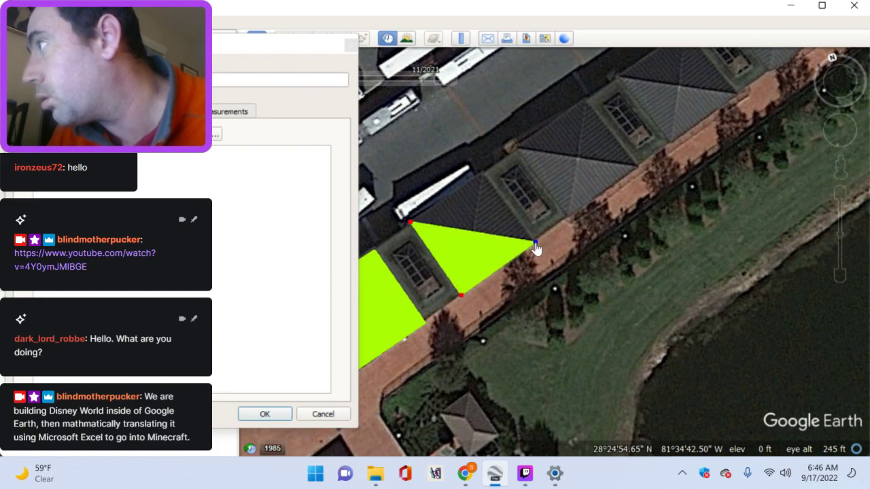
{"action": "left_click", "coordinate": [484, 172]}
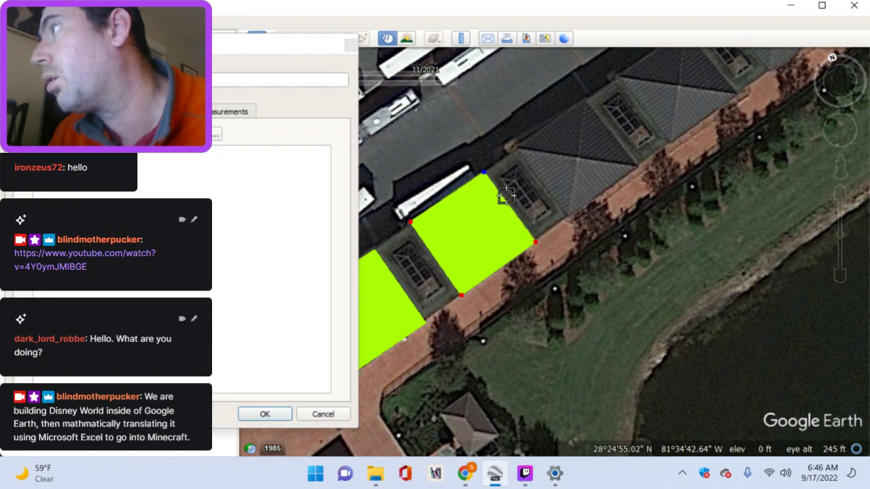
{"action": "left_click", "coordinate": [264, 414]}
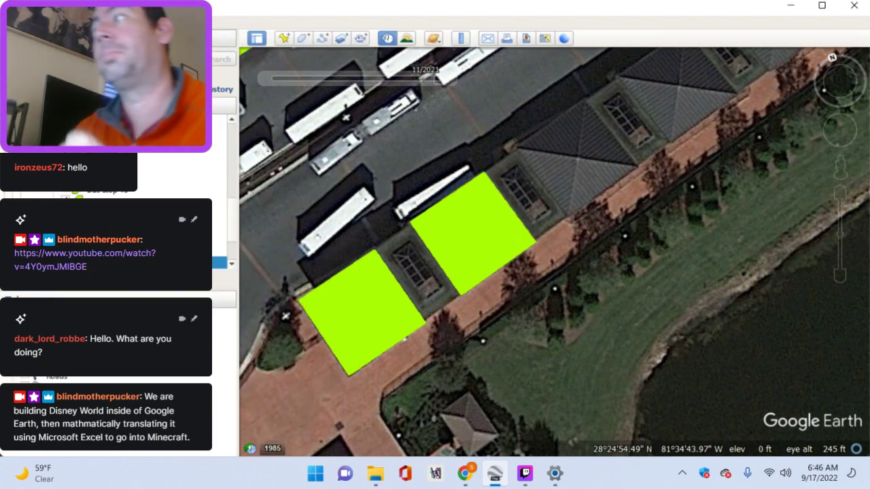
Step: Trace the fourth row's third shelter roof from the plaza as a four-corner polygon and save it
{"action": "left_click", "coordinate": [323, 39]}
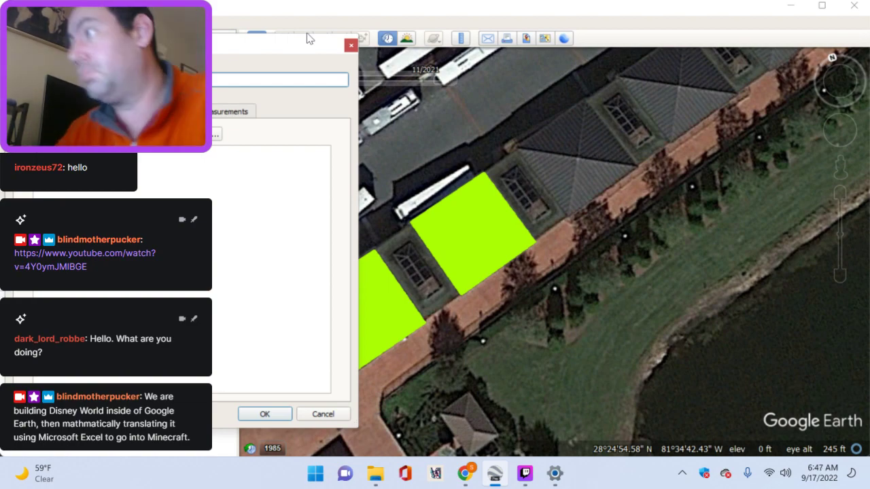
{"action": "left_click", "coordinate": [518, 148]}
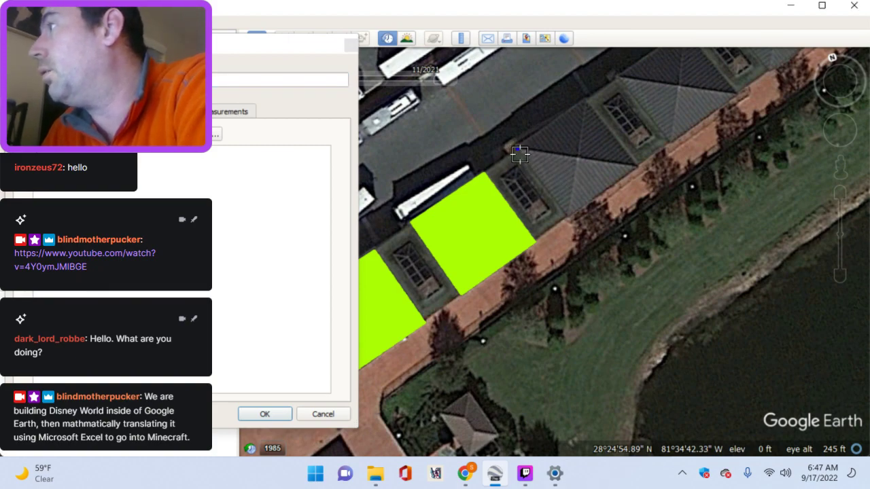
{"action": "left_click", "coordinate": [570, 218]}
{"action": "left_click", "coordinate": [641, 170]}
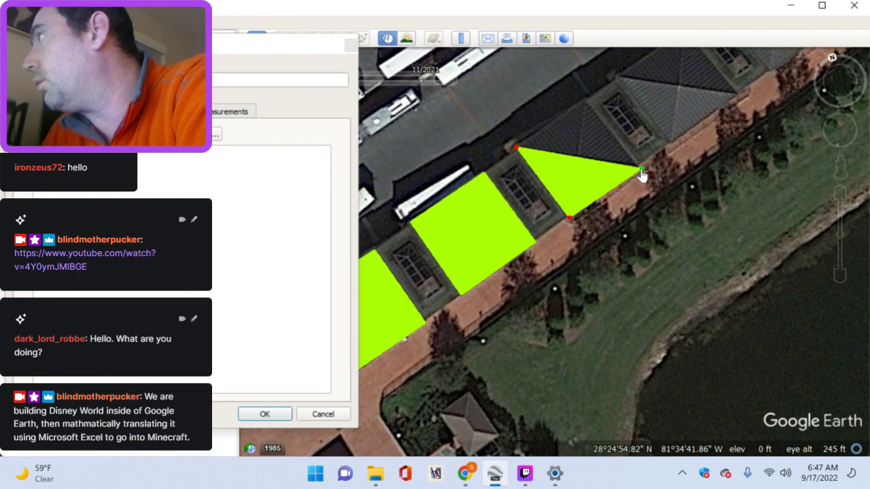
{"action": "left_click", "coordinate": [588, 104]}
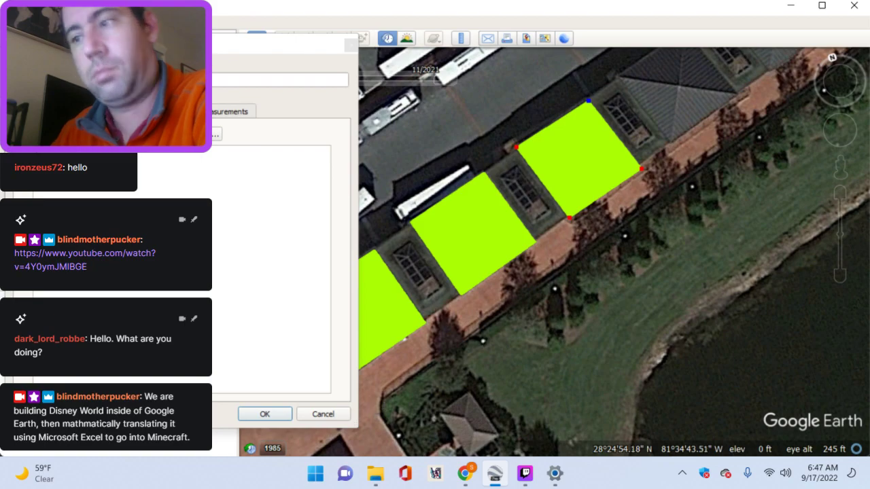
{"action": "left_click", "coordinate": [265, 414]}
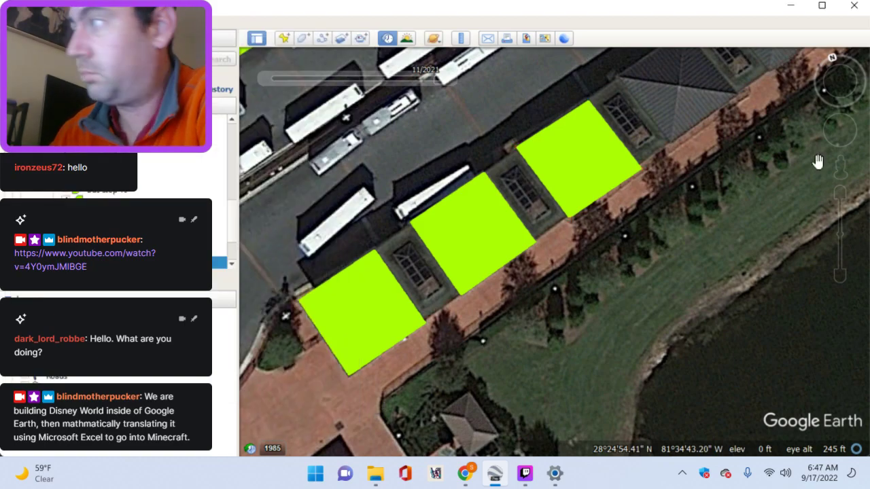
Step: Trace the fourth row's fourth shelter roof from the plaza as a four-corner polygon and save it
{"action": "left_click_drag", "start_coordinate": [715, 172], "coordinate": [532, 315]}
{"action": "left_click", "coordinate": [303, 39]}
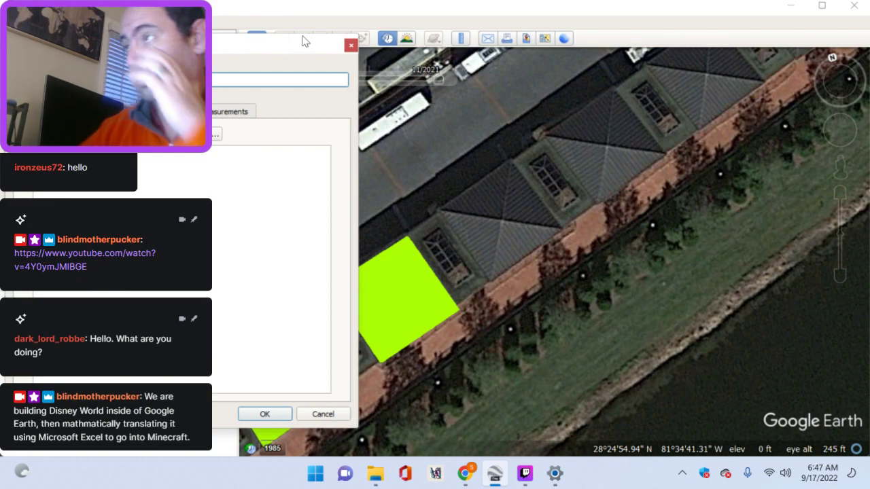
{"action": "left_click", "coordinate": [439, 212]}
{"action": "left_click", "coordinate": [493, 283]}
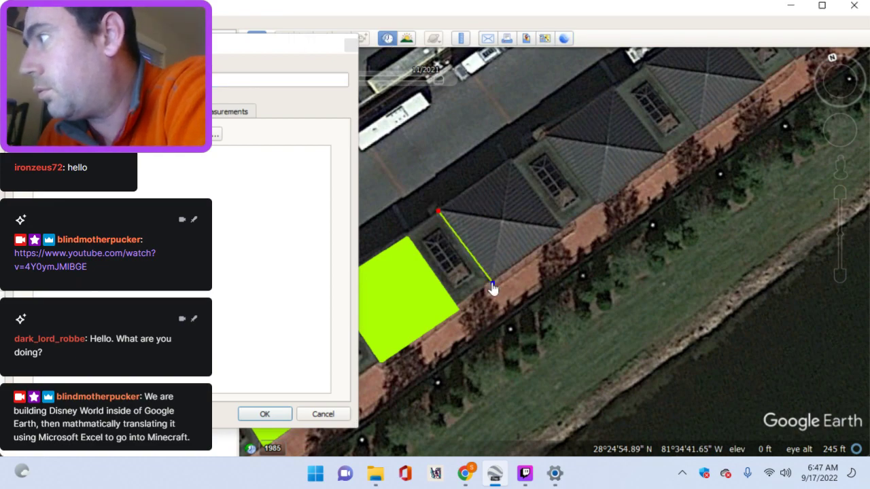
{"action": "left_click", "coordinate": [559, 227]}
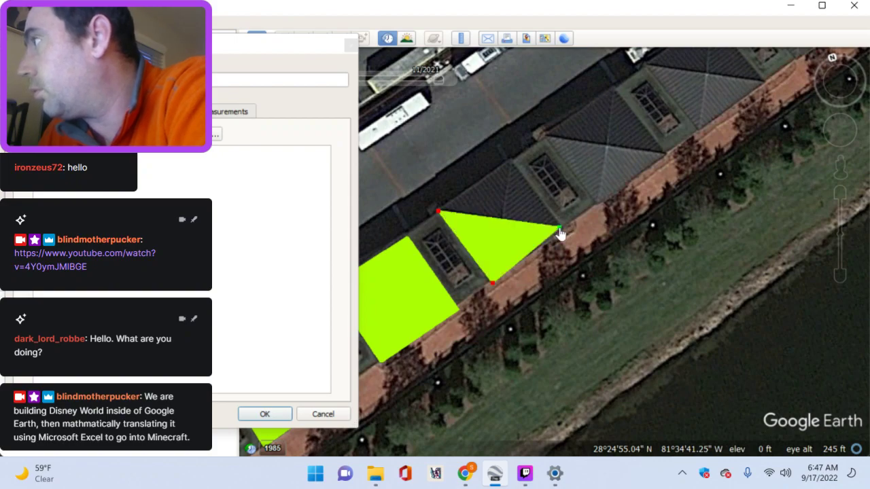
{"action": "left_click", "coordinate": [510, 163]}
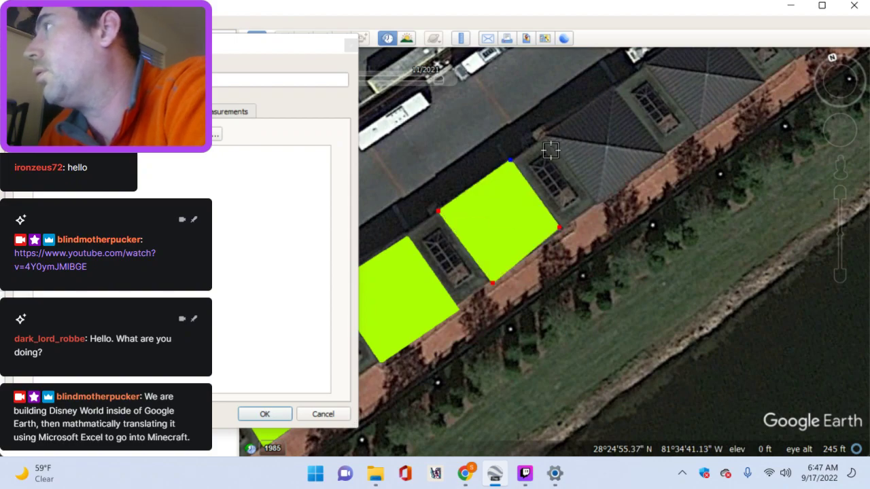
{"action": "left_click", "coordinate": [264, 414]}
Step: Trace the fourth row's fifth shelter roof from the plaza as a four-corner polygon and save it
{"action": "left_click_drag", "start_coordinate": [467, 281], "coordinate": [418, 295]}
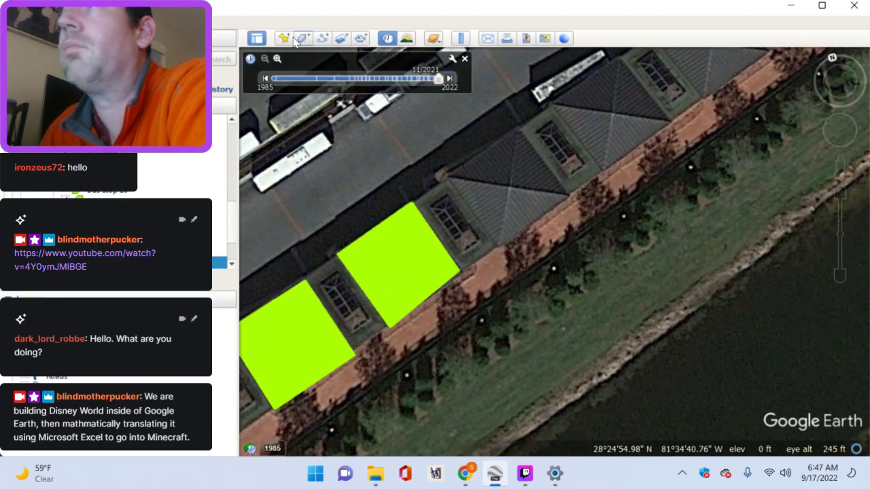
{"action": "left_click", "coordinate": [304, 39]}
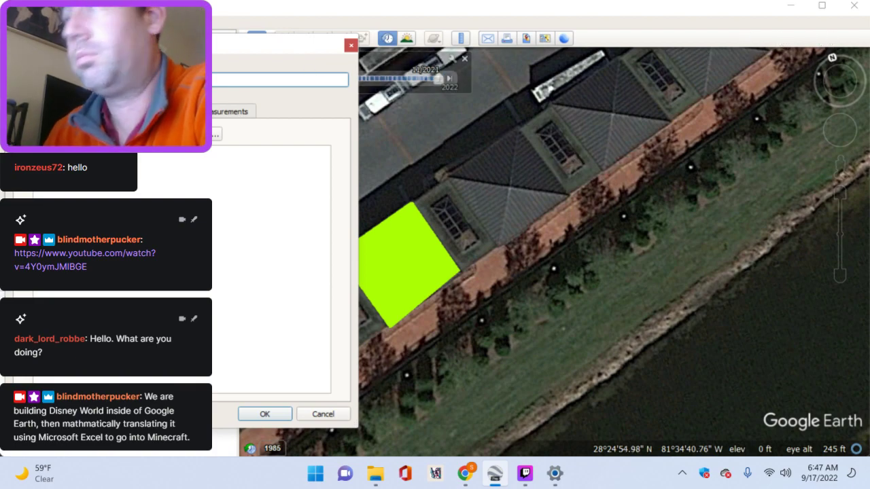
{"action": "left_click", "coordinate": [448, 178]}
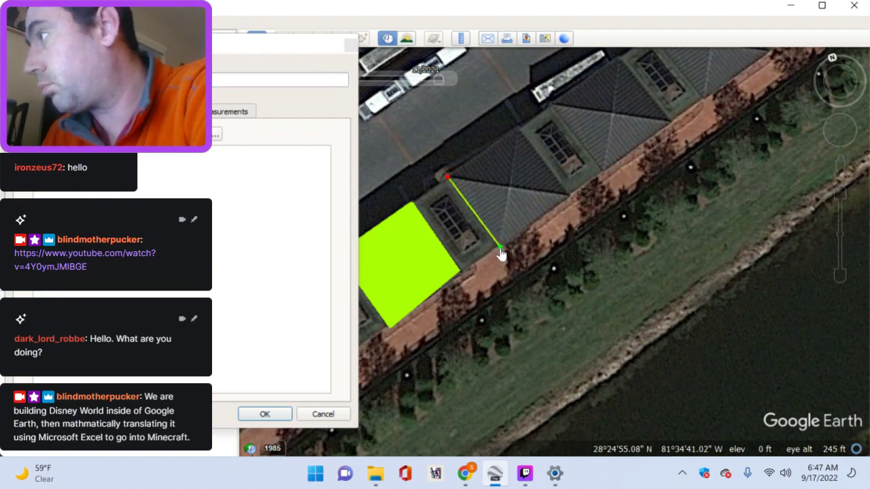
{"action": "left_click", "coordinate": [569, 197]}
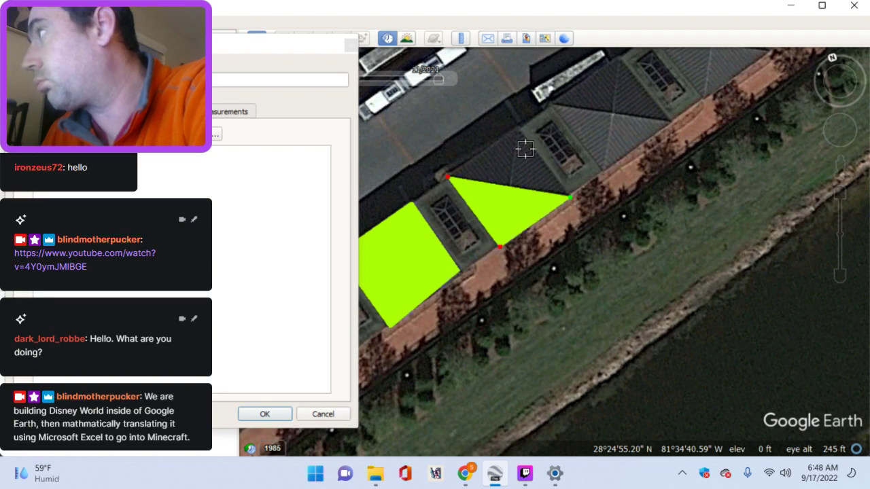
{"action": "left_click", "coordinate": [519, 128]}
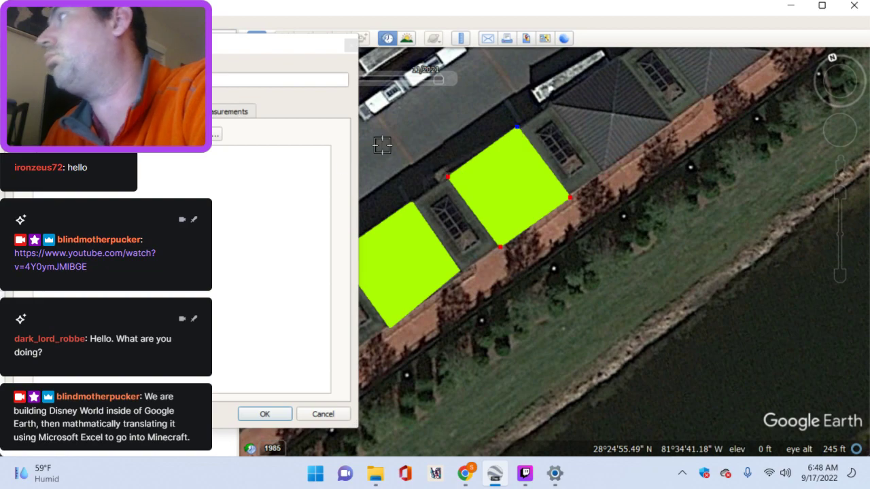
{"action": "left_click", "coordinate": [266, 414]}
Step: Step the historical imagery back to 2/2006 to examine the bus station site at that date
{"action": "left_click_drag", "start_coordinate": [505, 204], "coordinate": [472, 272]}
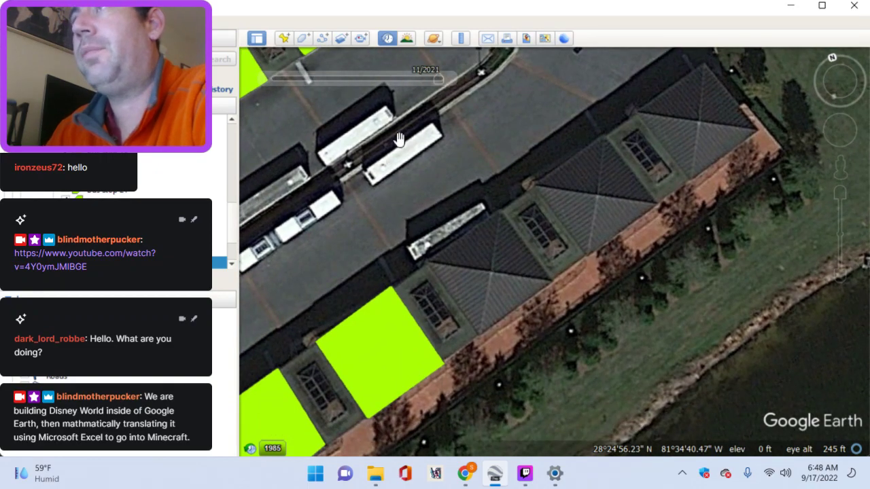
{"action": "mouse_move", "coordinate": [267, 83]}
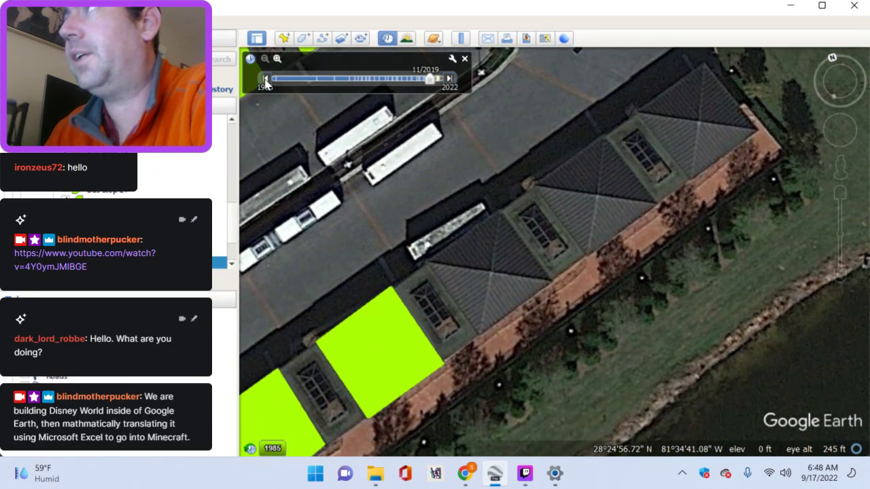
{"action": "left_click", "coordinate": [266, 81]}
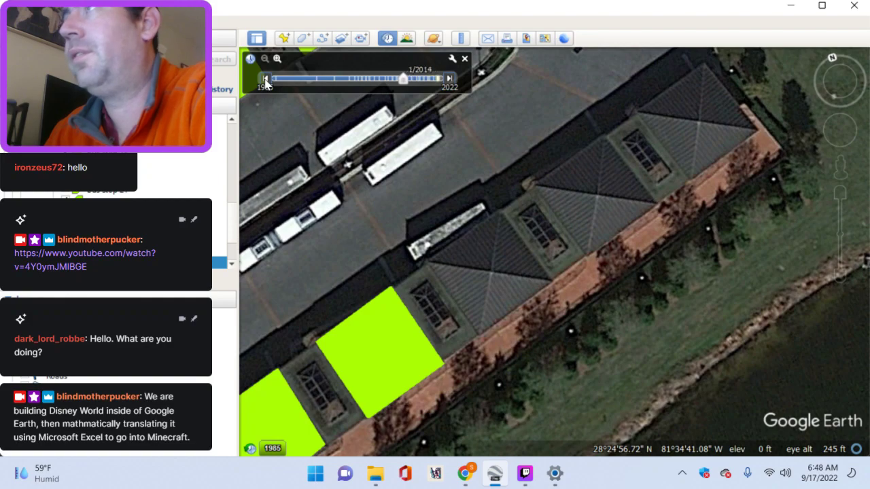
{"action": "left_click", "coordinate": [265, 80]}
{"action": "left_click", "coordinate": [266, 81]}
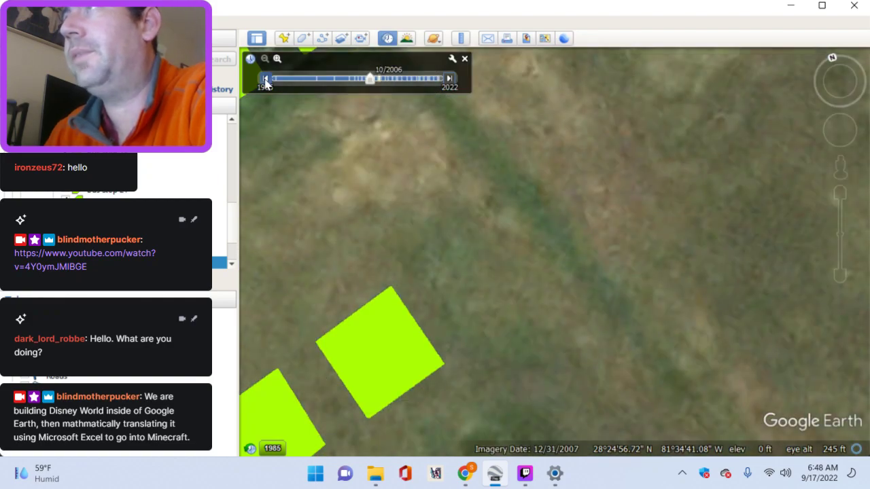
{"action": "left_click", "coordinate": [266, 81]}
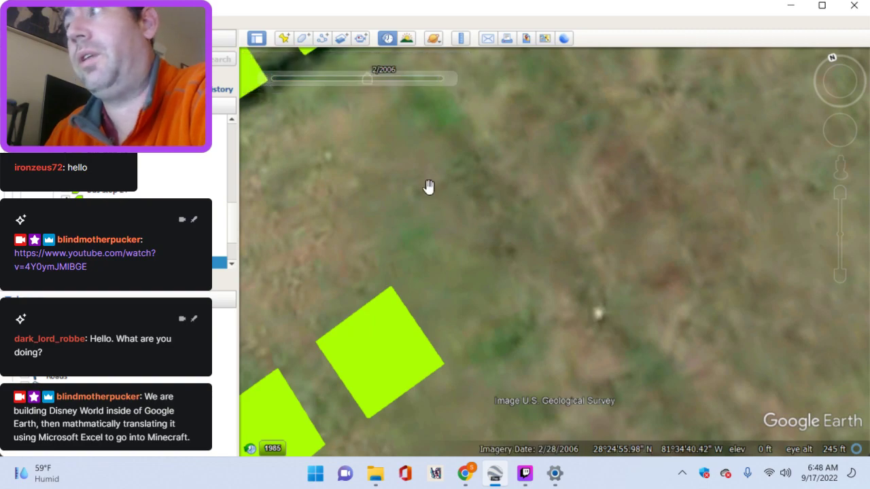
{"action": "scroll", "coordinate": [470, 167], "scroll_direction": "down", "scroll_amount": 5}
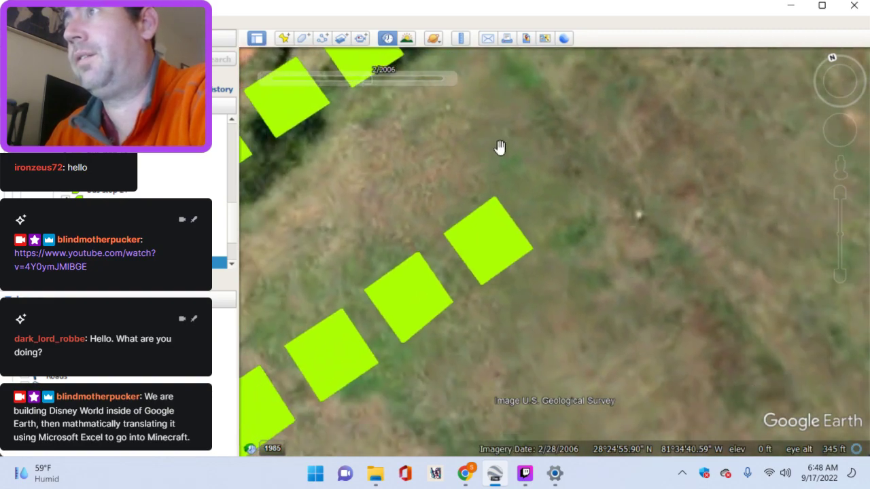
Step: Step the historical imagery forward to 4/2022 over the whole bus station site to examine how the shelter rows developed
{"action": "scroll", "coordinate": [499, 146], "scroll_direction": "down", "scroll_amount": 5}
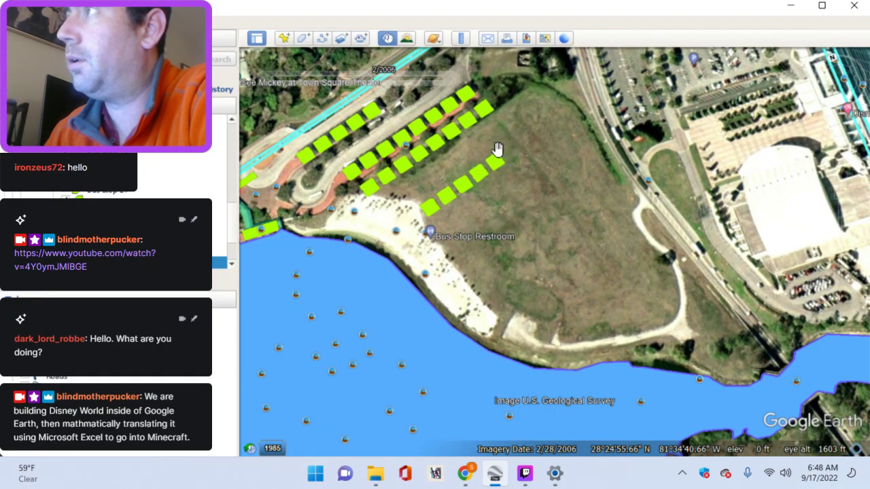
{"action": "left_click_drag", "start_coordinate": [498, 146], "coordinate": [494, 179]}
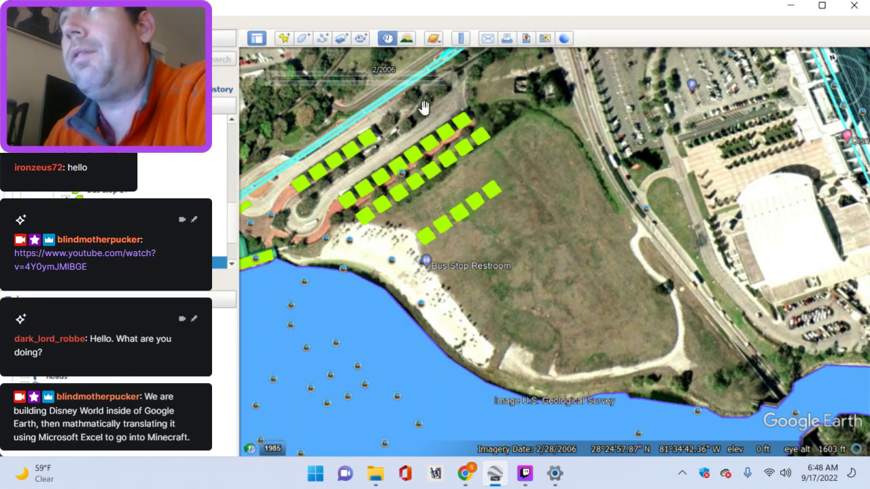
{"action": "mouse_move", "coordinate": [391, 85]}
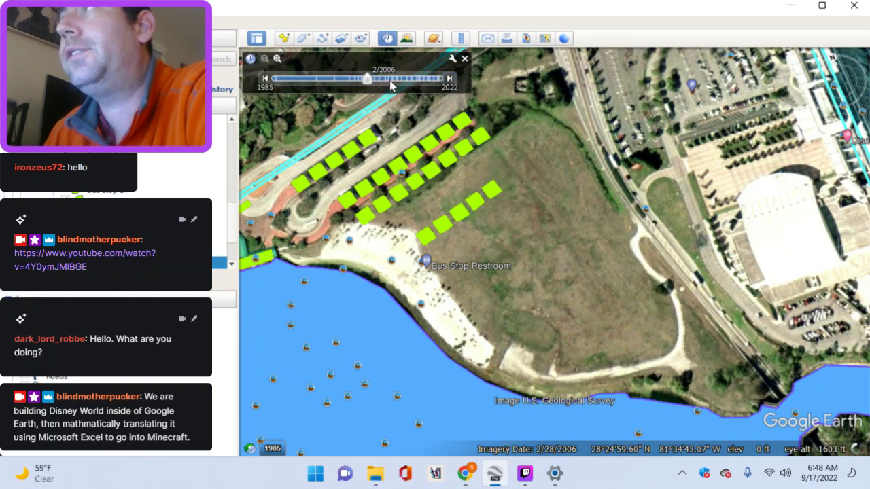
{"action": "left_click", "coordinate": [449, 79]}
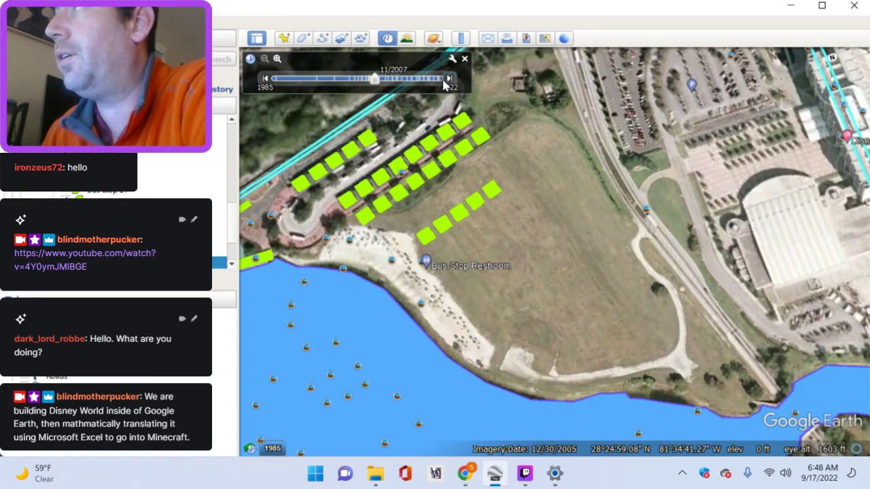
{"action": "left_click", "coordinate": [446, 81]}
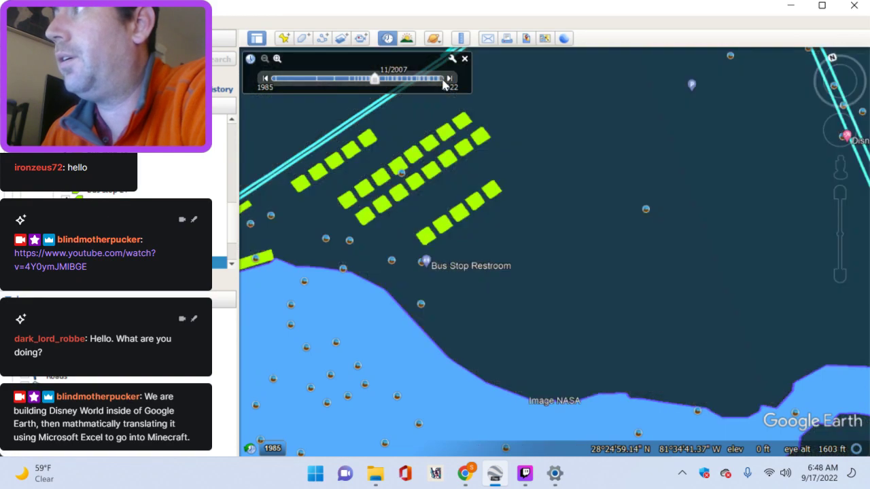
{"action": "left_click", "coordinate": [449, 79]}
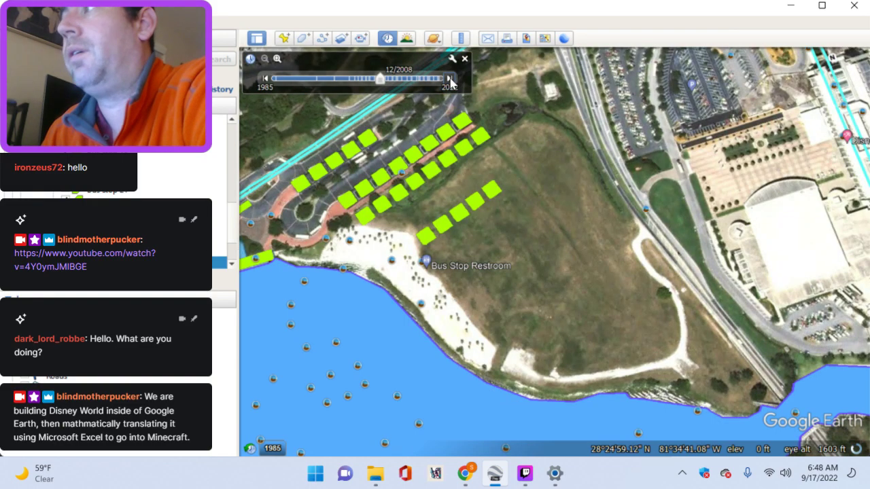
{"action": "left_click", "coordinate": [449, 80]}
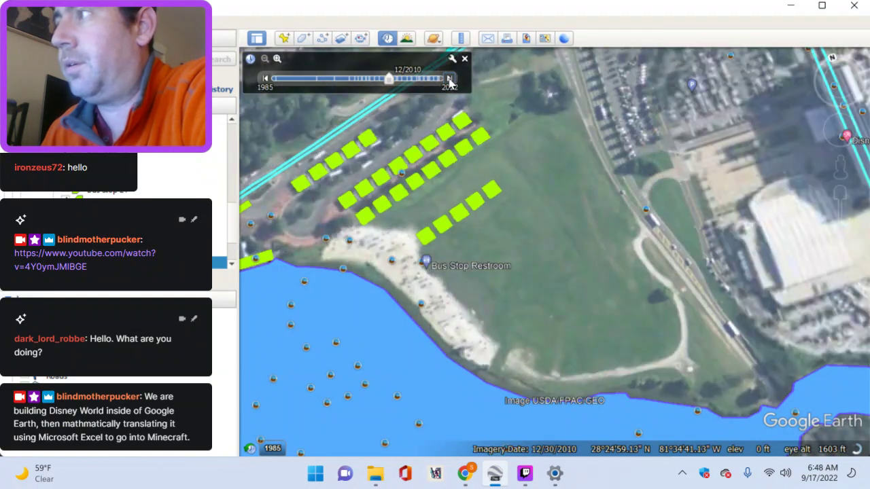
{"action": "left_click", "coordinate": [454, 81]}
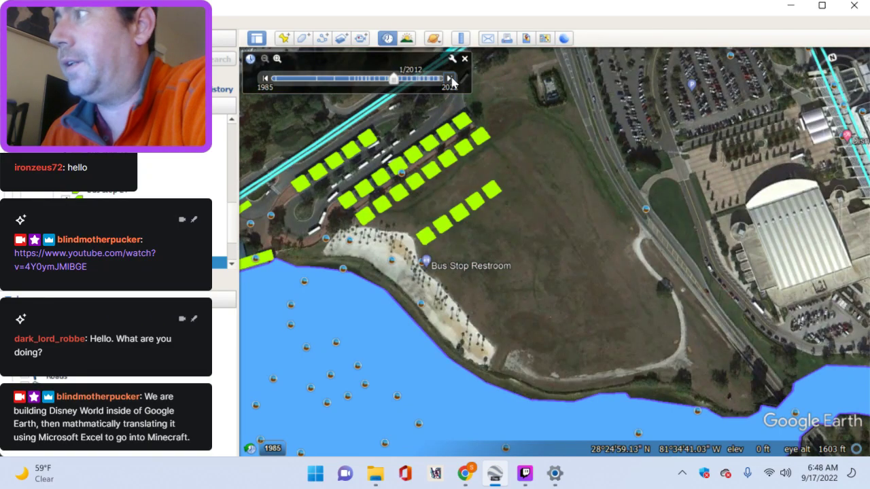
{"action": "left_click", "coordinate": [452, 80]}
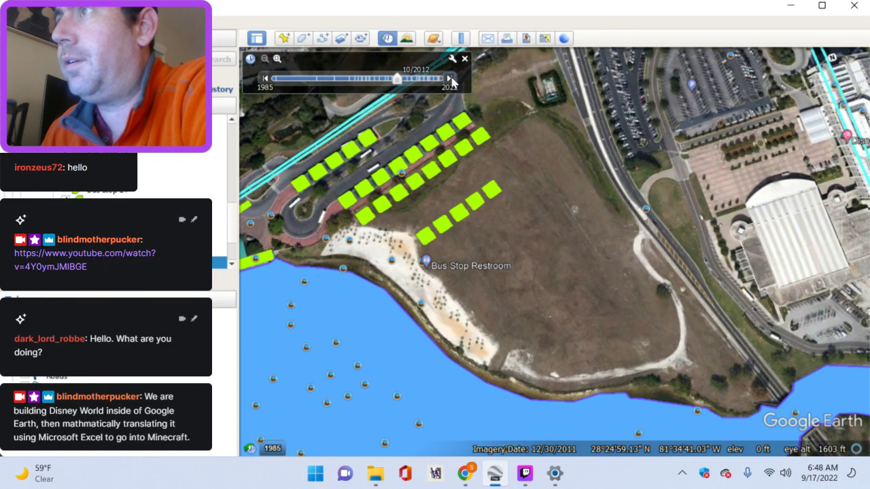
{"action": "left_click", "coordinate": [452, 81]}
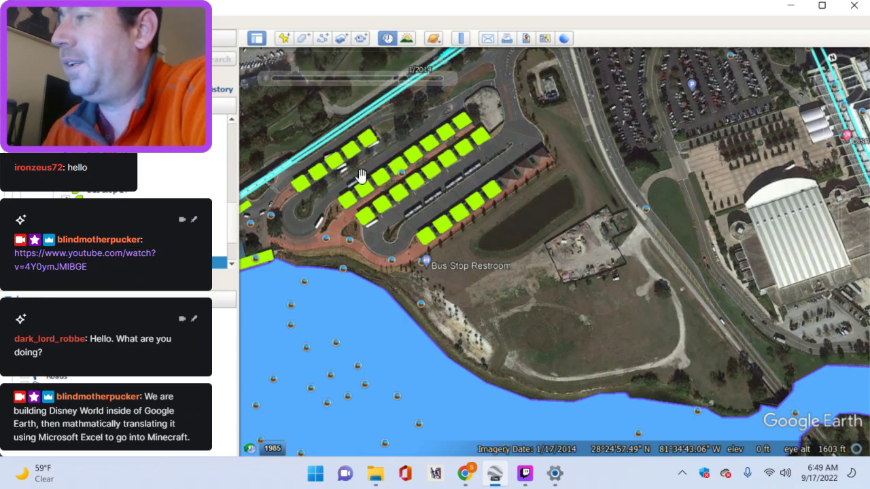
{"action": "left_click", "coordinate": [451, 79]}
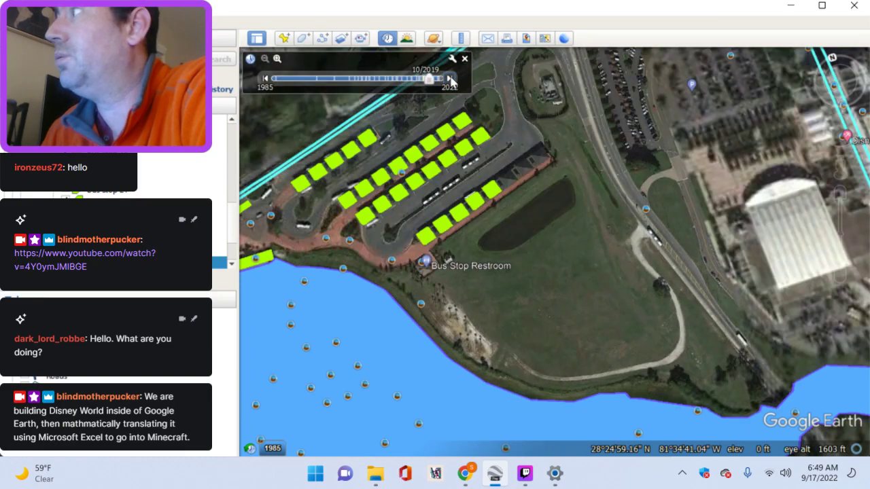
{"action": "left_click", "coordinate": [451, 79]}
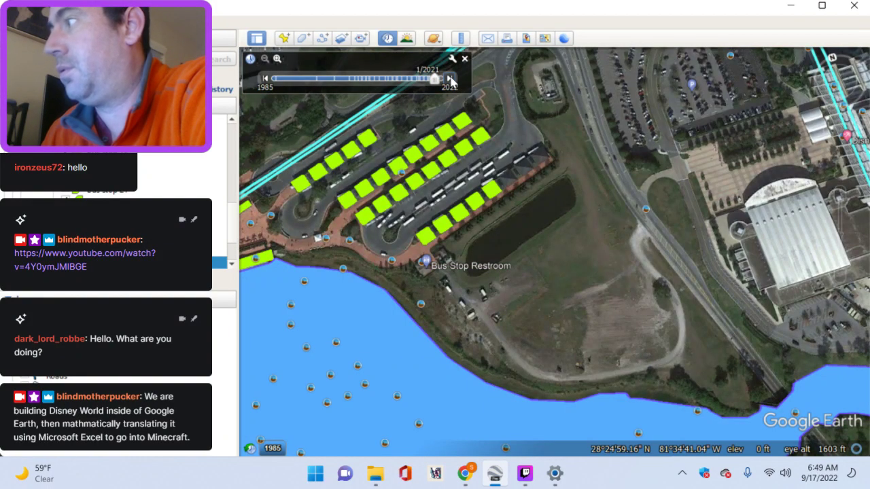
{"action": "left_click", "coordinate": [451, 80]}
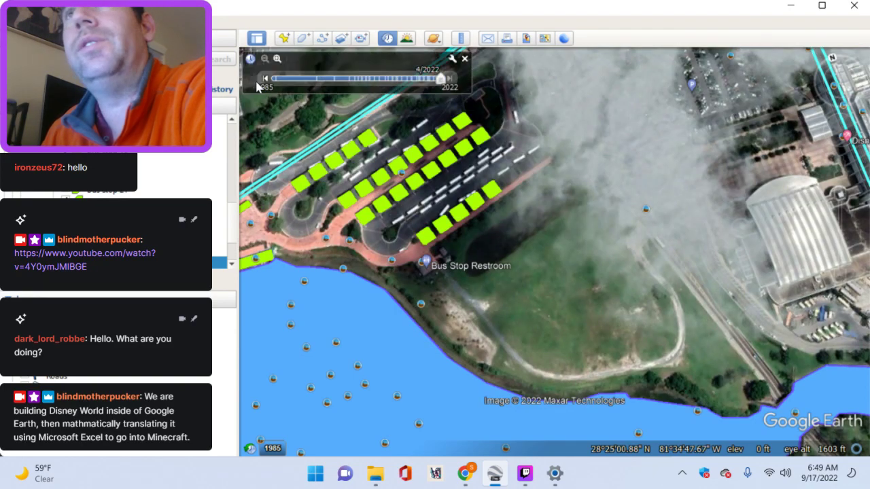
Step: Step the historical imagery back from 4/2022 to 1/2013 to compare the bus station's appearance at each date
{"action": "left_click", "coordinate": [266, 80]}
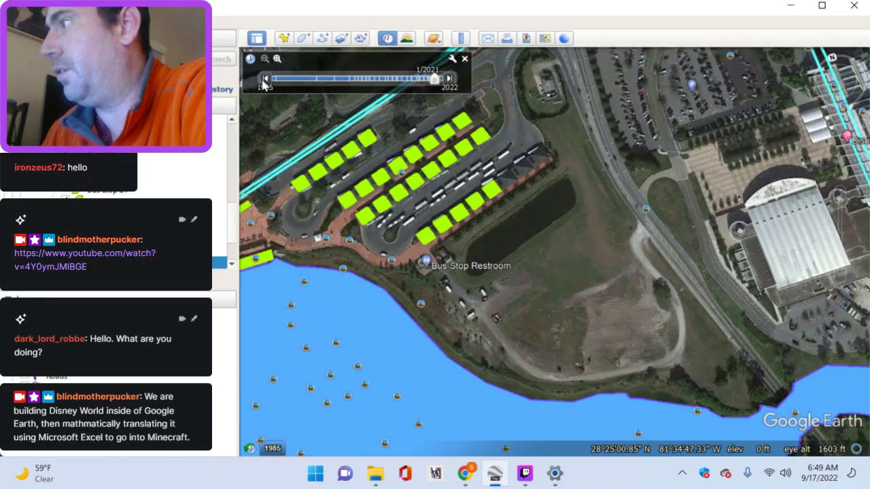
{"action": "left_click", "coordinate": [265, 80]}
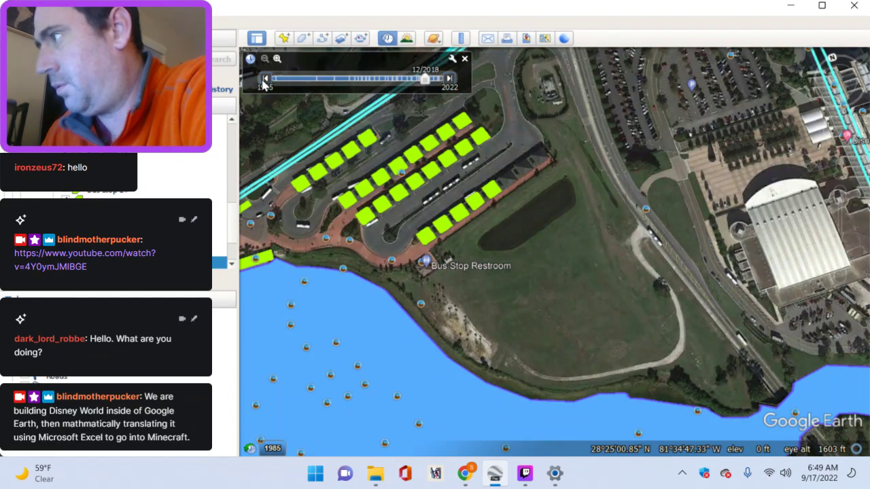
{"action": "left_click", "coordinate": [265, 79]}
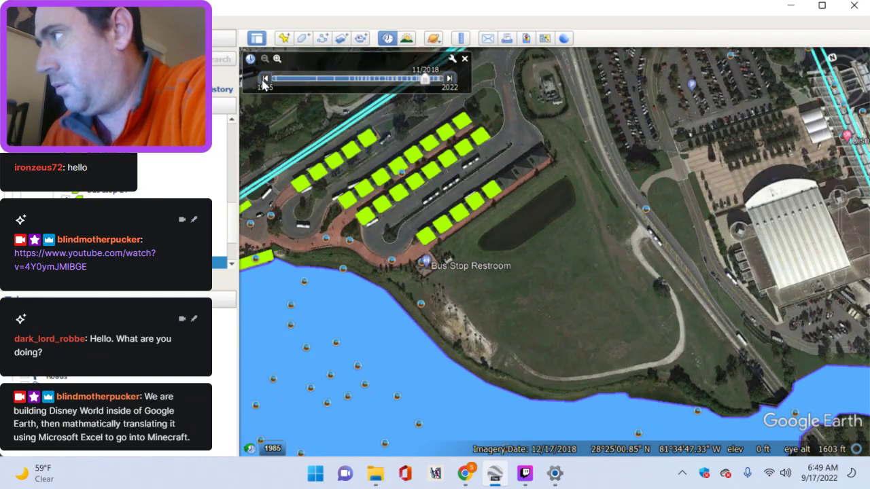
{"action": "left_click", "coordinate": [265, 79]}
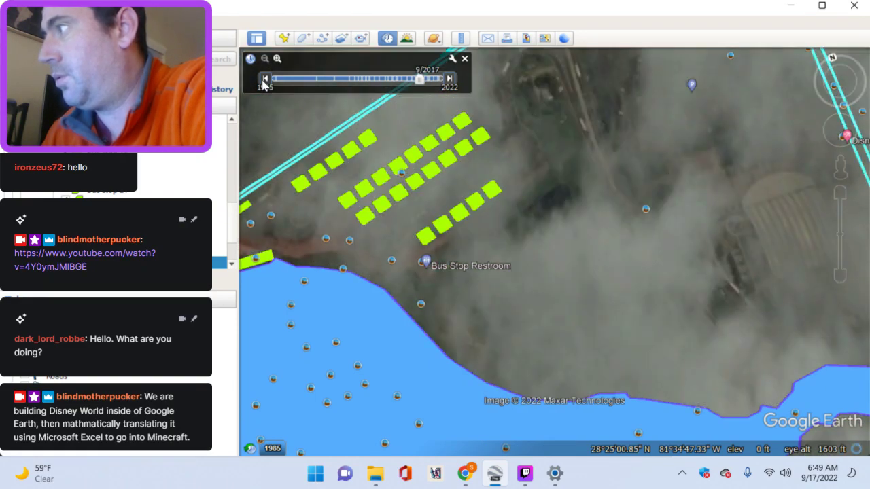
{"action": "left_click", "coordinate": [266, 79]}
{"action": "left_click", "coordinate": [265, 79]}
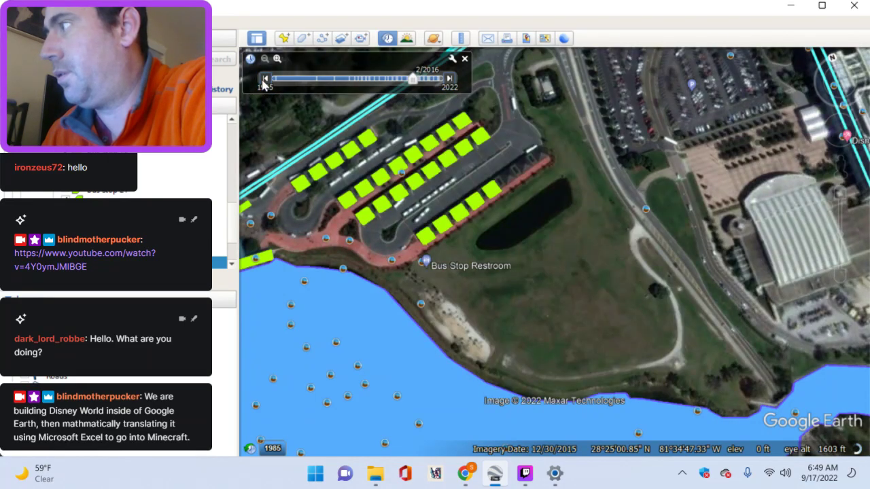
{"action": "left_click", "coordinate": [265, 80]}
{"action": "left_click", "coordinate": [265, 79]}
{"action": "left_click", "coordinate": [265, 80]}
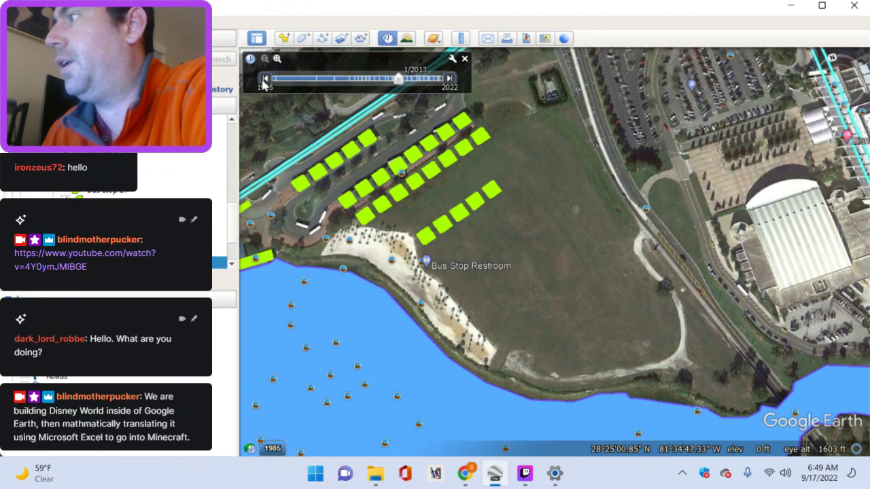
Step: Advance the historical imagery to 11/2021 as the background for the fourth row's untraced shelter roofs
{"action": "left_click", "coordinate": [449, 80]}
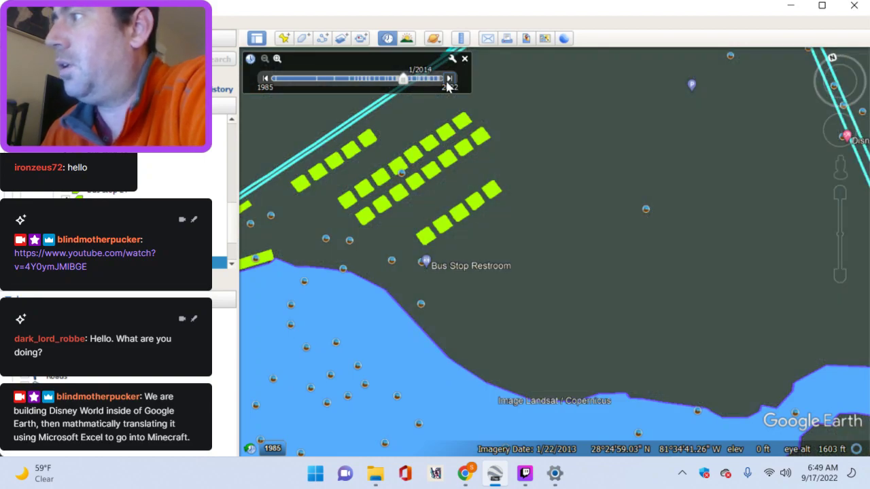
{"action": "left_click", "coordinate": [448, 79]}
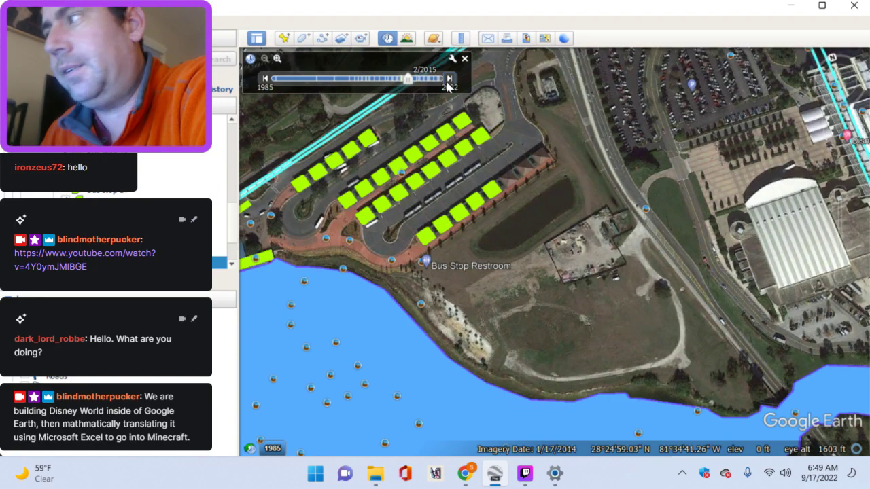
{"action": "left_click", "coordinate": [448, 79]}
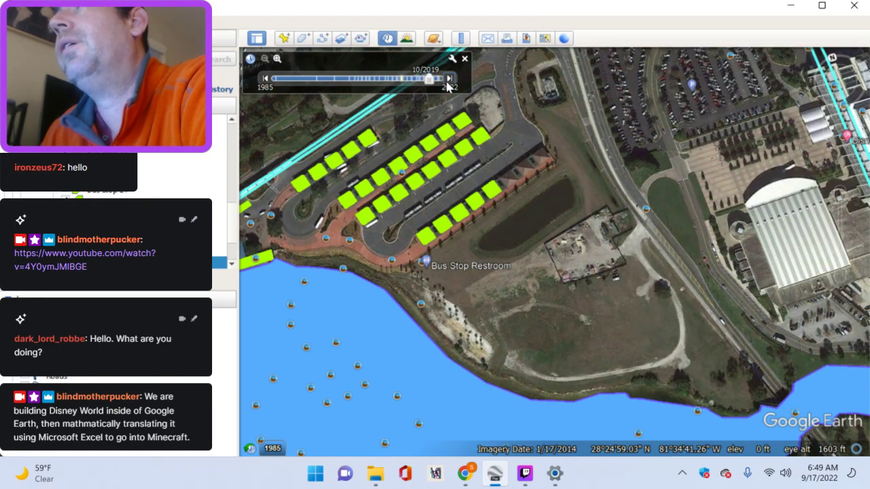
{"action": "left_click", "coordinate": [449, 79]}
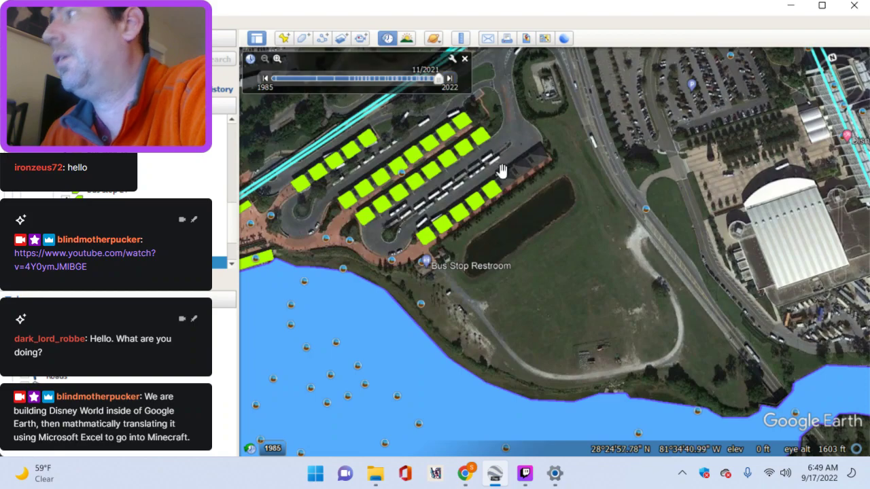
{"action": "scroll", "coordinate": [512, 188], "scroll_direction": "up", "scroll_amount": 3}
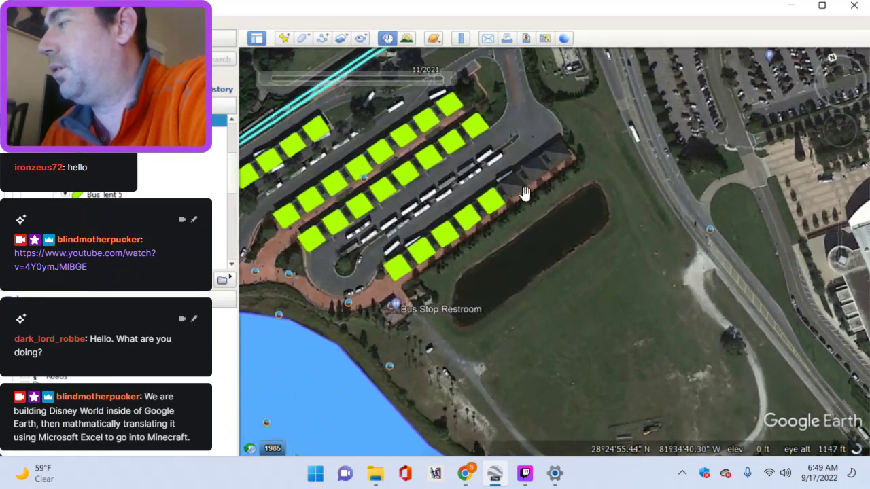
{"action": "scroll", "coordinate": [516, 214], "scroll_direction": "up", "scroll_amount": 2}
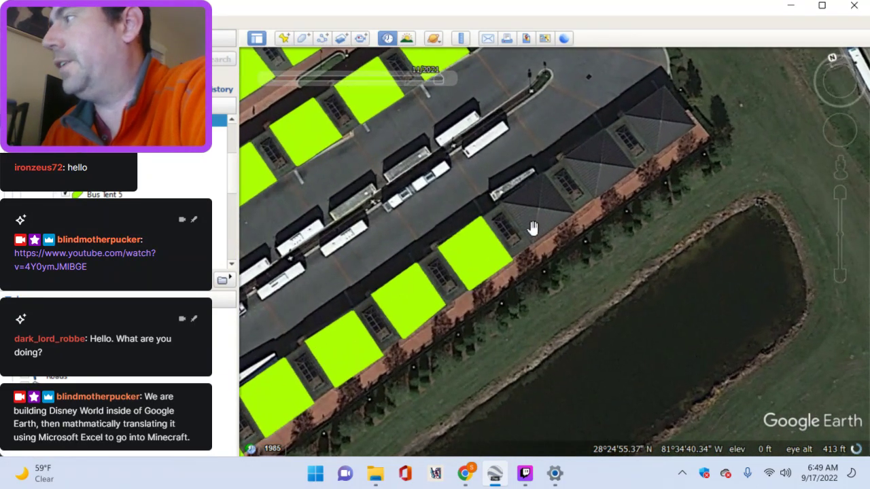
{"action": "scroll", "coordinate": [528, 228], "scroll_direction": "up", "scroll_amount": 2}
{"action": "scroll", "coordinate": [528, 228], "scroll_direction": "up", "scroll_amount": 3}
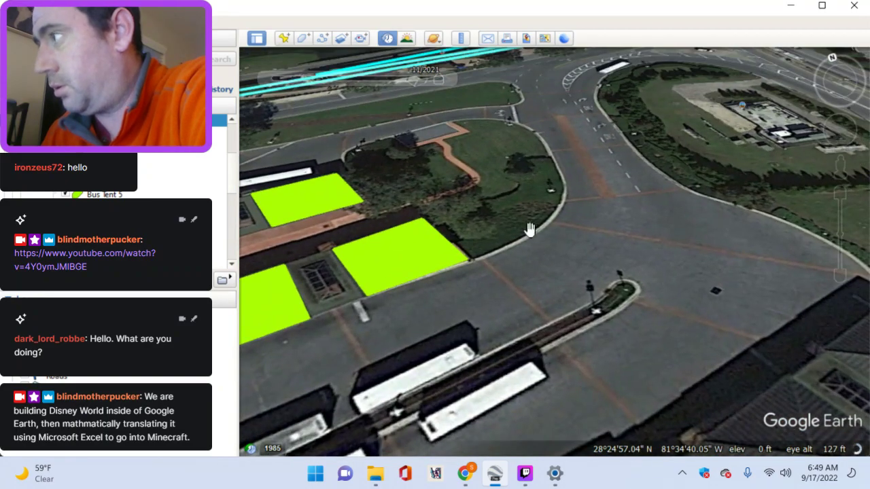
{"action": "left_click_drag", "start_coordinate": [841, 103], "coordinate": [841, 163]}
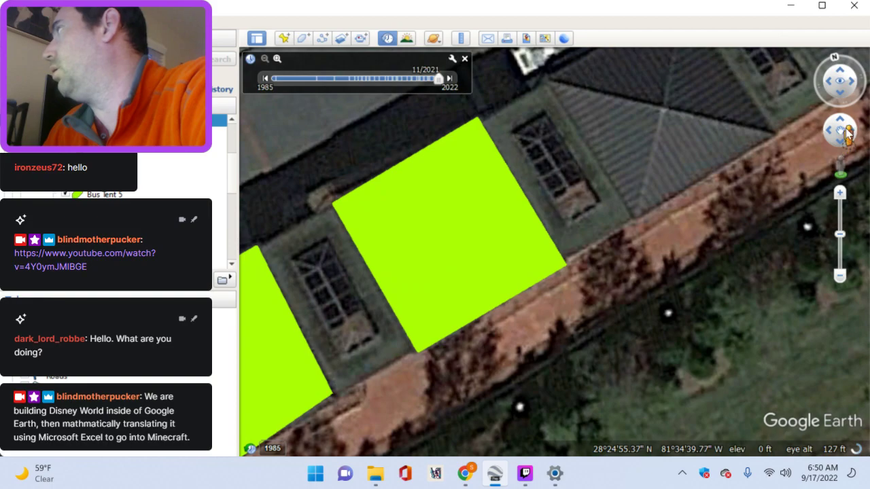
{"action": "left_click_drag", "start_coordinate": [845, 100], "coordinate": [476, 230]}
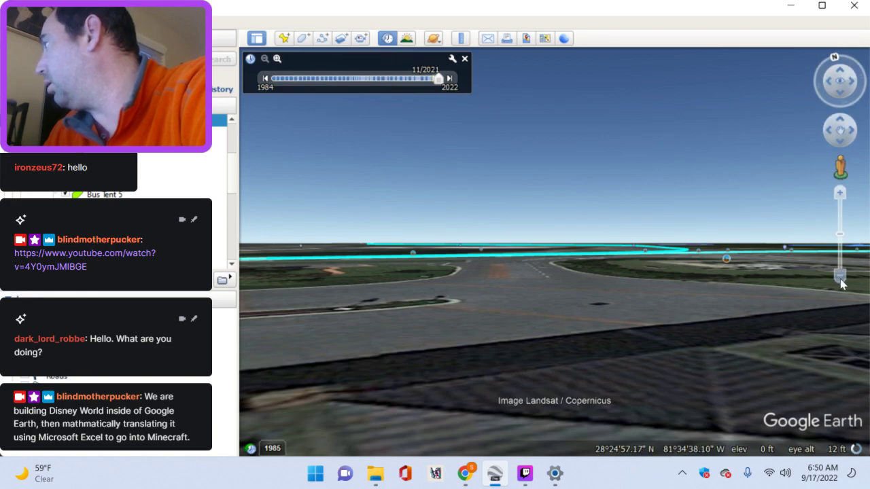
{"action": "left_click_drag", "start_coordinate": [813, 298], "coordinate": [608, 235]}
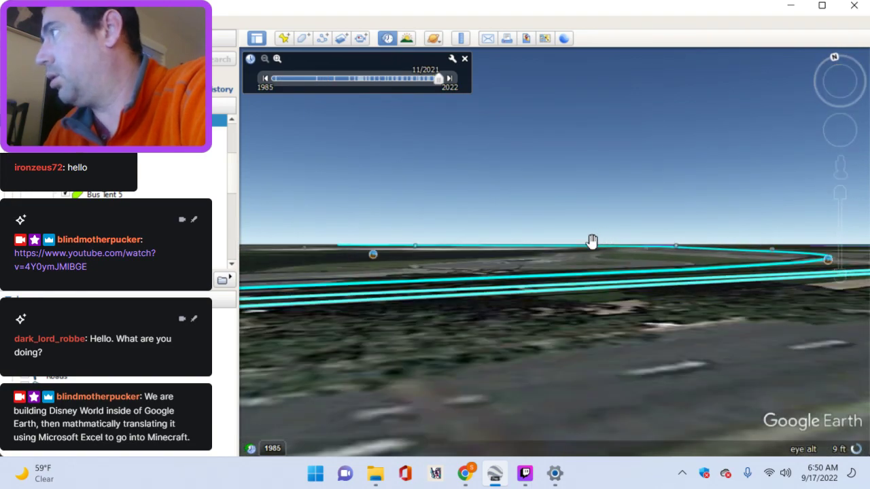
{"action": "left_click", "coordinate": [841, 276]}
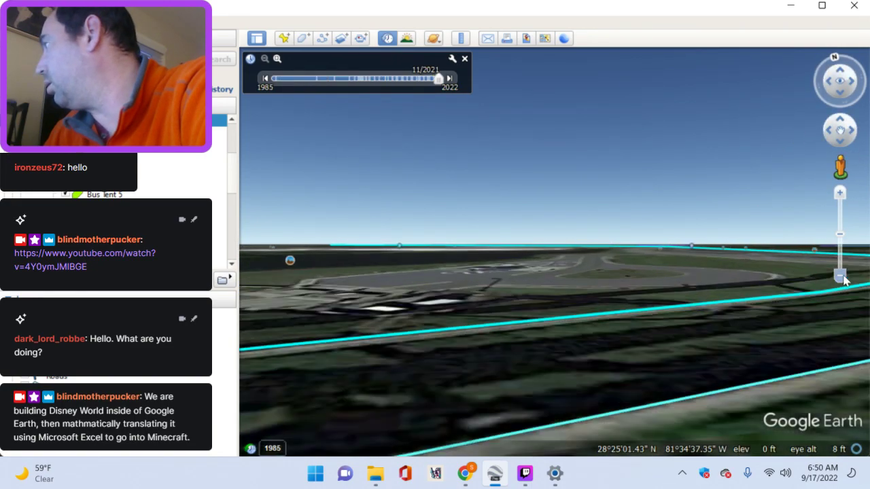
{"action": "scroll", "coordinate": [612, 278], "scroll_direction": "down", "scroll_amount": 3}
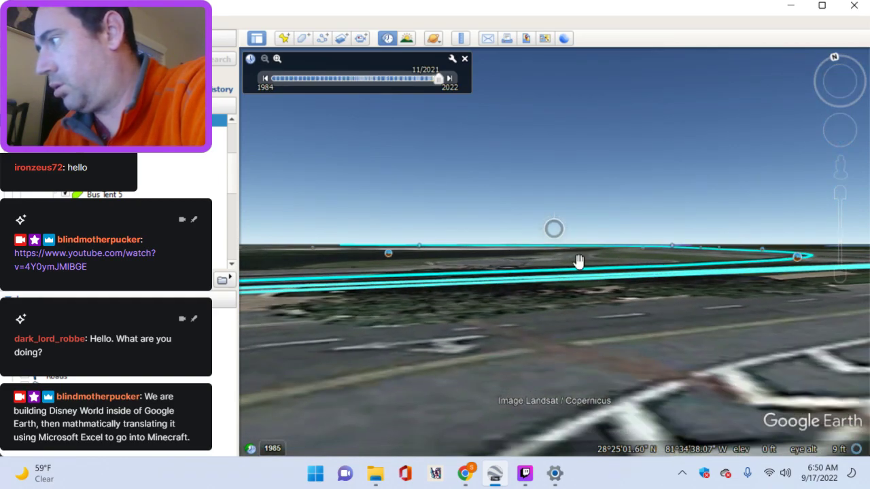
{"action": "scroll", "coordinate": [598, 323], "scroll_direction": "up", "scroll_amount": 2}
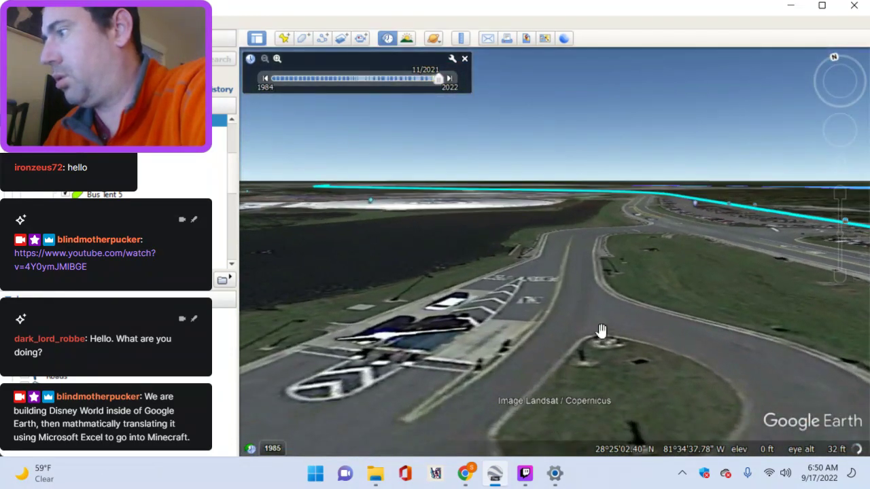
{"action": "scroll", "coordinate": [586, 279], "scroll_direction": "down", "scroll_amount": 3}
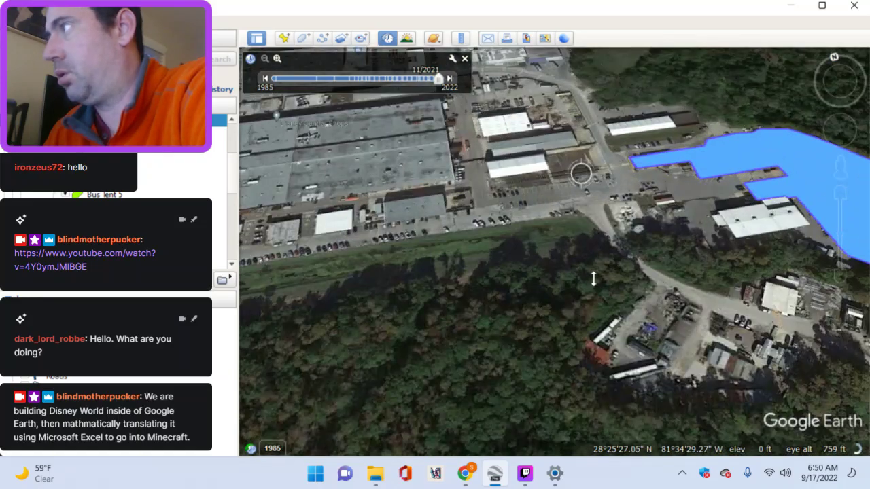
{"action": "scroll", "coordinate": [575, 363], "scroll_direction": "up", "scroll_amount": 3}
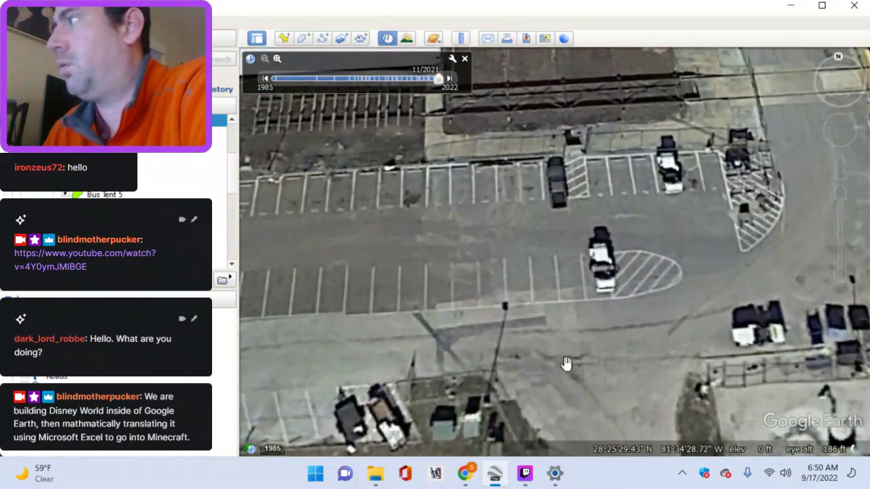
{"action": "left_click", "coordinate": [843, 278]}
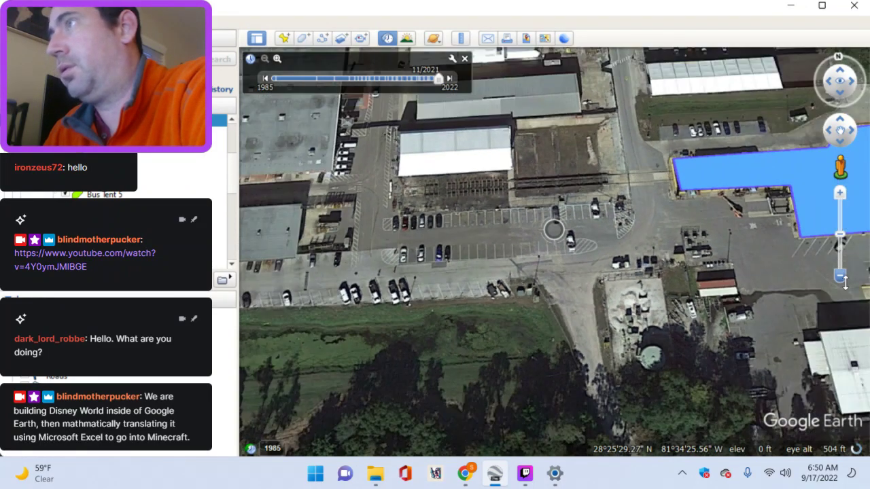
Step: Return from the backstage area to the bus station and examine the fourth row's three untraced shelter roofs at the east end
{"action": "left_click_drag", "start_coordinate": [846, 284], "coordinate": [845, 284]}
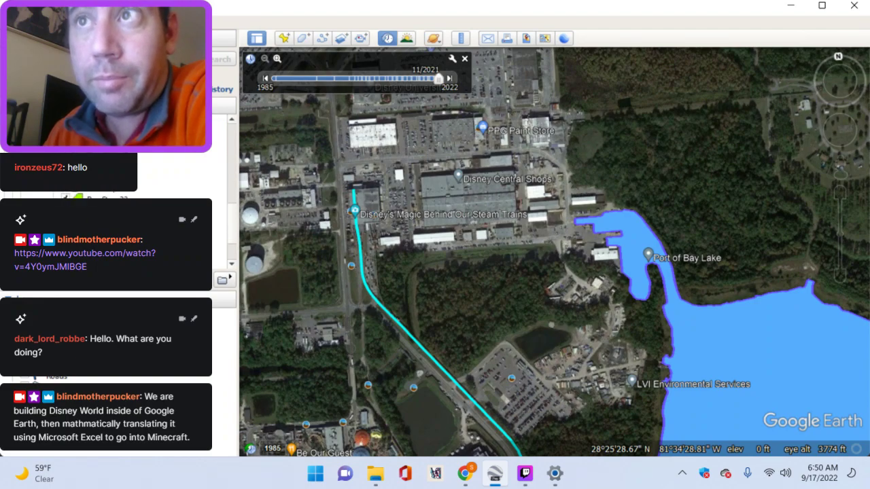
{"action": "key", "text": "Down"}
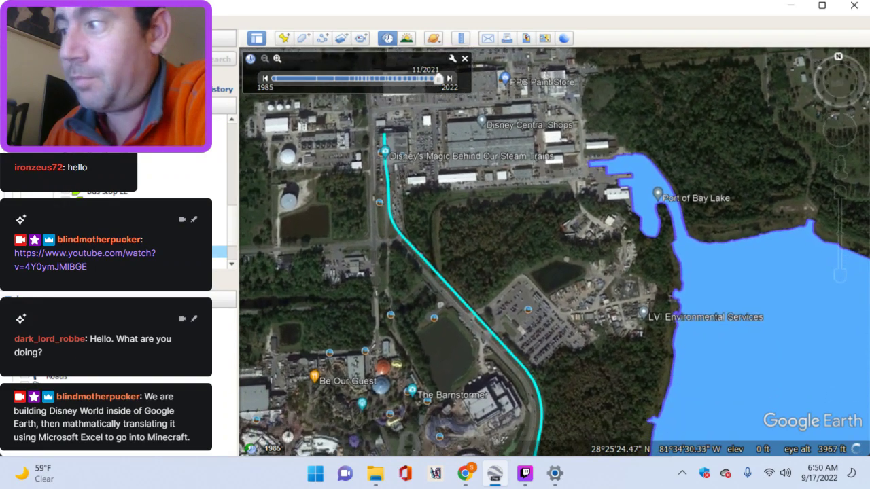
{"action": "key", "text": "Down"}
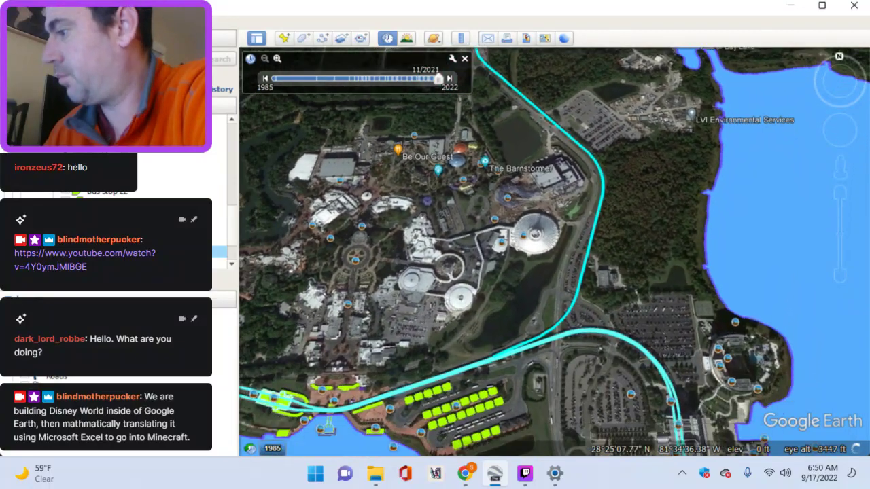
{"action": "key", "text": "Down"}
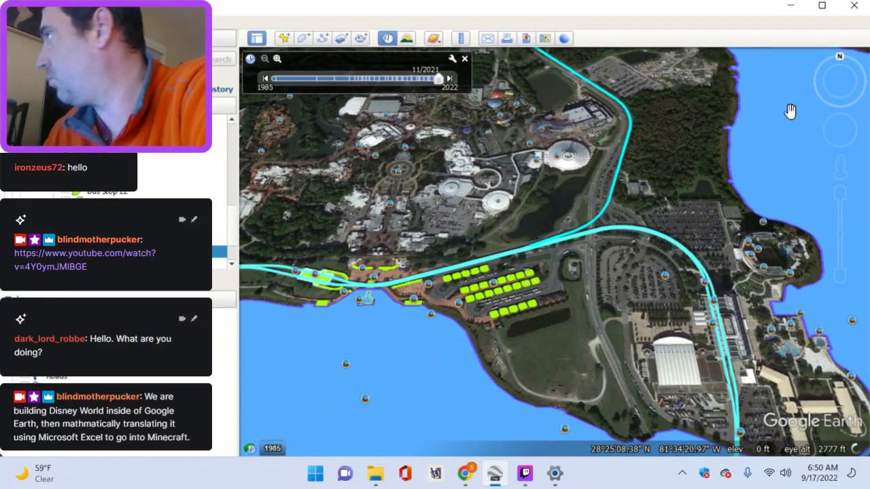
{"action": "left_click", "coordinate": [841, 144]}
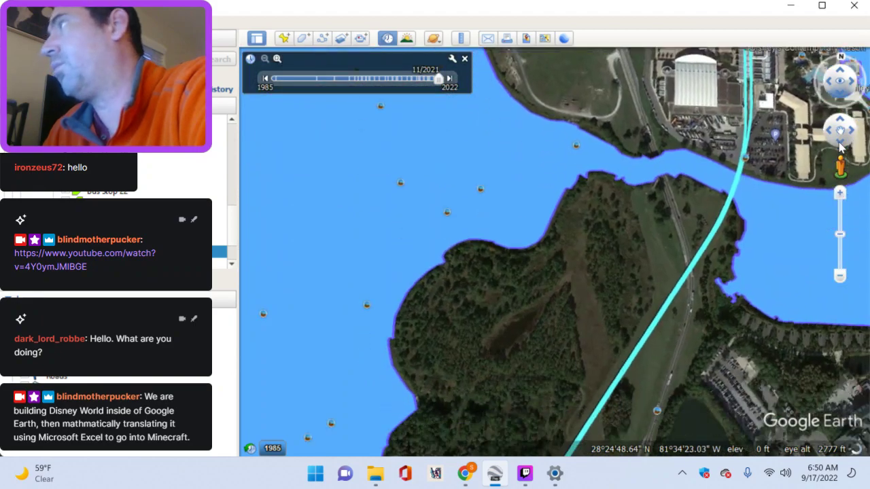
{"action": "left_click_drag", "start_coordinate": [528, 170], "coordinate": [486, 365]}
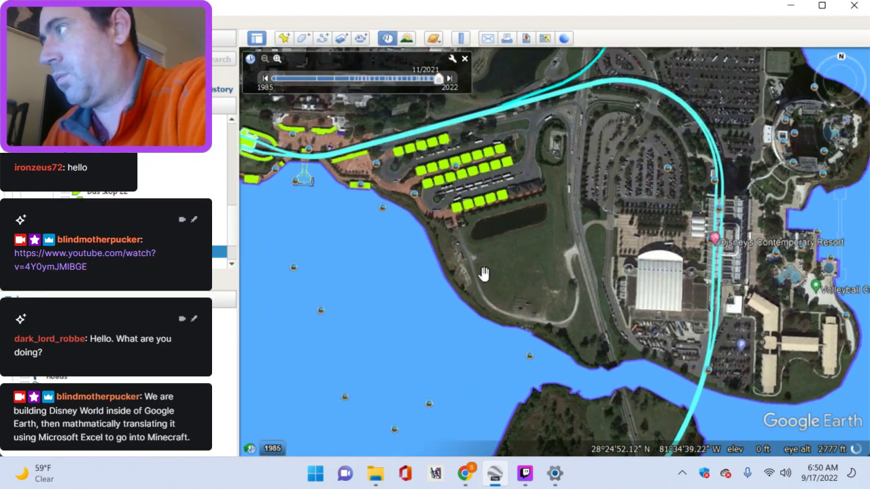
{"action": "scroll", "coordinate": [500, 241], "scroll_direction": "up", "scroll_amount": 3}
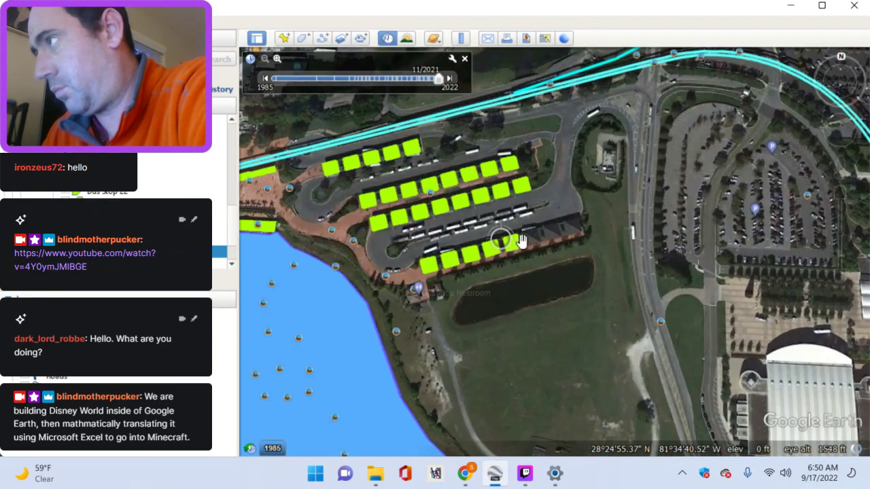
{"action": "scroll", "coordinate": [520, 241], "scroll_direction": "up", "scroll_amount": 3}
{"action": "scroll", "coordinate": [522, 254], "scroll_direction": "up", "scroll_amount": 2}
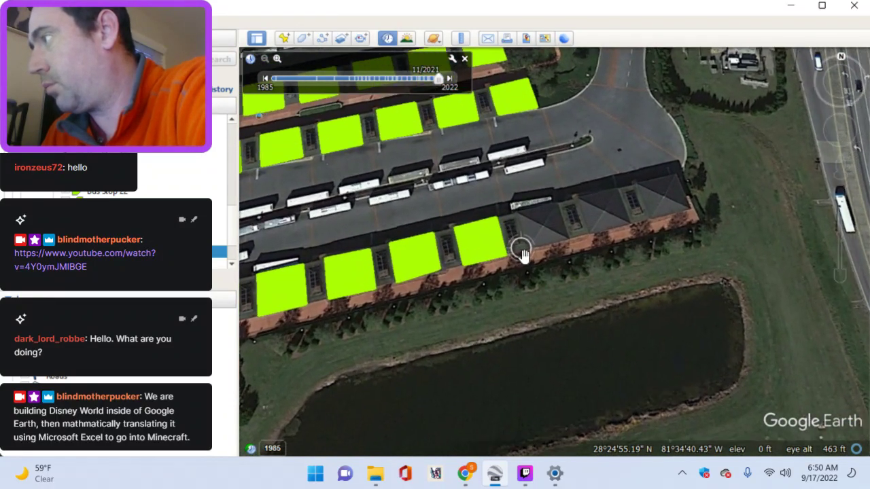
{"action": "scroll", "coordinate": [517, 257], "scroll_direction": "up", "scroll_amount": 2}
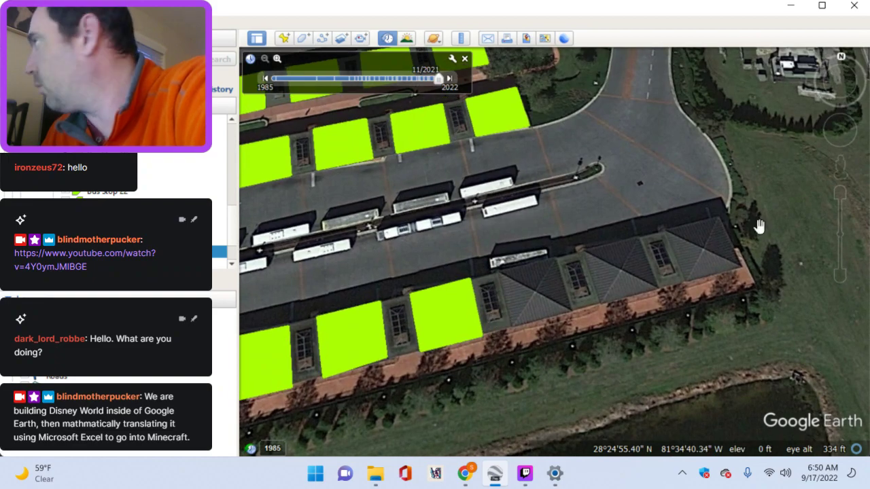
{"action": "left_click", "coordinate": [841, 105]}
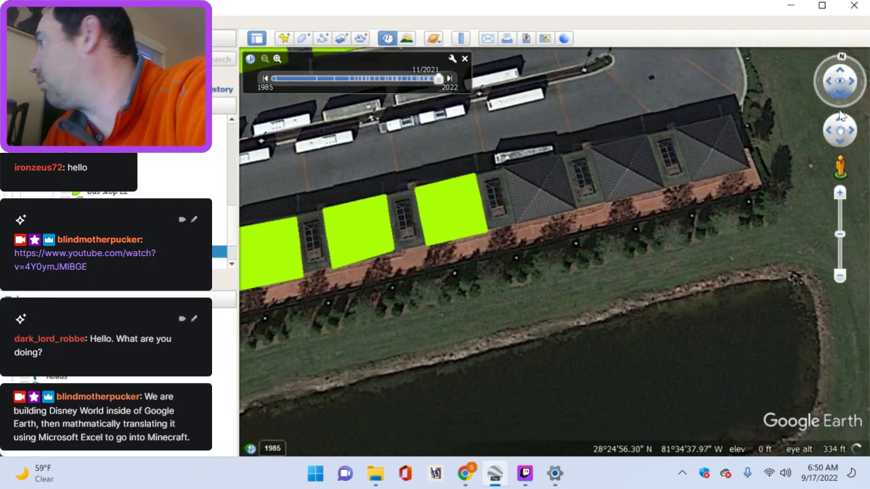
{"action": "left_click_drag", "start_coordinate": [583, 184], "coordinate": [584, 297]}
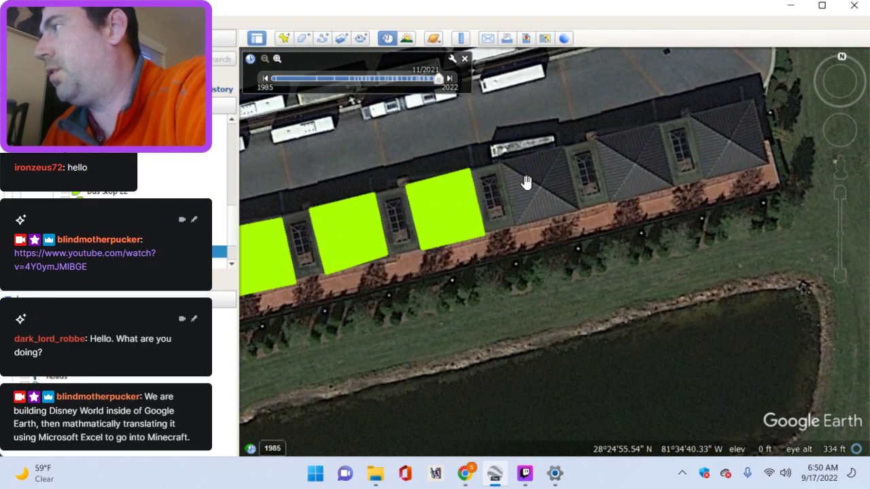
{"action": "scroll", "coordinate": [527, 182], "scroll_direction": "up", "scroll_amount": 1}
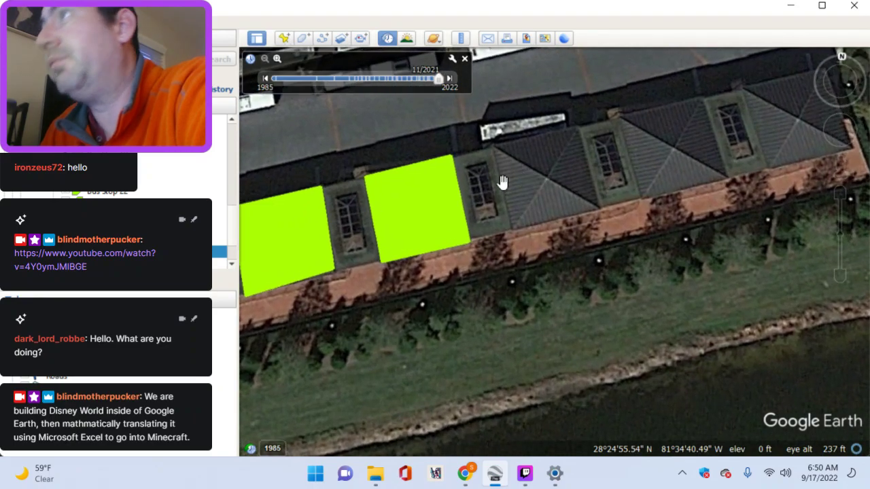
{"action": "left_click_drag", "start_coordinate": [501, 184], "coordinate": [498, 212]}
{"action": "scroll", "coordinate": [498, 212], "scroll_direction": "up", "scroll_amount": 1}
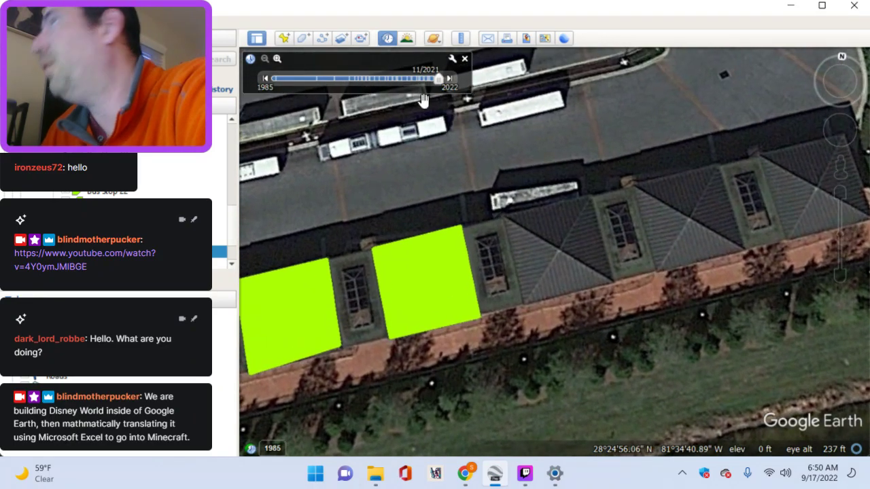
Step: Trace the third roof from the fourth row's east end as a green four-corner polygon, adjusting its northwest corner to the roof edge
{"action": "left_click", "coordinate": [303, 41]}
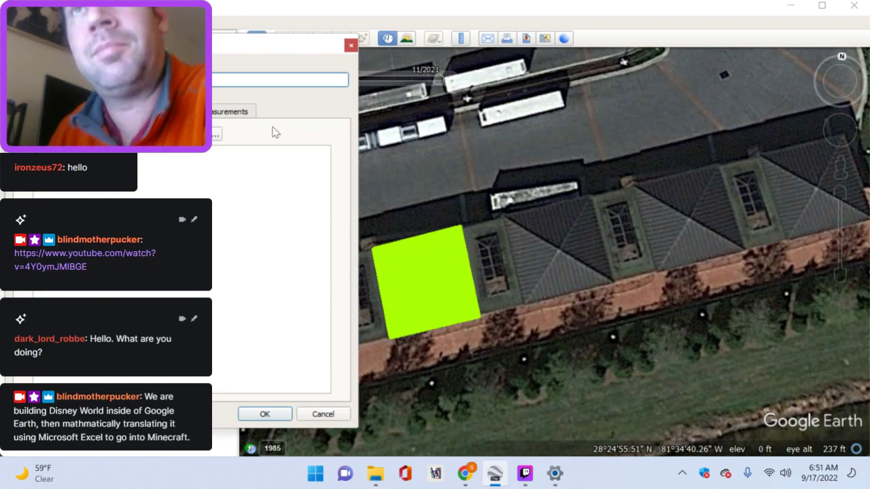
{"action": "left_click", "coordinate": [502, 219]}
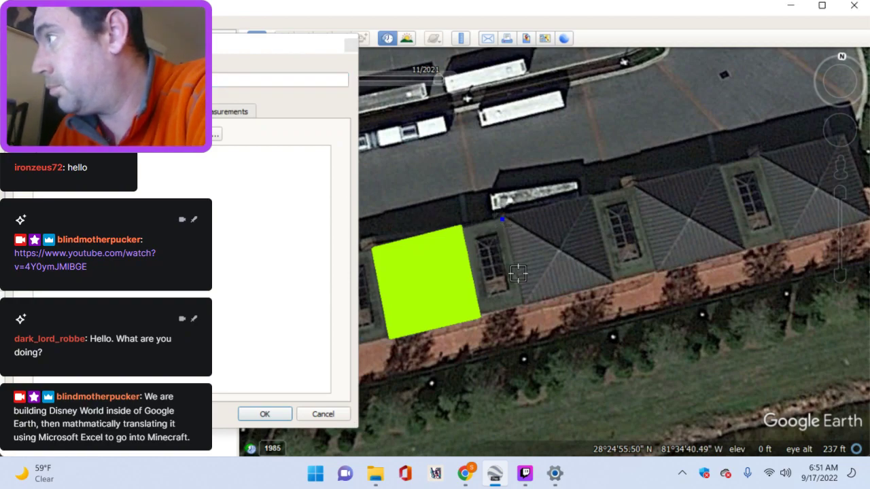
{"action": "left_click", "coordinate": [523, 303]}
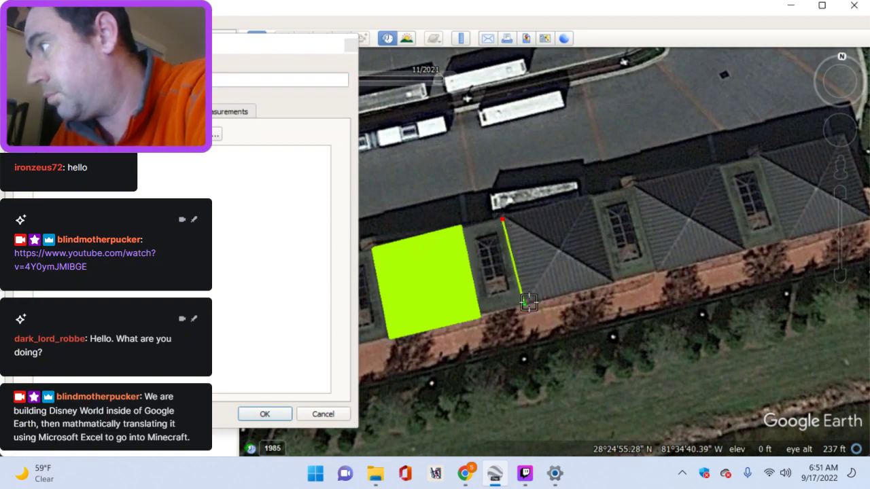
{"action": "left_click", "coordinate": [615, 281]}
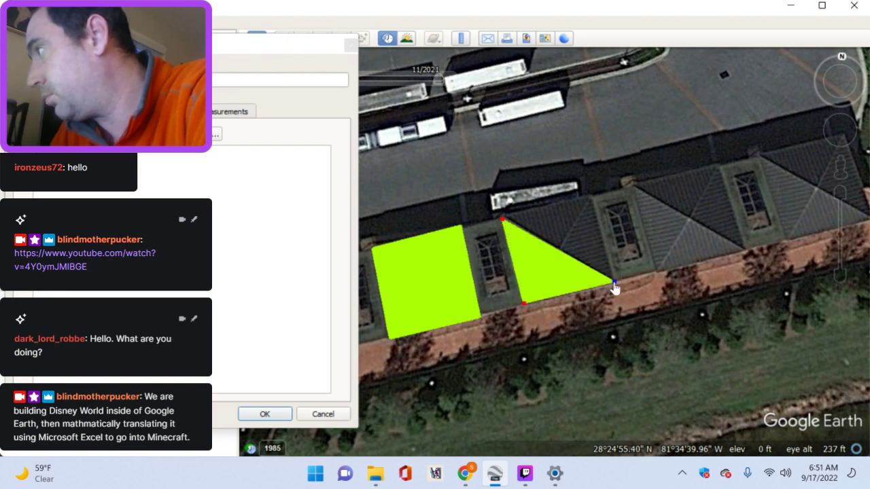
{"action": "left_click", "coordinate": [593, 198]}
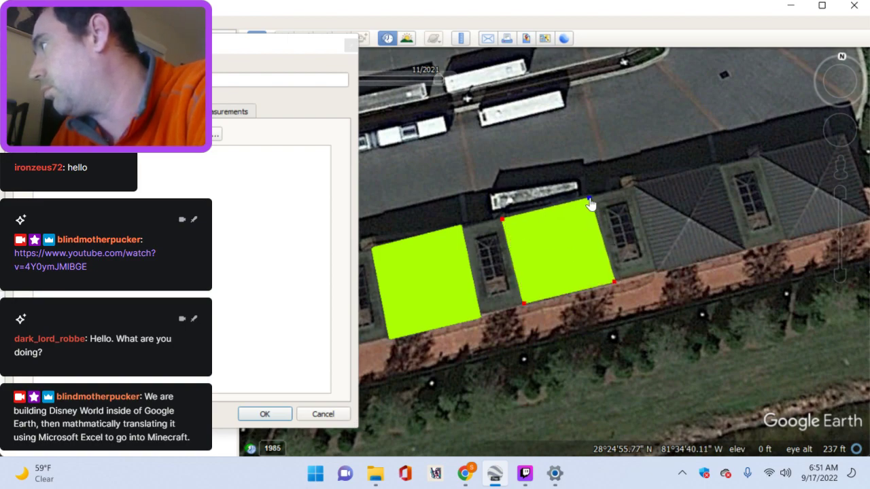
{"action": "left_click", "coordinate": [503, 219]}
{"action": "left_click_drag", "start_coordinate": [504, 221], "coordinate": [507, 221]}
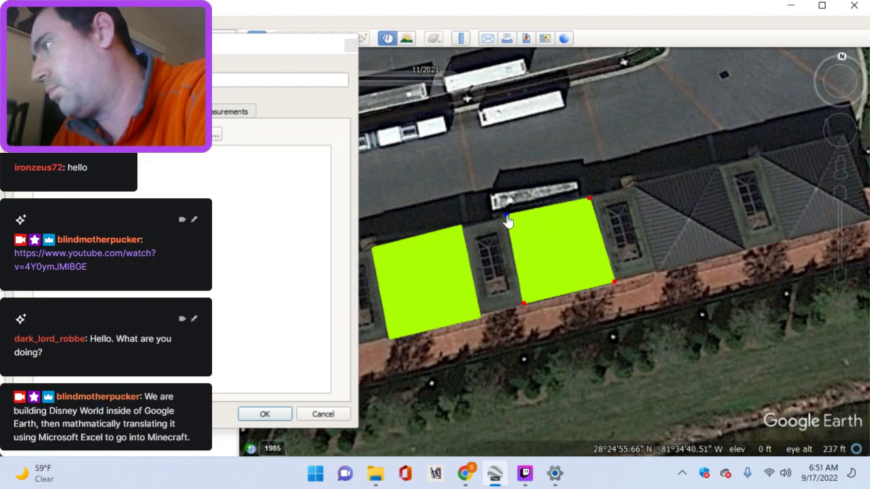
{"action": "left_click", "coordinate": [265, 414]}
Step: Trace the second-to-last shelter roof at the fourth row's east end as a green four-corner polygon
{"action": "left_click_drag", "start_coordinate": [573, 249], "coordinate": [482, 274]}
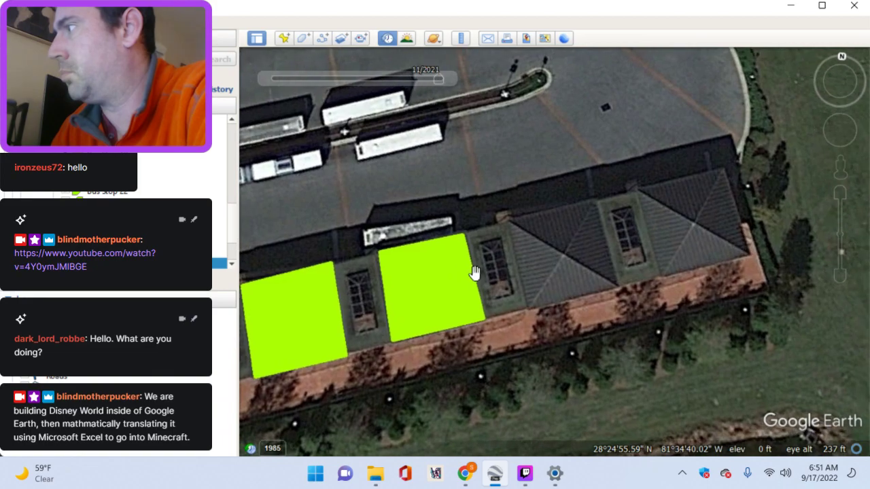
{"action": "left_click", "coordinate": [304, 39]}
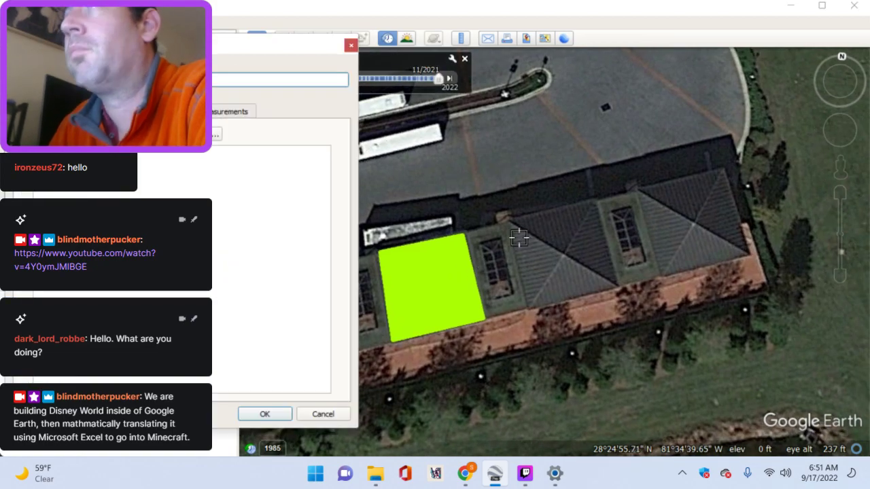
{"action": "left_click", "coordinate": [527, 310]}
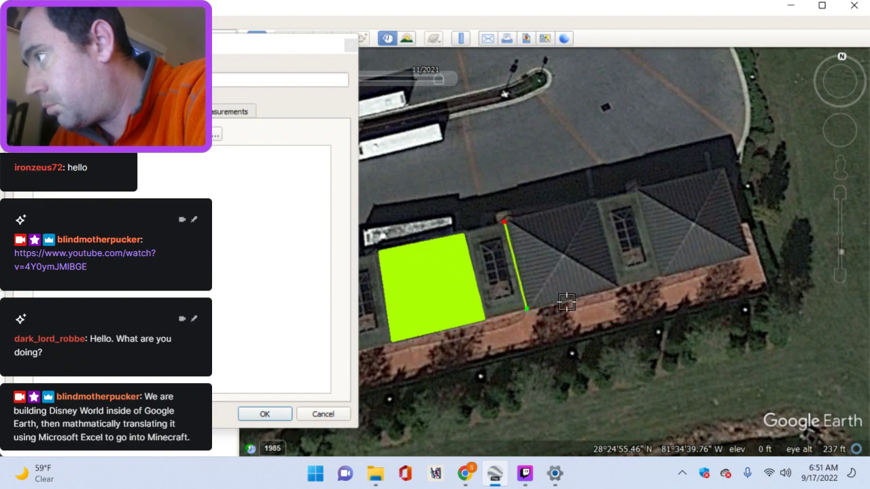
{"action": "left_click", "coordinate": [619, 286]}
{"action": "left_click", "coordinate": [596, 203]}
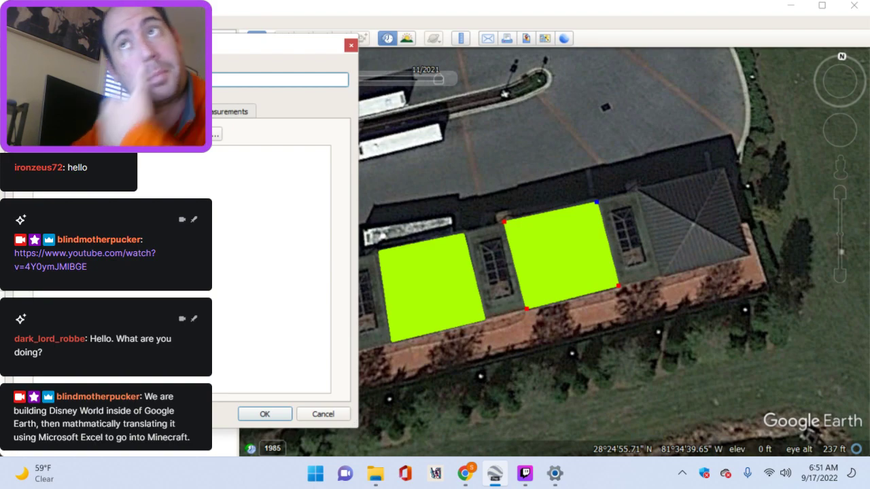
{"action": "left_click", "coordinate": [267, 415]}
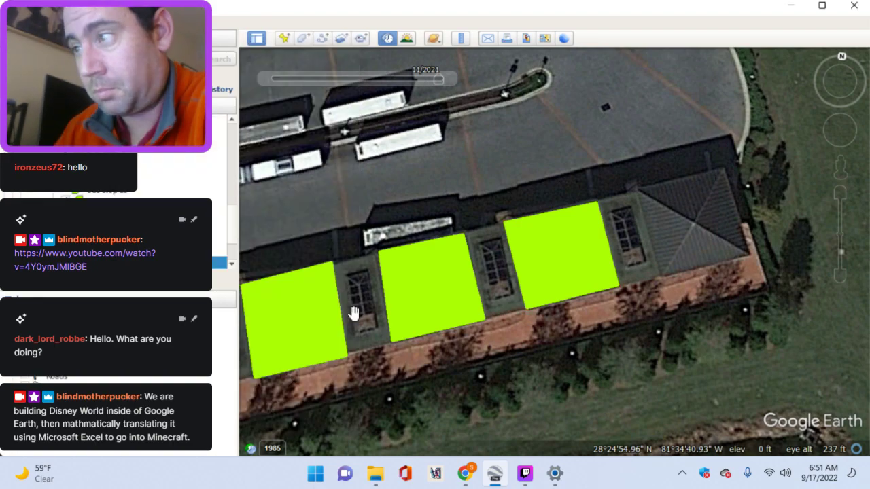
Step: Trace the easternmost shelter roof of the fourth row as a green four-corner polygon
{"action": "left_click_drag", "start_coordinate": [458, 194], "coordinate": [365, 236]}
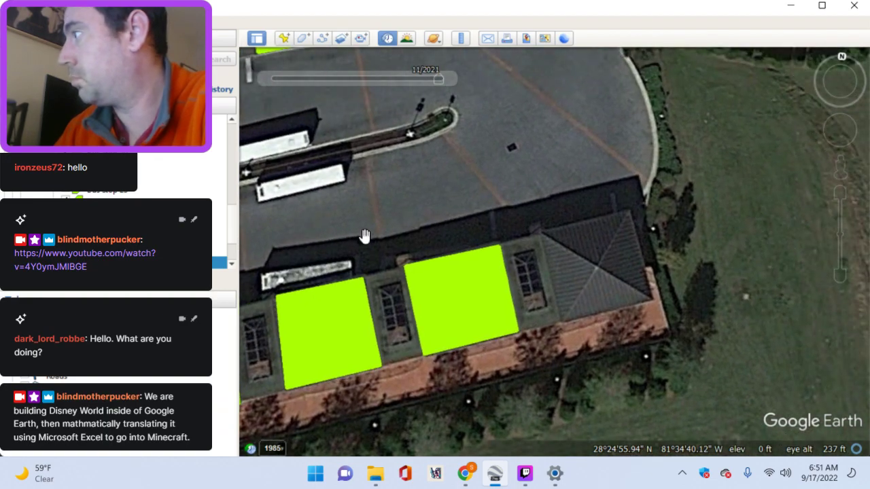
{"action": "left_click", "coordinate": [303, 38]}
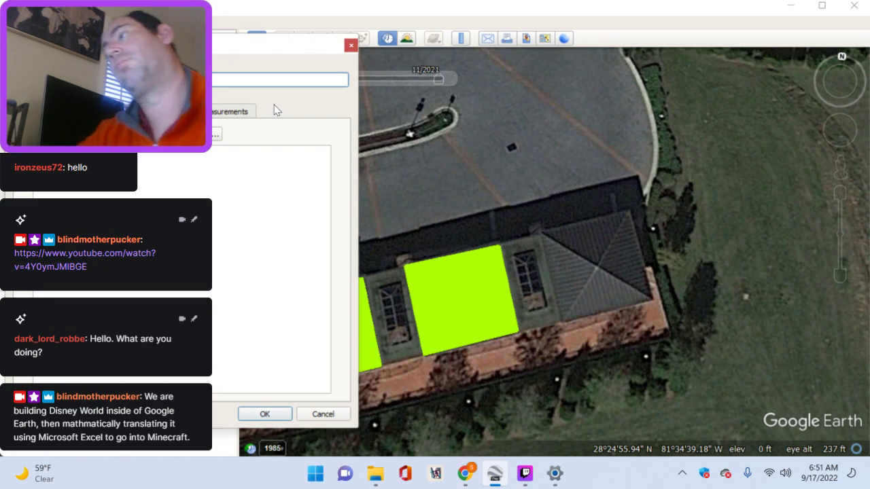
{"action": "left_click", "coordinate": [540, 232]}
{"action": "left_click", "coordinate": [561, 321]}
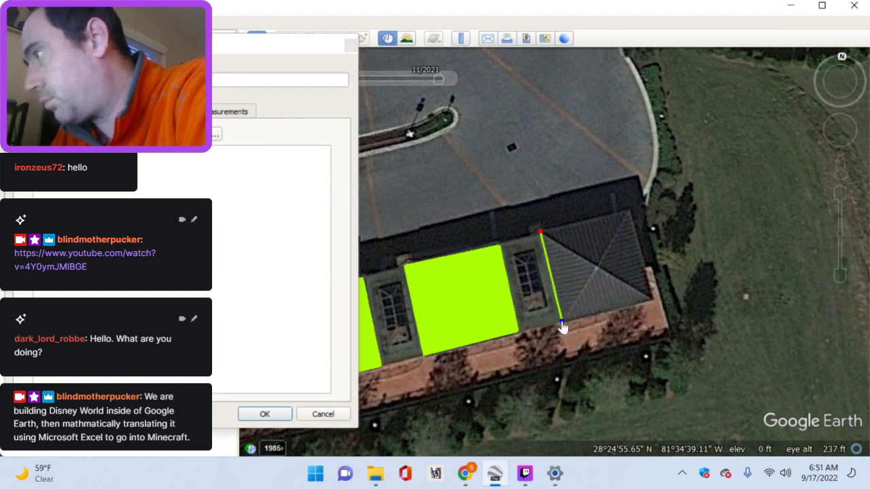
{"action": "left_click", "coordinate": [653, 303]}
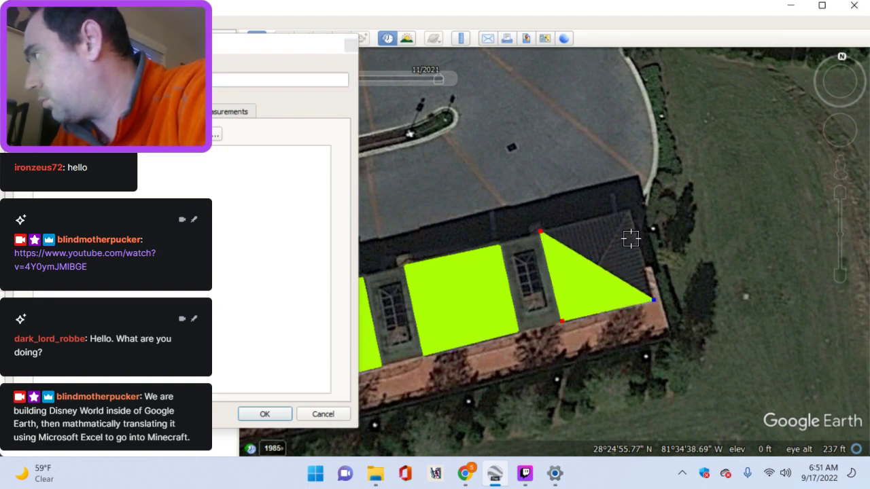
{"action": "left_click", "coordinate": [630, 212]}
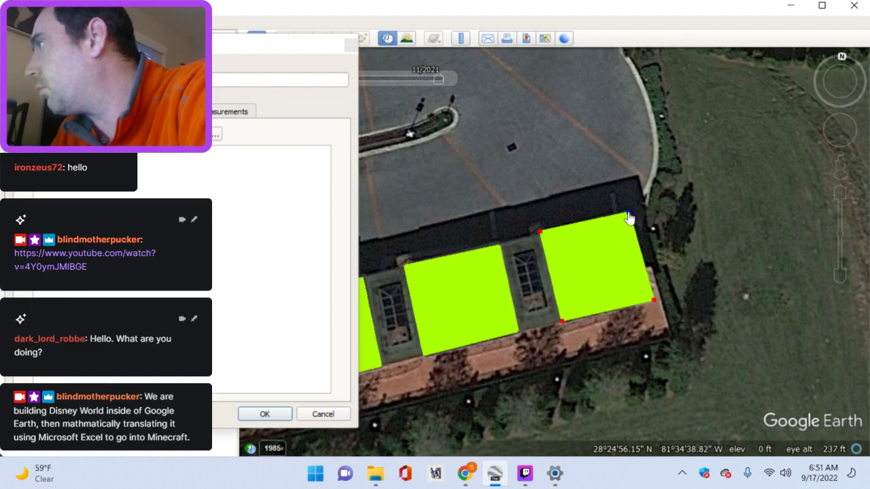
{"action": "left_click", "coordinate": [285, 416]}
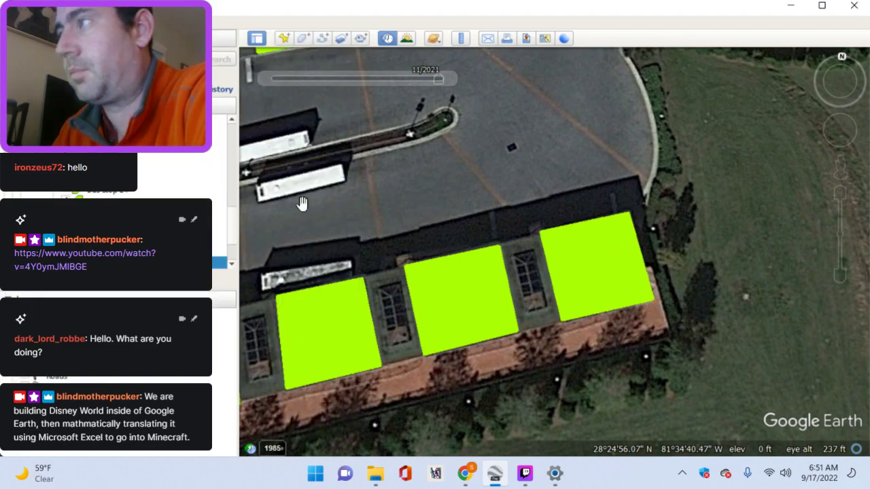
Step: Trace the skylight between the first two shelter roofs at the northern row's west end as a four-corner polygon
{"action": "left_click_drag", "start_coordinate": [356, 208], "coordinate": [439, 187]}
{"action": "left_click_drag", "start_coordinate": [398, 240], "coordinate": [796, 204]}
{"action": "left_click_drag", "start_coordinate": [510, 292], "coordinate": [451, 331]}
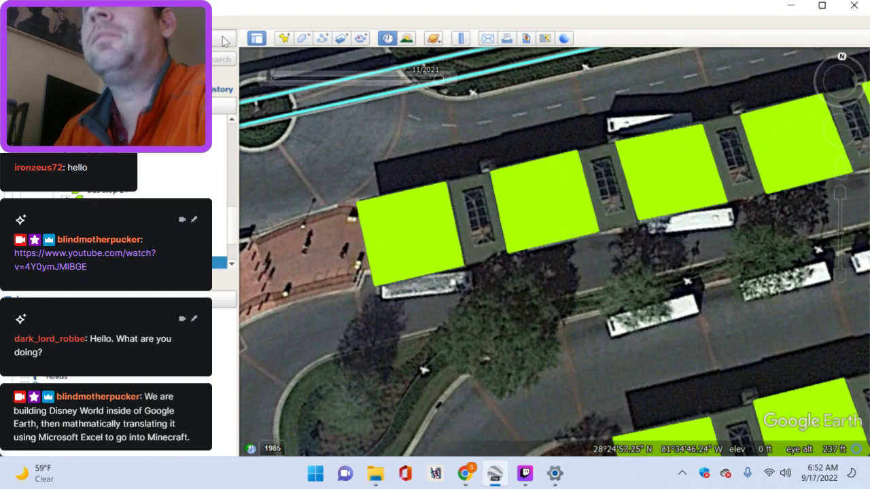
{"action": "left_click", "coordinate": [303, 38]}
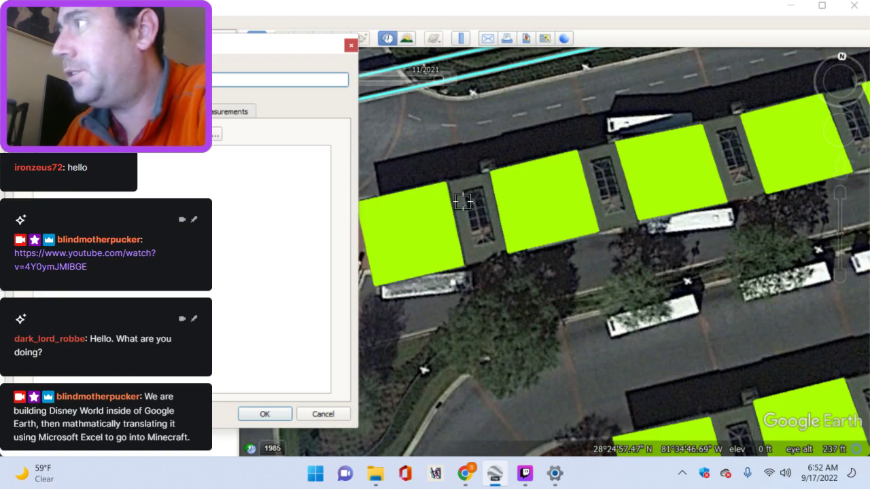
{"action": "scroll", "coordinate": [463, 201], "scroll_direction": "up", "scroll_amount": 2}
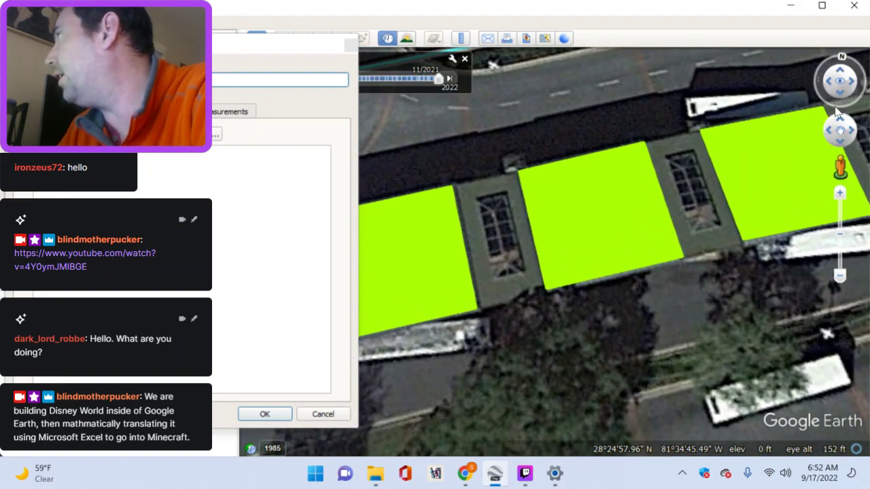
{"action": "key", "text": "Down"}
{"action": "scroll", "coordinate": [612, 145], "scroll_direction": "up", "scroll_amount": 1}
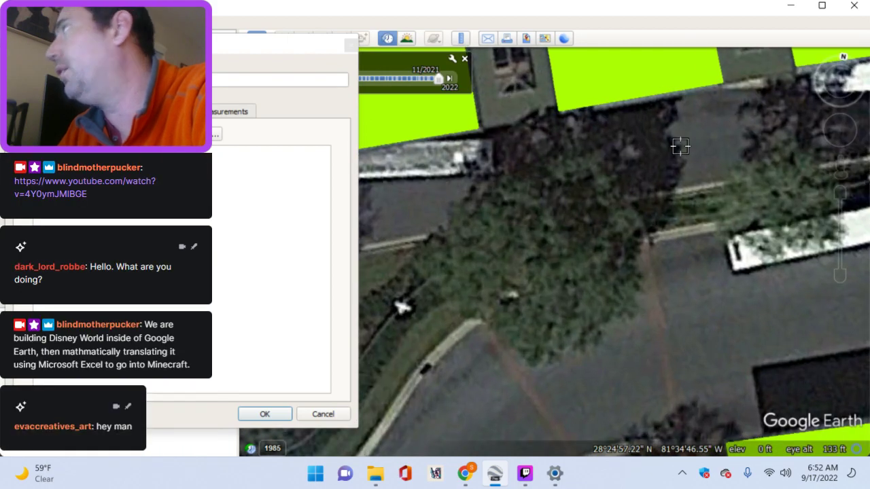
{"action": "key", "text": "Up"}
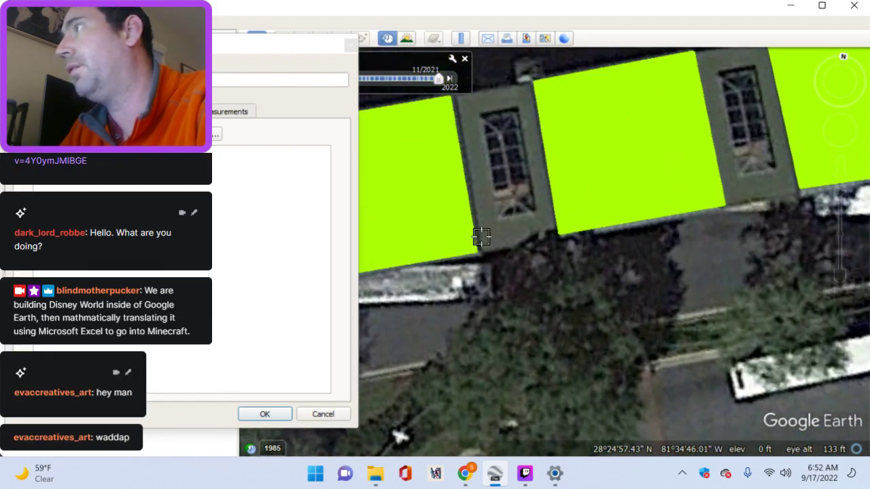
{"action": "left_click", "coordinate": [478, 199]}
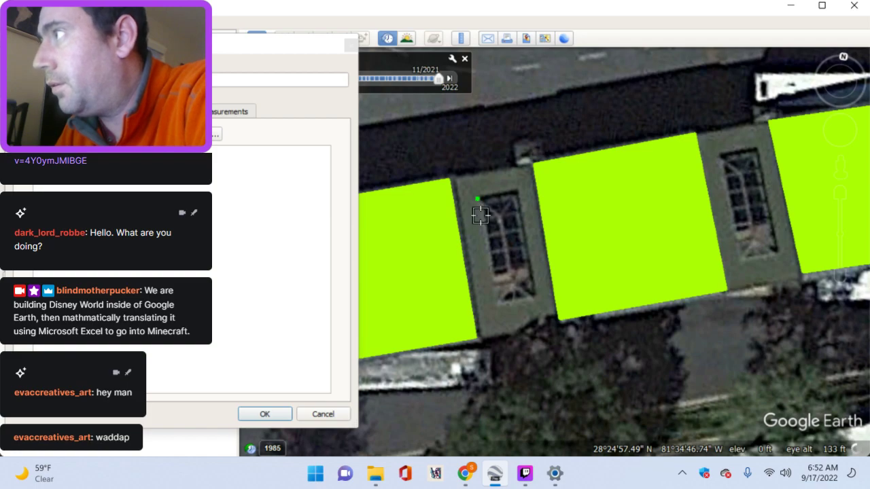
{"action": "left_click", "coordinate": [497, 305]}
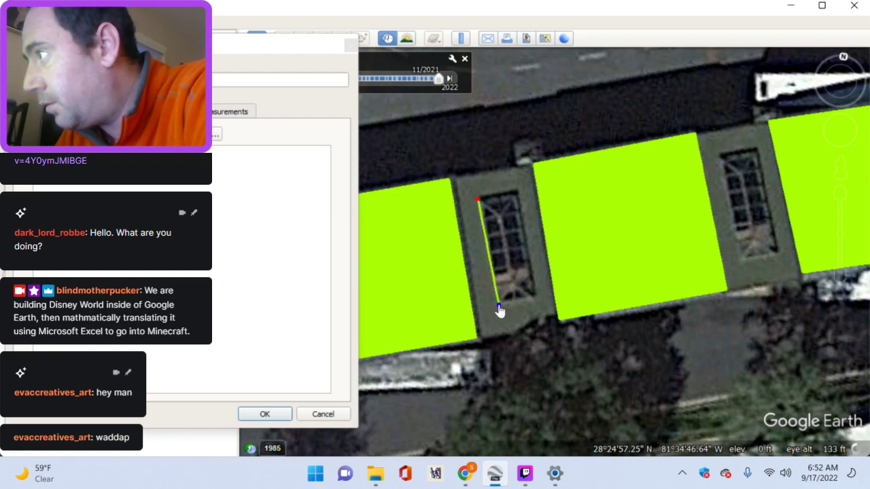
{"action": "left_click", "coordinate": [537, 299]}
{"action": "left_click", "coordinate": [516, 194]}
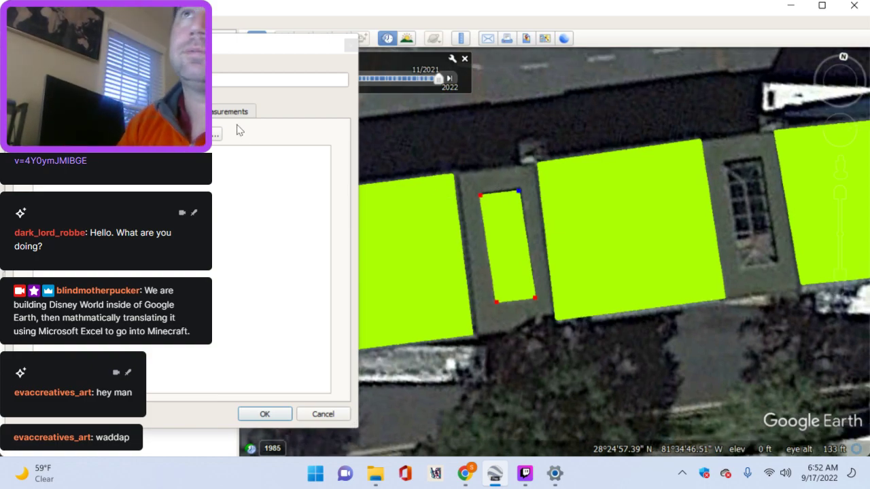
{"action": "left_click", "coordinate": [279, 79]}
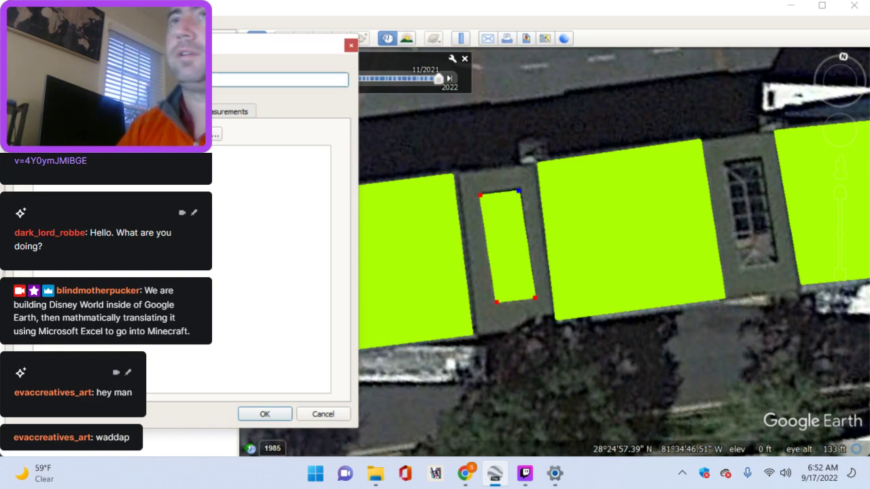
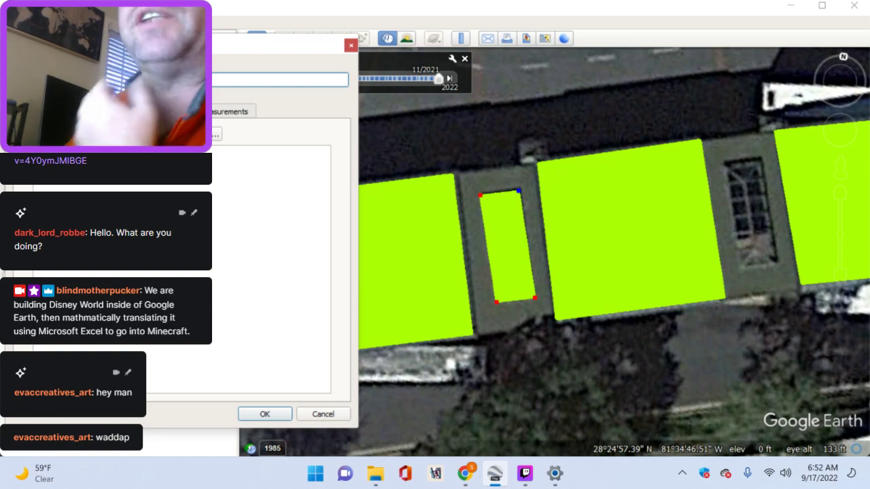
Step: Set the skylight polygon's fill colour to pink #ff557f
{"action": "key", "text": "ctrl+Tab"}
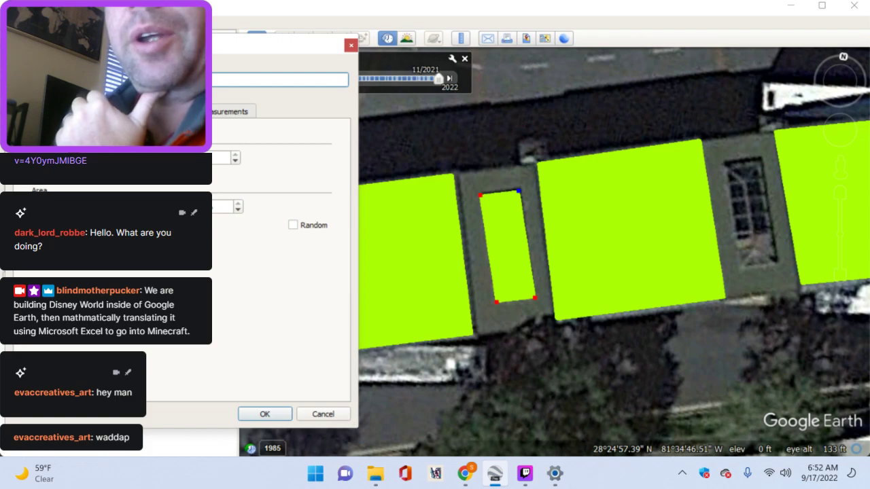
{"action": "left_click", "coordinate": [75, 188]}
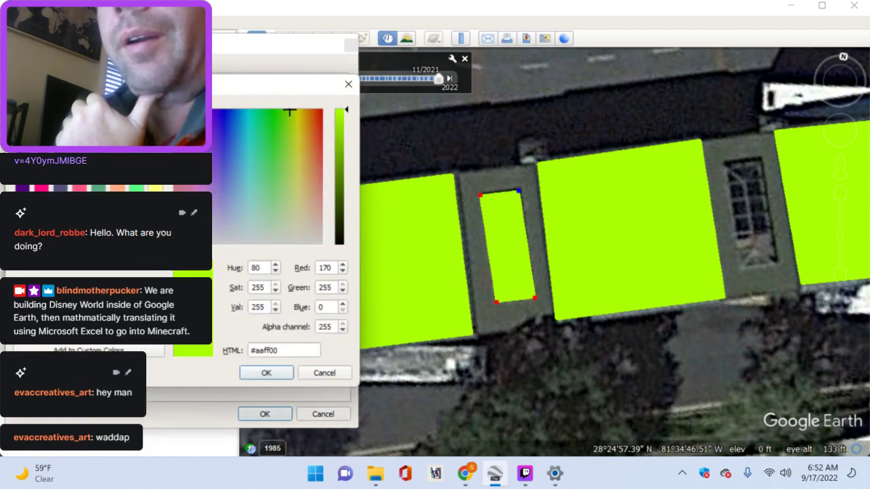
{"action": "left_click", "coordinate": [64, 179]}
{"action": "left_click", "coordinate": [80, 191]}
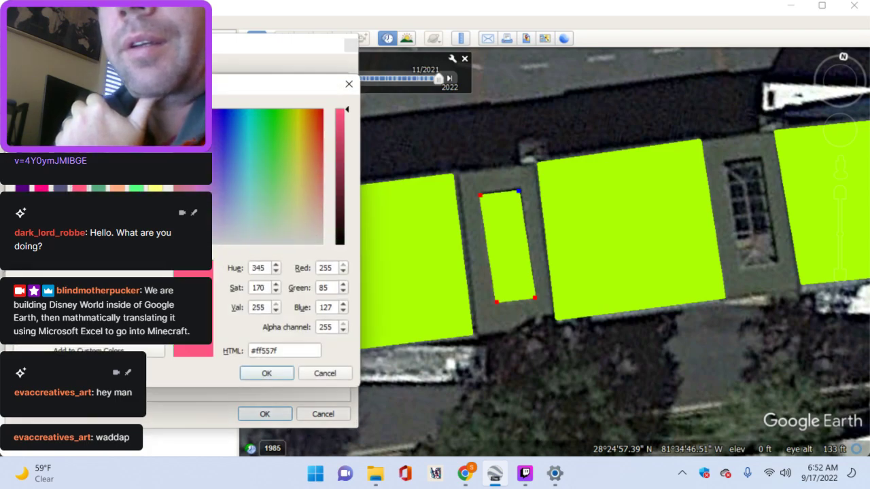
{"action": "left_click", "coordinate": [264, 373]}
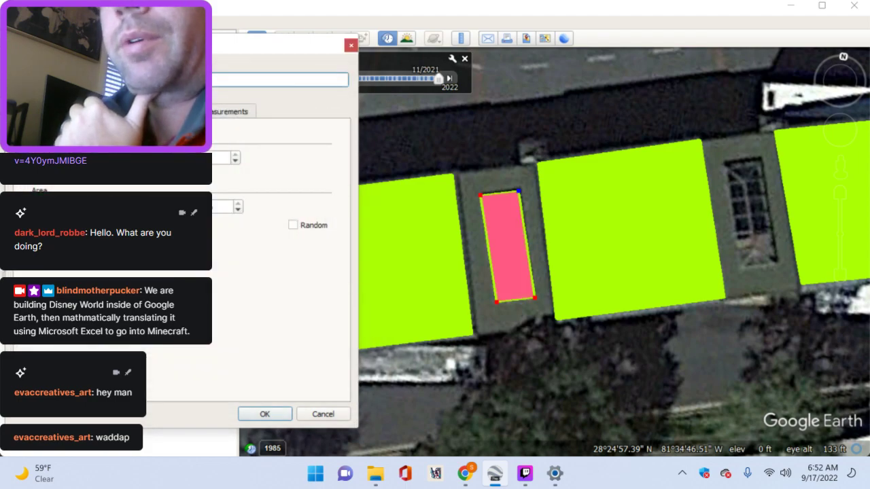
Step: Set the skylight polygon's outline colour to #aa557f
{"action": "left_click", "coordinate": [75, 189]}
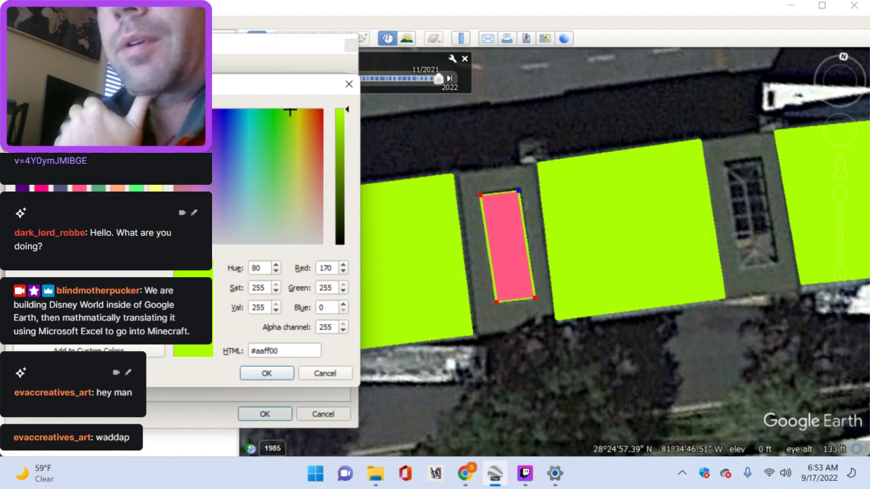
{"action": "left_click", "coordinate": [98, 155]}
{"action": "left_click", "coordinate": [98, 140]}
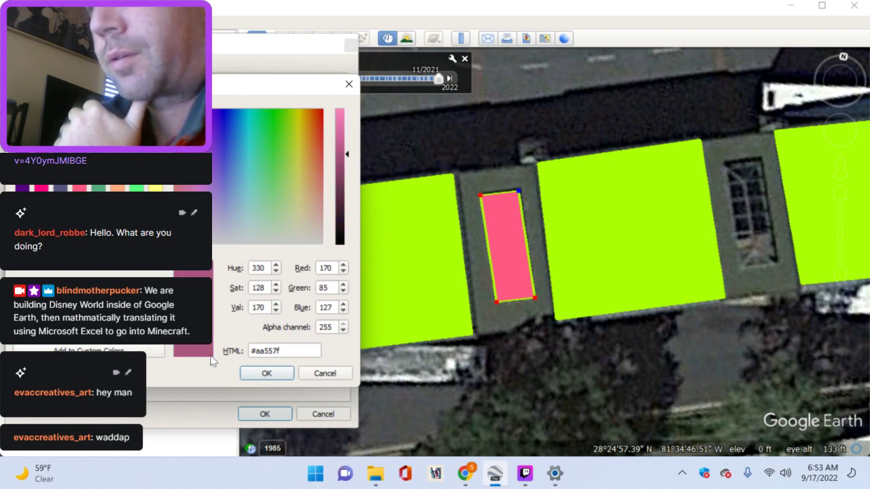
{"action": "left_click", "coordinate": [252, 374]}
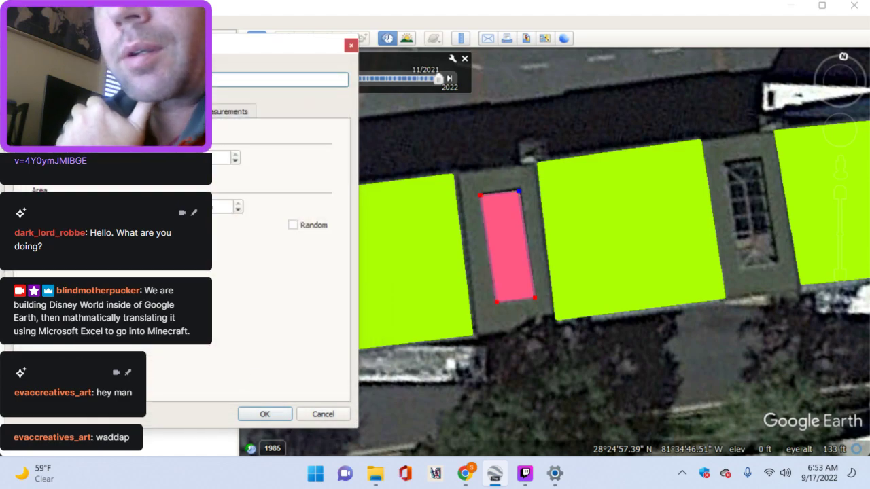
Step: Try to copy the fill's colour code #ff557f into the polygon's outline colour
{"action": "left_click", "coordinate": [183, 206]}
{"action": "left_click", "coordinate": [292, 351]}
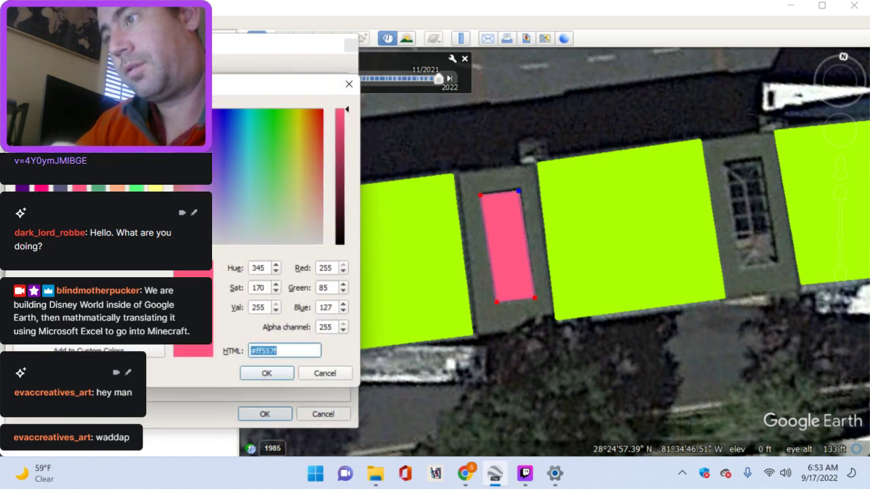
{"action": "left_click", "coordinate": [281, 379]}
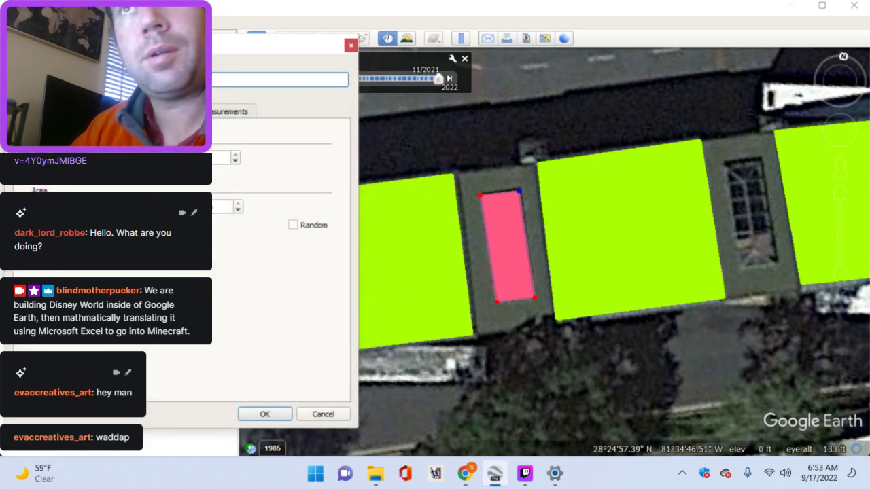
{"action": "left_click", "coordinate": [183, 207]}
{"action": "triple_click", "coordinate": [279, 351]}
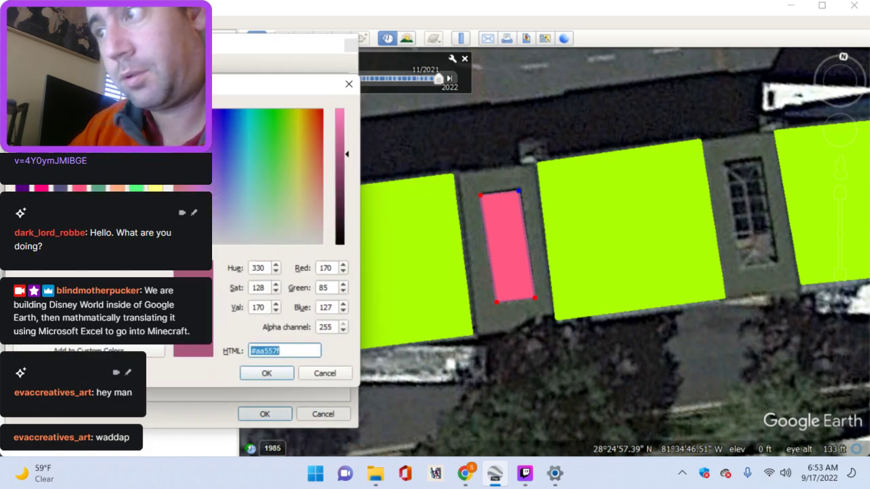
{"action": "left_click", "coordinate": [284, 351]}
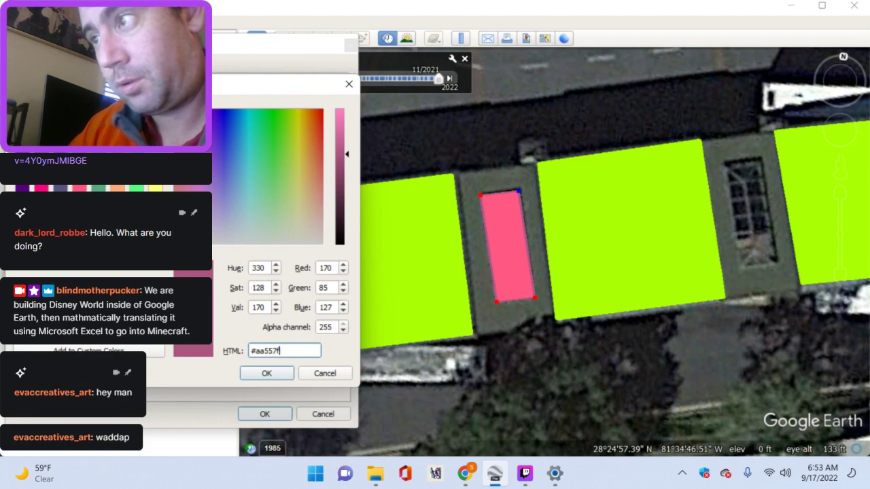
{"action": "left_click", "coordinate": [266, 374]}
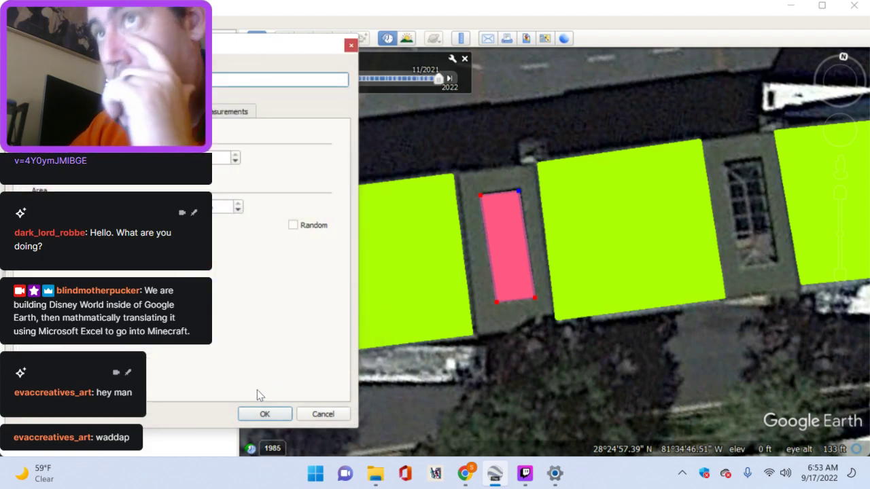
Step: Match the skylight polygon's outline colour to its fill, #ff557f, and save the polygon
{"action": "left_click", "coordinate": [82, 206]}
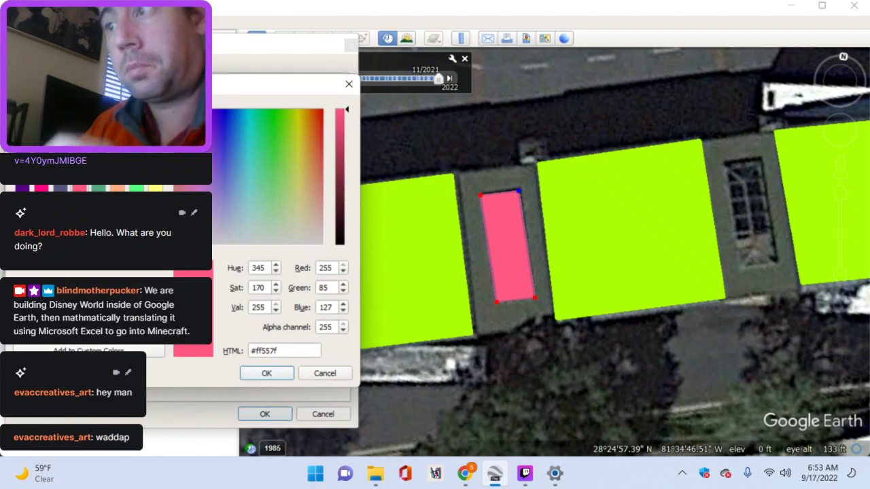
{"action": "double_click", "coordinate": [285, 351]}
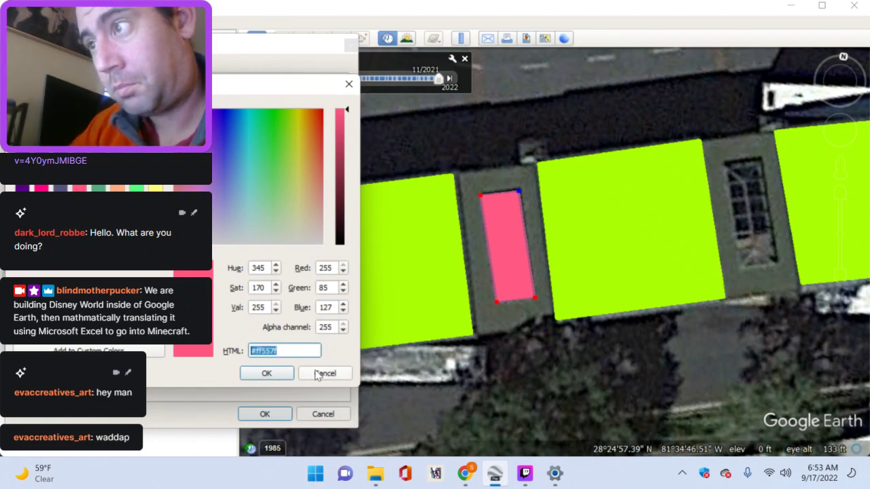
{"action": "left_click", "coordinate": [267, 373]}
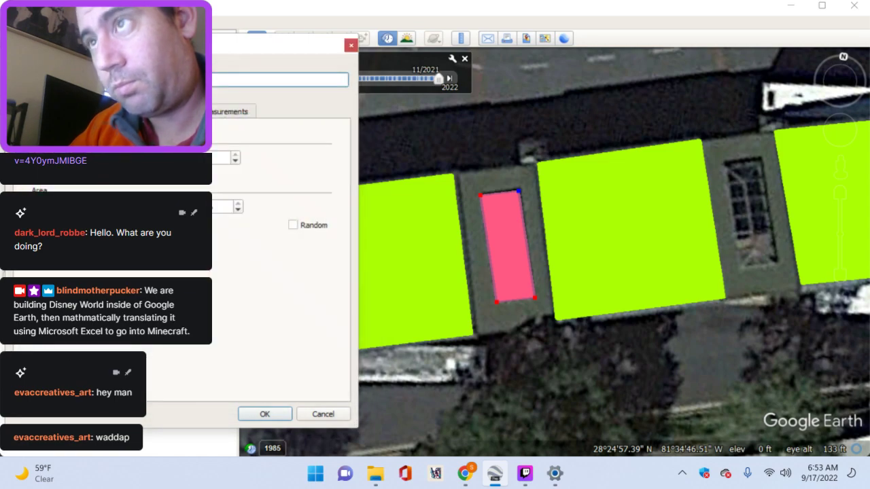
{"action": "left_click", "coordinate": [170, 206]}
{"action": "key", "text": "Tab"}
{"action": "type", "text": "#ff557f"}
{"action": "left_click", "coordinate": [266, 375]}
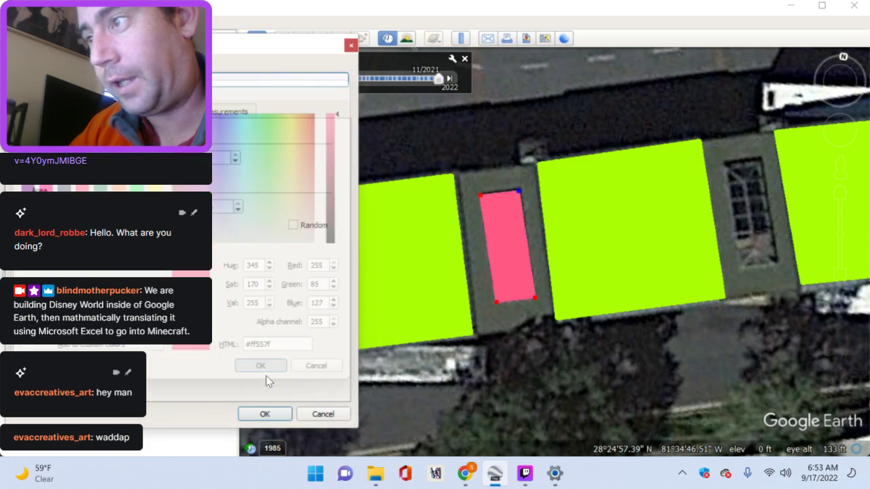
{"action": "left_click", "coordinate": [270, 413]}
Step: Trace the second skylight from the row's west end as a pink four-corner polygon, adjusting its northwest corner to the frame
{"action": "left_click_drag", "start_coordinate": [621, 237], "coordinate": [444, 216]}
{"action": "left_click", "coordinate": [304, 39]}
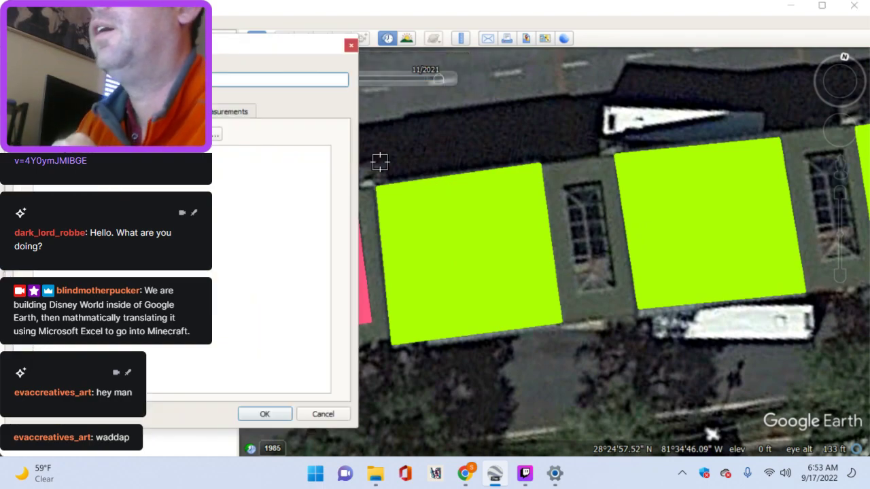
{"action": "left_click", "coordinate": [562, 189]}
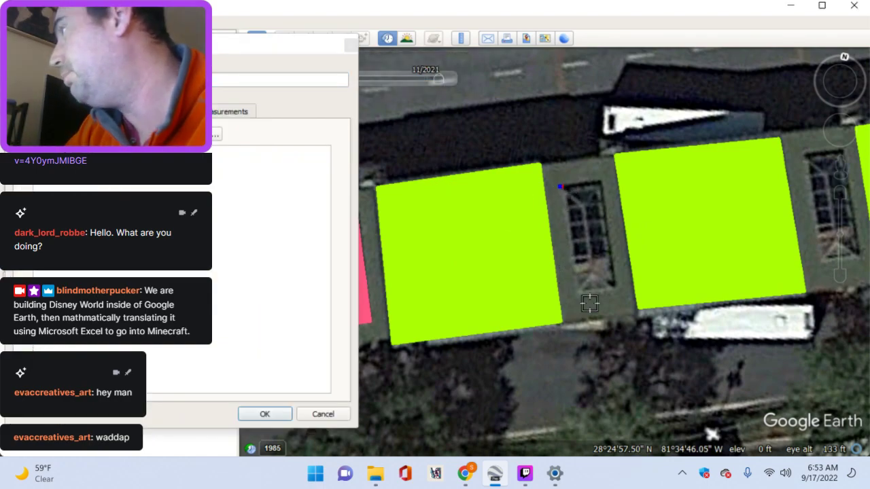
{"action": "left_click", "coordinate": [577, 296]}
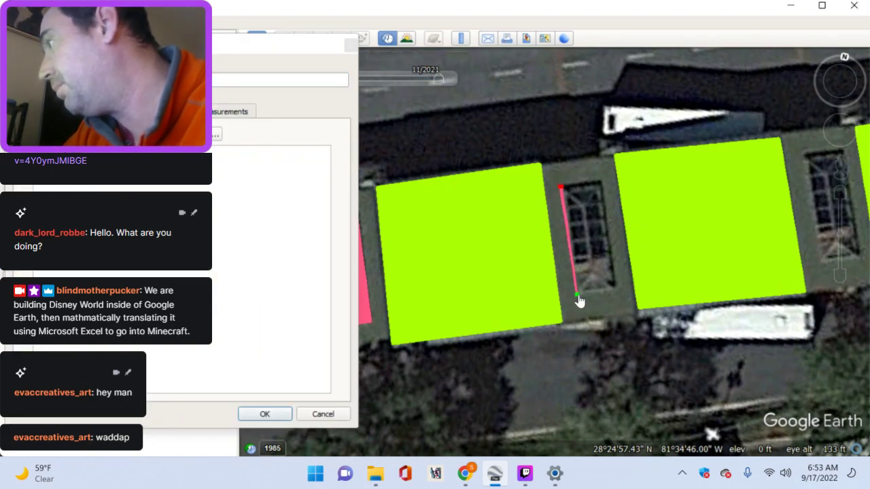
{"action": "left_click", "coordinate": [615, 291]}
{"action": "left_click", "coordinate": [602, 186]}
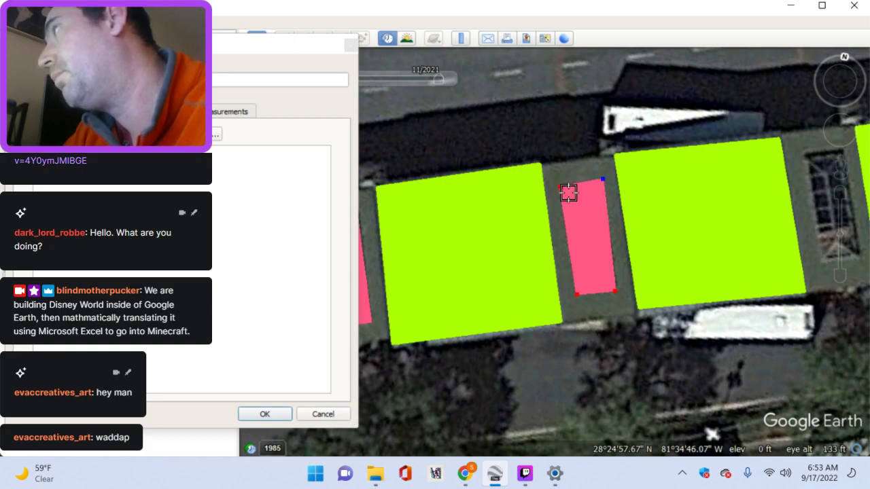
{"action": "left_click", "coordinate": [572, 197]}
{"action": "mouse_move", "coordinate": [573, 202]}
{"action": "left_mouse_down"}
{"action": "mouse_move", "coordinate": [574, 191]}
{"action": "mouse_move", "coordinate": [560, 191]}
{"action": "left_mouse_up"}
{"action": "right_click", "coordinate": [570, 199]}
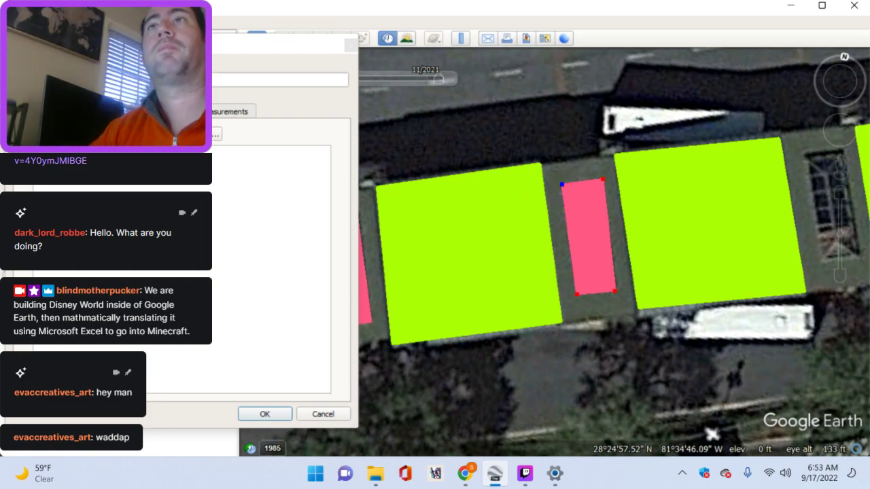
{"action": "left_click", "coordinate": [246, 60]}
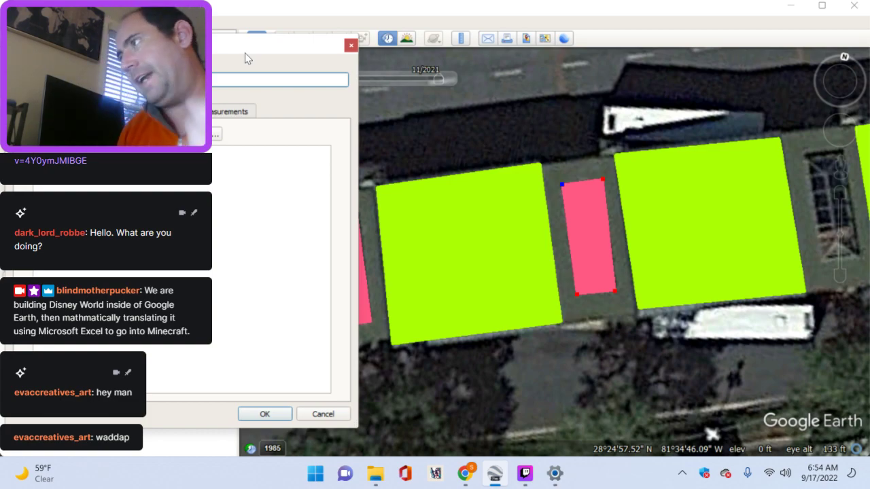
{"action": "key", "text": "Return"}
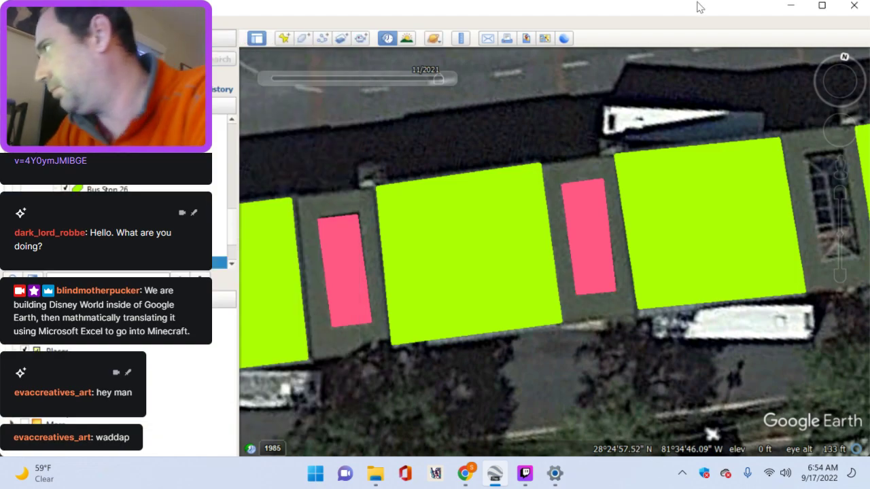
Step: Trace the third skylight from the row's west end as a new pink four-corner polygon
{"action": "left_click_drag", "start_coordinate": [734, 220], "coordinate": [517, 225]}
{"action": "left_click_drag", "start_coordinate": [641, 245], "coordinate": [584, 237]}
{"action": "left_click", "coordinate": [303, 38]}
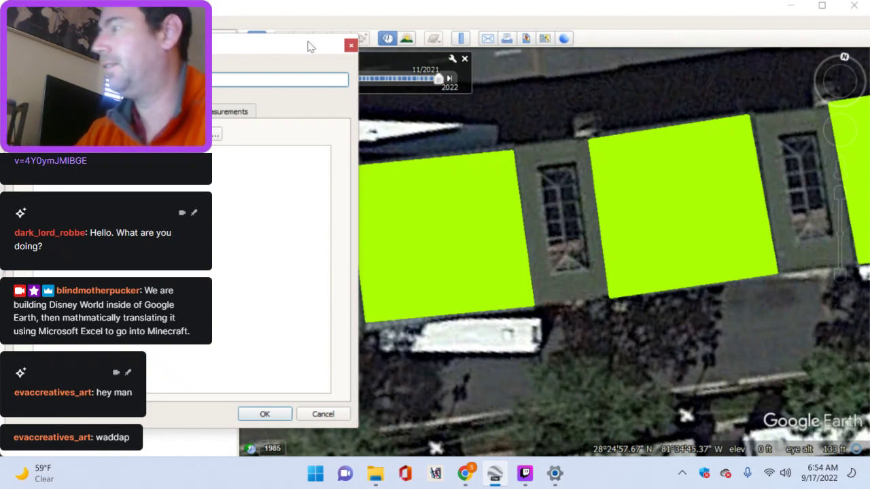
{"action": "left_click", "coordinate": [533, 168]}
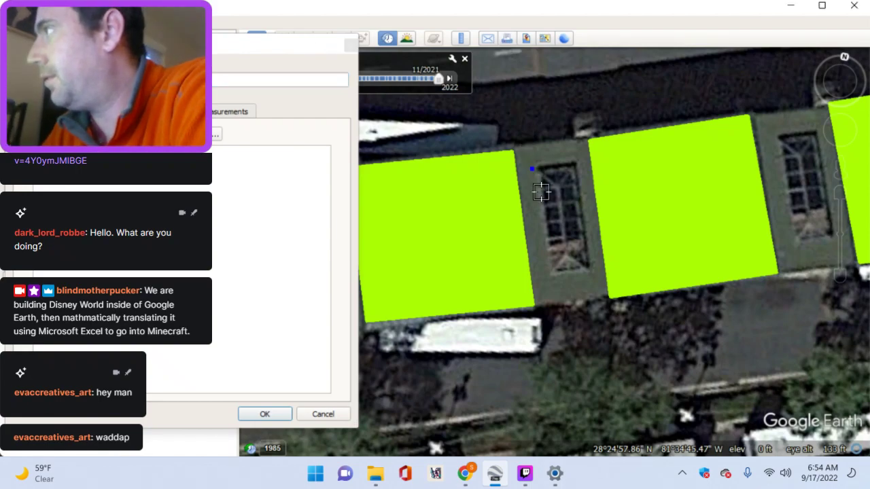
{"action": "left_click", "coordinate": [554, 275]}
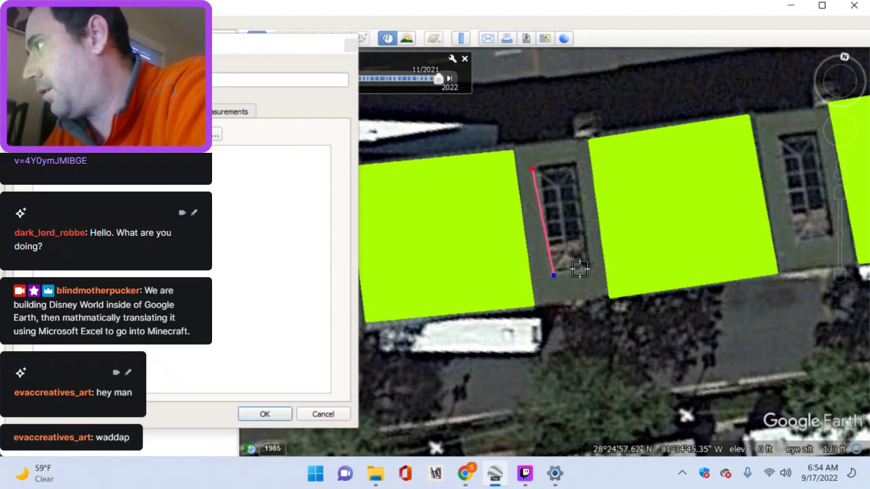
{"action": "left_click", "coordinate": [590, 271]}
{"action": "left_click", "coordinate": [573, 164]}
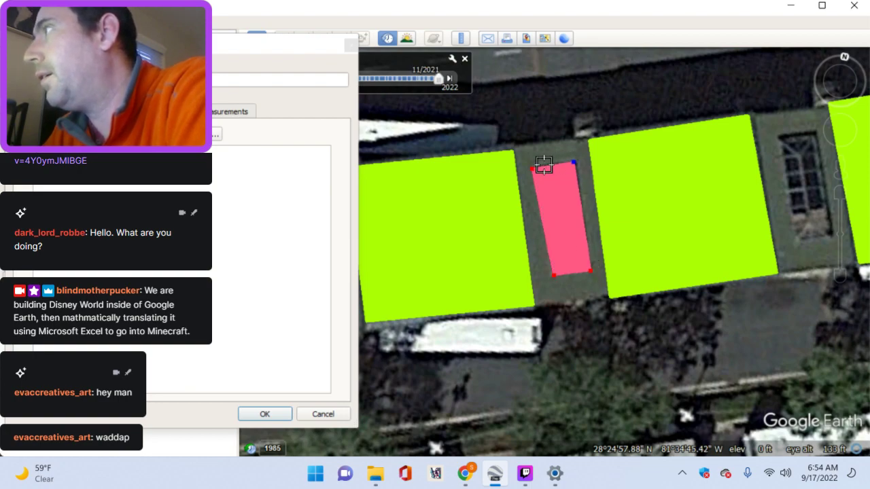
Step: Adjust the northwest, southeast and southwest corners of the third skylight polygon to the frame and save it
{"action": "left_click_drag", "start_coordinate": [534, 170], "coordinate": [540, 168]}
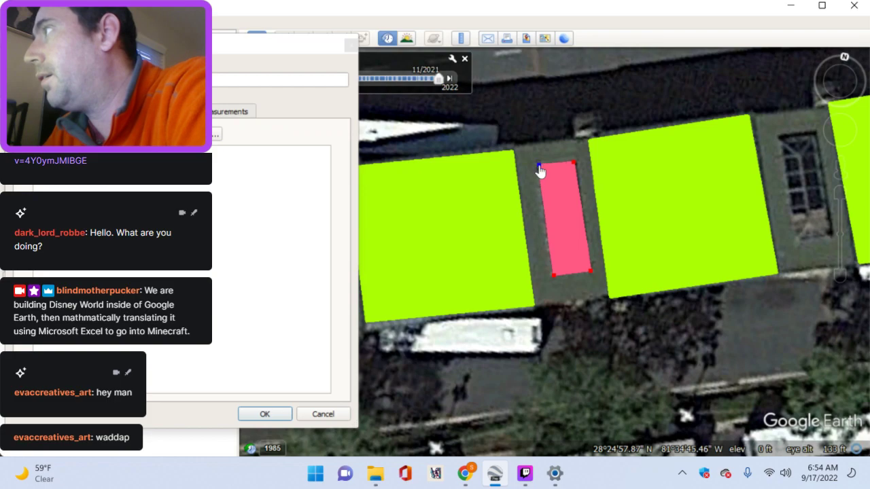
{"action": "mouse_move", "coordinate": [590, 272]}
{"action": "left_mouse_down"}
{"action": "mouse_move", "coordinate": [581, 273]}
{"action": "mouse_move", "coordinate": [588, 270]}
{"action": "left_mouse_up"}
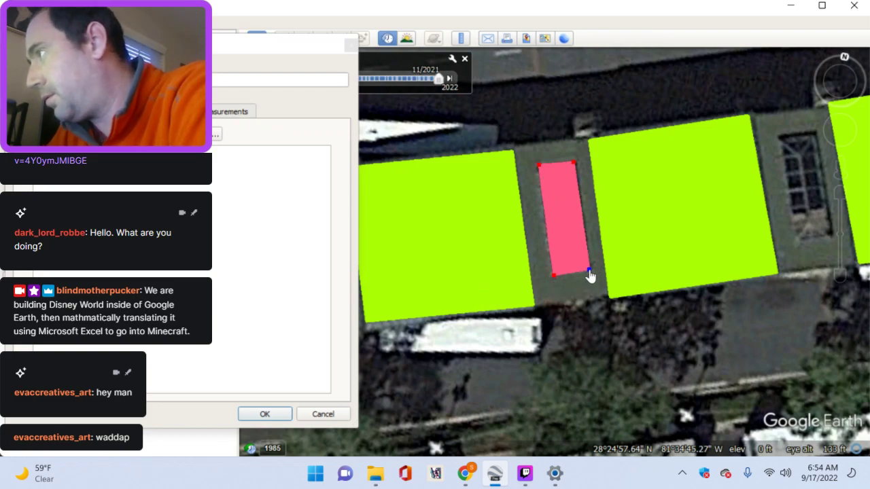
{"action": "mouse_move", "coordinate": [553, 276]}
{"action": "left_mouse_down"}
{"action": "mouse_move", "coordinate": [565, 276]}
{"action": "mouse_move", "coordinate": [555, 278]}
{"action": "left_mouse_up"}
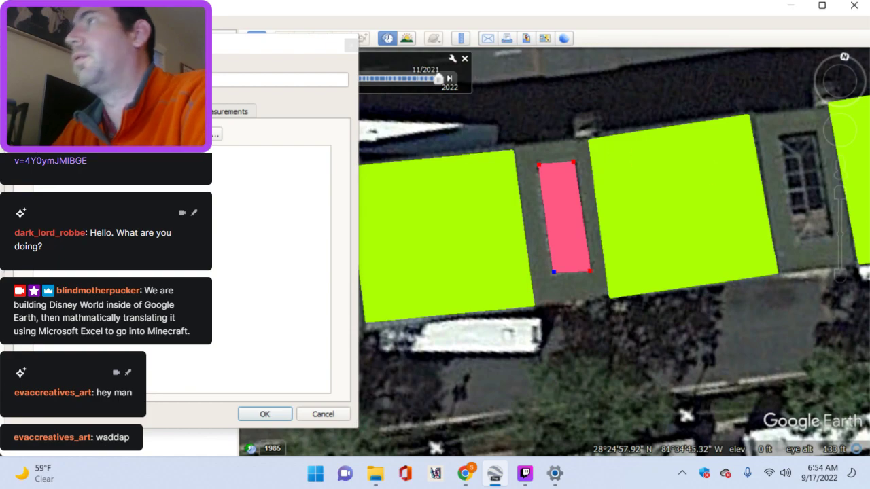
{"action": "left_click", "coordinate": [267, 414]}
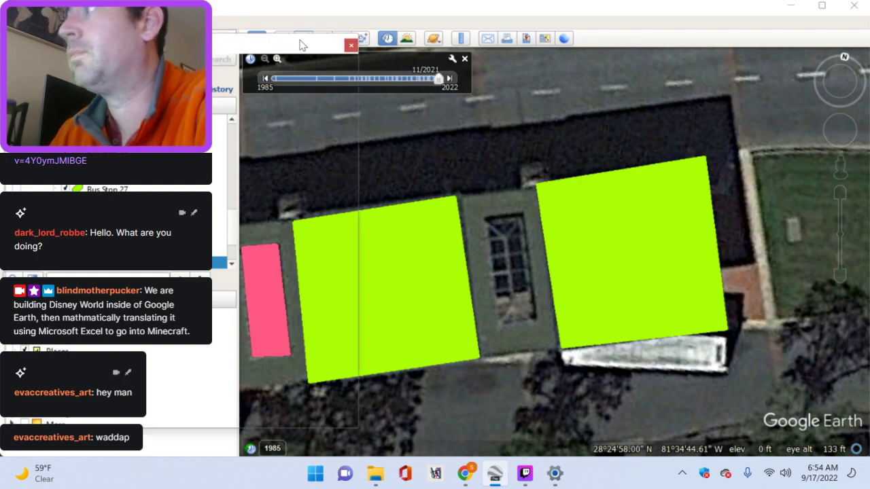
Step: Trace the last skylight at the row's east end as a pink four-corner polygon and save it
{"action": "left_click", "coordinate": [303, 41]}
{"action": "left_click", "coordinate": [484, 218]}
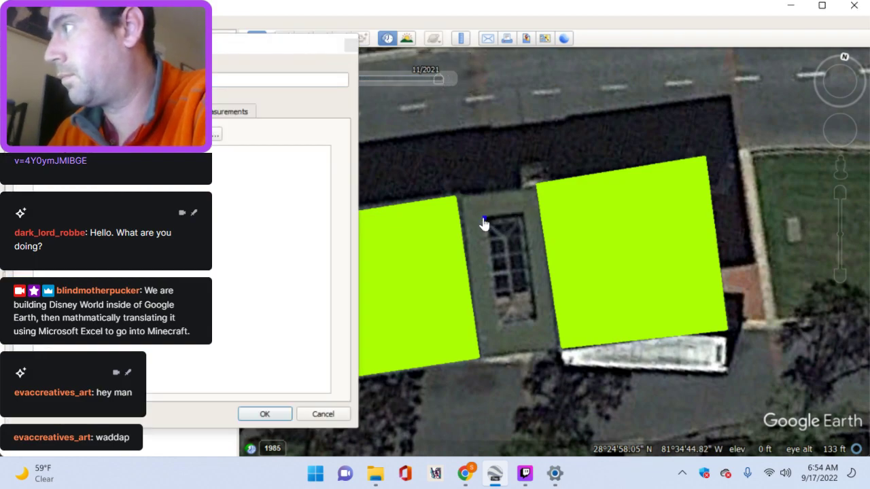
{"action": "left_click", "coordinate": [521, 215]}
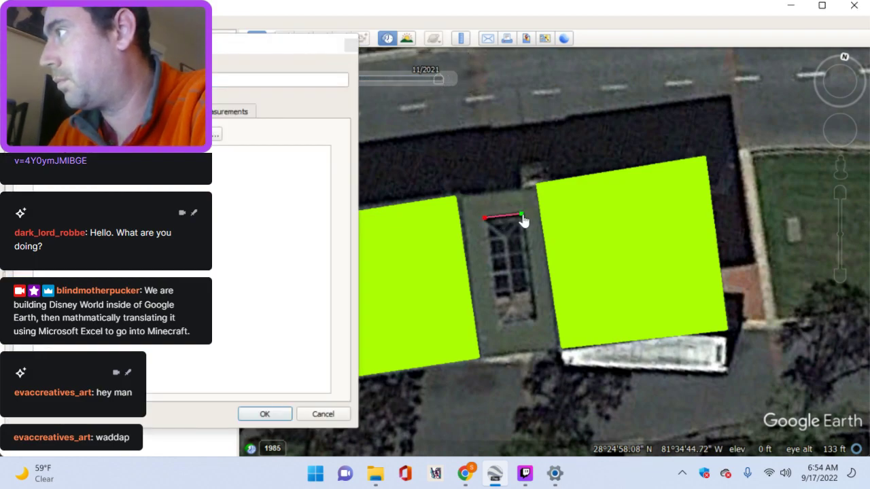
{"action": "left_click", "coordinate": [538, 319]}
{"action": "left_click", "coordinate": [503, 324]}
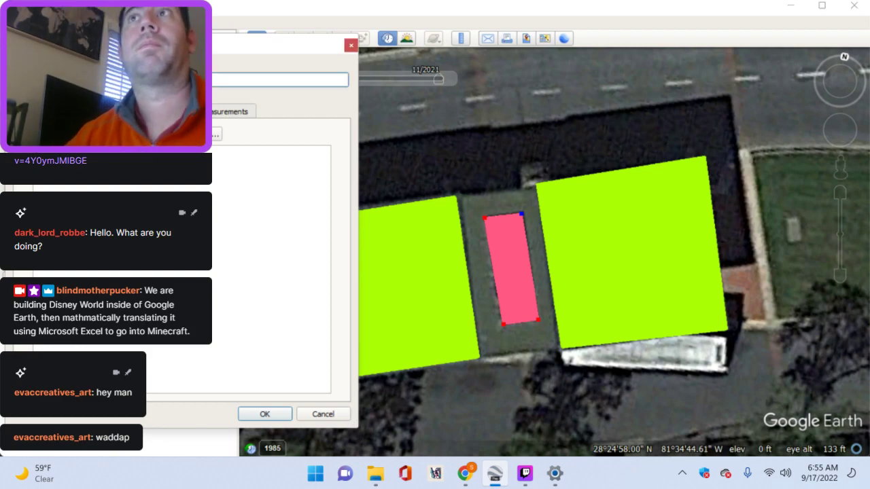
{"action": "left_click", "coordinate": [278, 79]}
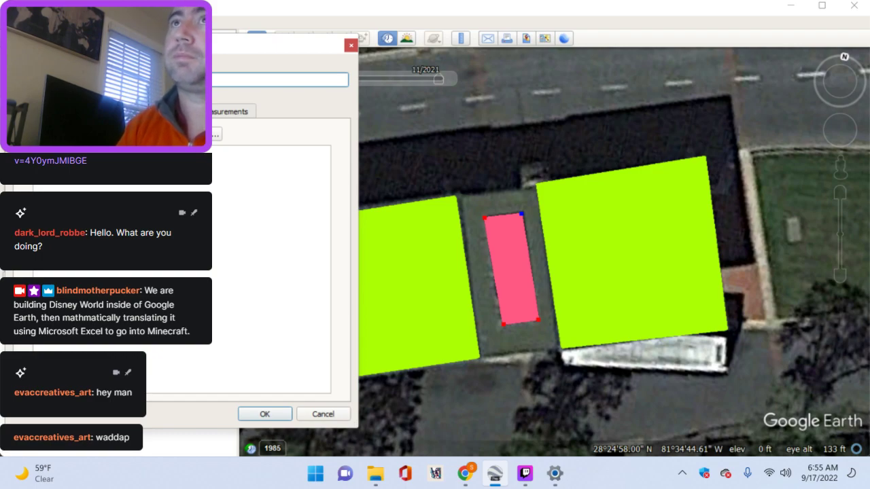
{"action": "key", "text": "Return"}
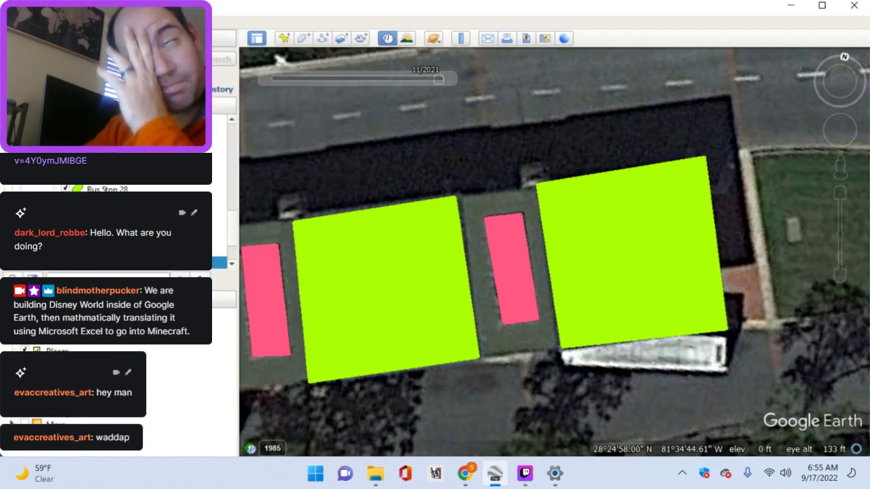
Step: Trace the westernmost skylight of the shelter row farther south as a pink four-corner polygon and save it
{"action": "left_click_drag", "start_coordinate": [511, 351], "coordinate": [628, 296]}
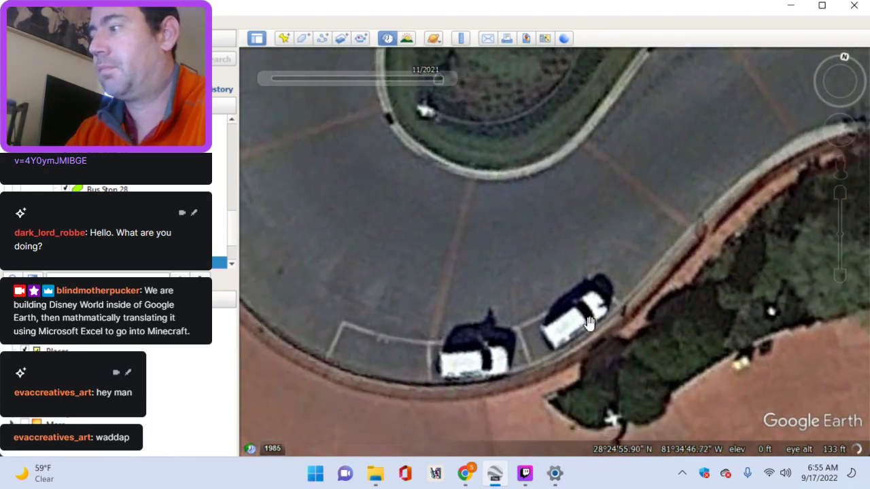
{"action": "left_click_drag", "start_coordinate": [590, 323], "coordinate": [476, 239]}
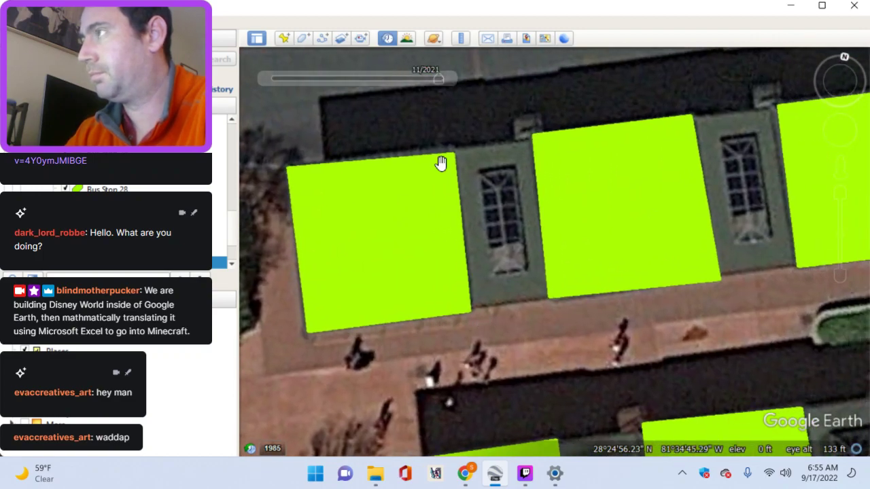
{"action": "left_click", "coordinate": [304, 39]}
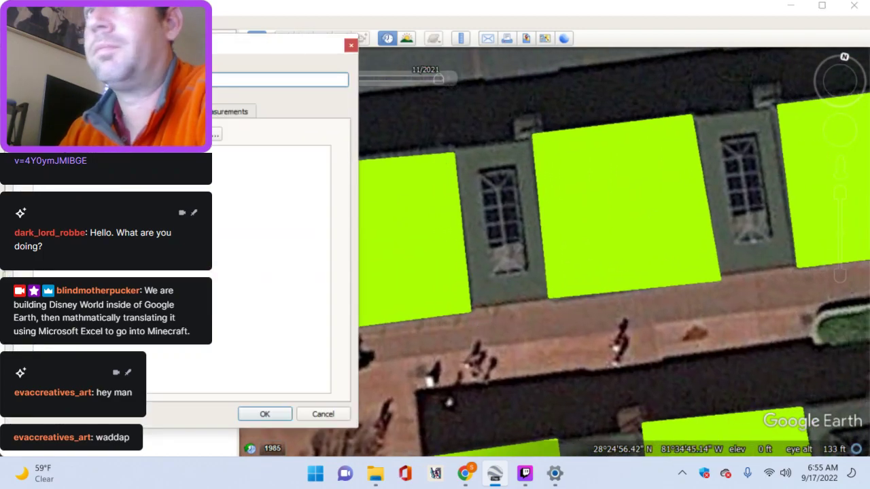
{"action": "left_click", "coordinate": [479, 171]}
{"action": "left_click", "coordinate": [516, 165]}
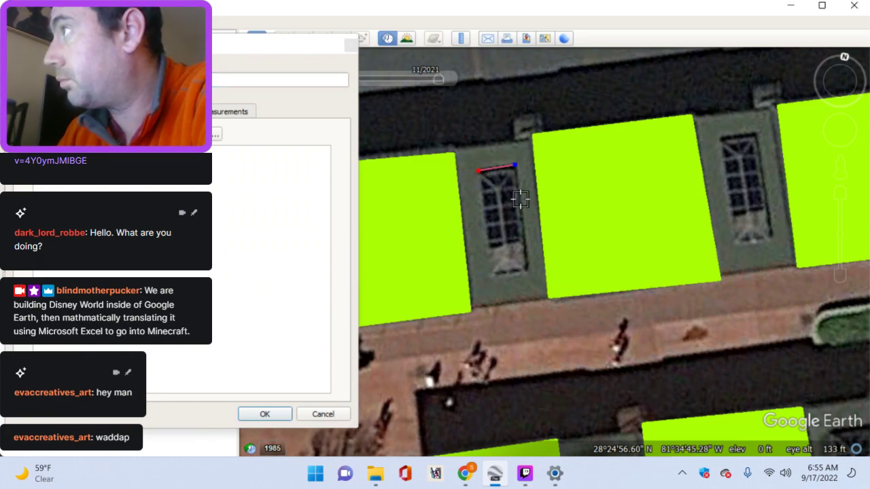
{"action": "left_click", "coordinate": [528, 269]}
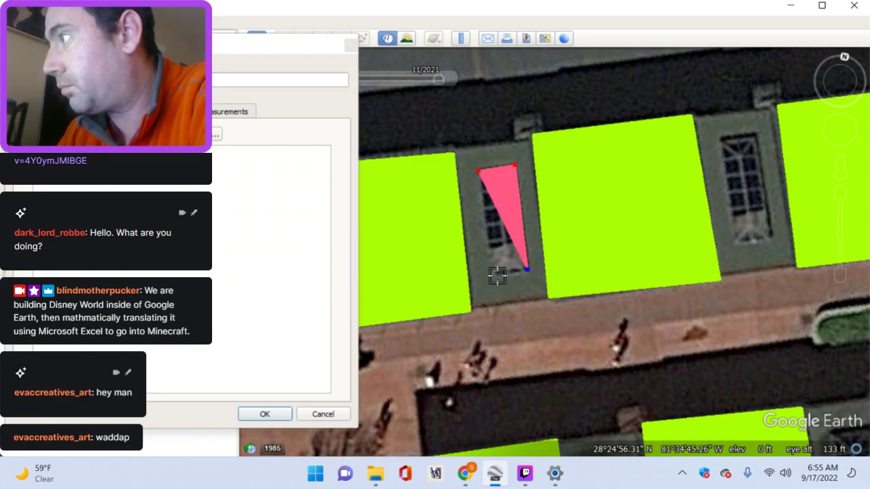
{"action": "left_click", "coordinate": [493, 272]}
{"action": "left_click", "coordinate": [190, 79]}
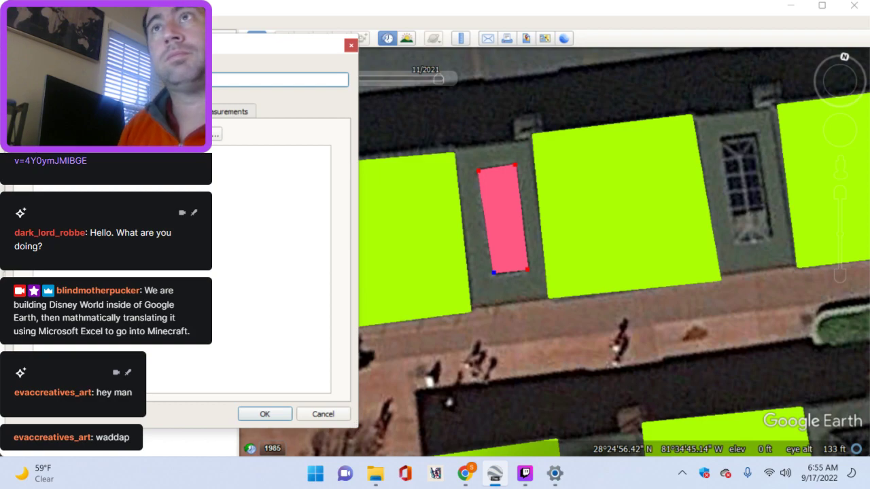
{"action": "key", "text": "Return"}
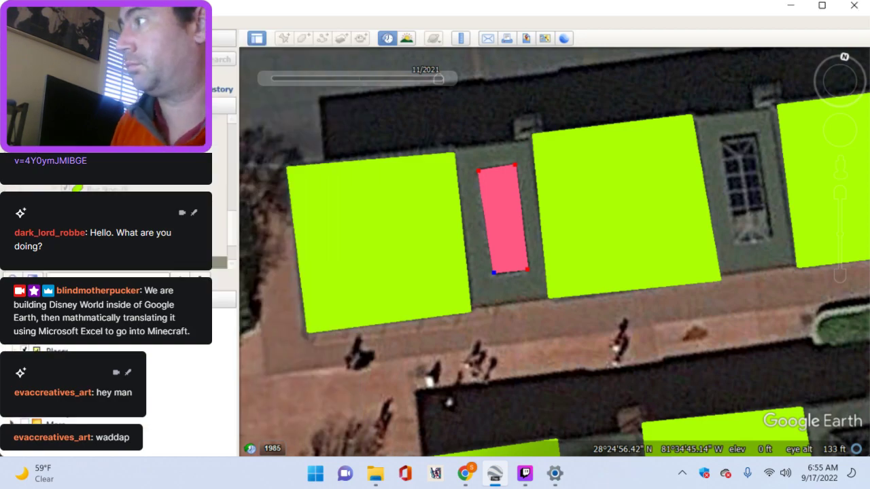
Step: Draw a four-corner polygon named Skylight AC6 over the roof skylight just east of the pink one already traced
{"action": "left_click_drag", "start_coordinate": [690, 156], "coordinate": [501, 181]}
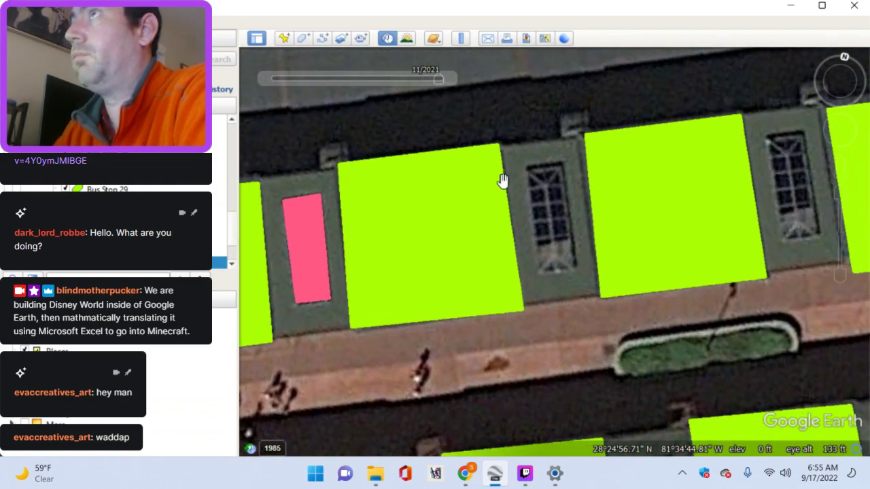
{"action": "left_click", "coordinate": [303, 37]}
{"action": "left_click", "coordinate": [528, 167]}
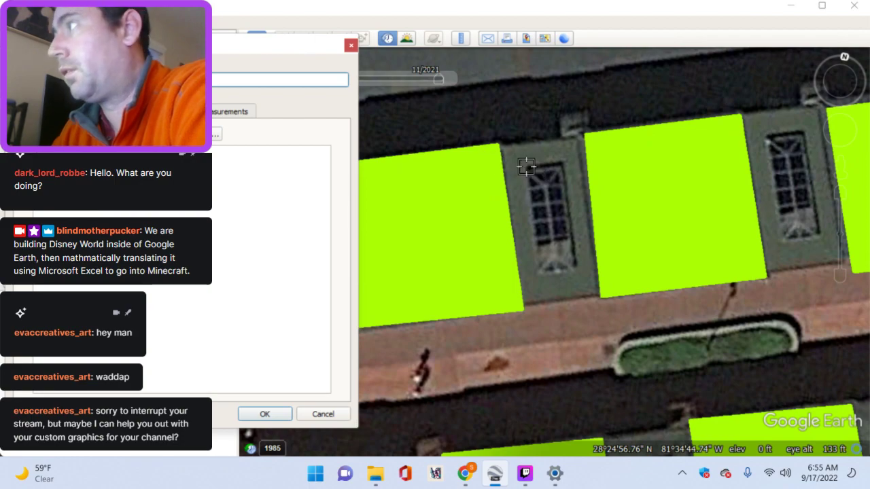
{"action": "left_click", "coordinate": [543, 272]}
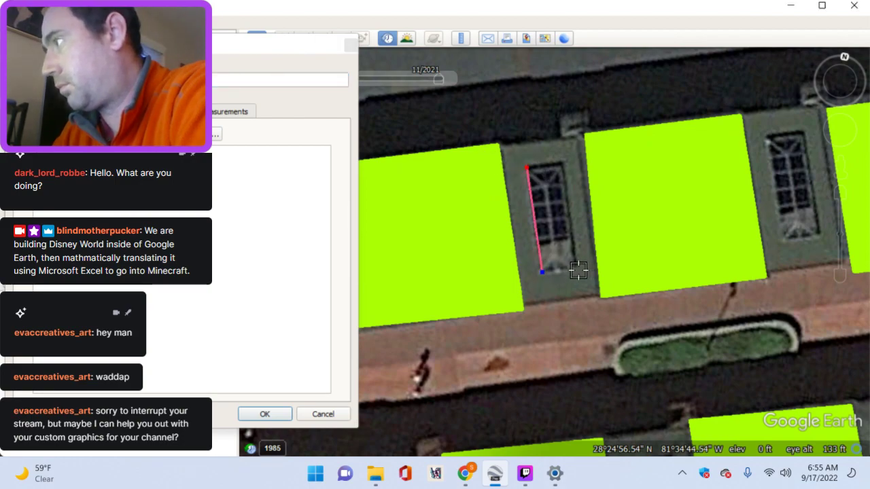
{"action": "left_click", "coordinate": [577, 271]}
{"action": "left_click", "coordinate": [561, 161]}
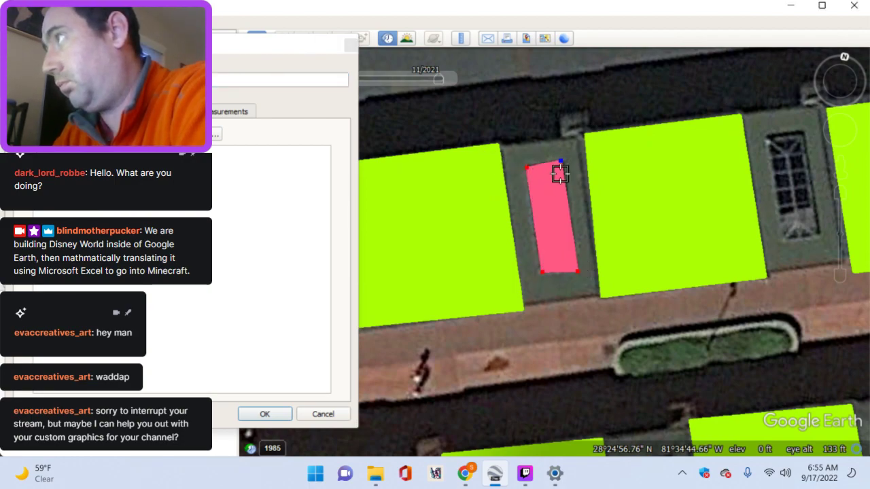
{"action": "left_click", "coordinate": [293, 61]}
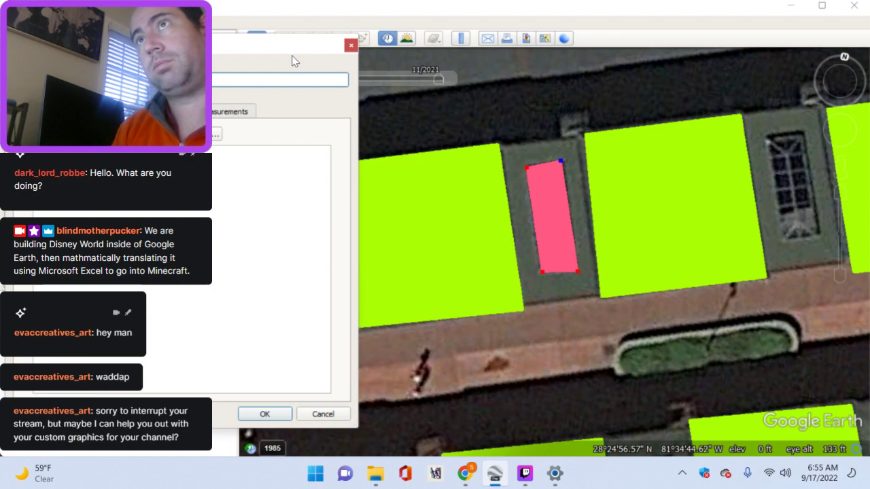
{"action": "key", "text": "Return"}
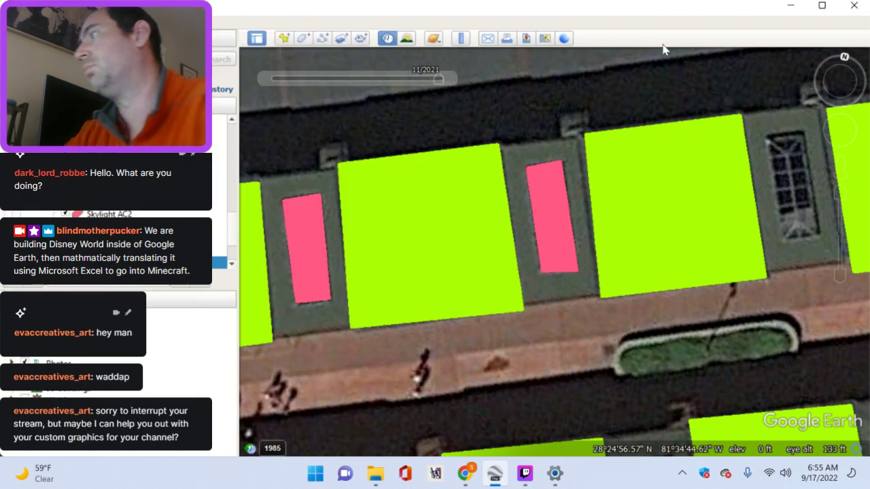
Step: Add the polygon Skylight AC7 by tracing the four corners of the next roof skylight east of Skylight AC6
{"action": "left_click_drag", "start_coordinate": [564, 210], "coordinate": [484, 216]}
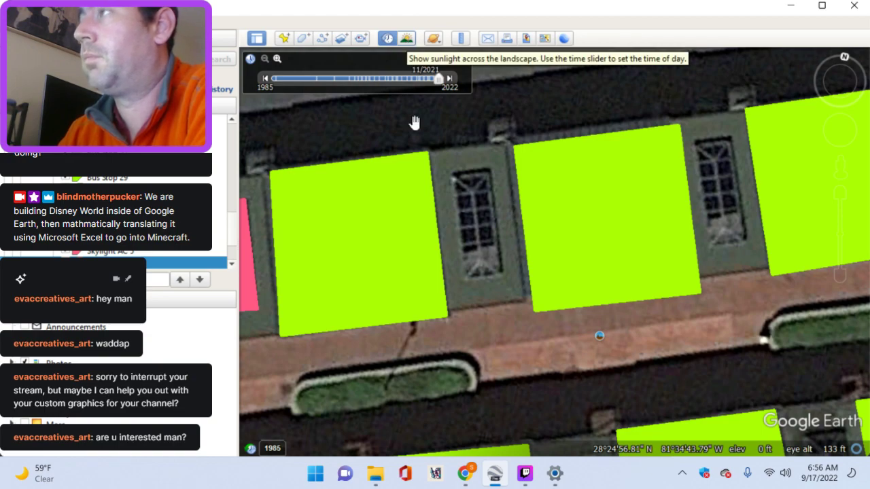
{"action": "left_click", "coordinate": [305, 41]}
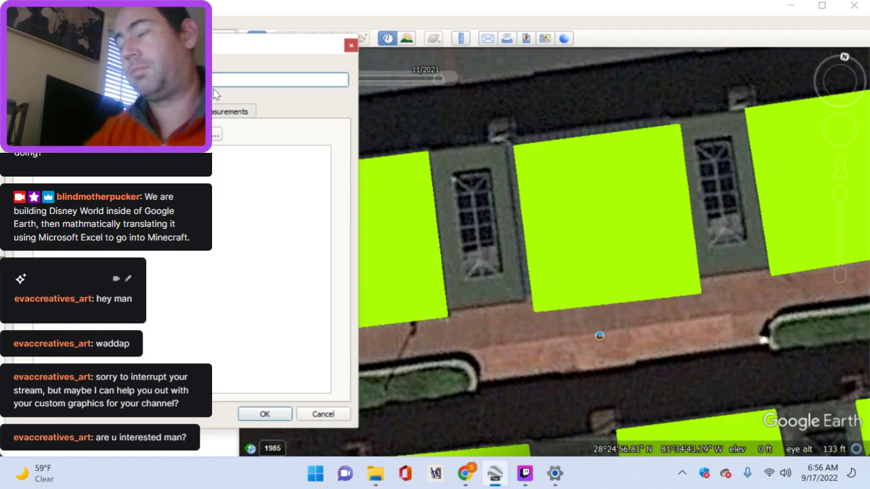
{"action": "left_click", "coordinate": [453, 172]}
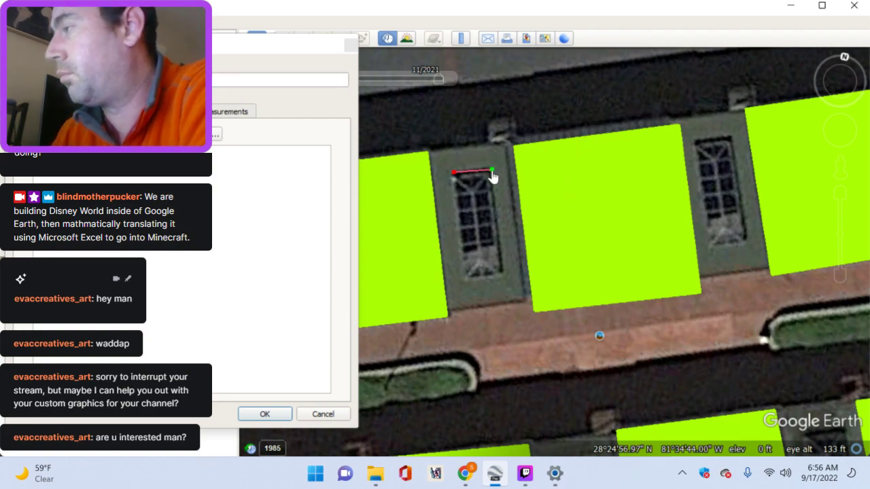
{"action": "left_click", "coordinate": [503, 275]}
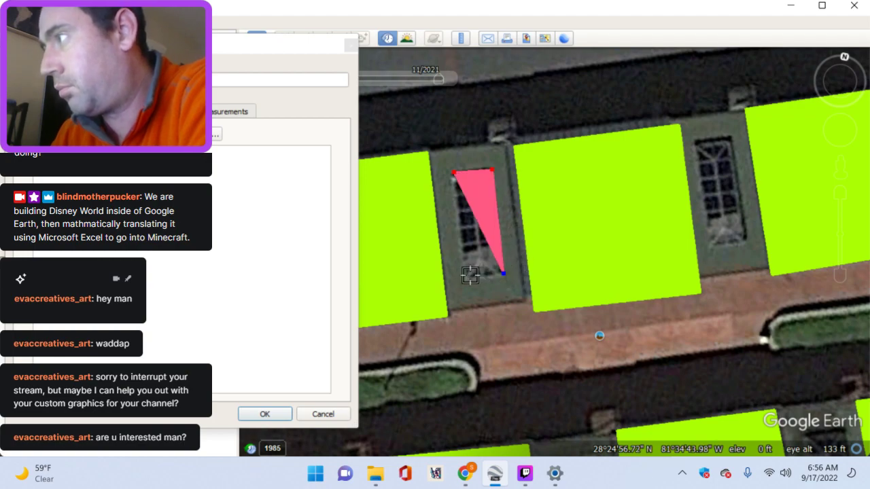
{"action": "left_click", "coordinate": [469, 276]}
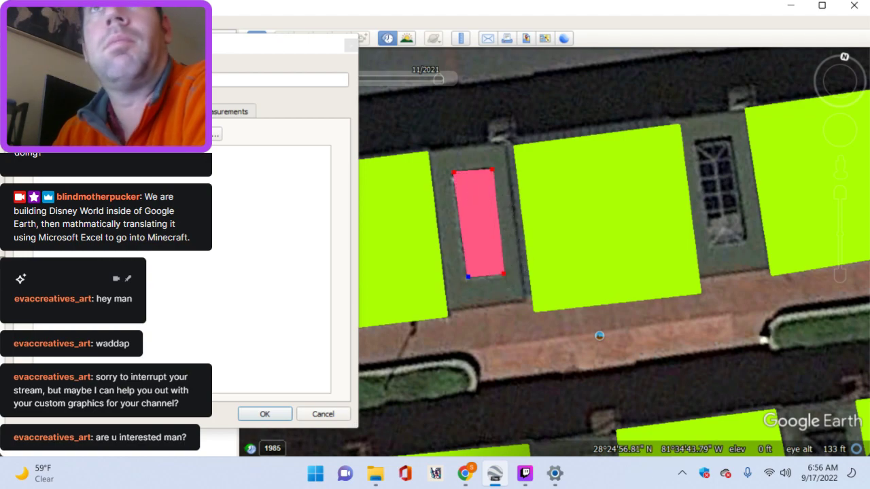
{"action": "left_click", "coordinate": [264, 414]}
Step: Add a polygon entry for the skylight east of Skylight AC7, reopen its properties and trace the skylight's four corners
{"action": "left_click_drag", "start_coordinate": [501, 223], "coordinate": [390, 247]}
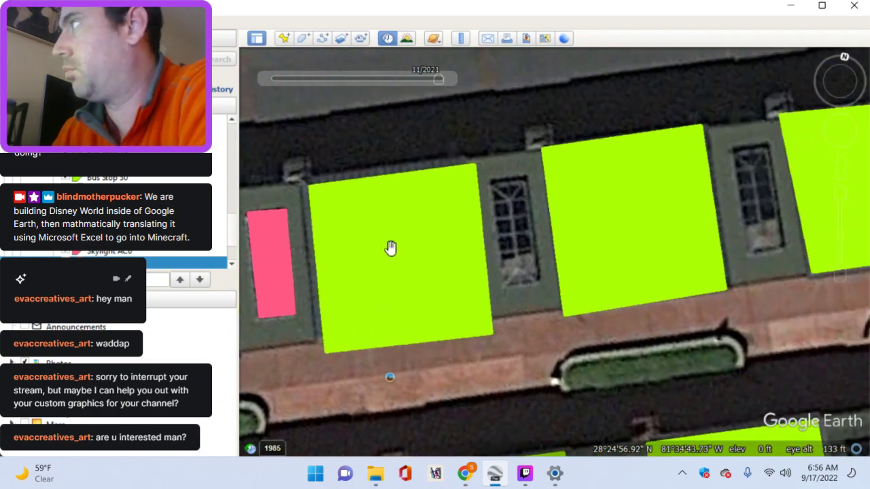
{"action": "left_click", "coordinate": [303, 38]}
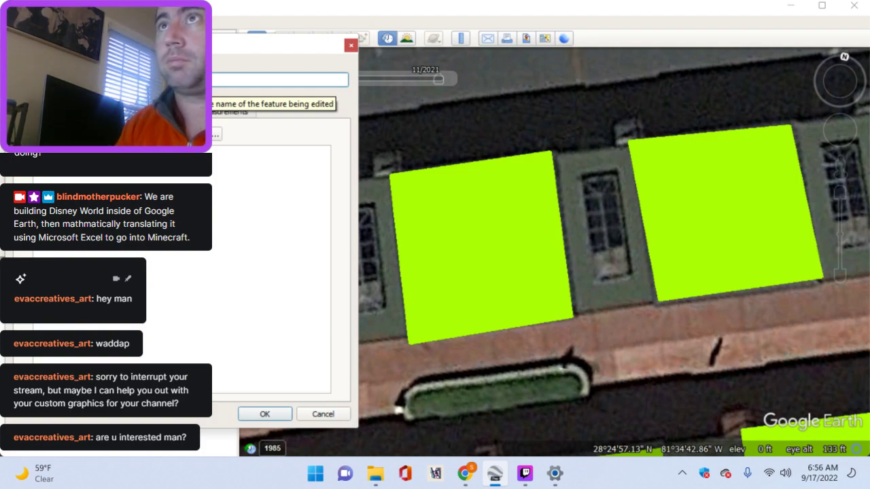
{"action": "key", "text": "Return"}
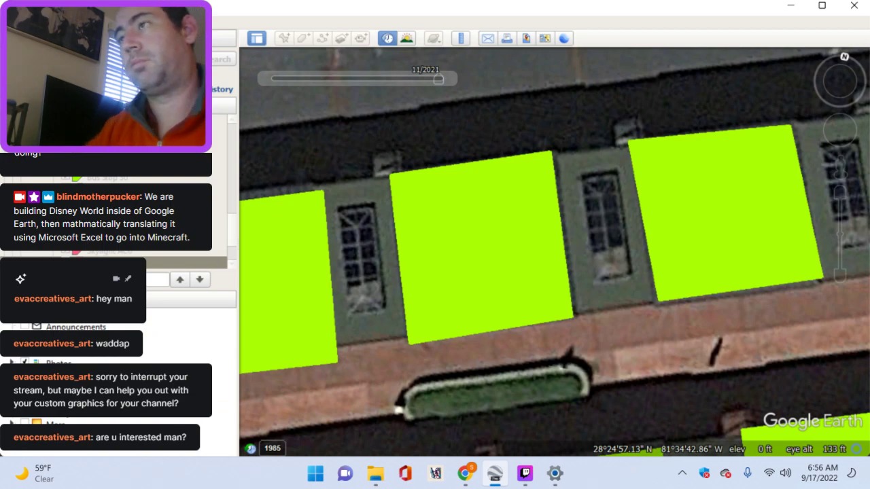
{"action": "right_click", "coordinate": [169, 259]}
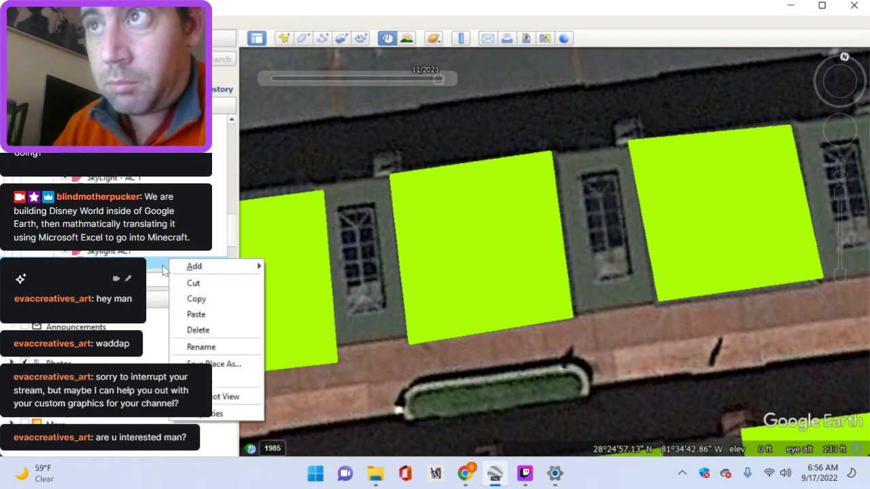
{"action": "left_click", "coordinate": [218, 414]}
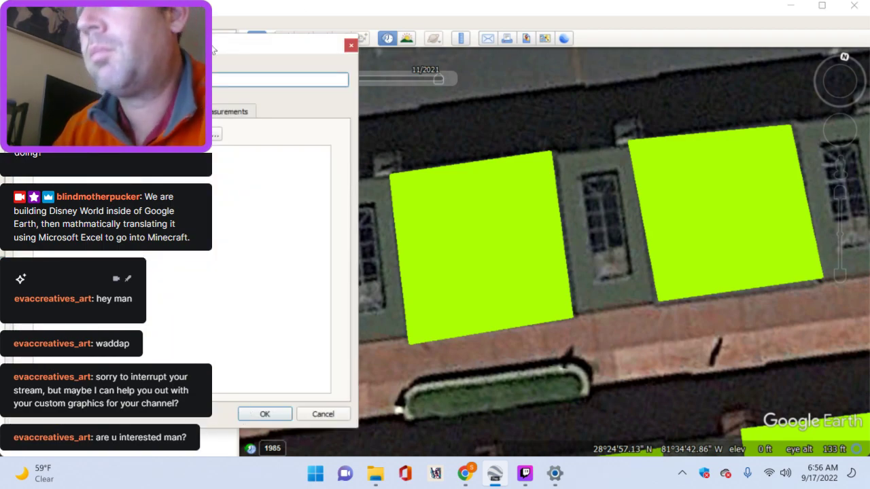
{"action": "left_click_drag", "start_coordinate": [191, 45], "coordinate": [0, 45]}
{"action": "left_click", "coordinate": [338, 208]}
{"action": "left_click", "coordinate": [374, 207]}
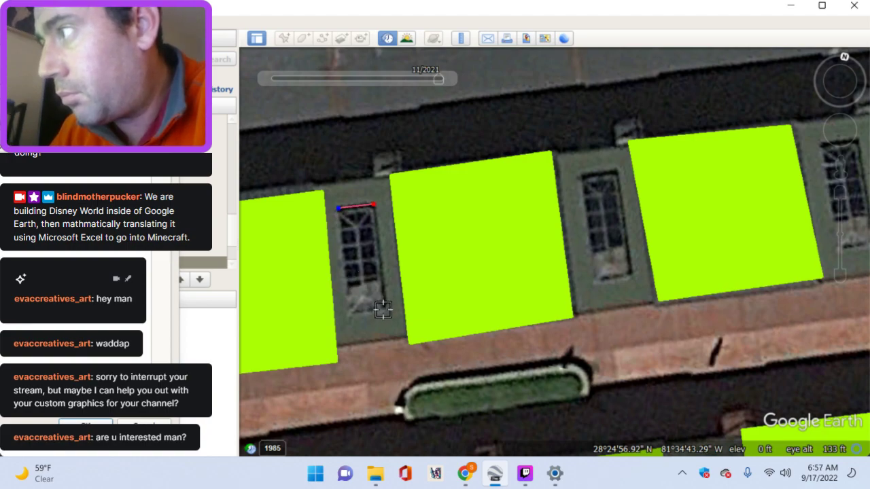
{"action": "left_click", "coordinate": [349, 314]}
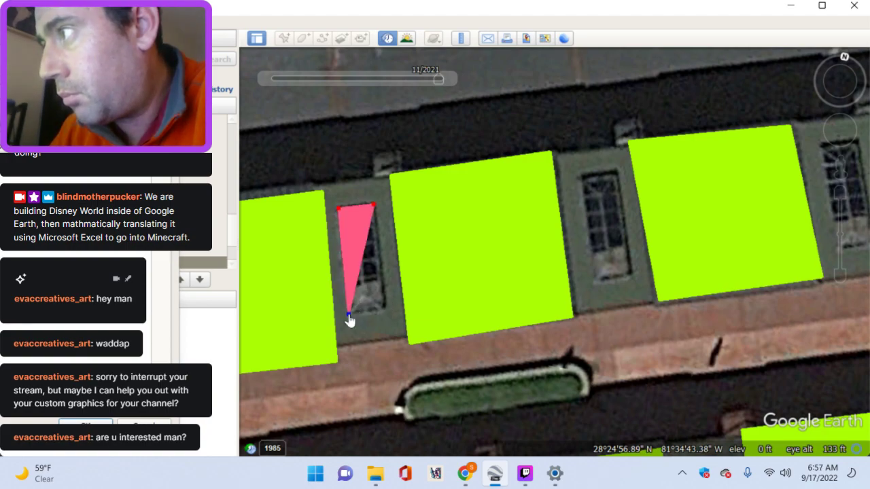
{"action": "left_click", "coordinate": [386, 310]}
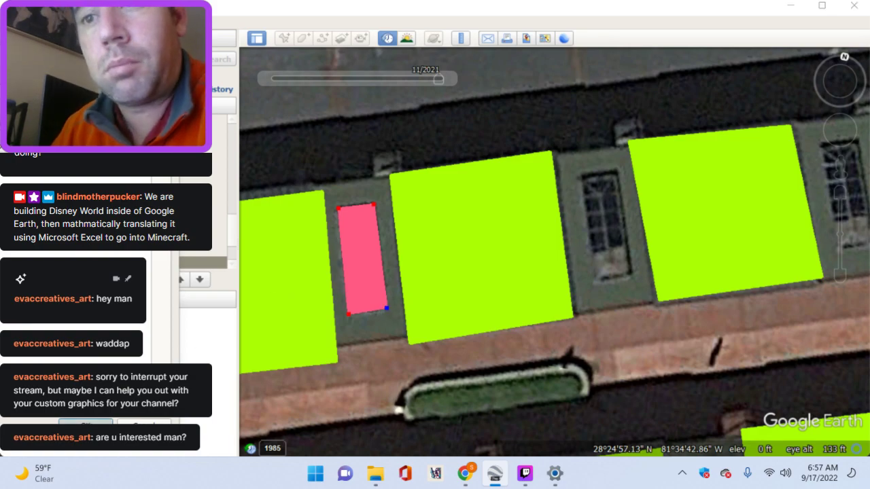
{"action": "key", "text": "Return"}
Step: Add a polygon entry named Skylight AC 9, reopen its properties and trace the next untraced skylight to the east
{"action": "left_click_drag", "start_coordinate": [639, 220], "coordinate": [538, 215]}
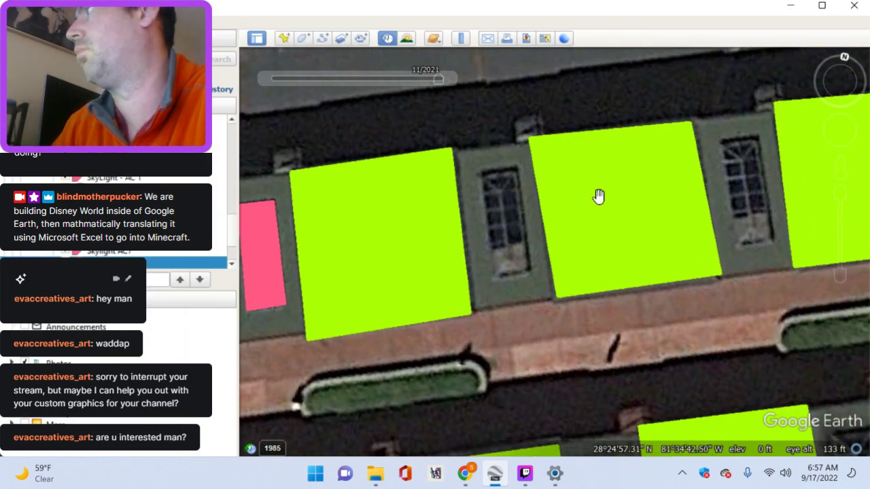
{"action": "left_click", "coordinate": [303, 38]}
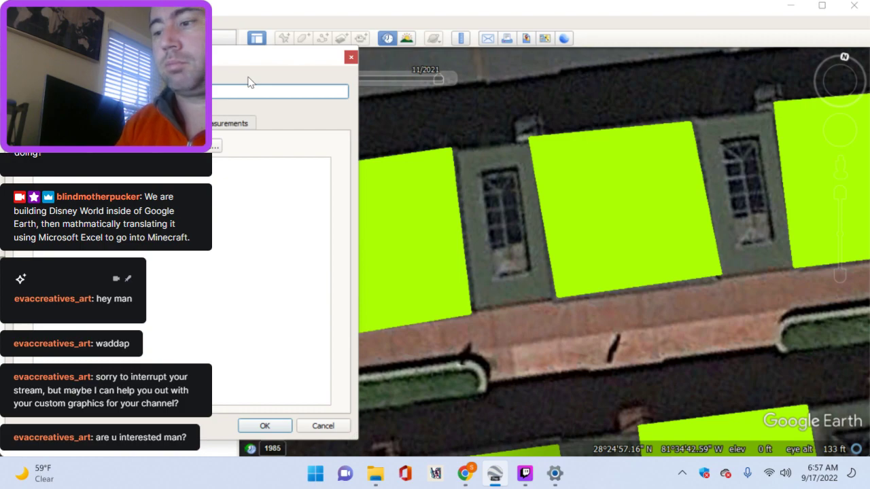
{"action": "key", "text": "Escape"}
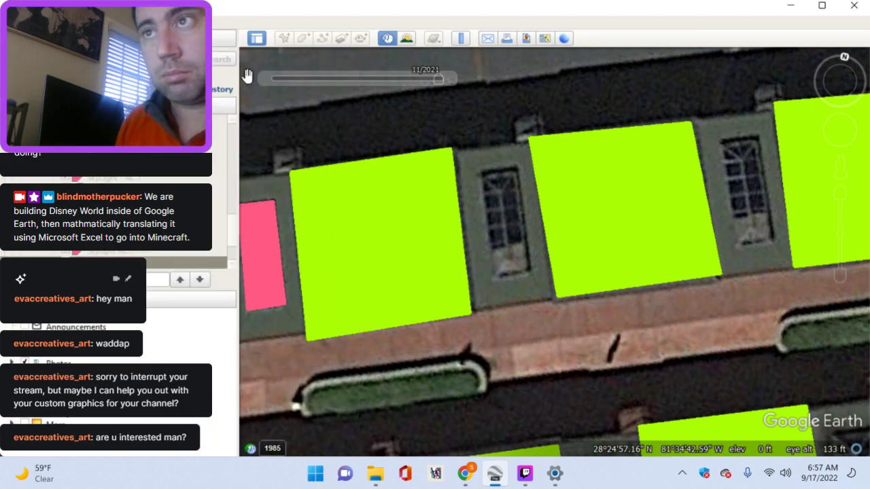
{"action": "right_click", "coordinate": [147, 262]}
{"action": "left_click", "coordinate": [201, 420]}
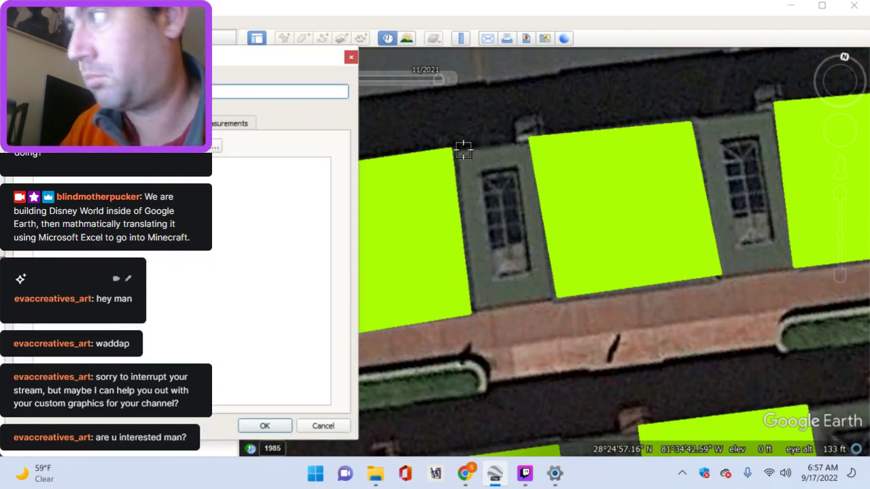
{"action": "left_click", "coordinate": [479, 171]}
{"action": "left_click", "coordinate": [516, 167]}
{"action": "left_click", "coordinate": [534, 273]}
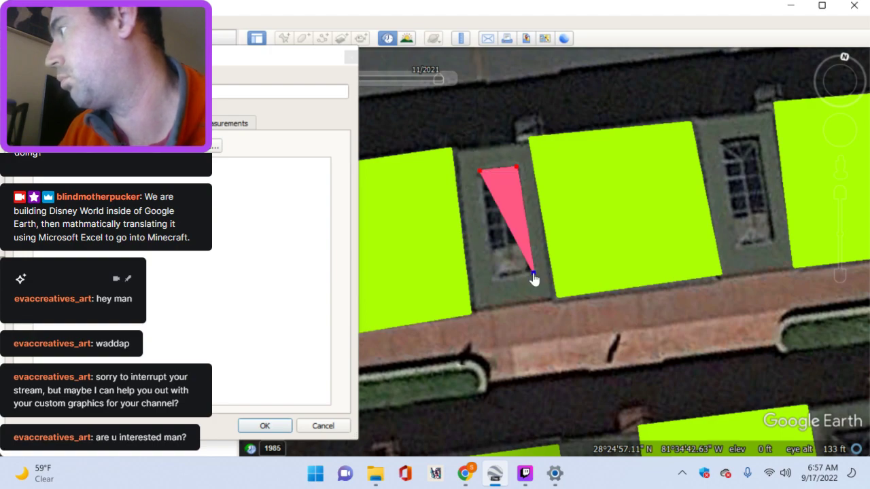
{"action": "left_click", "coordinate": [497, 278]}
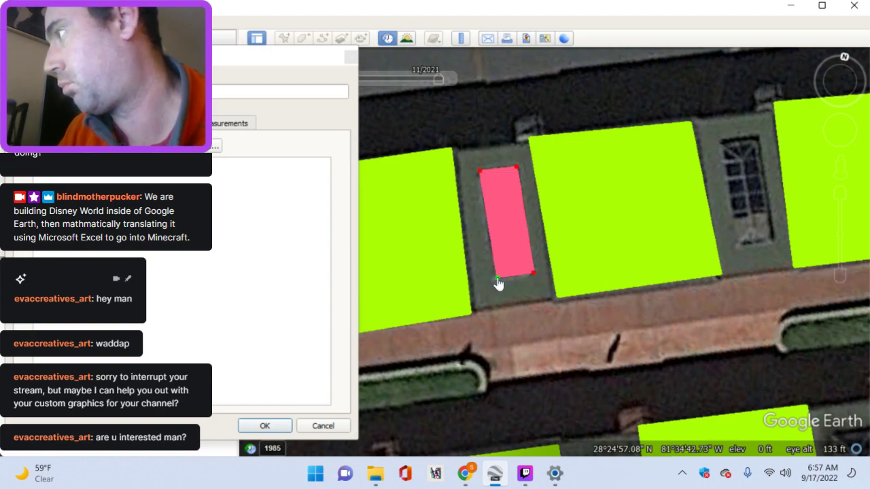
{"action": "left_click", "coordinate": [248, 427]}
Step: Draw and save a four-corner polygon over the roof skylight immediately east of Skylight AC 9
{"action": "left_click_drag", "start_coordinate": [684, 220], "coordinate": [317, 284]}
{"action": "left_click", "coordinate": [303, 38]}
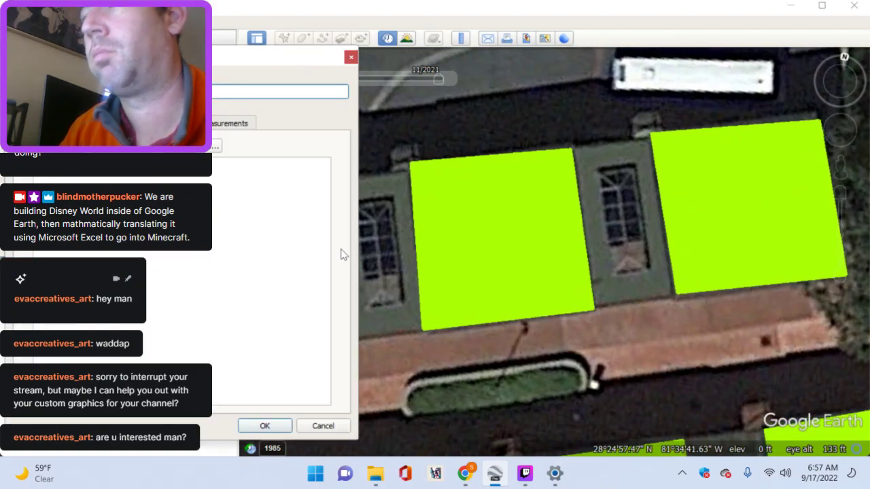
{"action": "left_click_drag", "start_coordinate": [177, 57], "coordinate": [129, 55]}
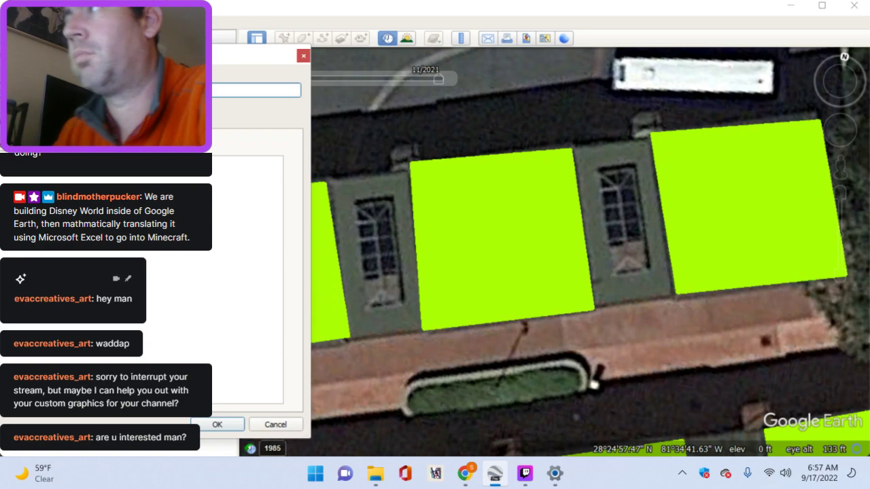
{"action": "left_click", "coordinate": [354, 202]}
{"action": "left_click", "coordinate": [394, 198]}
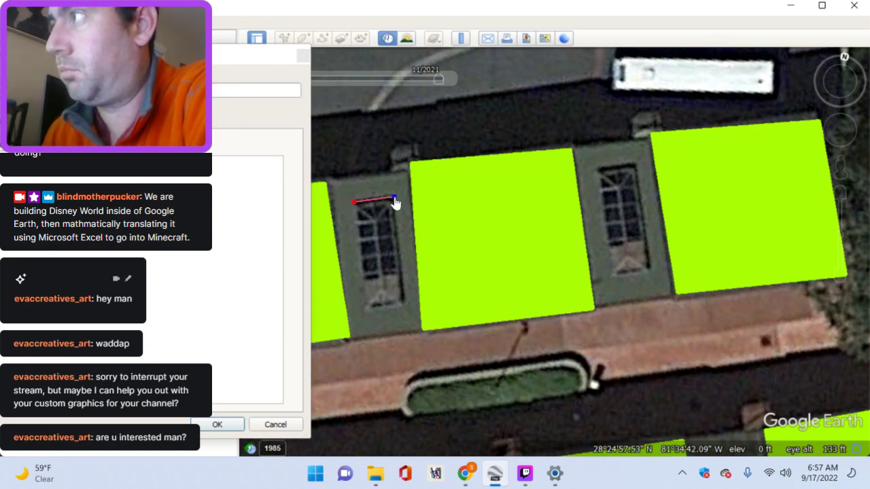
{"action": "left_click", "coordinate": [403, 300]}
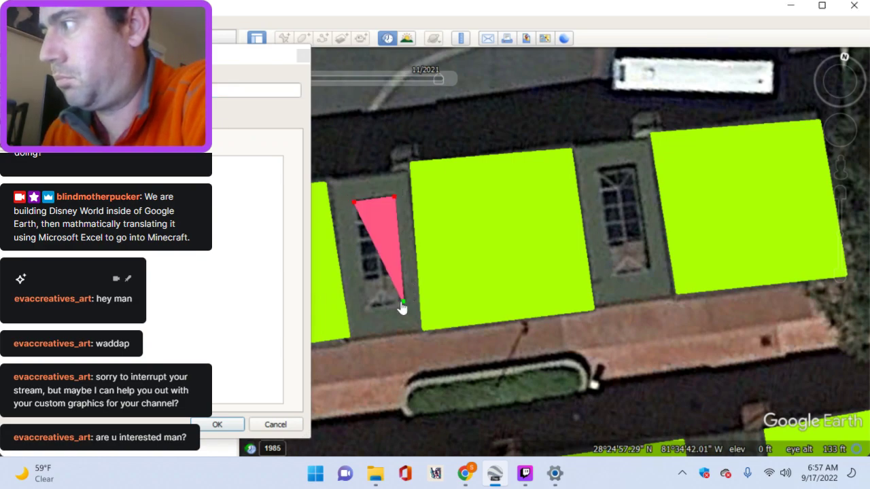
{"action": "left_click", "coordinate": [368, 310]}
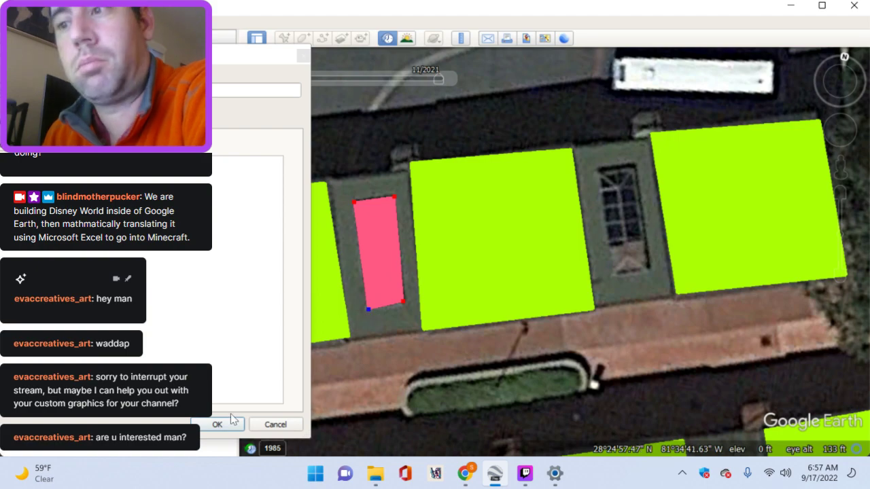
{"action": "left_click", "coordinate": [217, 425]}
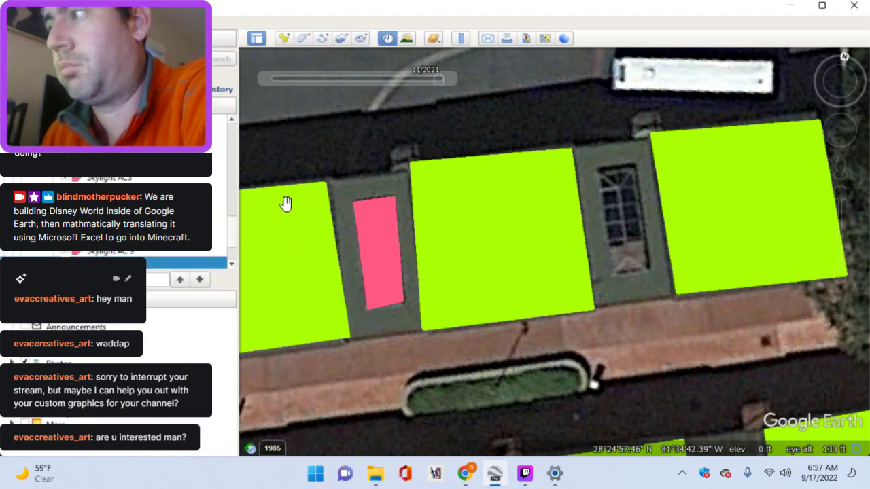
Step: Draw and save a four-corner polygon over the last untraced roof skylight at the east end of the northern bus-stop row
{"action": "left_click_drag", "start_coordinate": [570, 231], "coordinate": [507, 231]}
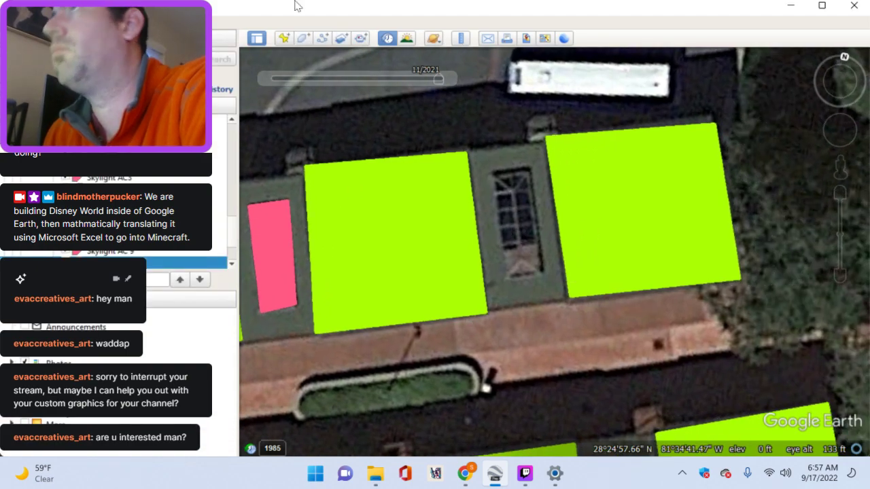
{"action": "left_click", "coordinate": [303, 38]}
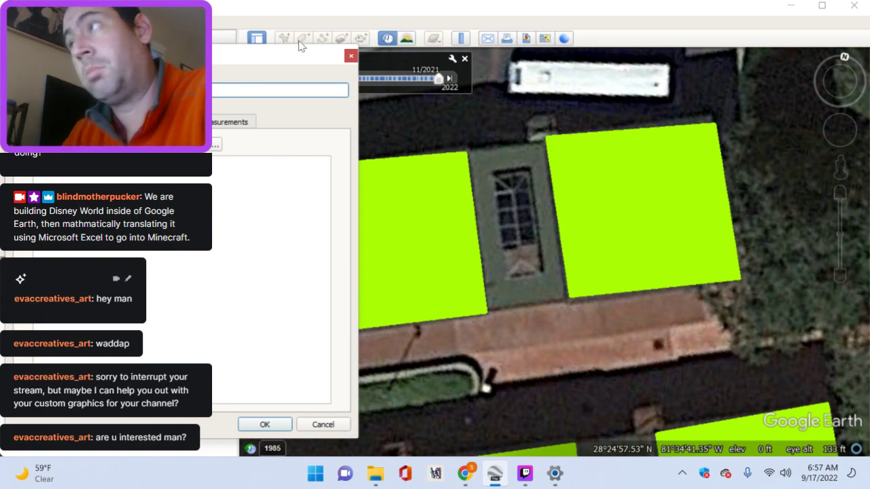
{"action": "left_click", "coordinate": [492, 173]}
{"action": "left_click", "coordinate": [530, 173]}
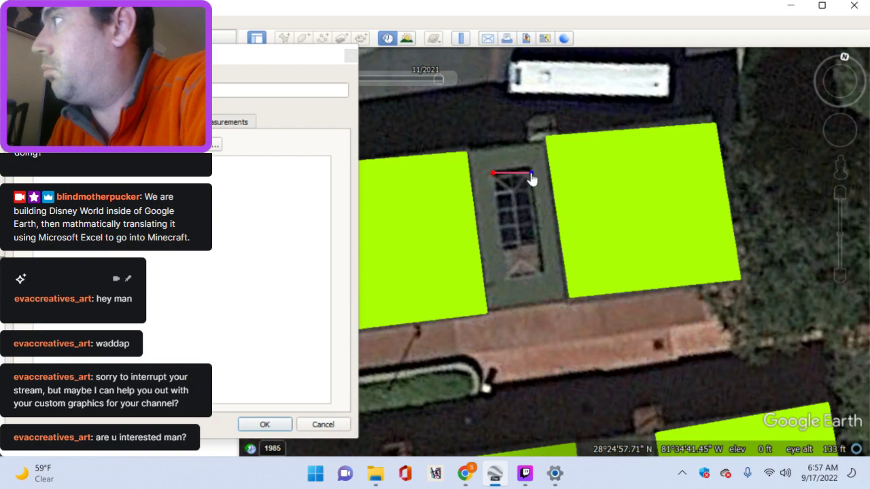
{"action": "left_click", "coordinate": [546, 274]}
{"action": "left_click", "coordinate": [509, 278]}
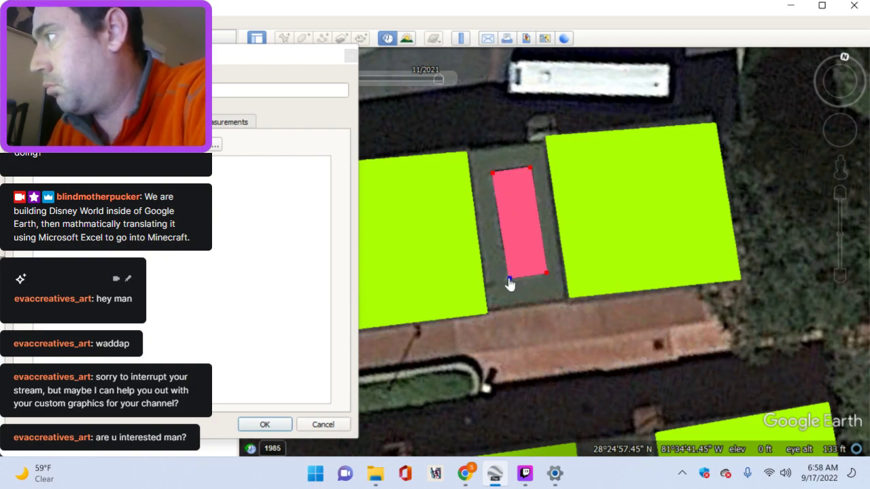
{"action": "left_click", "coordinate": [264, 426]}
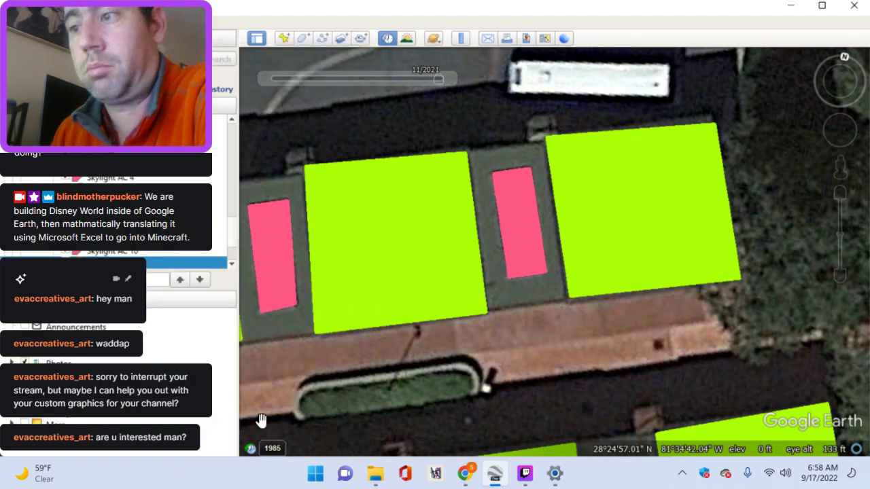
Step: Add the polygon Skylight AC 12 by tracing the four corners of the westernmost roof skylight in the southern bus-stop row
{"action": "left_click_drag", "start_coordinate": [363, 325], "coordinate": [329, 209]}
{"action": "scroll", "coordinate": [375, 243], "scroll_direction": "down", "scroll_amount": 3}
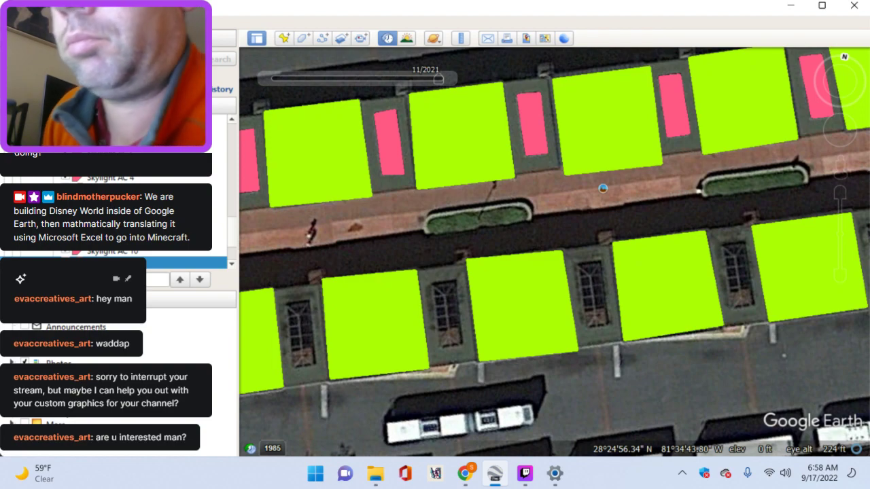
{"action": "left_click", "coordinate": [218, 200]}
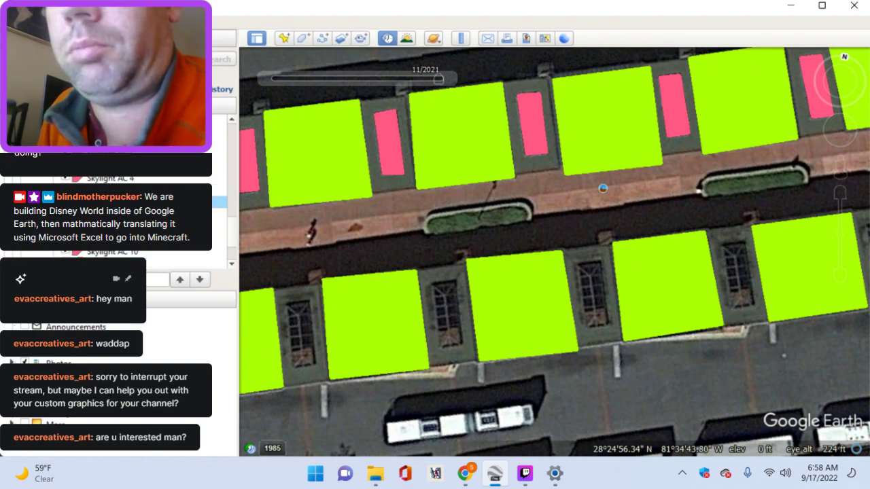
{"action": "scroll", "coordinate": [387, 211], "scroll_direction": "down", "scroll_amount": 2}
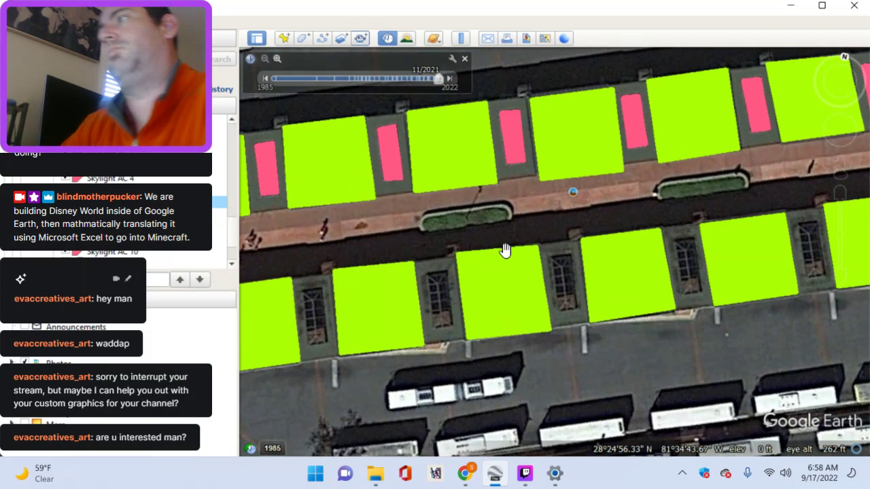
{"action": "left_click_drag", "start_coordinate": [427, 258], "coordinate": [516, 217]}
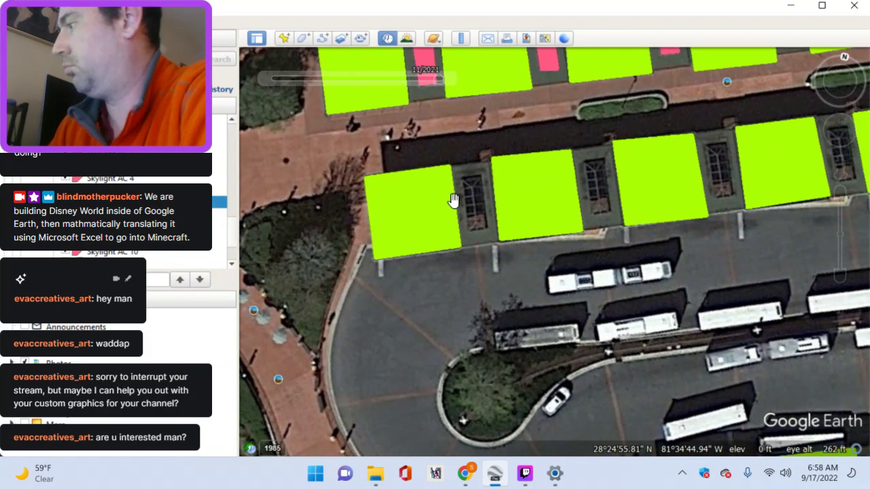
{"action": "key", "text": "Down"}
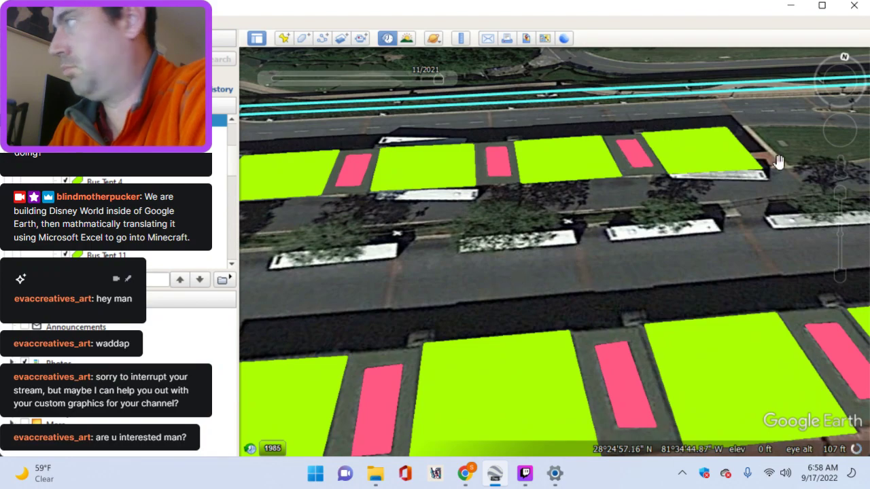
{"action": "scroll", "coordinate": [838, 163], "scroll_direction": "up", "scroll_amount": 1}
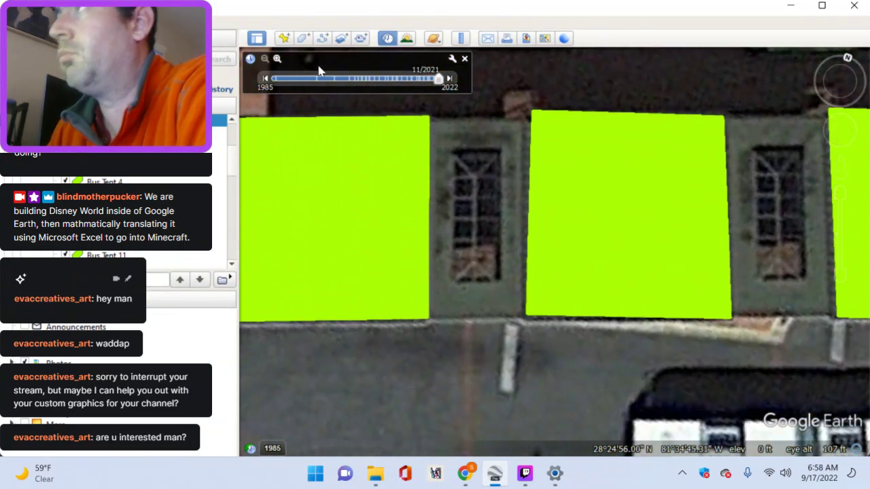
{"action": "left_click", "coordinate": [303, 41]}
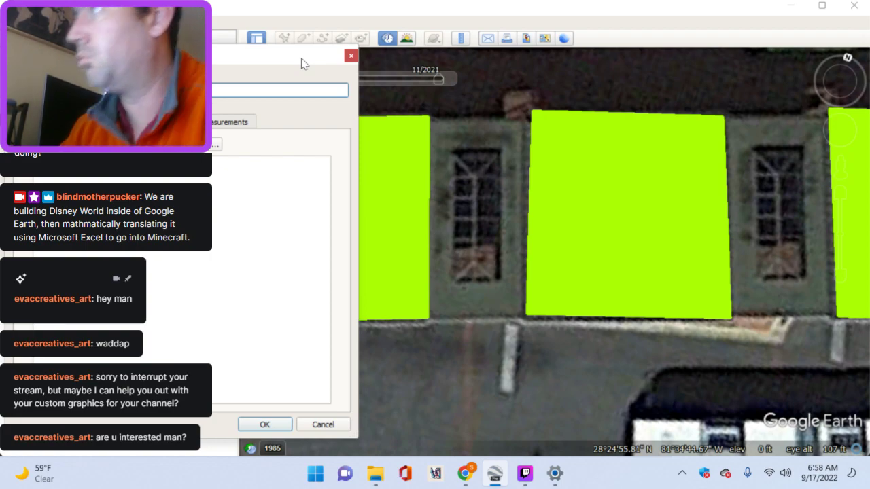
{"action": "left_click", "coordinate": [449, 148]}
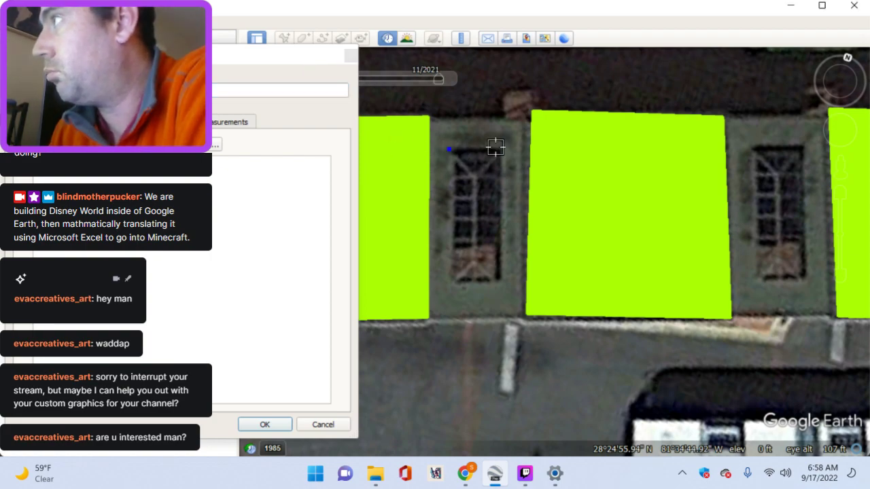
{"action": "left_click", "coordinate": [498, 146]}
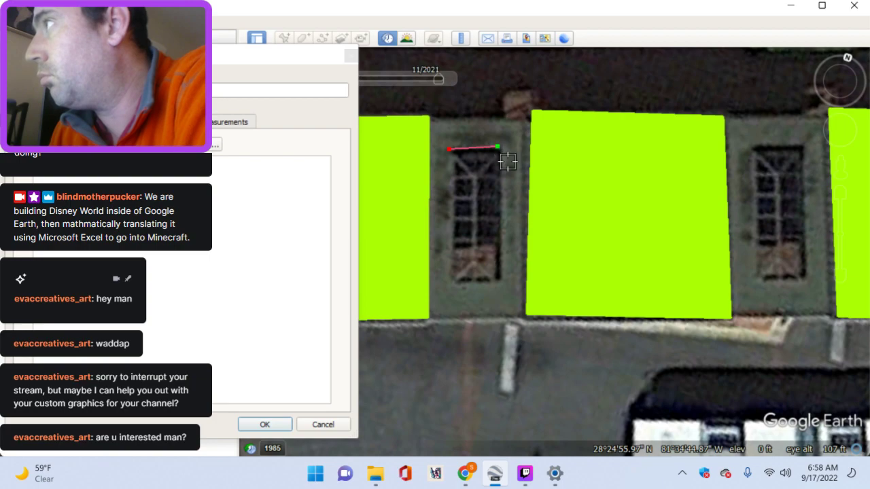
{"action": "left_click", "coordinate": [501, 281]}
{"action": "left_click", "coordinate": [454, 282]}
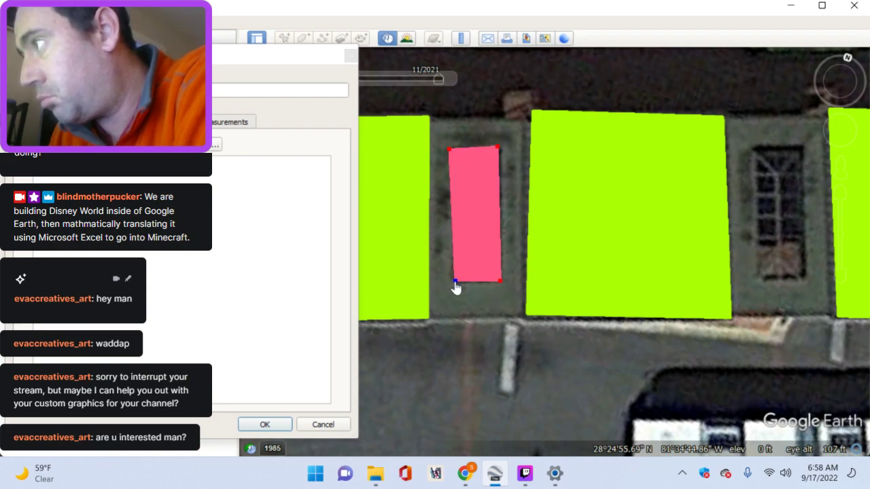
{"action": "left_click", "coordinate": [265, 424]}
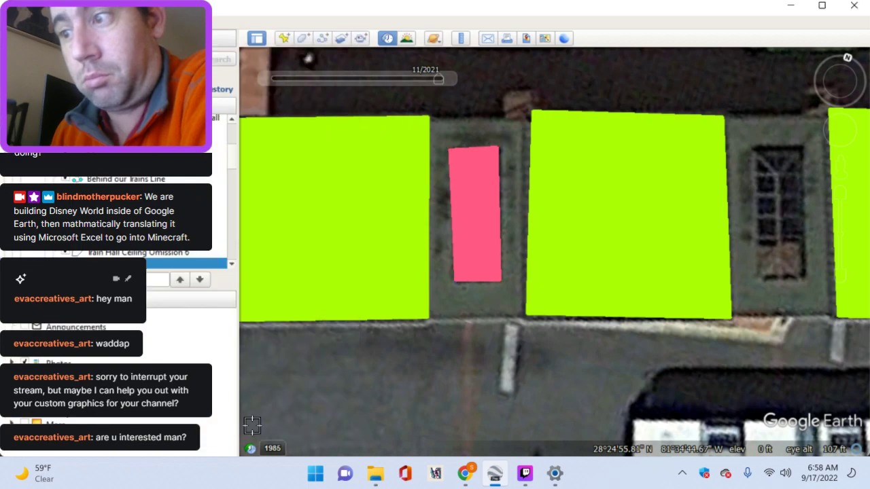
Step: Add the polygon Skylight AC 13 by tracing the four corners of an untraced roof skylight farther east in the southern row
{"action": "key", "text": "Right"}
{"action": "key", "text": "Right"}
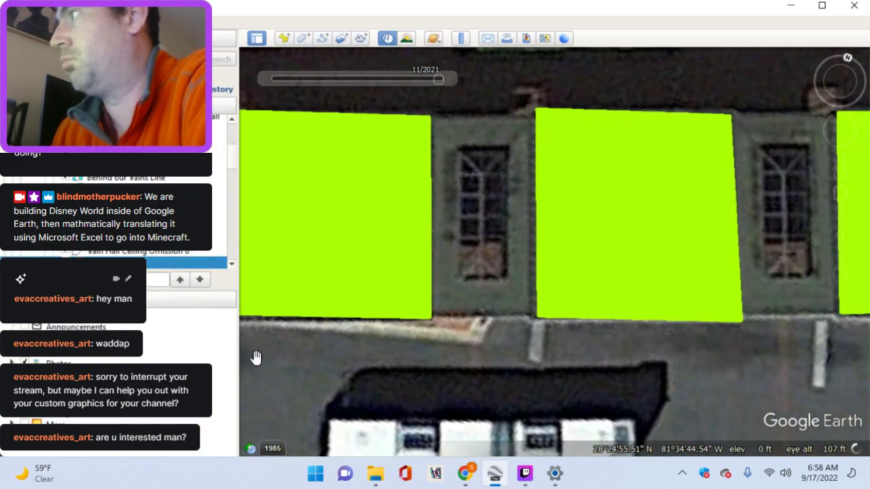
{"action": "left_click", "coordinate": [307, 40]}
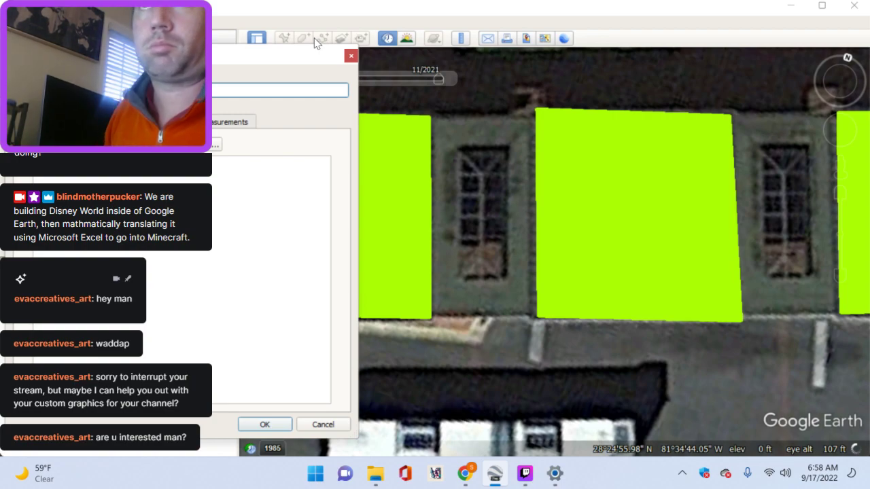
{"action": "left_click", "coordinate": [459, 145]}
{"action": "left_click", "coordinate": [509, 143]}
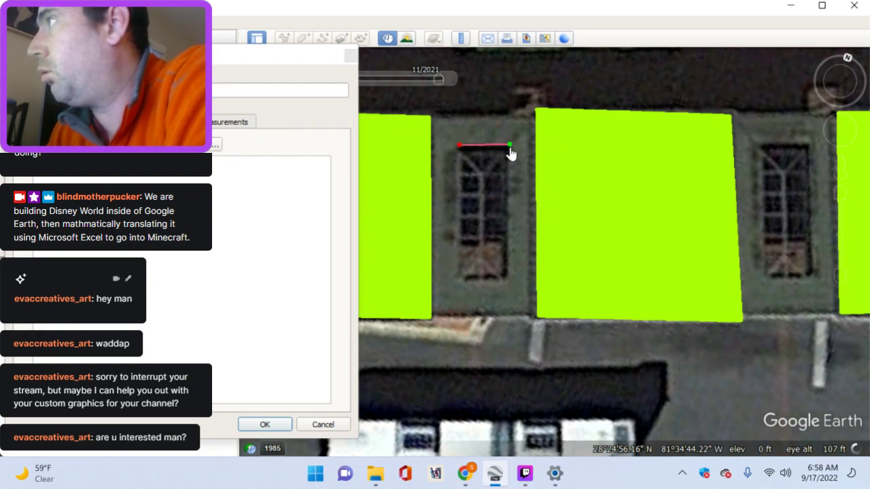
{"action": "left_click", "coordinate": [508, 278]}
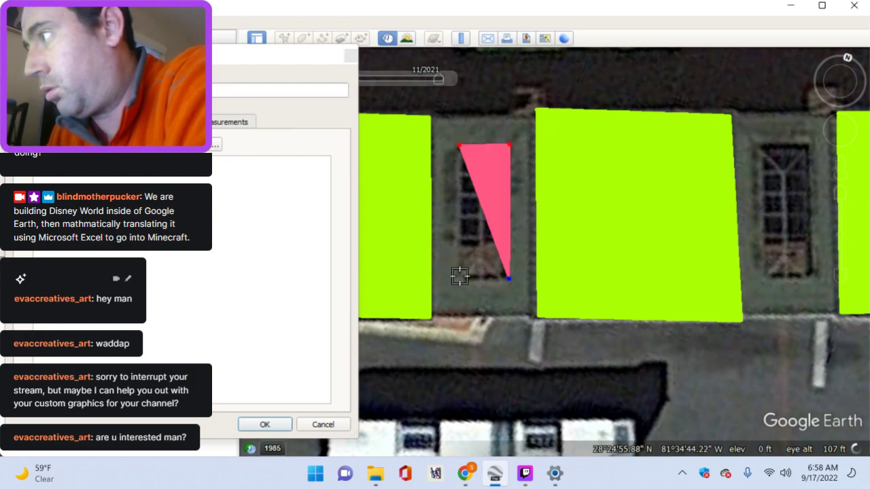
{"action": "left_click", "coordinate": [457, 278]}
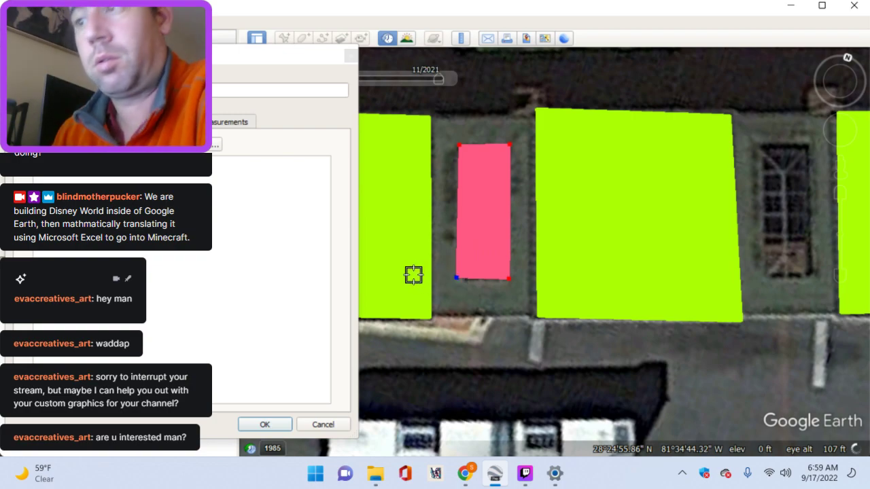
{"action": "left_click", "coordinate": [250, 421]}
Step: Draw and save a four-corner polygon over the roof skylight immediately east of Skylight AC 13
{"action": "key", "text": "Right"}
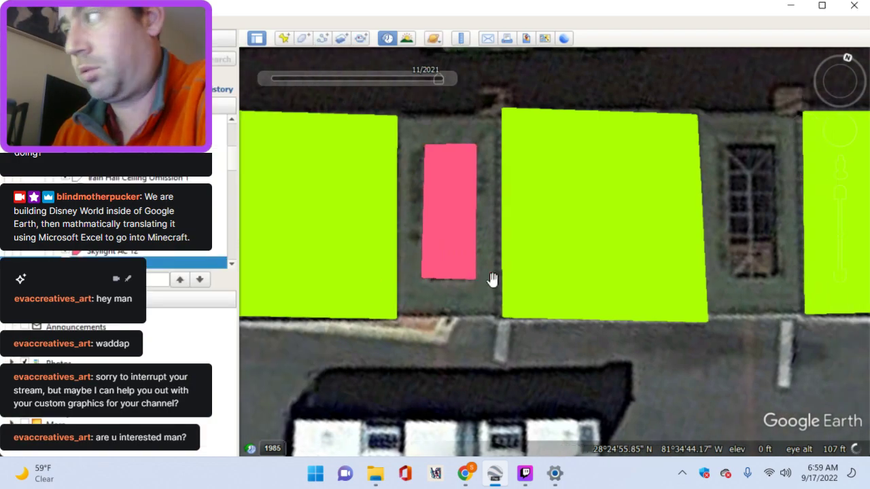
{"action": "left_click", "coordinate": [304, 40]}
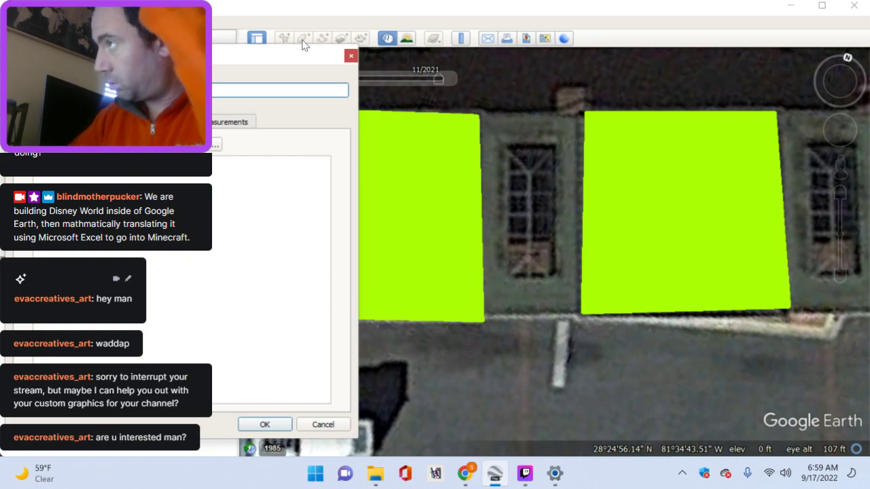
{"action": "left_click", "coordinate": [501, 142]}
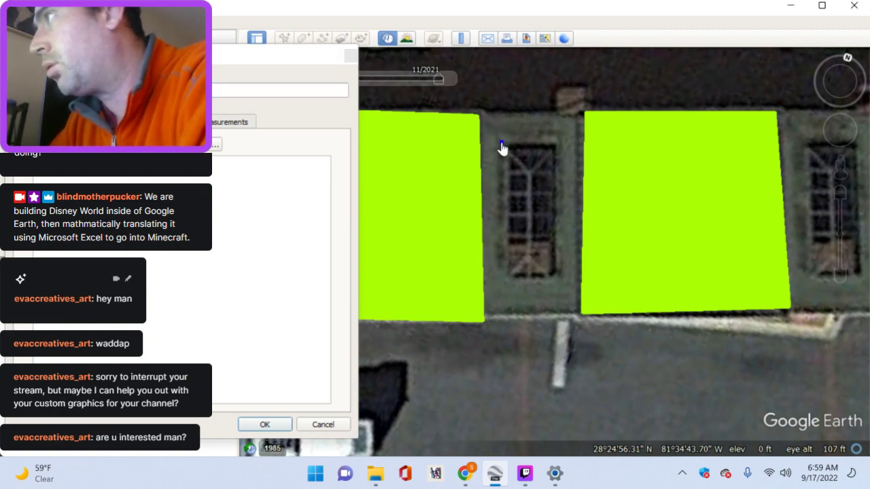
{"action": "left_click", "coordinate": [556, 144]}
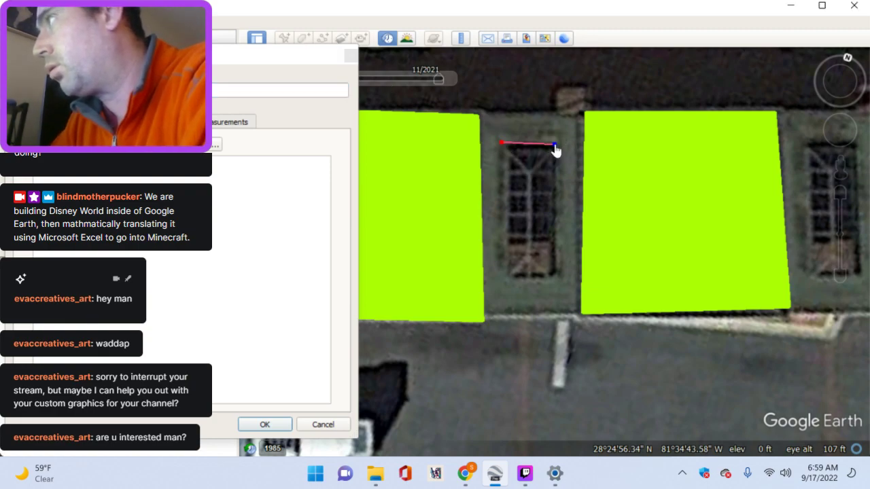
{"action": "left_click", "coordinate": [559, 274]}
{"action": "left_click", "coordinate": [510, 275]}
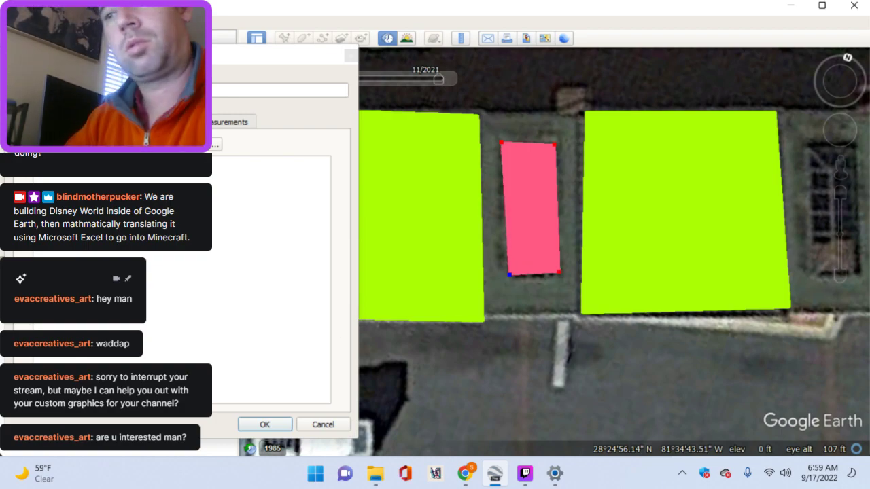
{"action": "left_click", "coordinate": [265, 425]}
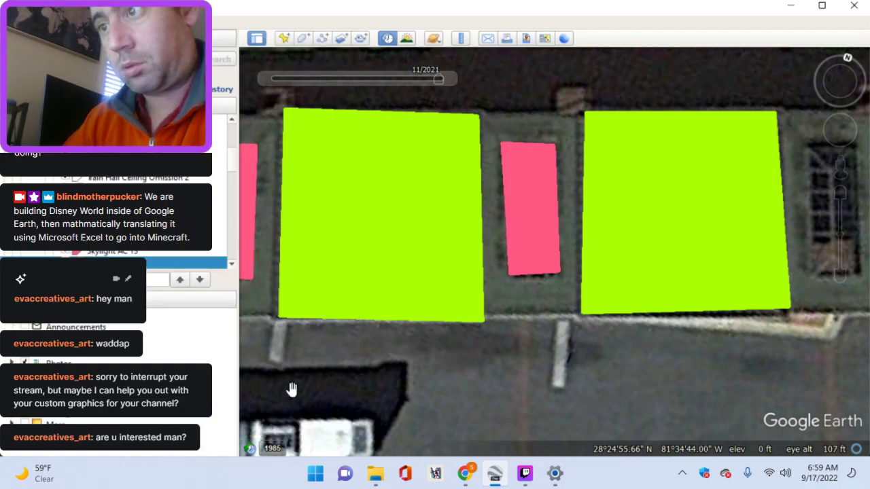
Step: Select the newest skylight polygons, including Skylight AC 12 and Skylight AC 13, and move them together within the places list
{"action": "left_click_drag", "start_coordinate": [587, 255], "coordinate": [472, 262]}
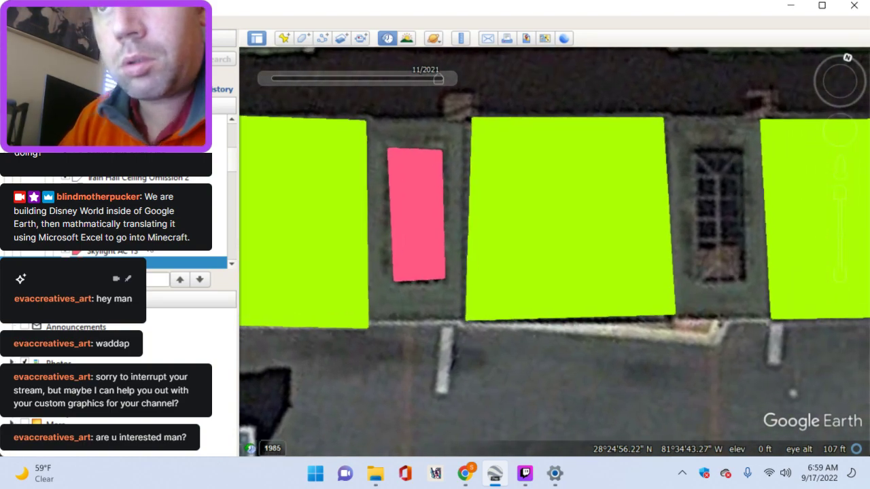
{"action": "left_click_drag", "start_coordinate": [150, 239], "coordinate": [149, 280], "text": "shift"}
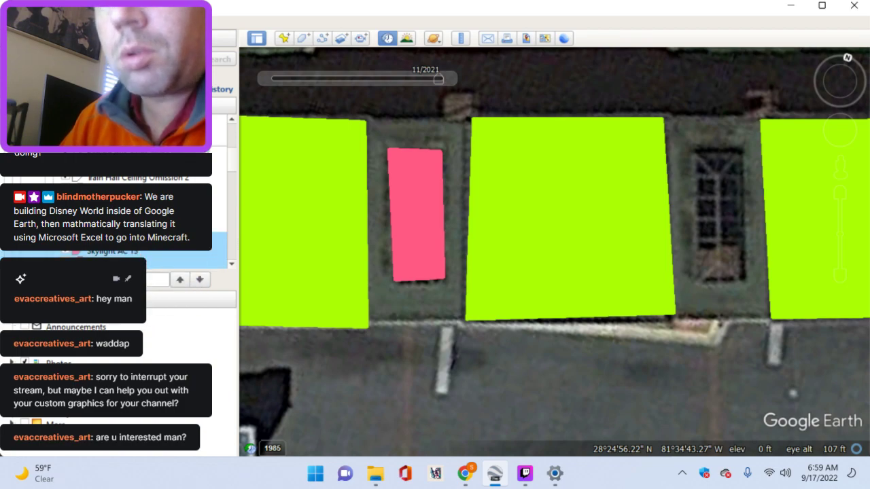
{"action": "left_click_drag", "start_coordinate": [163, 148], "coordinate": [151, 174]}
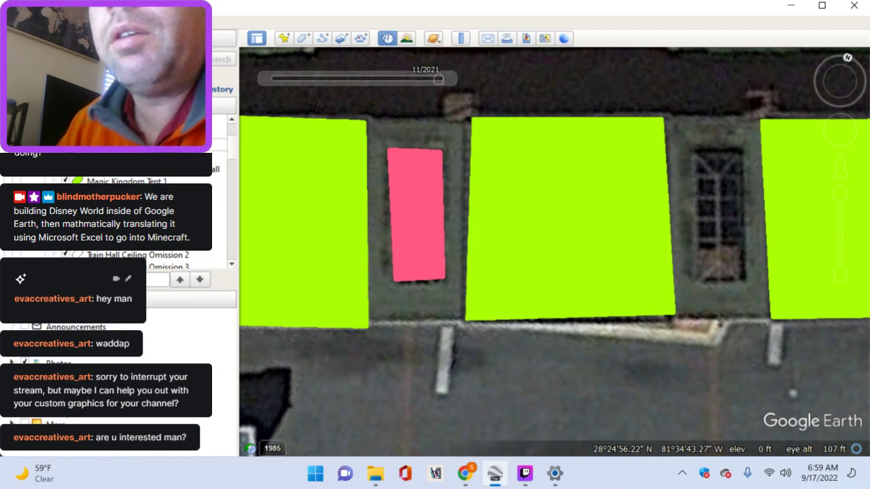
{"action": "scroll", "coordinate": [163, 217], "scroll_direction": "down", "scroll_amount": 4}
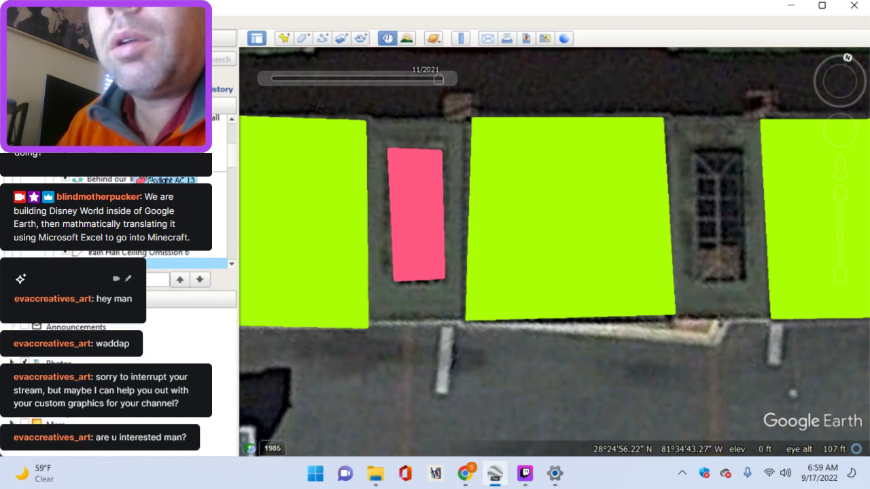
{"action": "left_click_drag", "start_coordinate": [134, 244], "coordinate": [122, 252]}
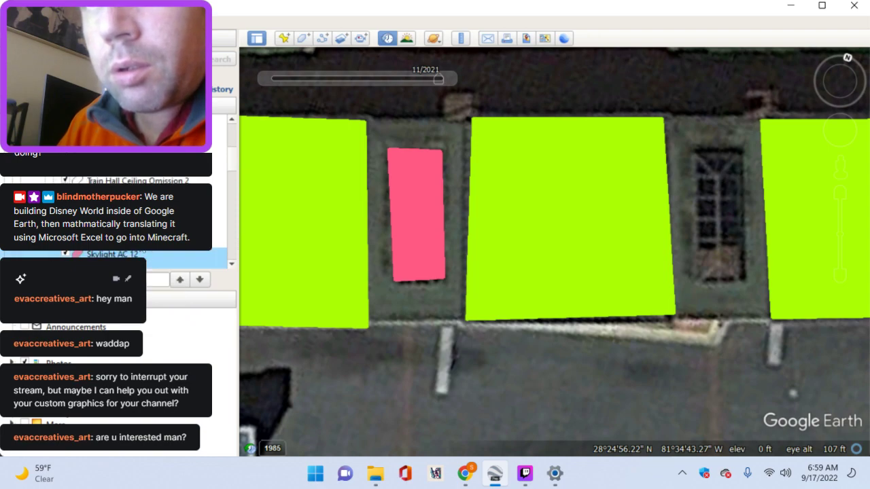
Step: Add the polygon Skylight AC 14 by tracing the next untraced roof skylight to the east, nudging its northwest corner into line
{"action": "left_click_drag", "start_coordinate": [454, 204], "coordinate": [333, 208]}
{"action": "left_click_drag", "start_coordinate": [405, 197], "coordinate": [445, 199]}
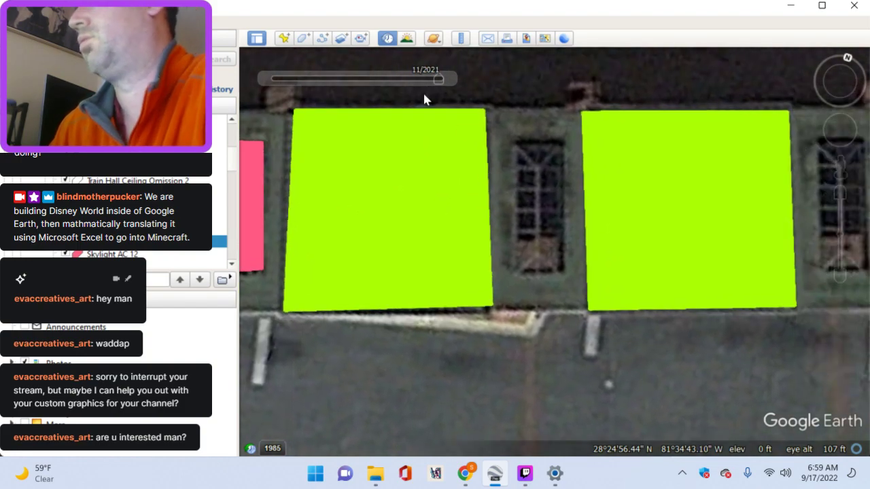
{"action": "left_click", "coordinate": [299, 38]}
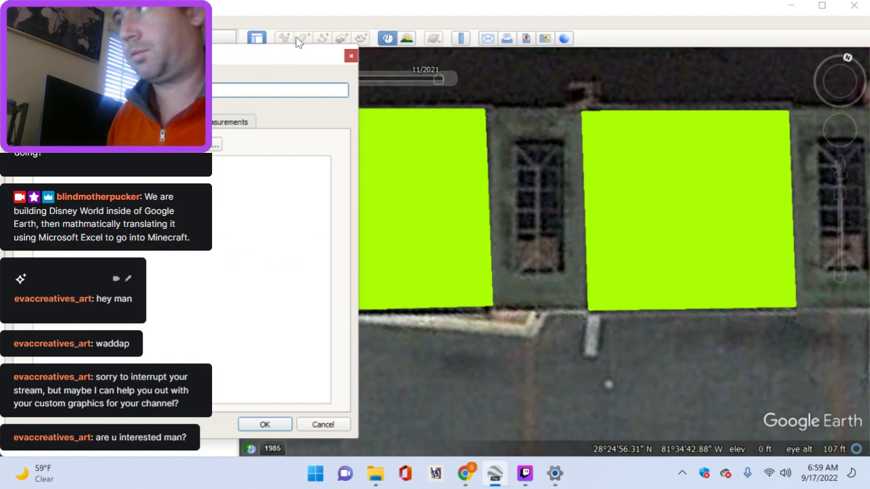
{"action": "left_click", "coordinate": [517, 146]}
{"action": "left_click", "coordinate": [563, 139]}
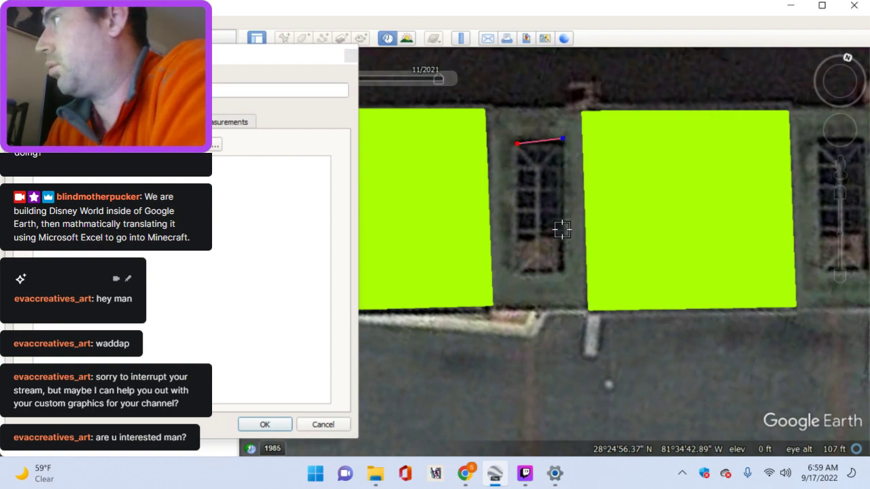
{"action": "left_click", "coordinate": [563, 274]}
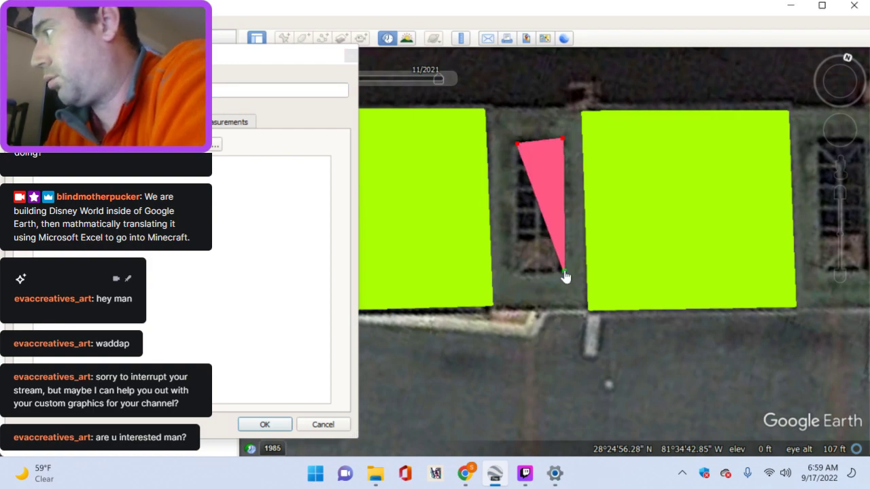
{"action": "left_click", "coordinate": [515, 274]}
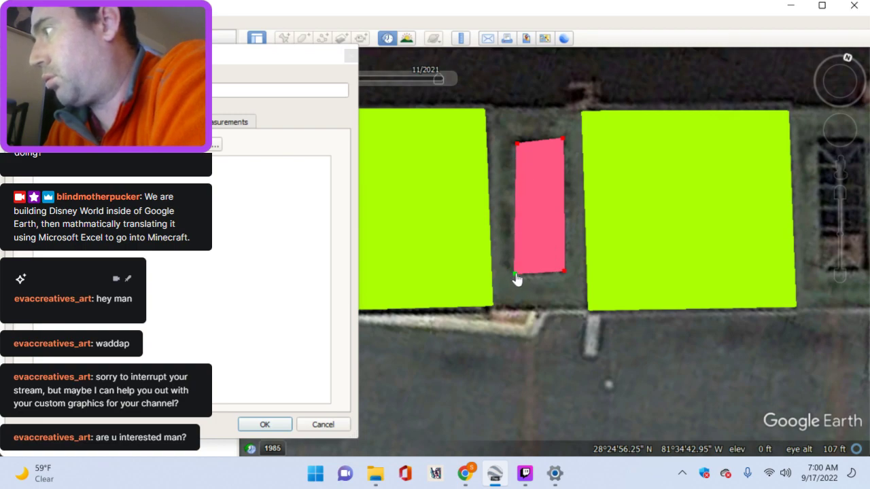
{"action": "left_click_drag", "start_coordinate": [517, 147], "coordinate": [519, 140]}
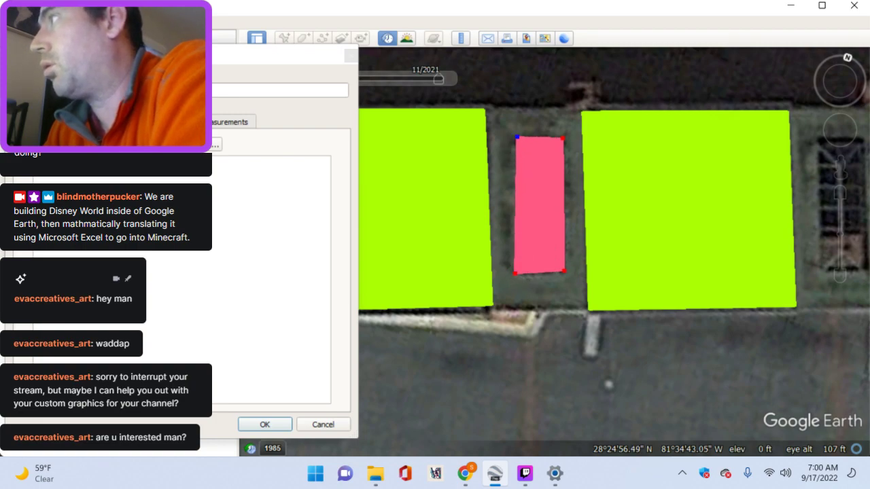
{"action": "left_click", "coordinate": [256, 424]}
Step: Add the polygon Skylight AC 15 by tracing the four corners of the roof skylight immediately east of Skylight AC 14
{"action": "left_click_drag", "start_coordinate": [641, 288], "coordinate": [533, 291]}
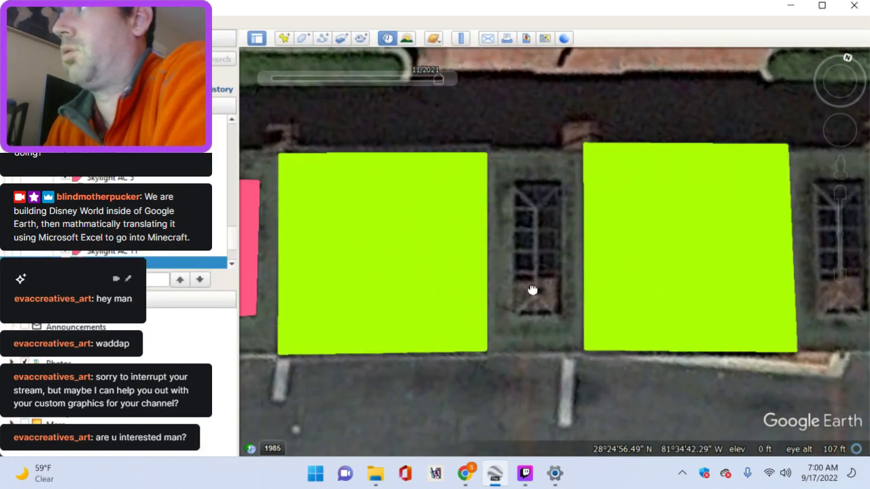
{"action": "left_click", "coordinate": [303, 39]}
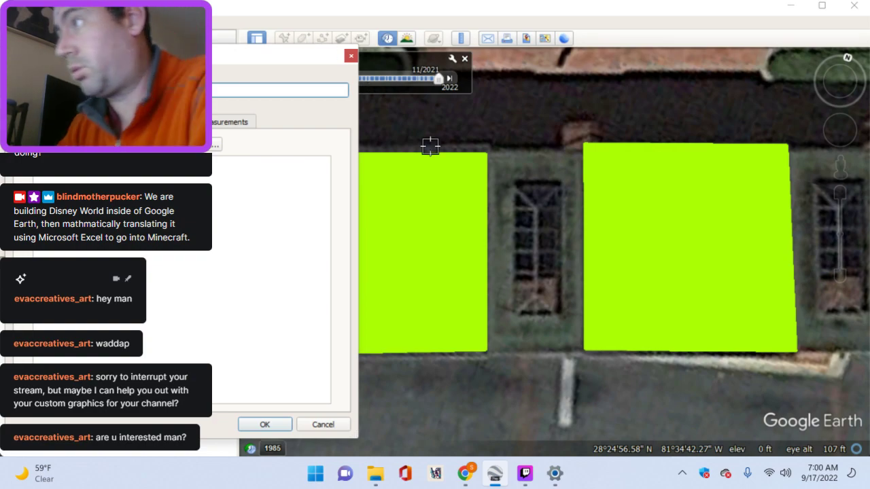
{"action": "left_click", "coordinate": [512, 184]}
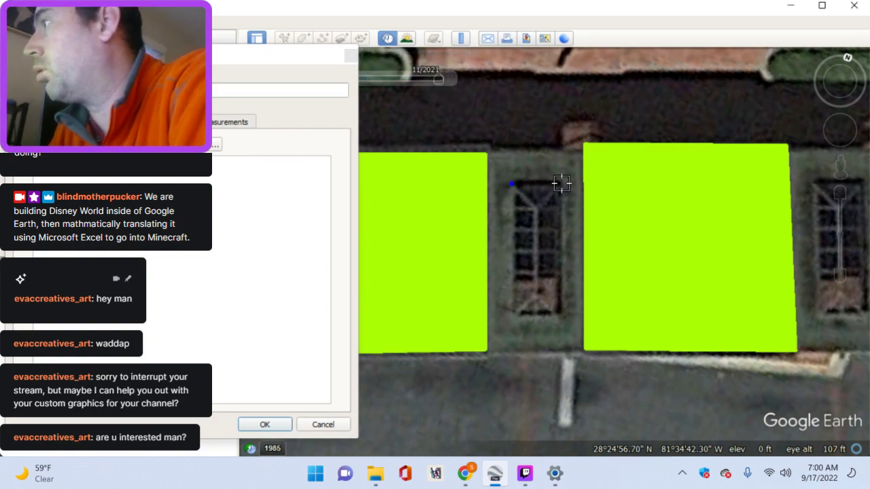
{"action": "left_click", "coordinate": [562, 312]}
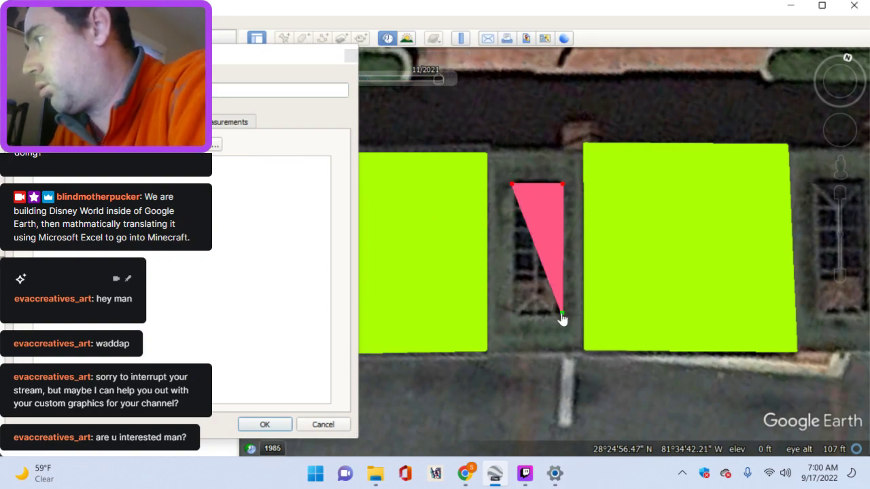
{"action": "left_click", "coordinate": [513, 313]}
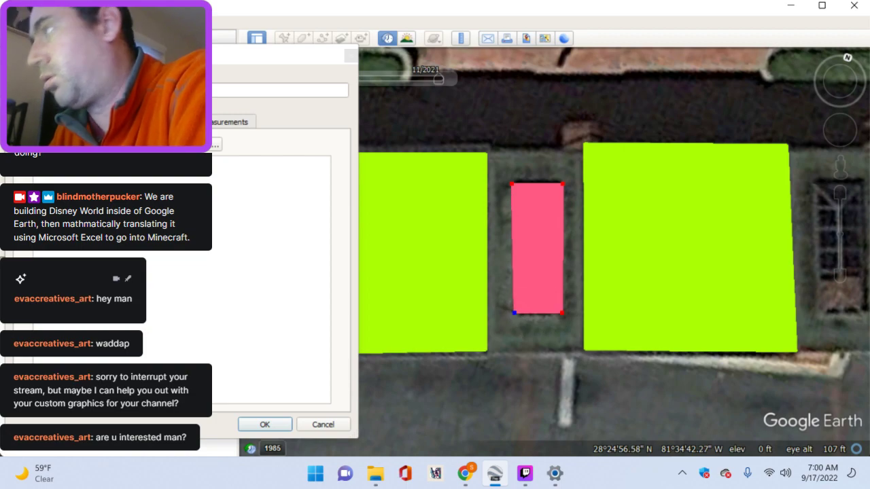
{"action": "left_click", "coordinate": [265, 425]}
Step: Add the polygon Skylight AC 16 over the roof skylight immediately east of Skylight AC 15, fine-tuning its two western corners
{"action": "left_click_drag", "start_coordinate": [550, 288], "coordinate": [482, 289]}
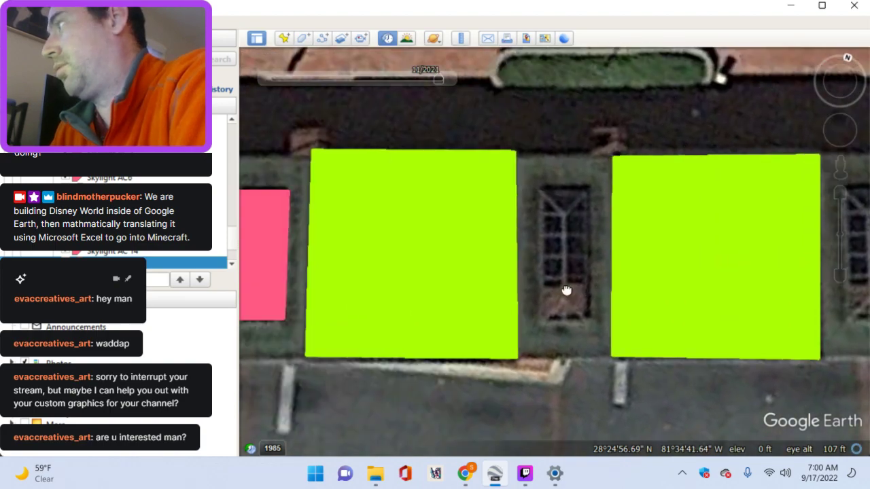
{"action": "left_click", "coordinate": [310, 39]}
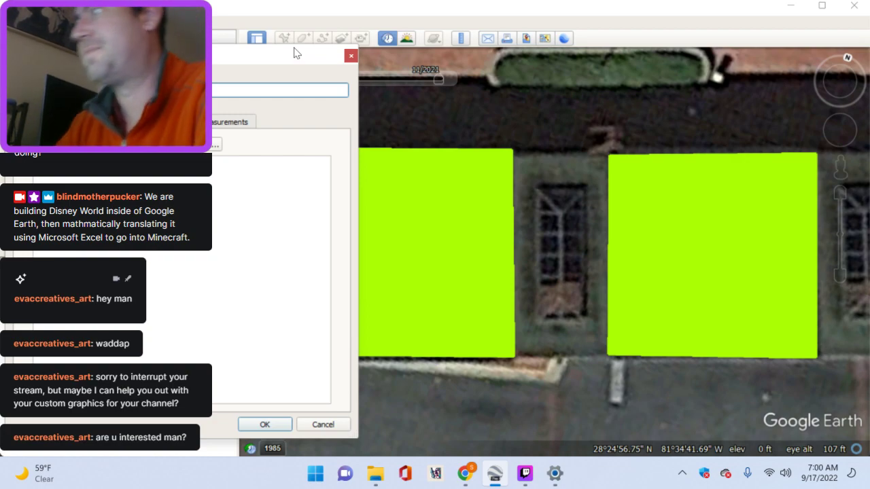
{"action": "left_click", "coordinate": [536, 189]}
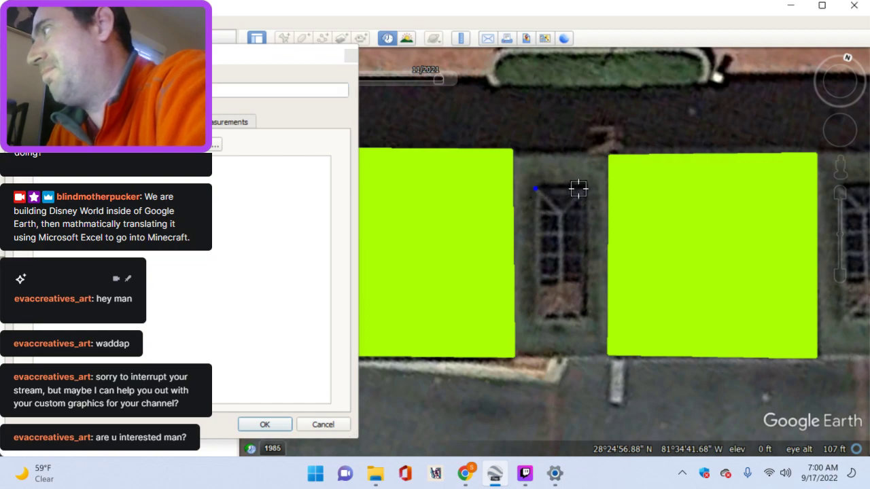
{"action": "left_click", "coordinate": [586, 318]}
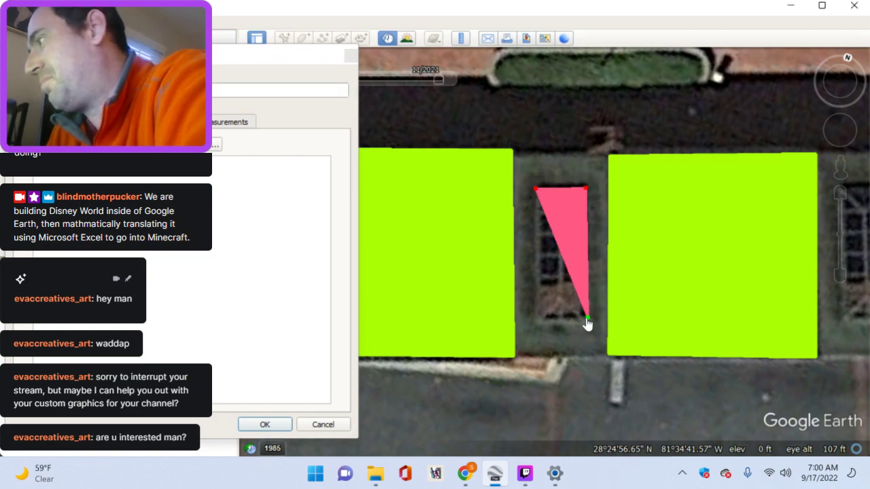
{"action": "left_click", "coordinate": [536, 320]}
{"action": "left_click_drag", "start_coordinate": [536, 320], "coordinate": [538, 318]}
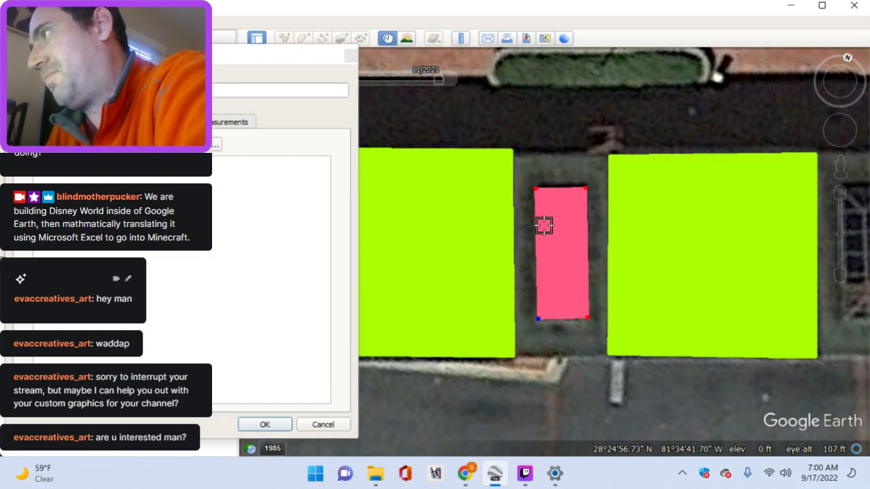
{"action": "left_click_drag", "start_coordinate": [536, 188], "coordinate": [536, 186]}
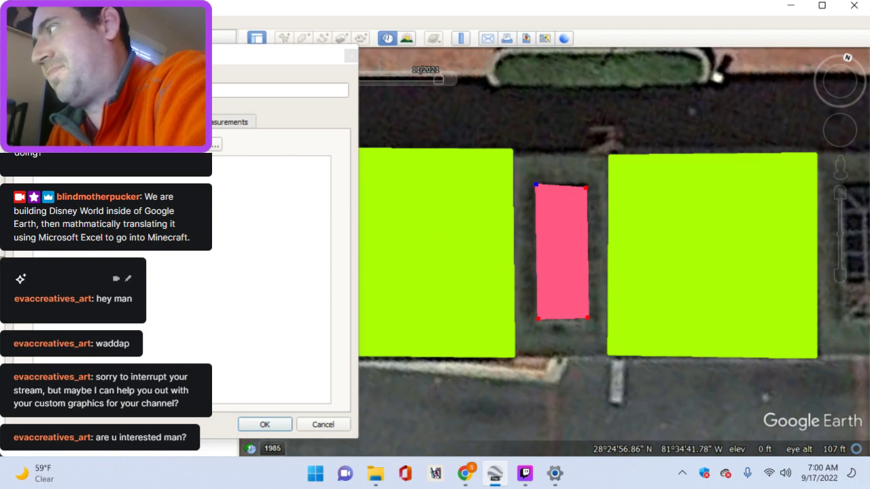
{"action": "left_click", "coordinate": [271, 424]}
Step: Add the polygon Skylight AC 17 by tracing the four corners of the row's easternmost roof skylight
{"action": "left_click_drag", "start_coordinate": [505, 331], "coordinate": [478, 334]}
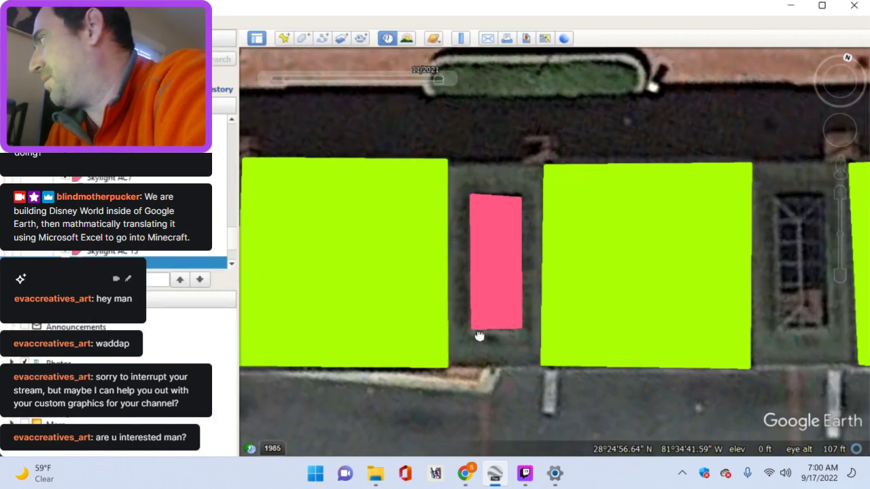
{"action": "left_click_drag", "start_coordinate": [576, 319], "coordinate": [480, 301]}
{"action": "left_click", "coordinate": [303, 39]}
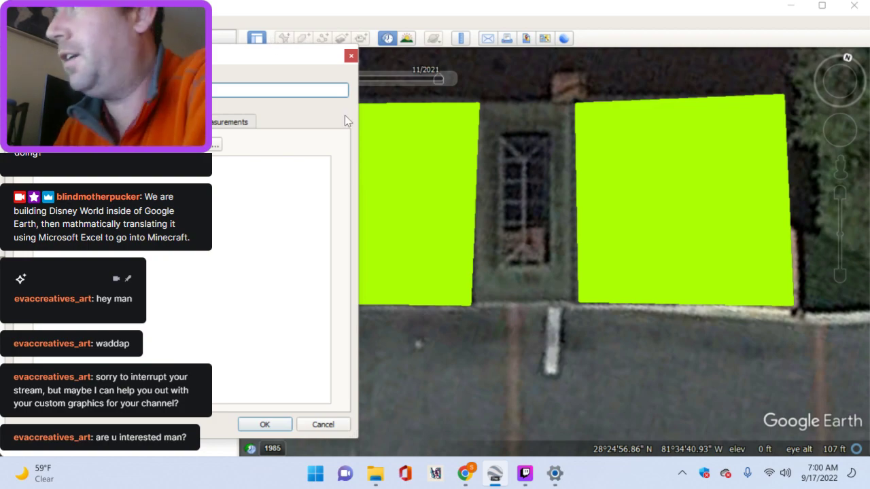
{"action": "left_click", "coordinate": [498, 134]}
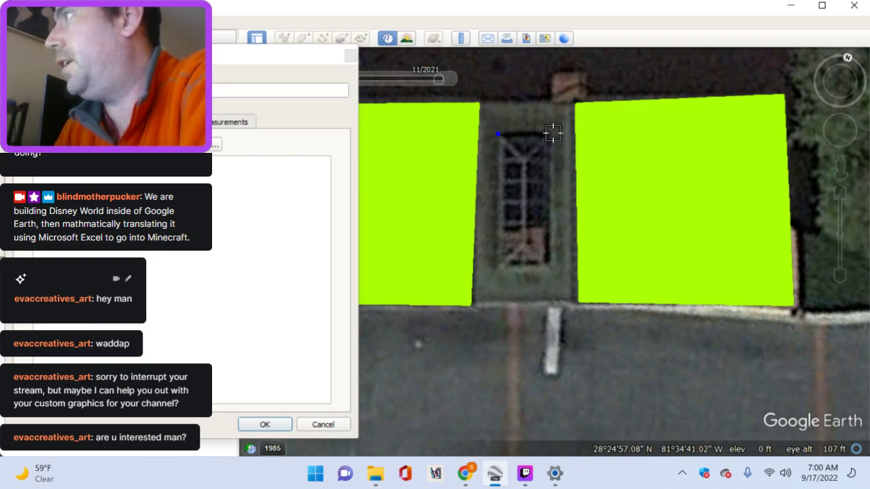
{"action": "left_click", "coordinate": [551, 265]}
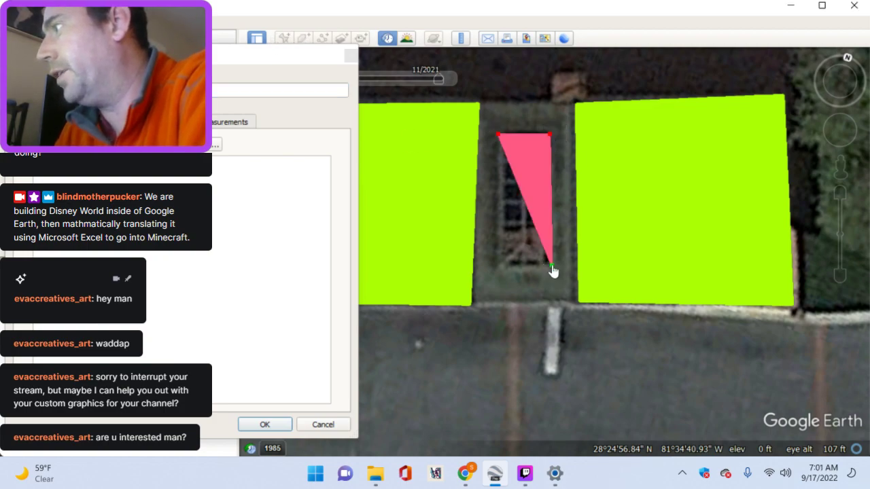
{"action": "left_click", "coordinate": [501, 265]}
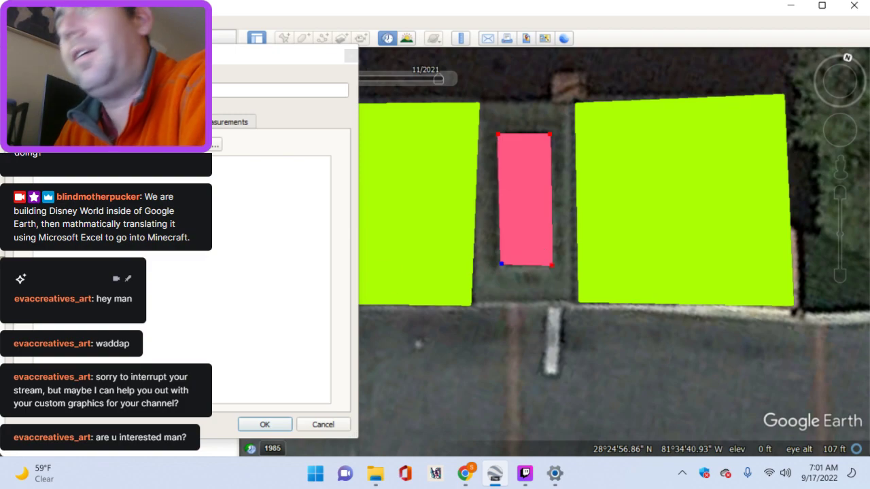
{"action": "left_click", "coordinate": [247, 425]}
Step: Draw and save a four-corner polygon over the westernmost roof skylight in the next bus-stop row to the south
{"action": "left_click_drag", "start_coordinate": [315, 363], "coordinate": [360, 204]}
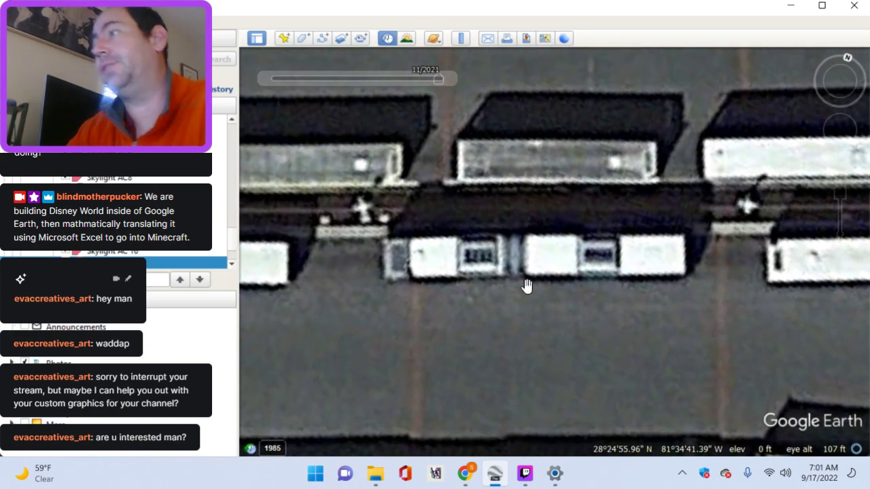
{"action": "scroll", "coordinate": [531, 276], "scroll_direction": "up", "scroll_amount": 5}
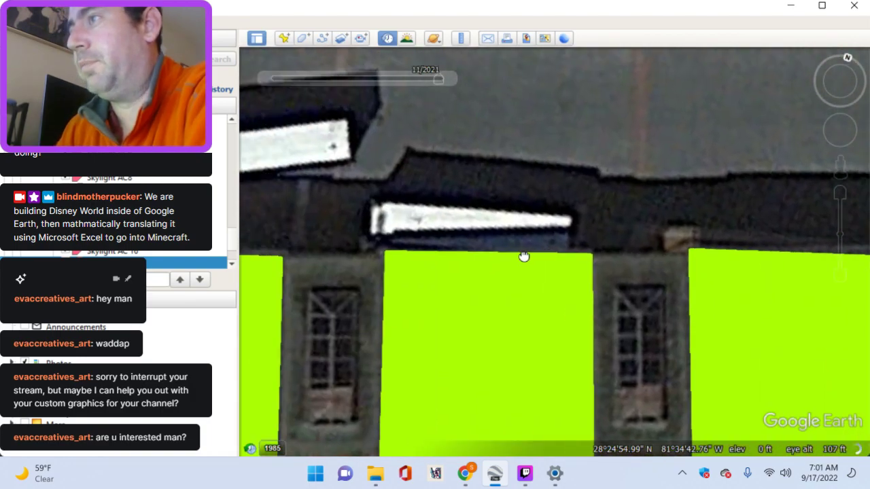
{"action": "scroll", "coordinate": [524, 257], "scroll_direction": "down", "scroll_amount": 5}
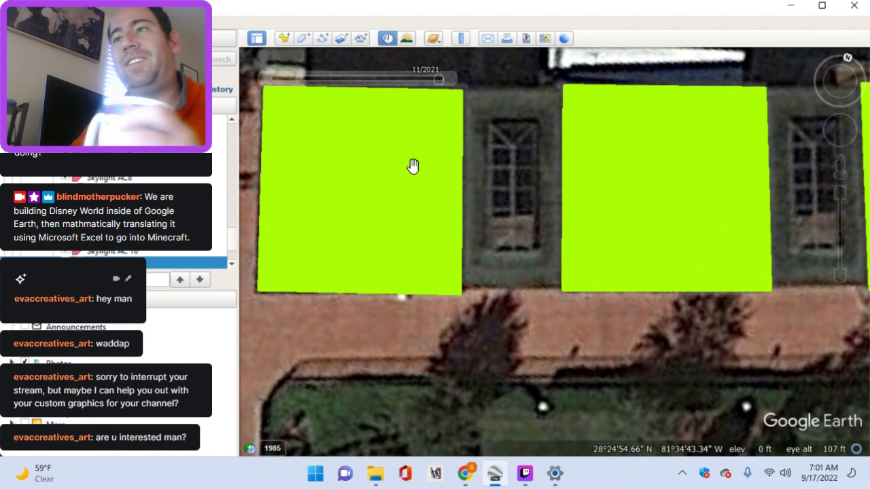
{"action": "left_click_drag", "start_coordinate": [439, 169], "coordinate": [457, 169]}
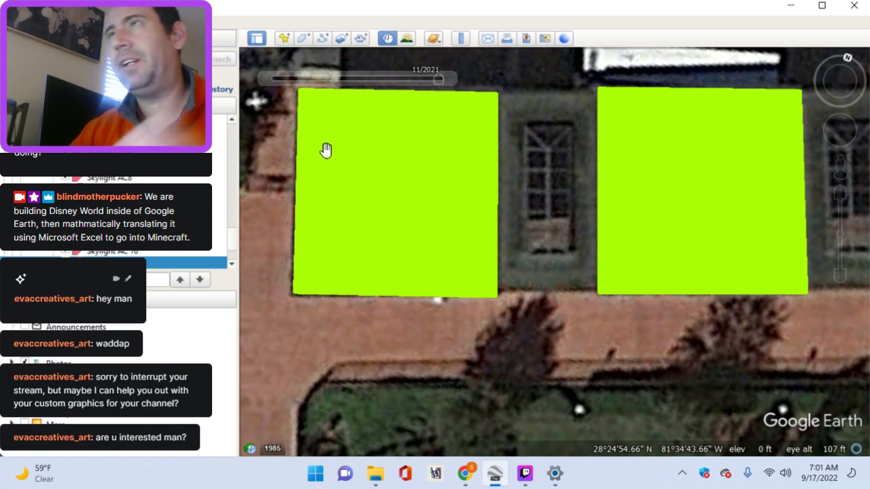
{"action": "mouse_move", "coordinate": [367, 62]}
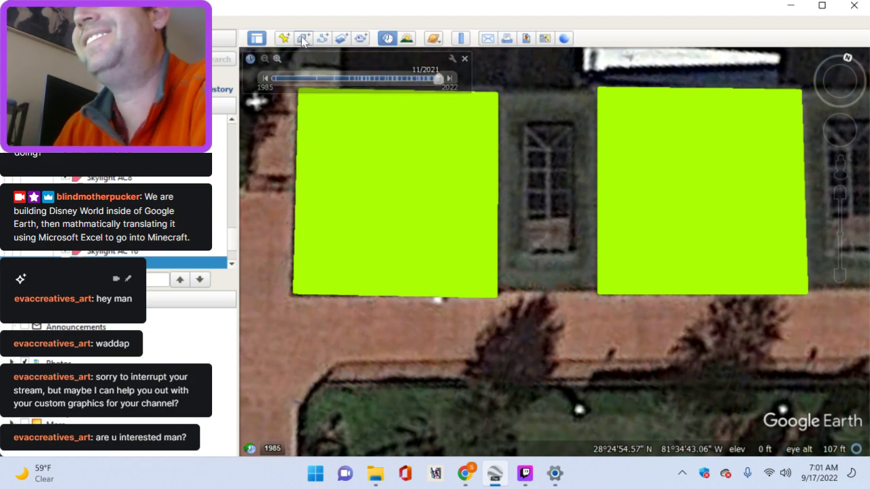
{"action": "left_click", "coordinate": [303, 39]}
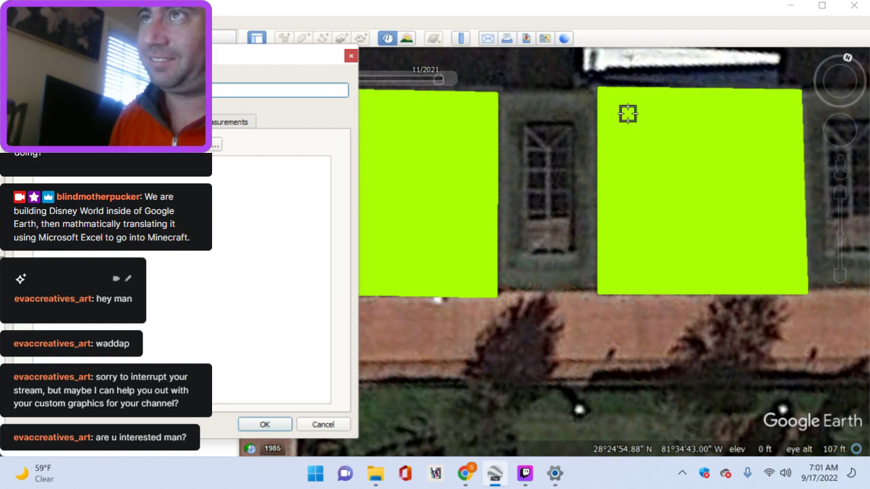
{"action": "left_click", "coordinate": [523, 123]}
{"action": "left_click", "coordinate": [575, 122]}
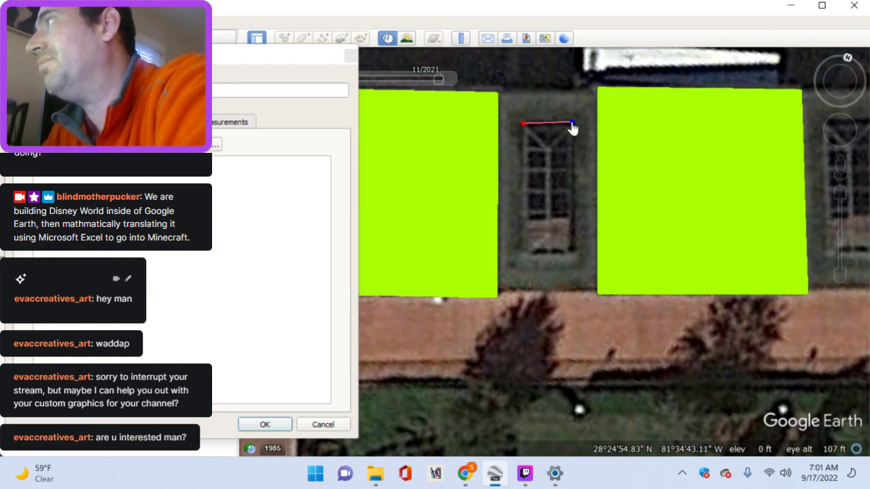
{"action": "left_click", "coordinate": [571, 250]}
{"action": "left_click", "coordinate": [522, 251]}
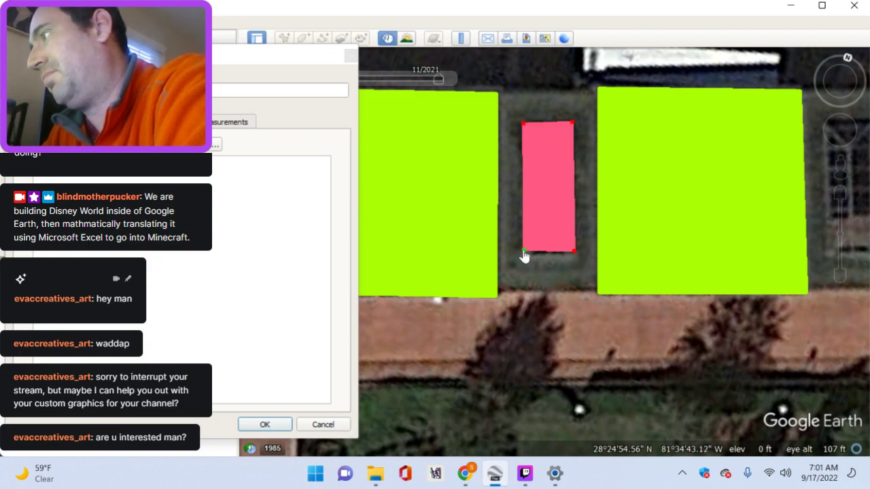
{"action": "left_click", "coordinate": [265, 425]}
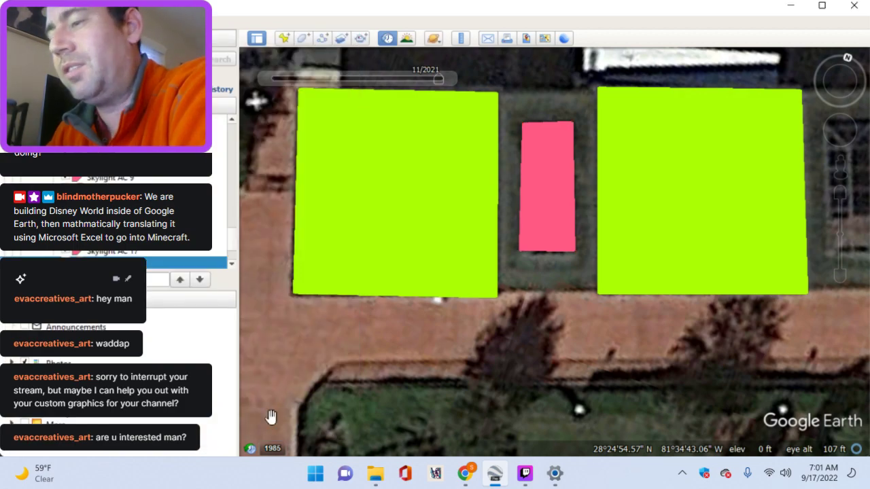
Step: Add the polygon Skylight AC 19 over the roof skylight immediately east of the row's westernmost one, fine-tuning its northwest corner
{"action": "key", "text": "Right"}
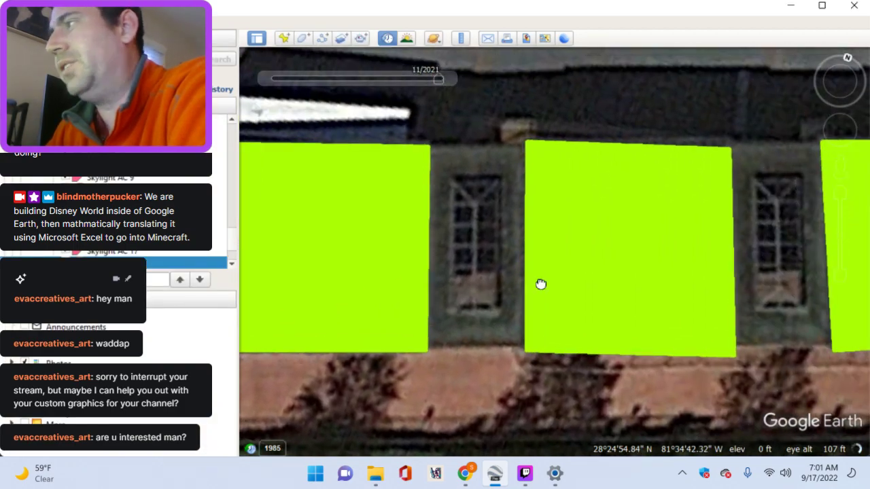
{"action": "left_click", "coordinate": [304, 38]}
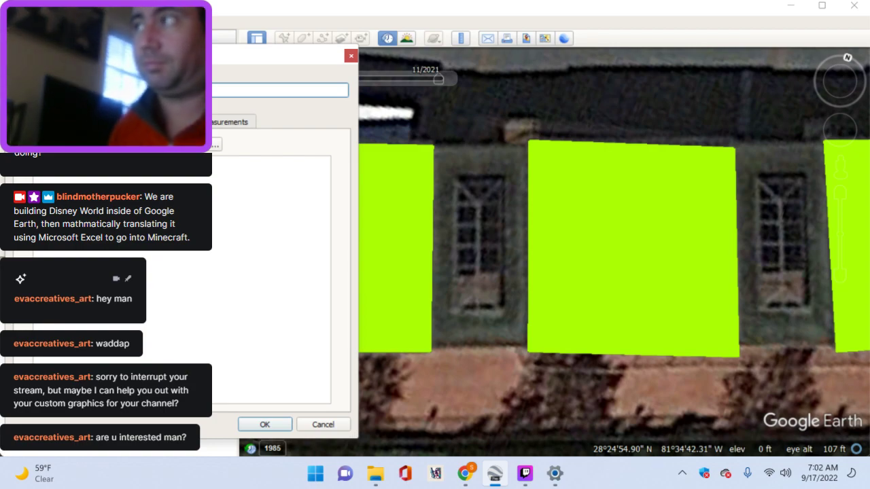
{"action": "left_click", "coordinate": [454, 182]}
{"action": "left_click", "coordinate": [453, 314]}
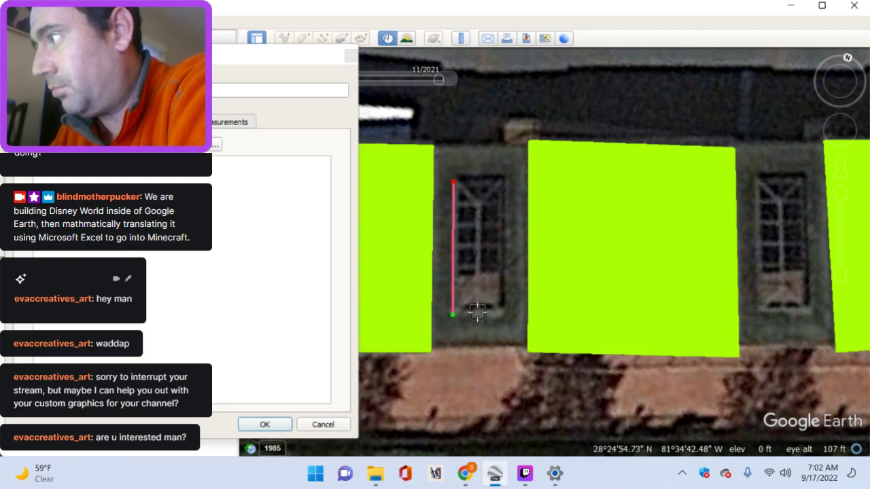
{"action": "left_click", "coordinate": [504, 314]}
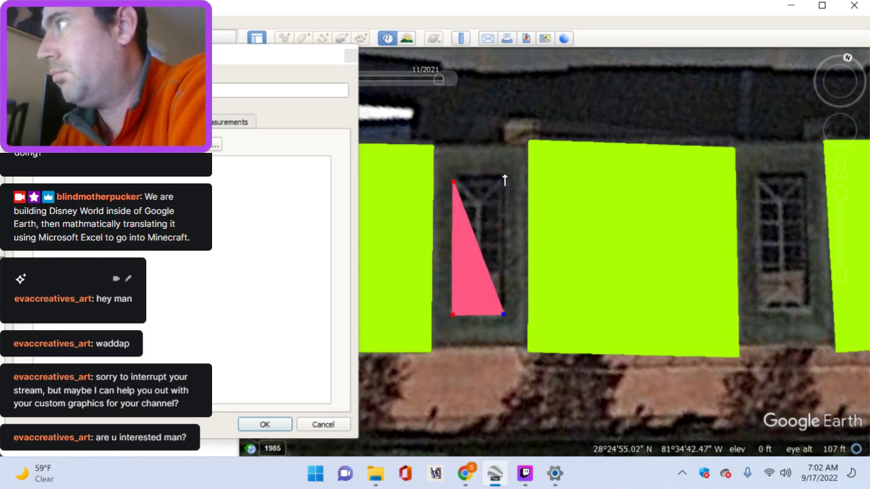
{"action": "left_click", "coordinate": [504, 179]}
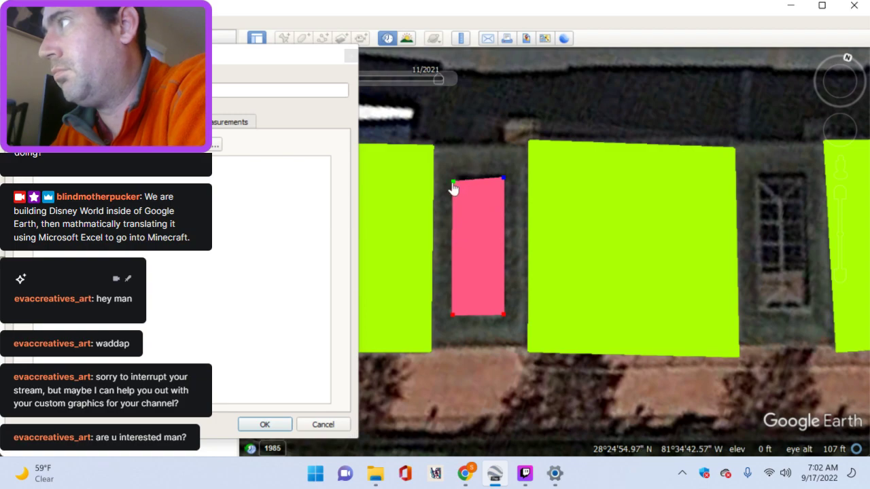
{"action": "left_click_drag", "start_coordinate": [453, 179], "coordinate": [455, 177]}
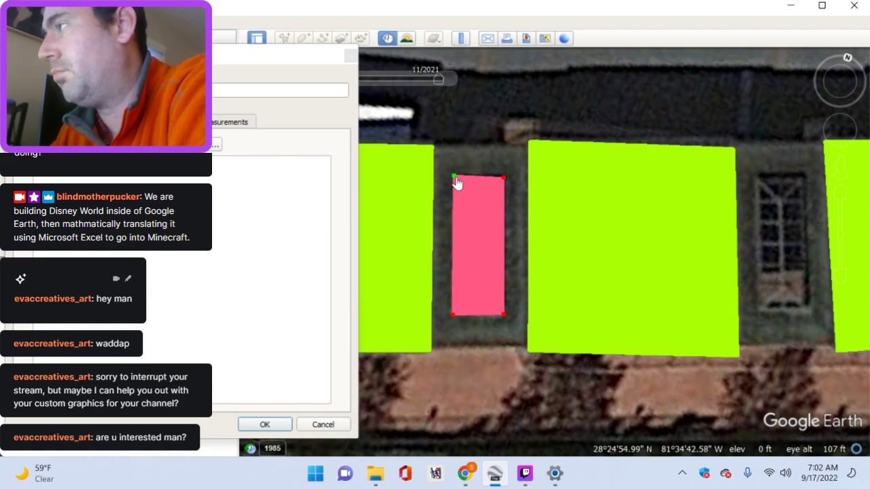
{"action": "left_click", "coordinate": [263, 424]}
Step: Add the polygon Skylight AC 20 over the roof skylight immediately east of Skylight AC 19, fine-tuning its northwest corner
{"action": "left_click_drag", "start_coordinate": [559, 305], "coordinate": [390, 297]}
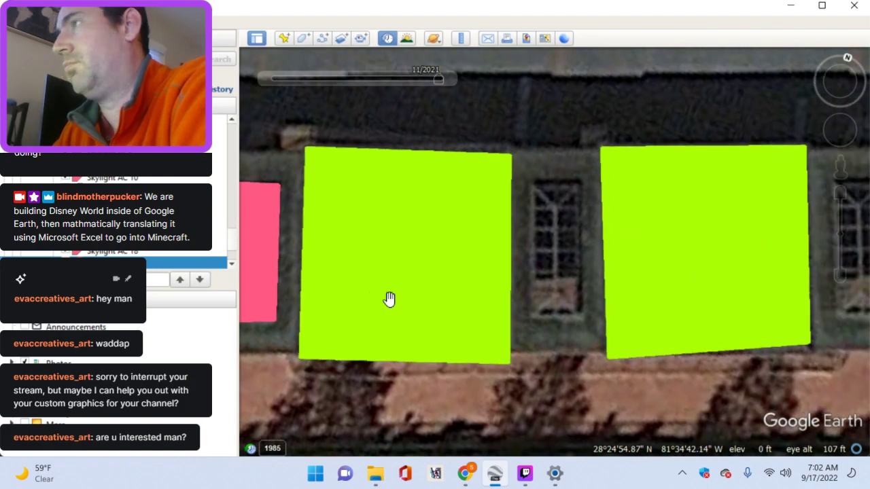
{"action": "left_click", "coordinate": [302, 39]}
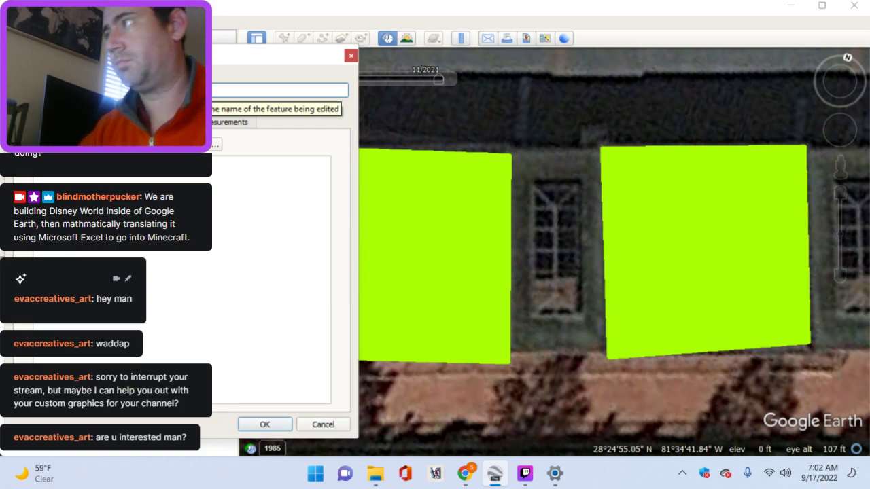
{"action": "left_click", "coordinate": [532, 178]}
{"action": "left_click", "coordinate": [581, 183]}
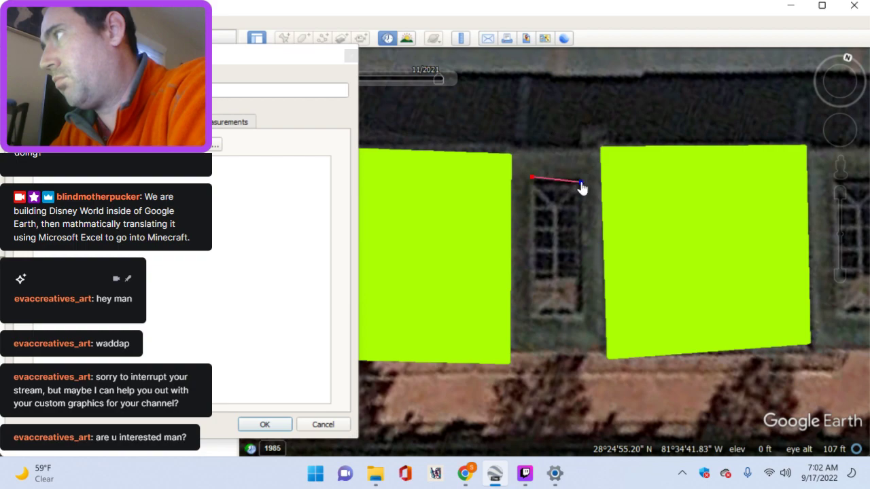
{"action": "left_click", "coordinate": [585, 316]}
{"action": "left_click", "coordinate": [537, 318]}
{"action": "mouse_move", "coordinate": [533, 178]}
{"action": "left_mouse_down"}
{"action": "mouse_move", "coordinate": [535, 191]}
{"action": "mouse_move", "coordinate": [534, 181]}
{"action": "left_mouse_up"}
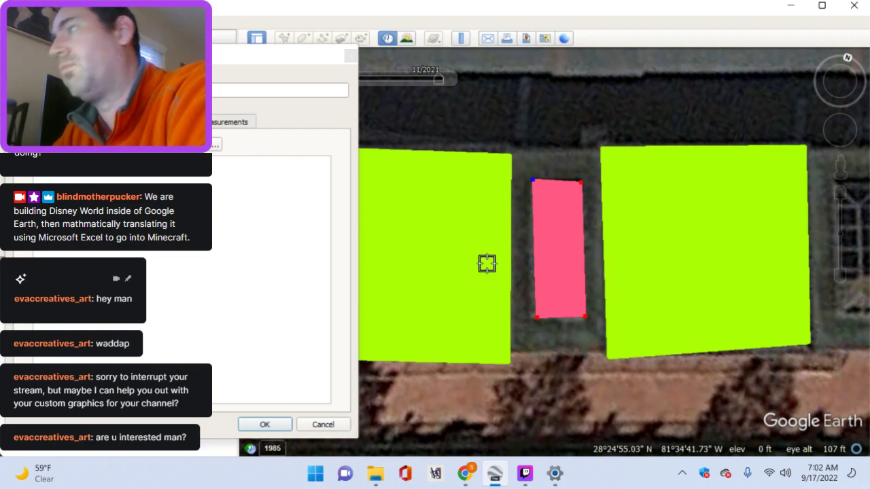
{"action": "left_click", "coordinate": [264, 424]}
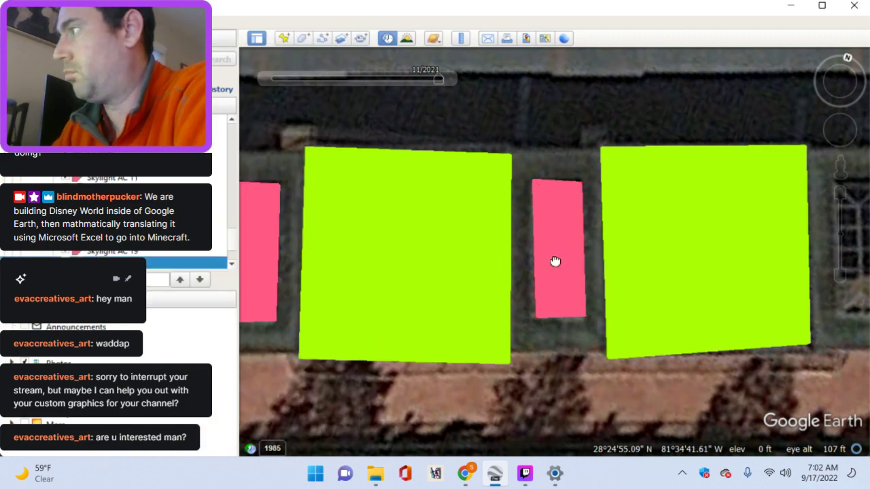
Step: Add the polygon Skylight AC 21 over the roof skylight immediately east of Skylight AC 20, fine-tuning its northeast corner
{"action": "left_click_drag", "start_coordinate": [556, 260], "coordinate": [505, 266]}
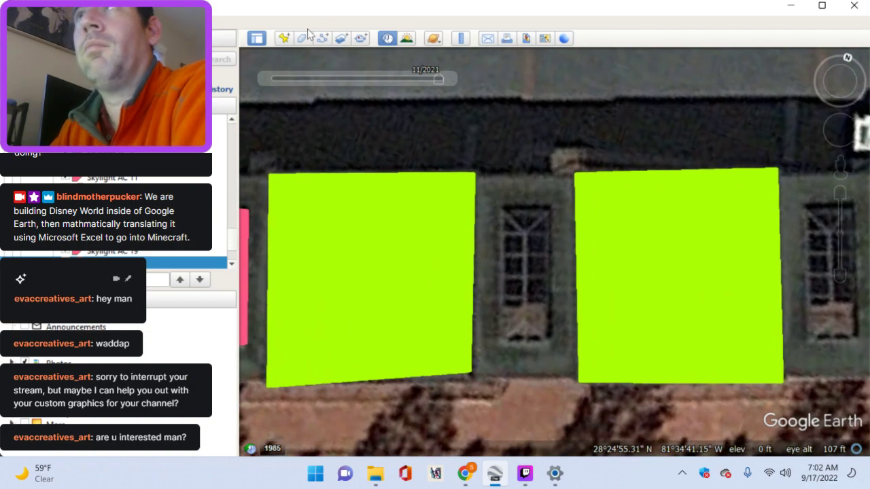
{"action": "left_click", "coordinate": [303, 38]}
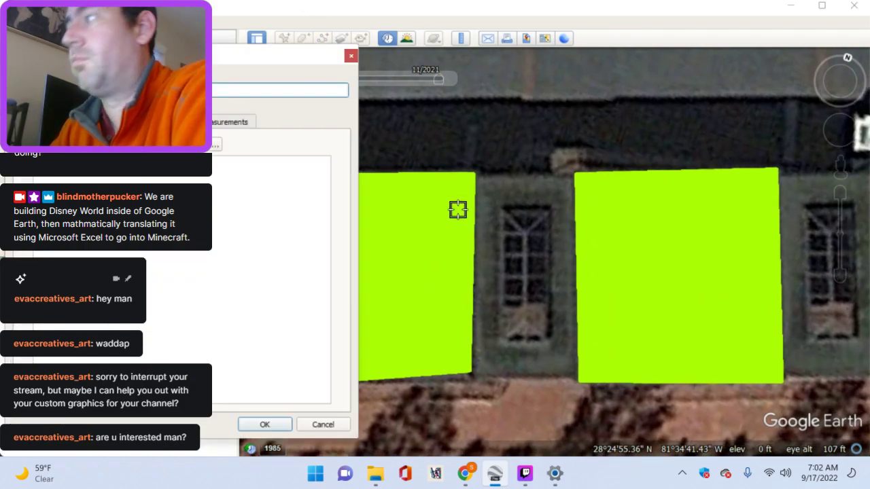
{"action": "left_click", "coordinate": [501, 206]}
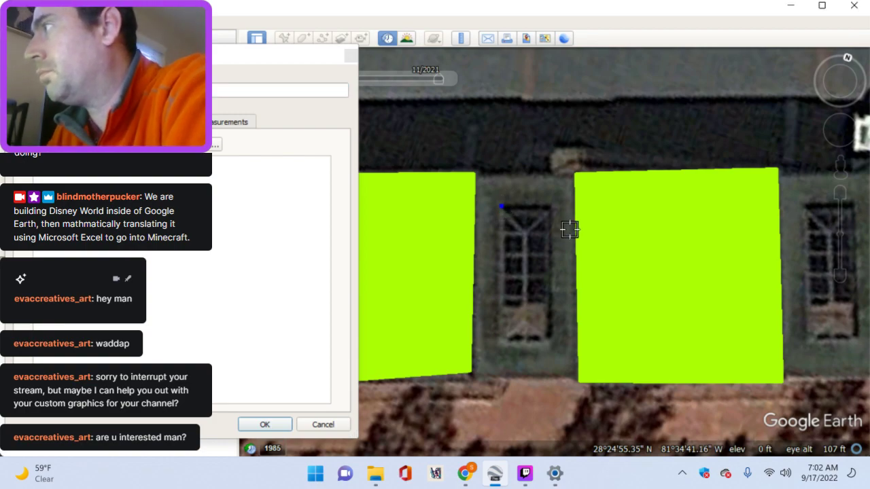
{"action": "left_click", "coordinate": [555, 204]}
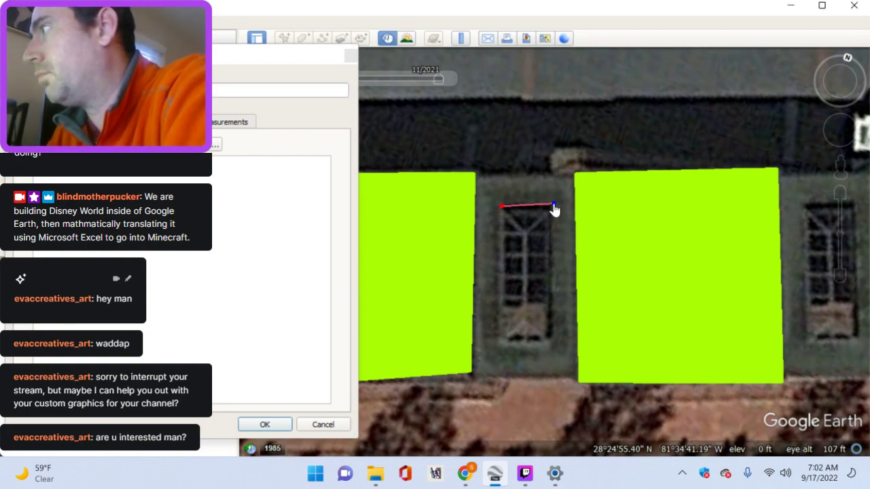
{"action": "left_click", "coordinate": [554, 342]}
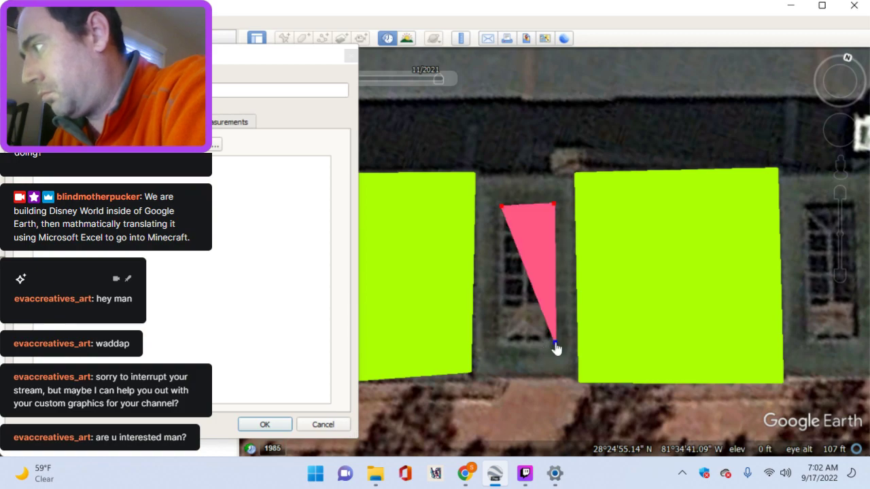
{"action": "left_click", "coordinate": [501, 342]}
{"action": "left_click", "coordinate": [553, 205]}
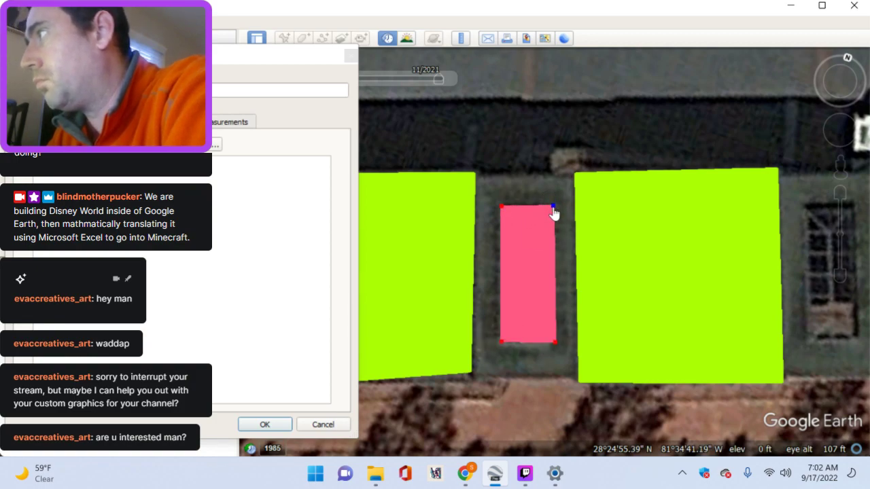
{"action": "left_click", "coordinate": [264, 425]}
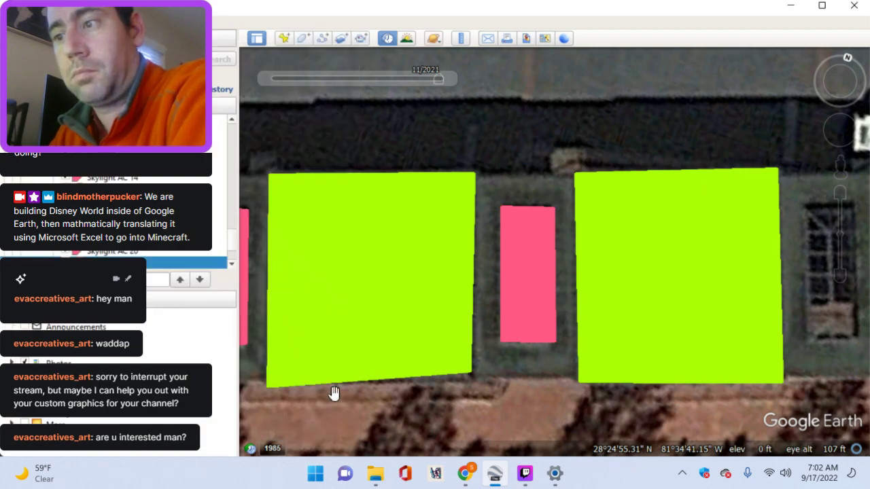
Step: Draw and save the next Skylight AC polygon over the roof skylight immediately east of Skylight AC 21, fine-tuning its northeast corner
{"action": "left_click_drag", "start_coordinate": [575, 309], "coordinate": [507, 302]}
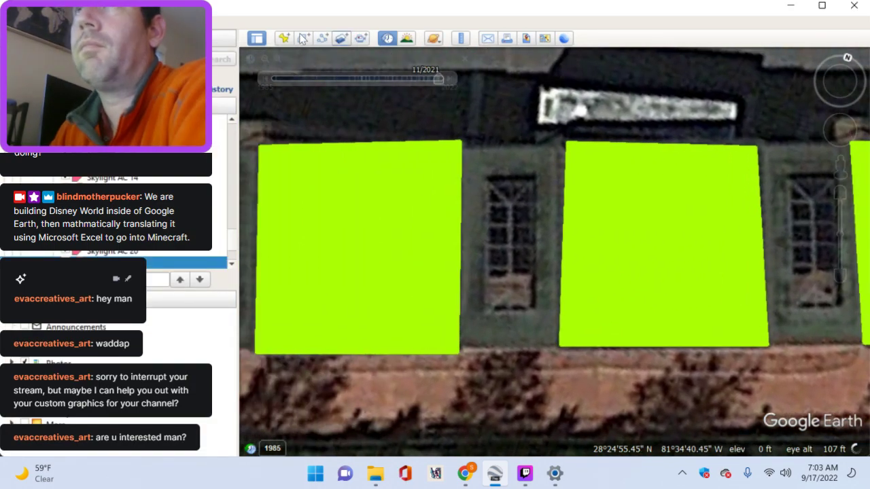
{"action": "left_click", "coordinate": [304, 38]}
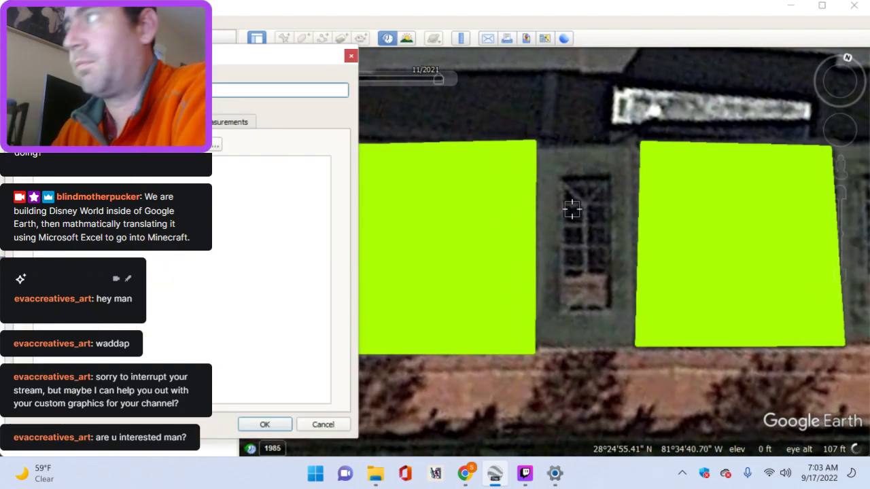
{"action": "left_click", "coordinate": [569, 176]}
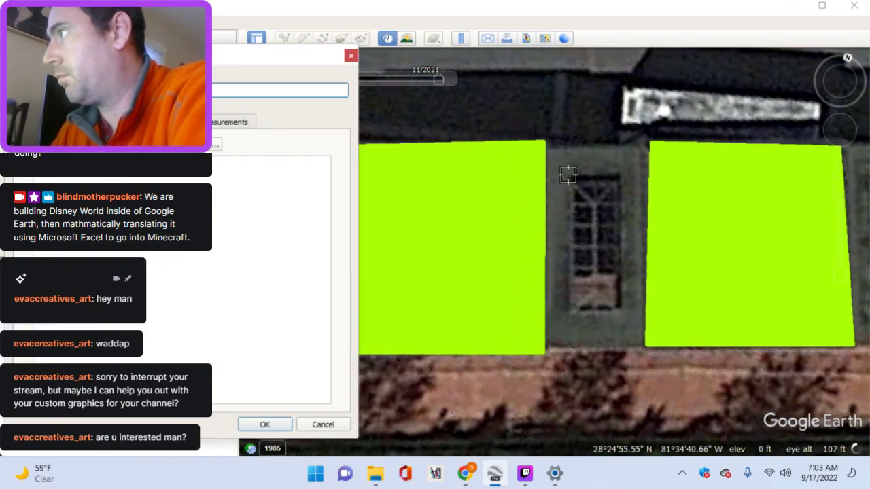
{"action": "left_click", "coordinate": [572, 312]}
{"action": "left_click", "coordinate": [624, 313]}
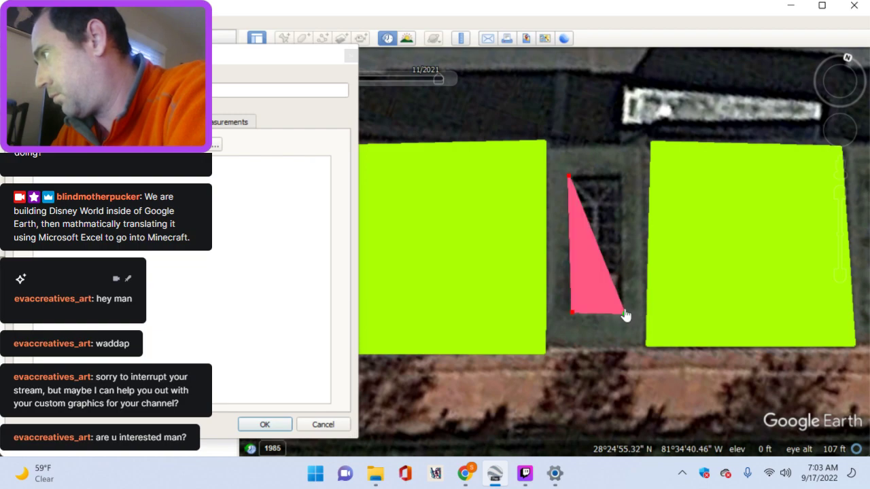
{"action": "left_click", "coordinate": [620, 174]}
{"action": "left_click_drag", "start_coordinate": [620, 174], "coordinate": [622, 176]}
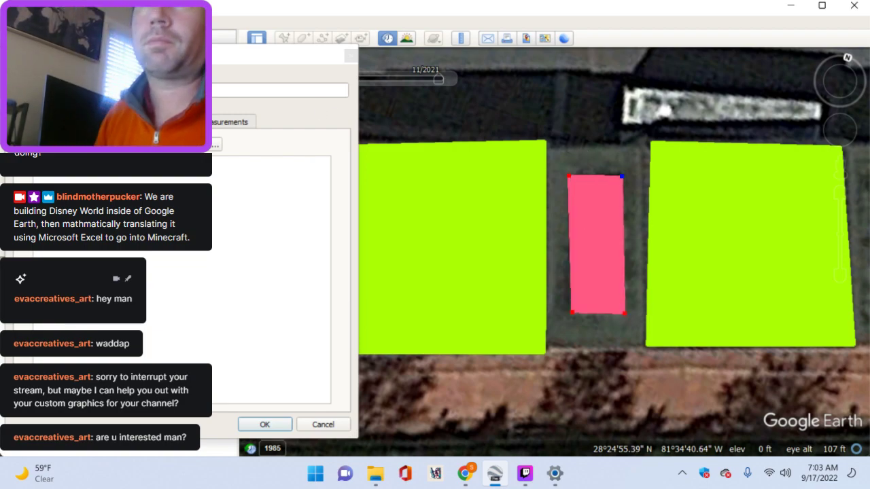
{"action": "left_click", "coordinate": [262, 70]}
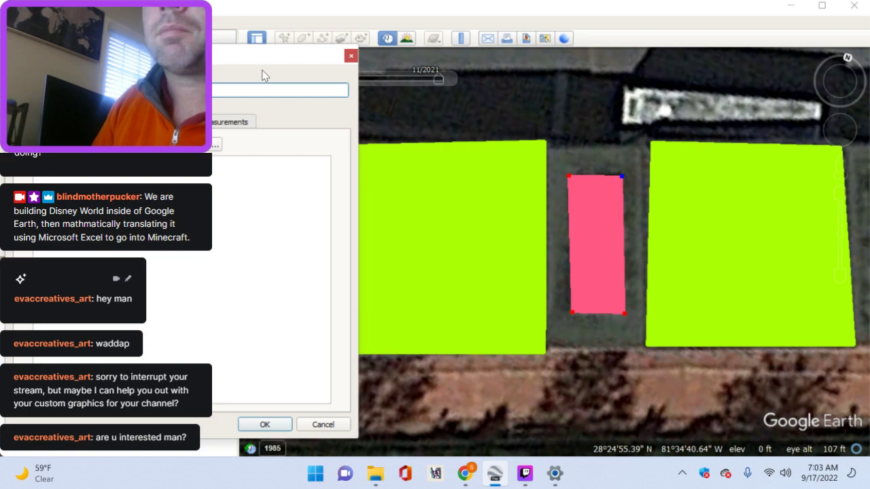
{"action": "key", "text": "Return"}
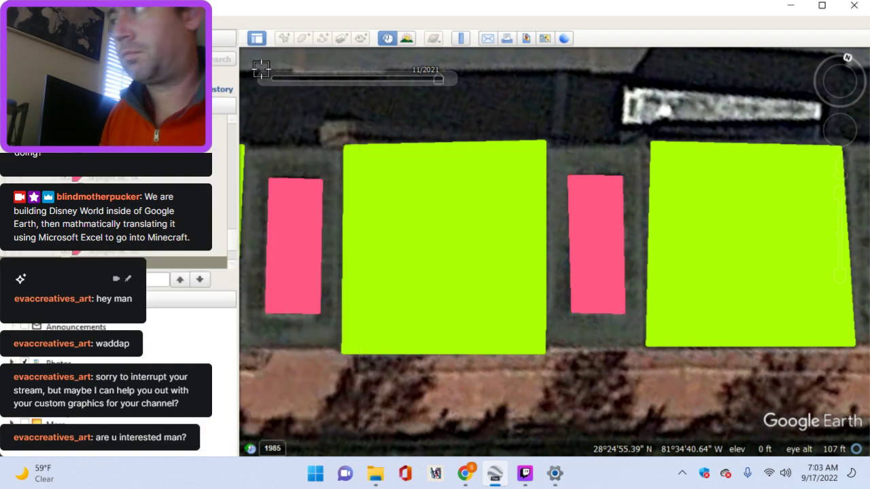
Step: Draw and save a four-corner polygon over the row's second-to-last roof skylight from the east, moving its northwest corner inward to fit
{"action": "left_click_drag", "start_coordinate": [713, 229], "coordinate": [507, 235]}
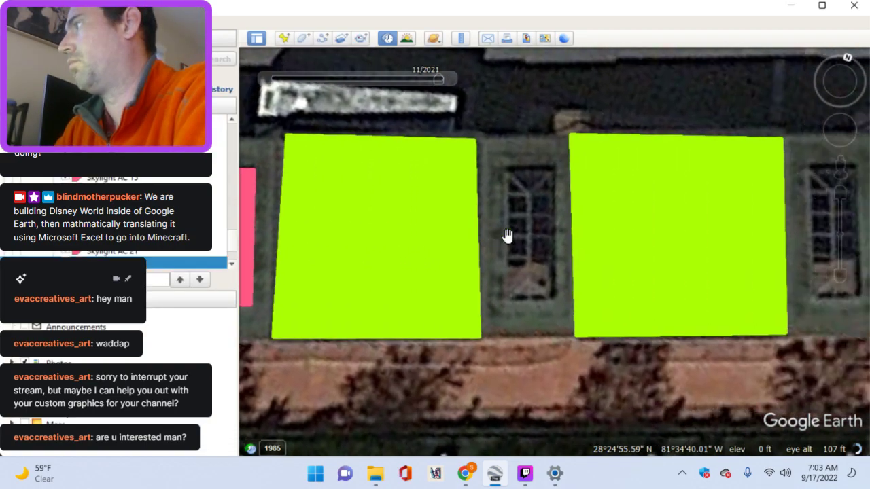
{"action": "left_click_drag", "start_coordinate": [555, 190], "coordinate": [604, 276]}
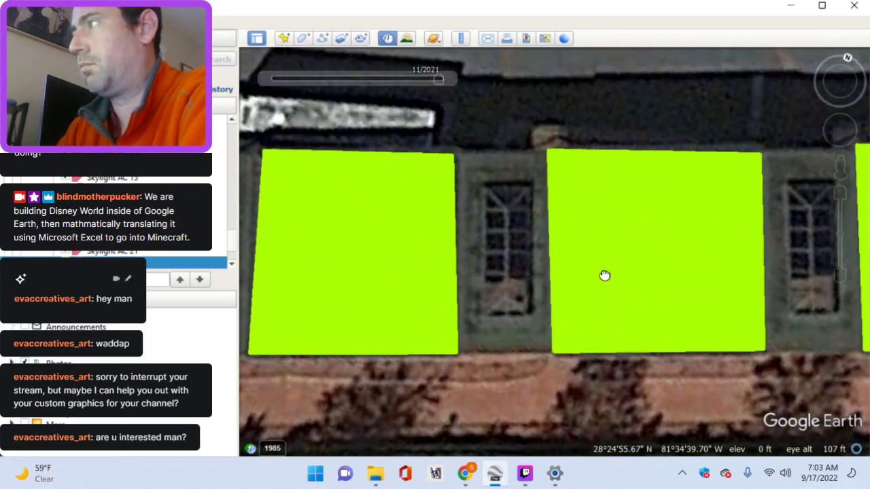
{"action": "left_click", "coordinate": [303, 38]}
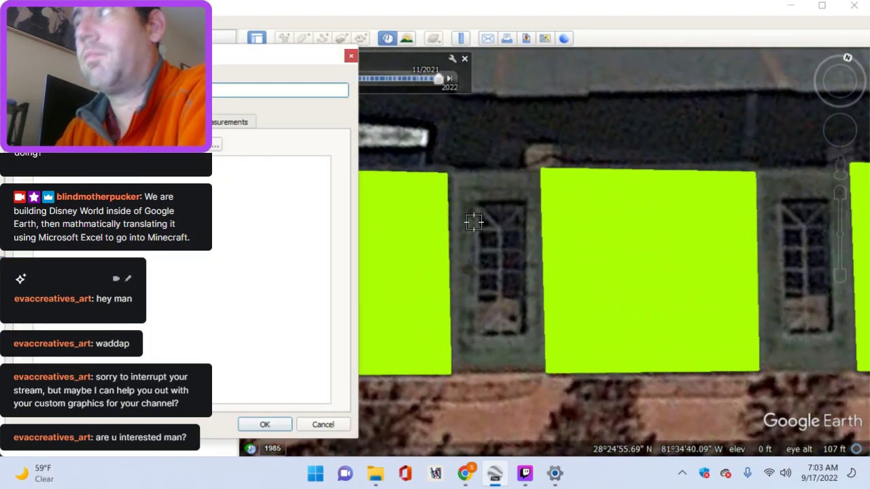
{"action": "left_click", "coordinate": [471, 202]}
{"action": "left_click", "coordinate": [523, 202]}
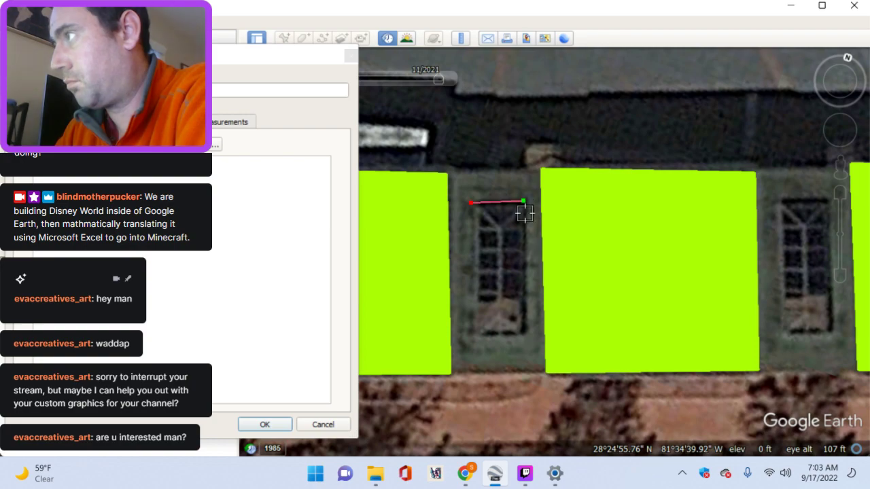
{"action": "left_click", "coordinate": [525, 334]}
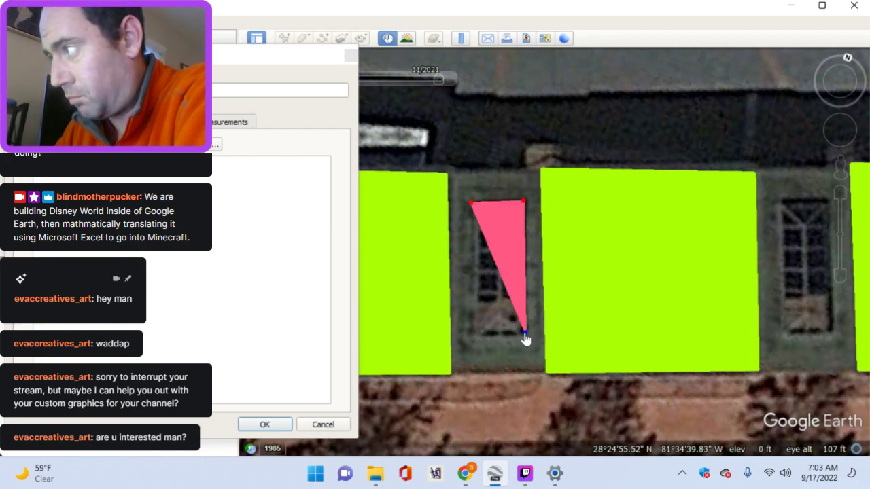
{"action": "left_click", "coordinate": [481, 336]}
{"action": "left_click", "coordinate": [272, 90]}
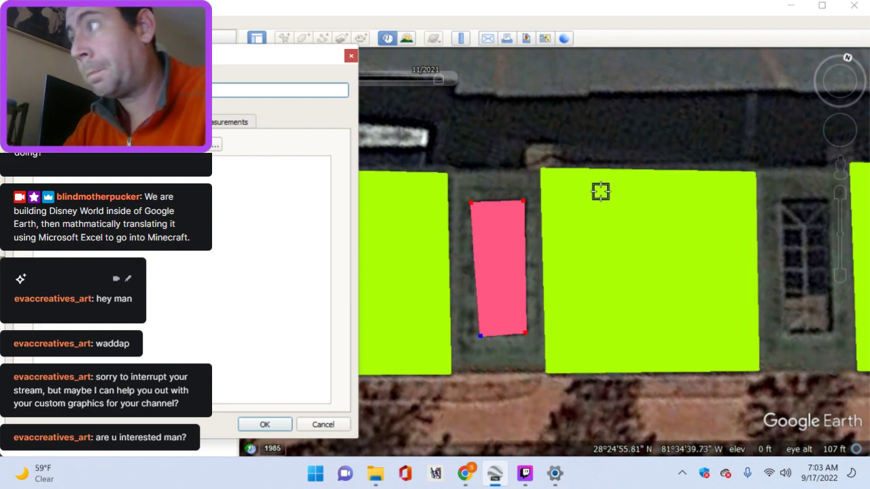
{"action": "left_click_drag", "start_coordinate": [471, 203], "coordinate": [477, 201]}
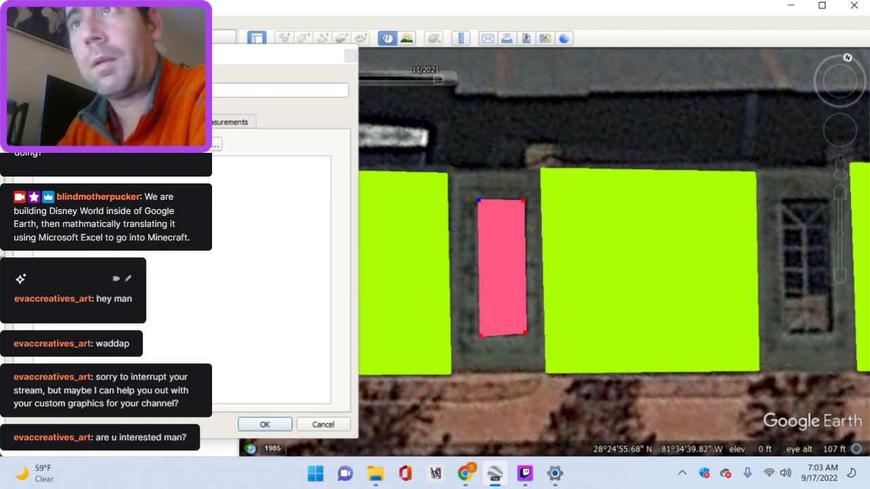
{"action": "left_click", "coordinate": [269, 430]}
Step: Draw and save a four-corner pink polygon over the easternmost roof skylight of the bus stop row
{"action": "left_click_drag", "start_coordinate": [671, 268], "coordinate": [438, 259]}
{"action": "left_click", "coordinate": [300, 37]}
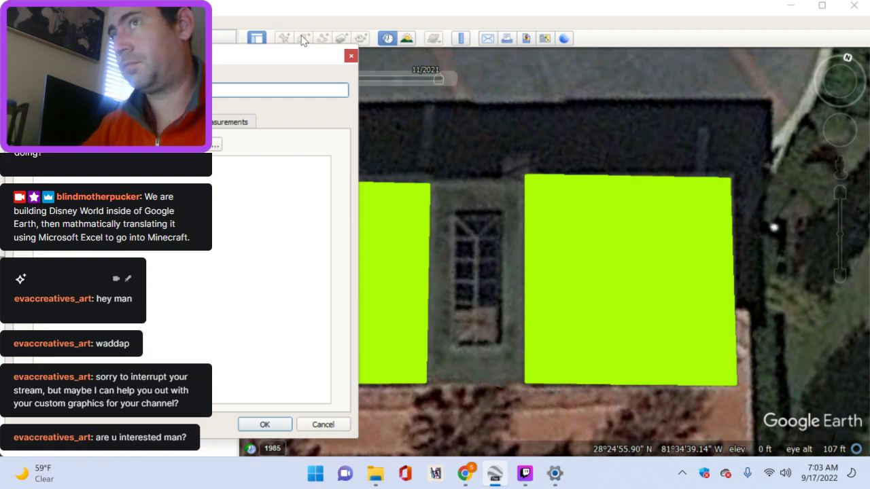
{"action": "left_click", "coordinate": [451, 215]}
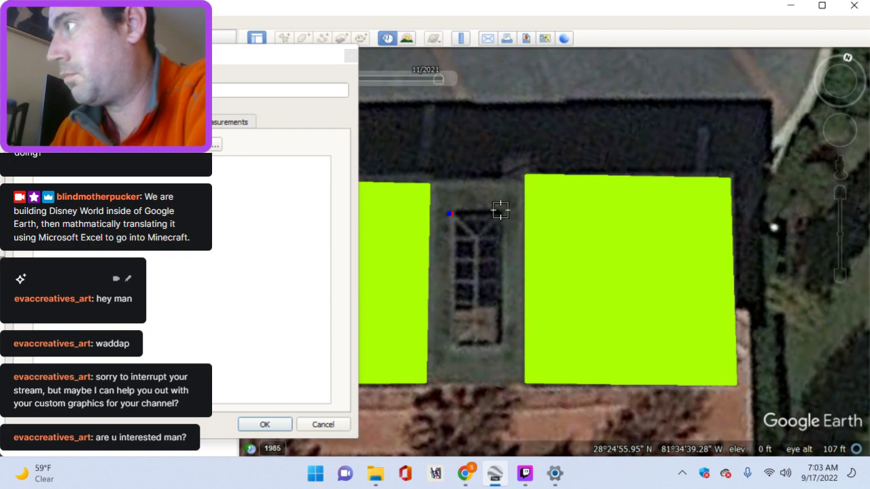
{"action": "left_click", "coordinate": [502, 211]}
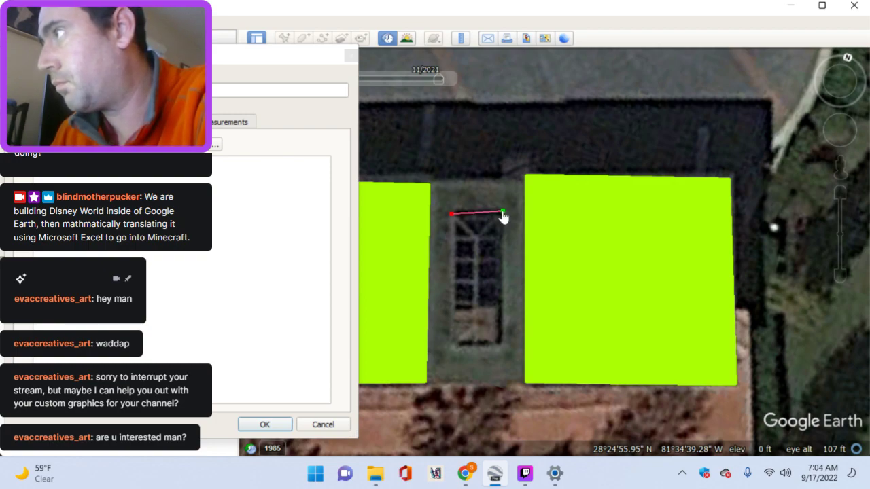
{"action": "left_click", "coordinate": [499, 343]}
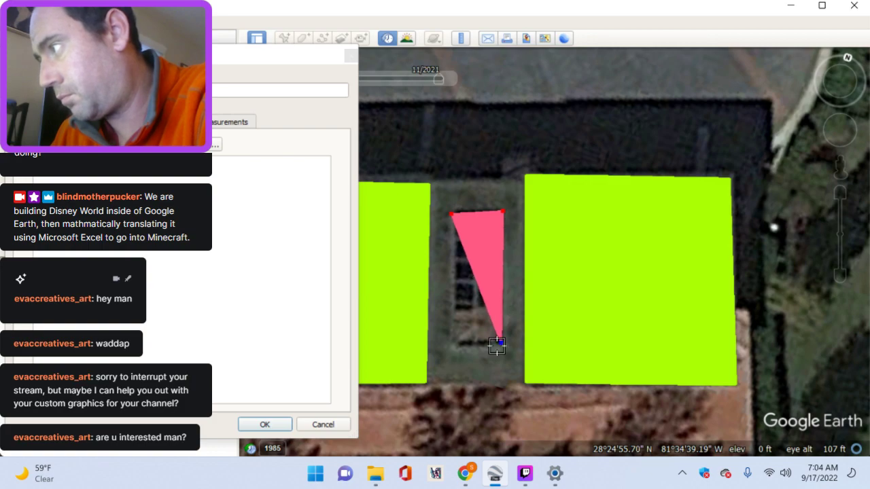
{"action": "left_click", "coordinate": [455, 345]}
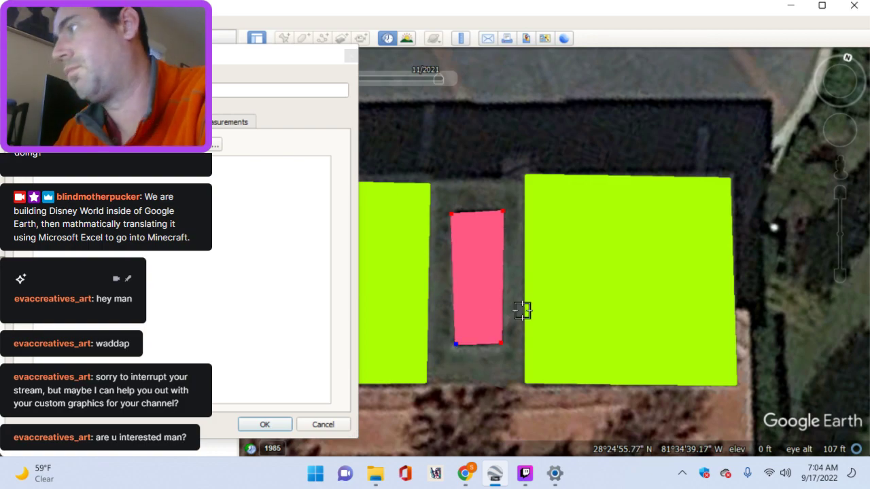
{"action": "left_click", "coordinate": [263, 424]}
Step: Start a new polygon for the west end of the bus stop row, with a cyan outline and a light cyan #aaffff fill
{"action": "left_click_drag", "start_coordinate": [520, 314], "coordinate": [525, 210]}
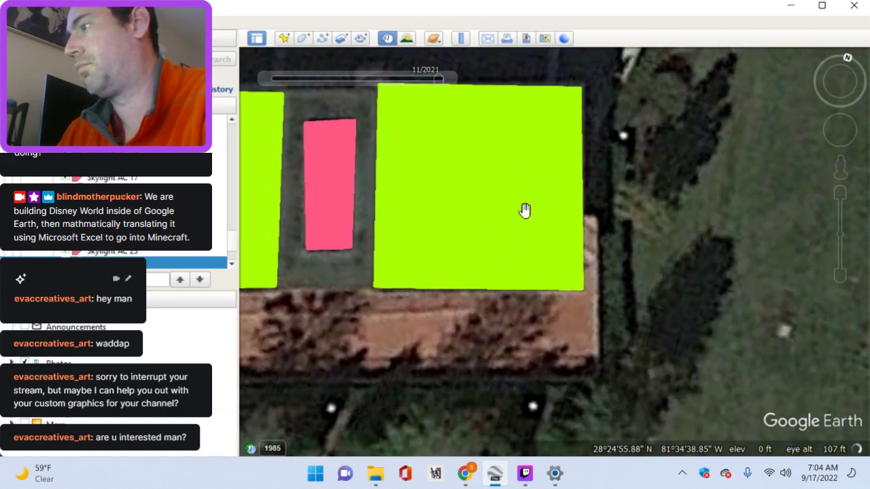
{"action": "scroll", "coordinate": [515, 222], "scroll_direction": "down", "scroll_amount": 2}
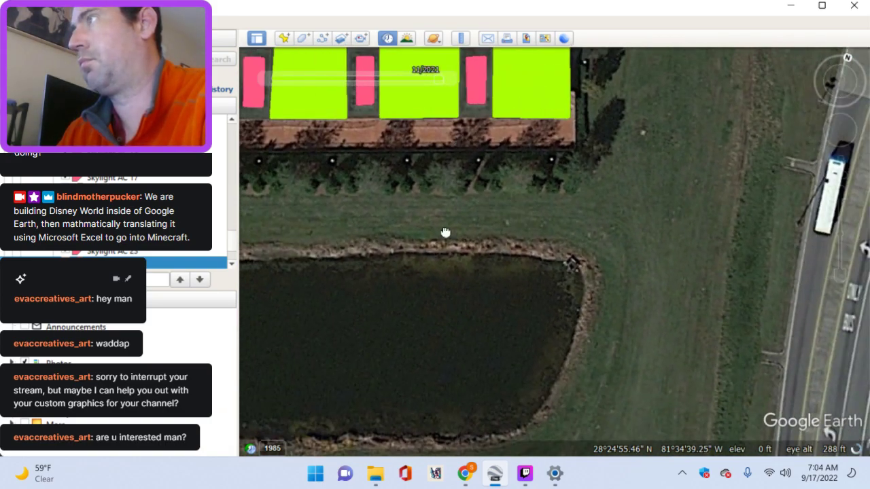
{"action": "left_click_drag", "start_coordinate": [459, 147], "coordinate": [442, 289]}
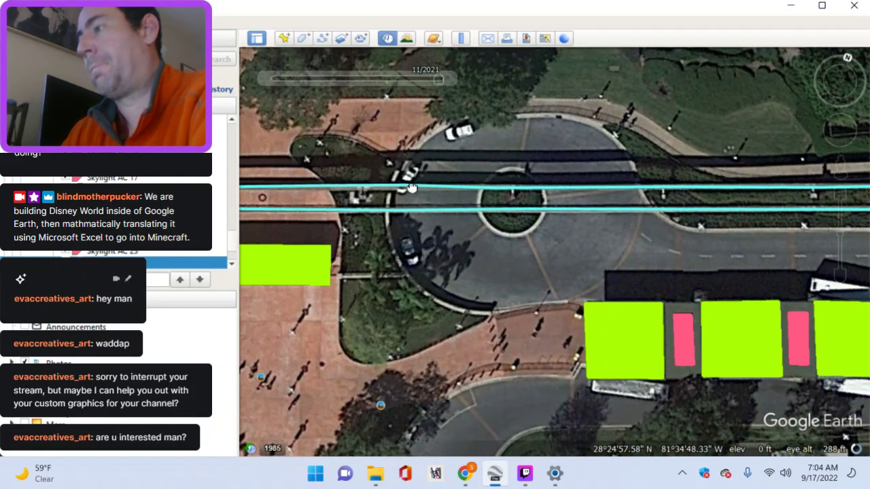
{"action": "left_click_drag", "start_coordinate": [590, 326], "coordinate": [543, 221]}
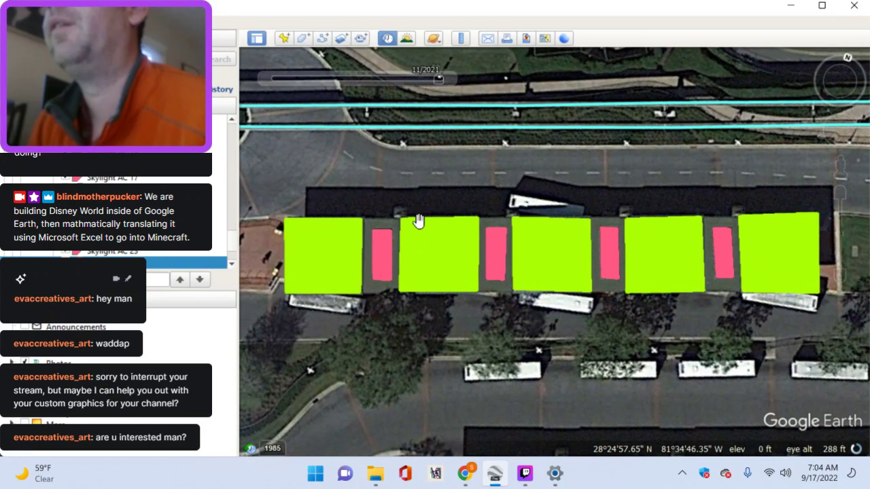
{"action": "scroll", "coordinate": [385, 235], "scroll_direction": "up", "scroll_amount": 2}
{"action": "scroll", "coordinate": [384, 229], "scroll_direction": "up", "scroll_amount": 2}
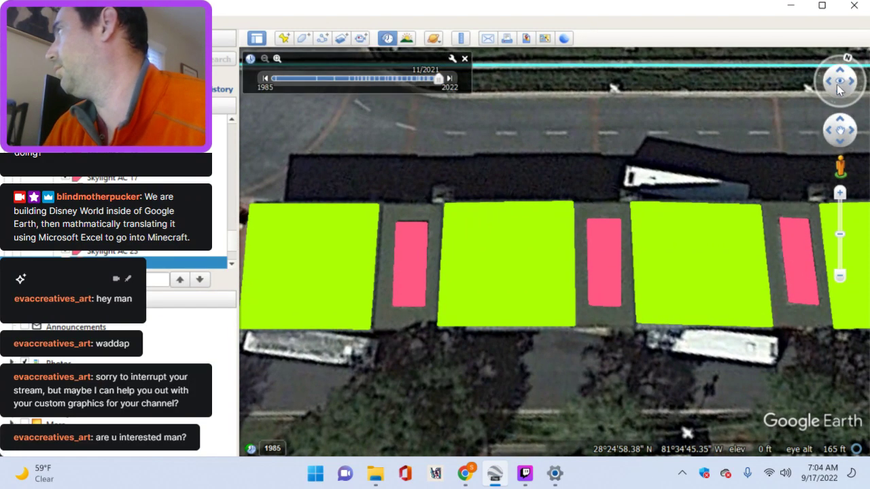
{"action": "left_click", "coordinate": [840, 90]}
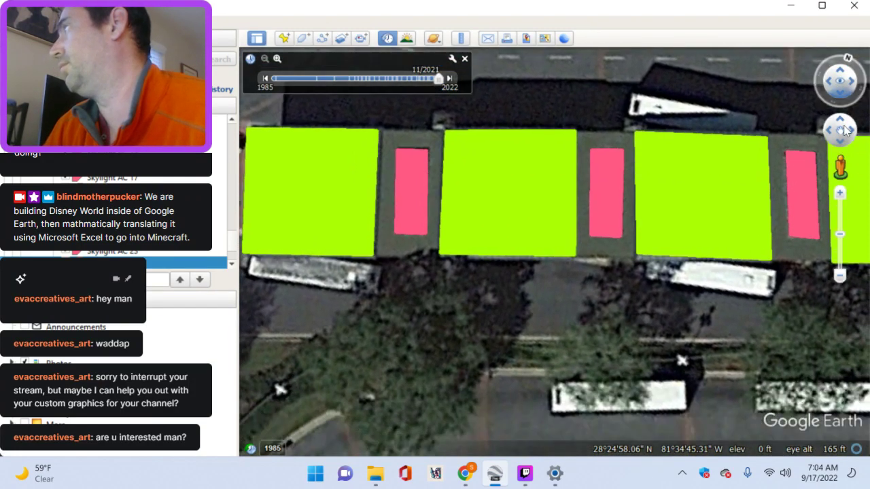
{"action": "scroll", "coordinate": [395, 159], "scroll_direction": "up", "scroll_amount": 1}
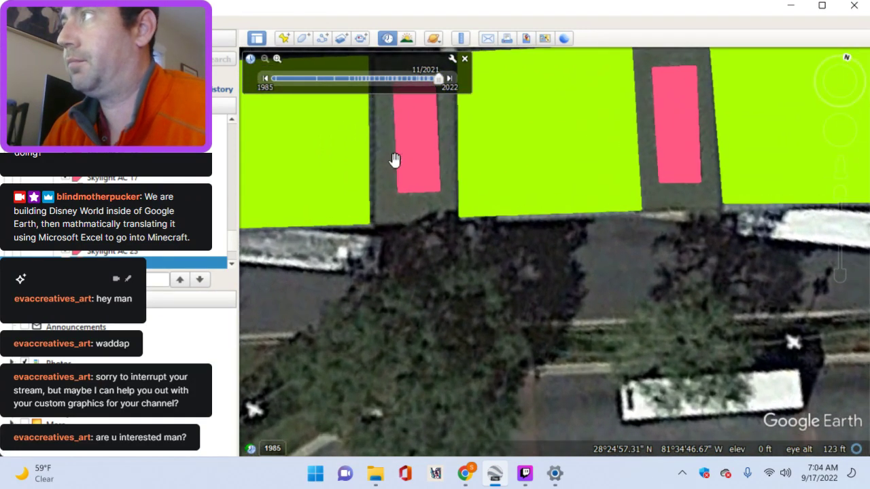
{"action": "left_click_drag", "start_coordinate": [482, 191], "coordinate": [534, 249]}
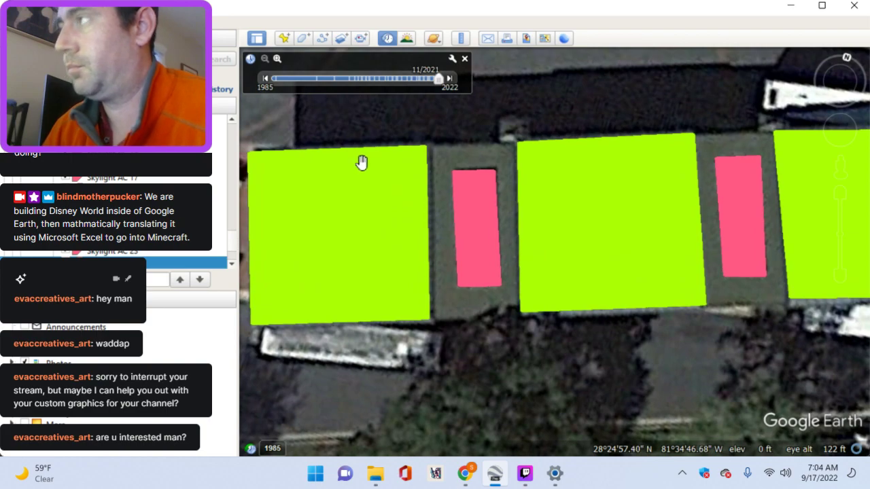
{"action": "scroll", "coordinate": [340, 149], "scroll_direction": "up", "scroll_amount": 1}
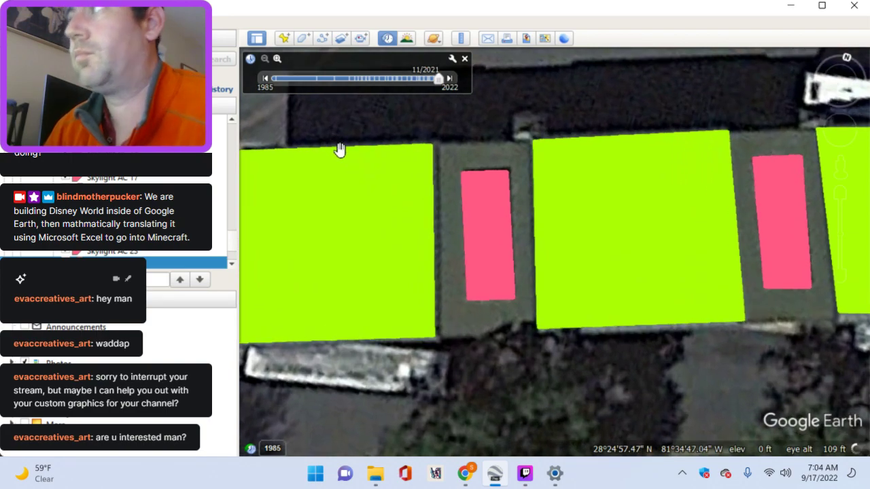
{"action": "left_click", "coordinate": [303, 38]}
{"action": "left_click", "coordinate": [120, 121]}
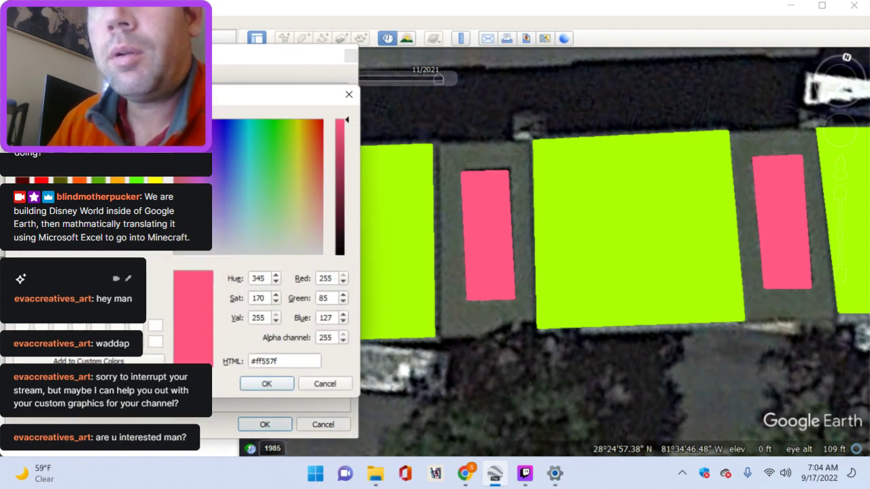
{"action": "left_click", "coordinate": [136, 164]}
{"action": "left_click", "coordinate": [267, 384]}
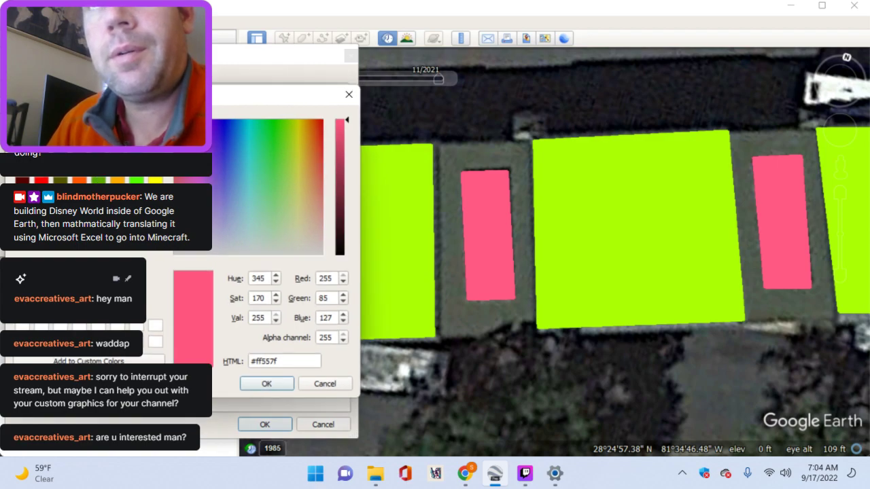
{"action": "left_click", "coordinate": [136, 165]}
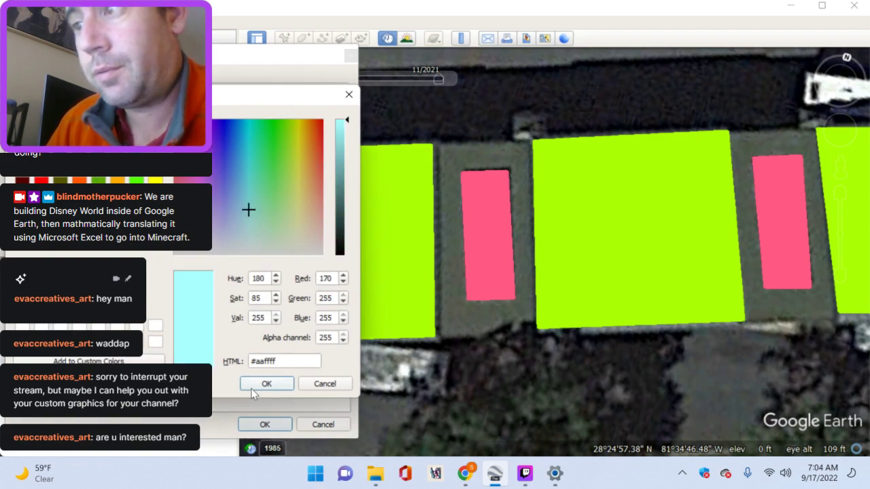
{"action": "left_click", "coordinate": [251, 388]}
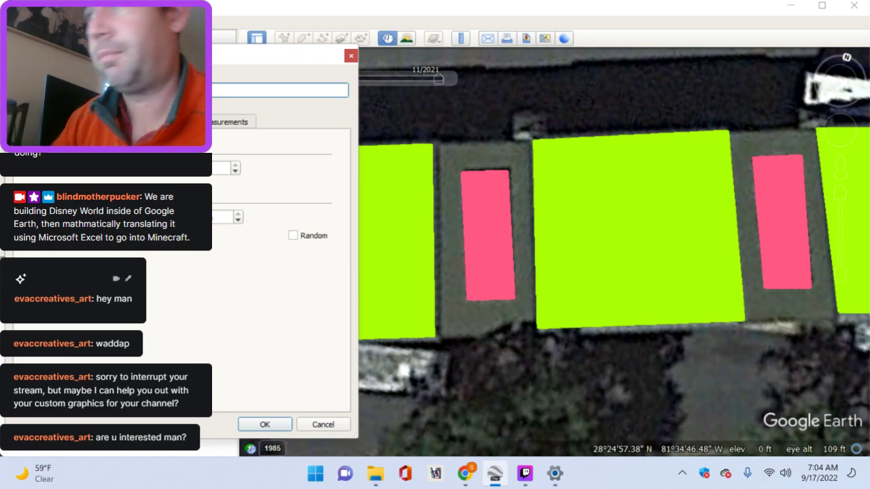
Step: Draw and save polygon AC1 across the gap between the first and second green roofs from the west, fitting its southwest corner to the green edge
{"action": "left_click", "coordinate": [433, 143]}
{"action": "left_click", "coordinate": [532, 143]}
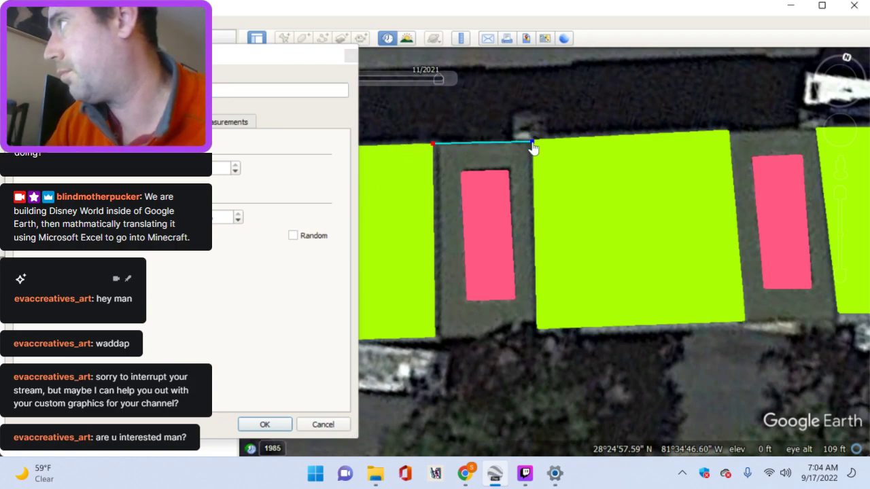
{"action": "left_click", "coordinate": [535, 319]}
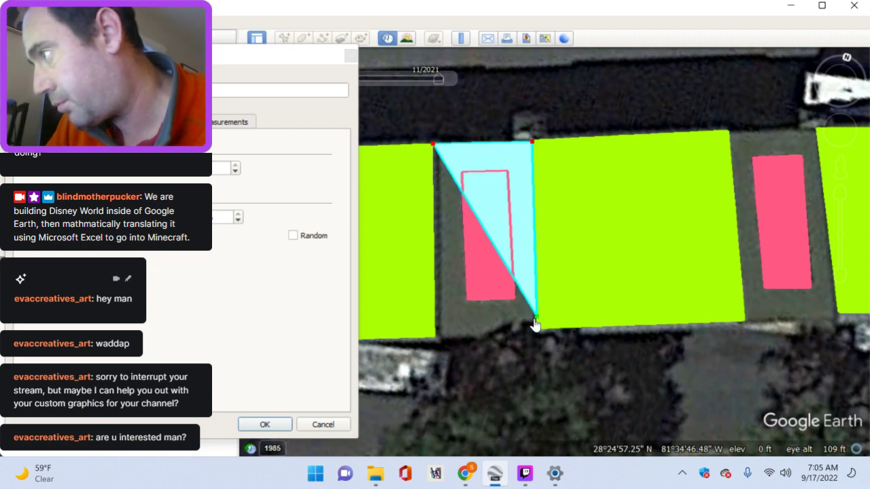
{"action": "left_click", "coordinate": [439, 323]}
{"action": "left_click_drag", "start_coordinate": [440, 329], "coordinate": [436, 322]}
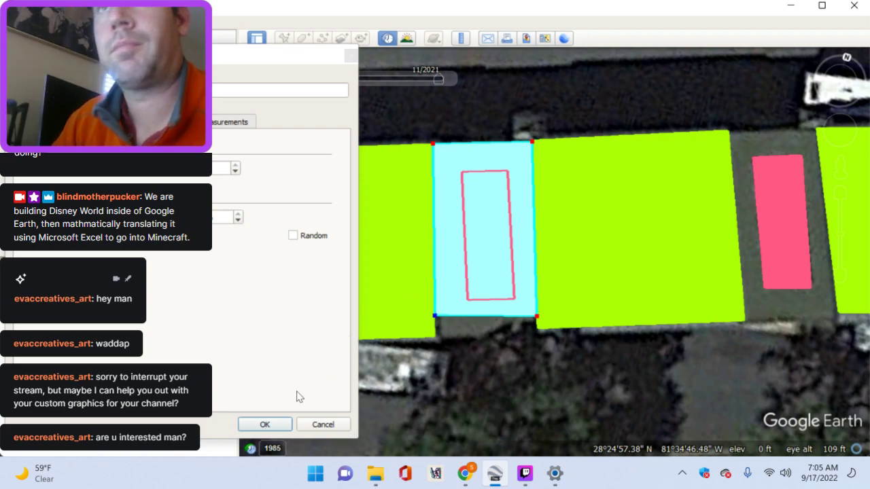
{"action": "left_click", "coordinate": [267, 419]}
Step: Draw and save a cyan polygon filling the gap between the second and third green roofs from the west, lowering both southern corners to fit
{"action": "left_click_drag", "start_coordinate": [596, 295], "coordinate": [401, 306]}
{"action": "left_click", "coordinate": [304, 38]}
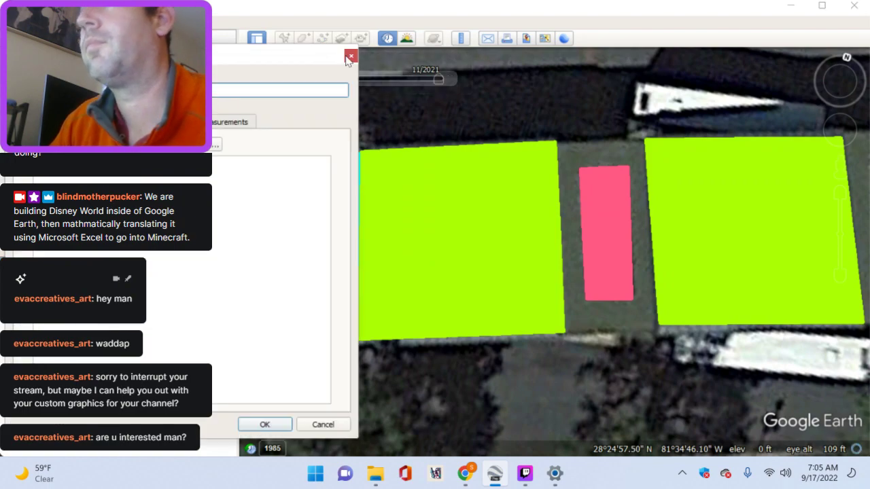
{"action": "left_click", "coordinate": [556, 145]}
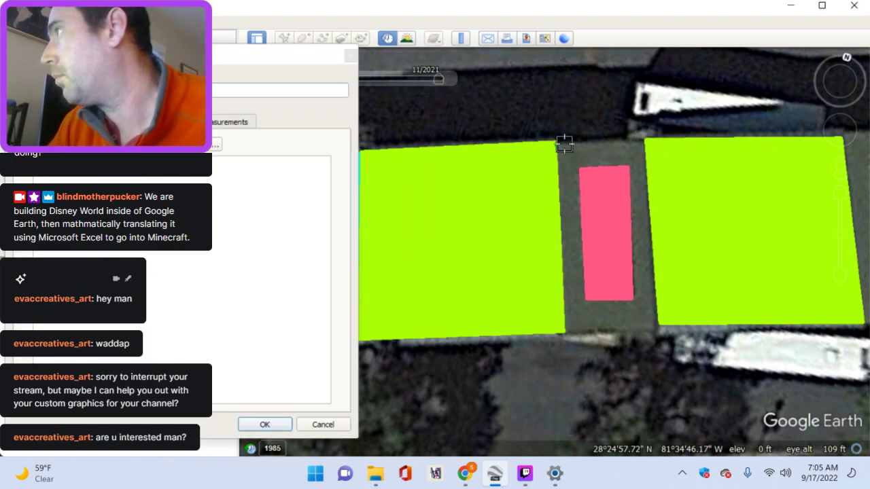
{"action": "left_click", "coordinate": [642, 144]}
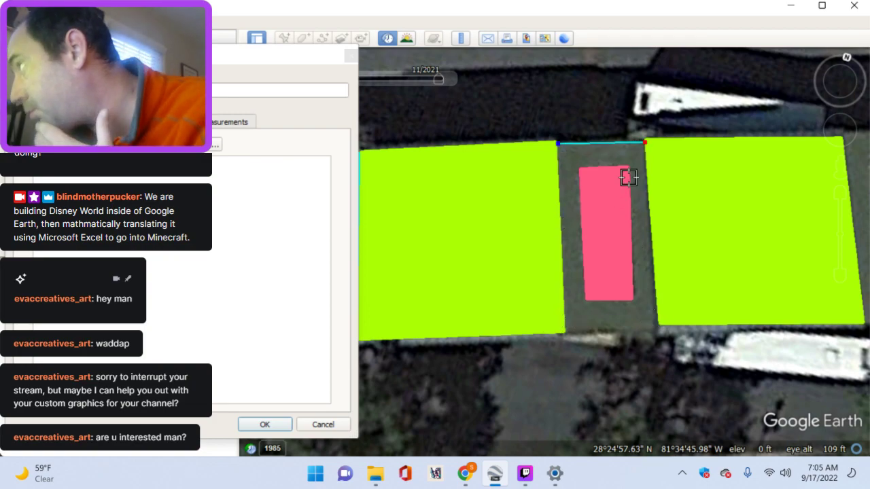
{"action": "left_click", "coordinate": [567, 322]}
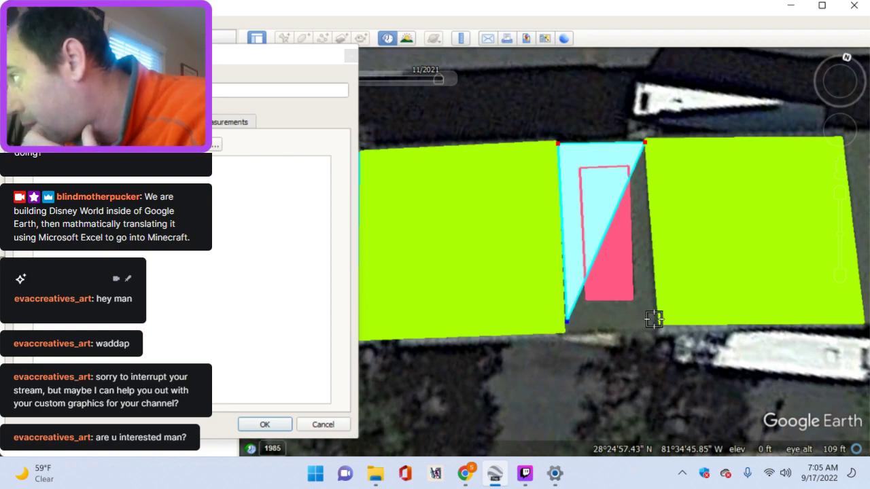
{"action": "left_click", "coordinate": [655, 322]}
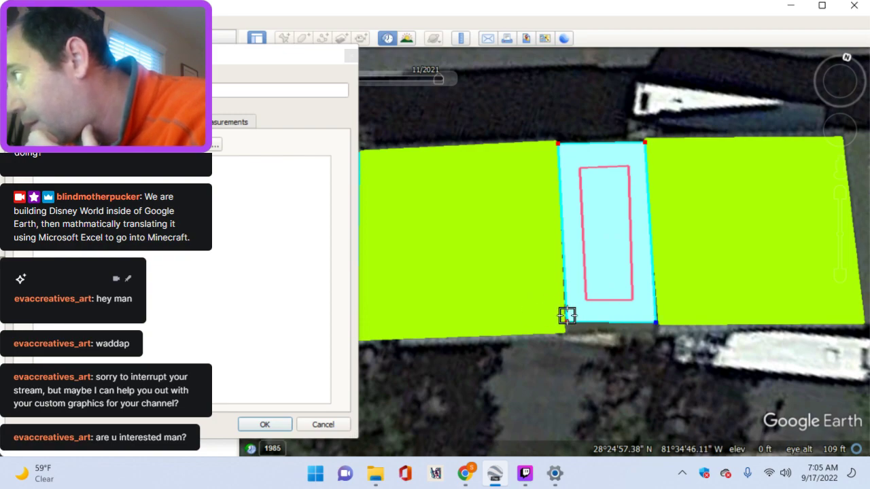
{"action": "left_click_drag", "start_coordinate": [569, 308], "coordinate": [566, 335]}
{"action": "left_click_drag", "start_coordinate": [654, 331], "coordinate": [657, 326]}
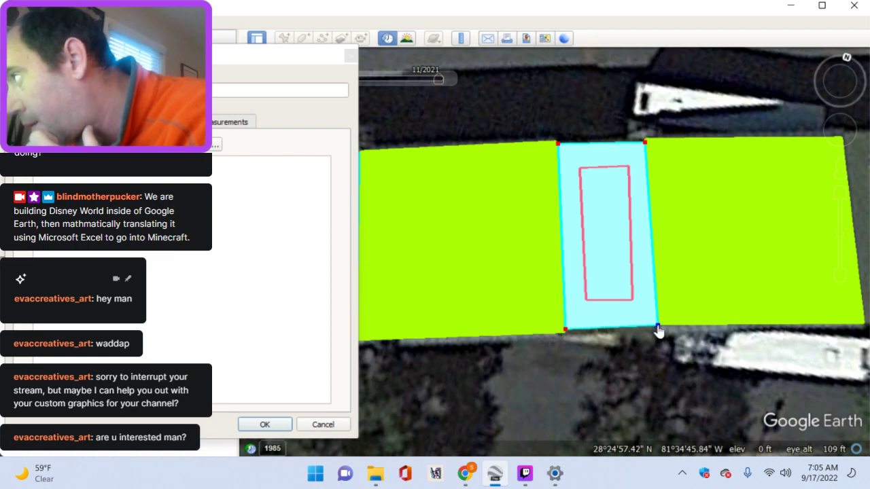
{"action": "left_click", "coordinate": [233, 87]}
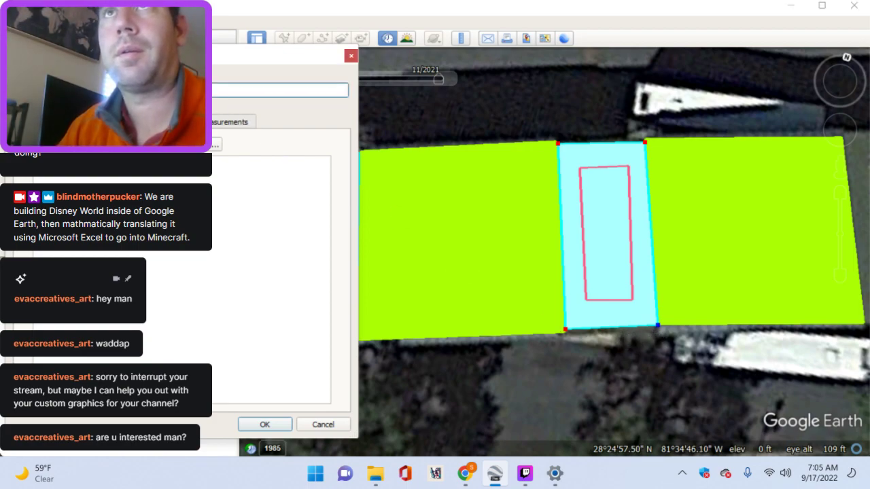
{"action": "left_click", "coordinate": [265, 425]}
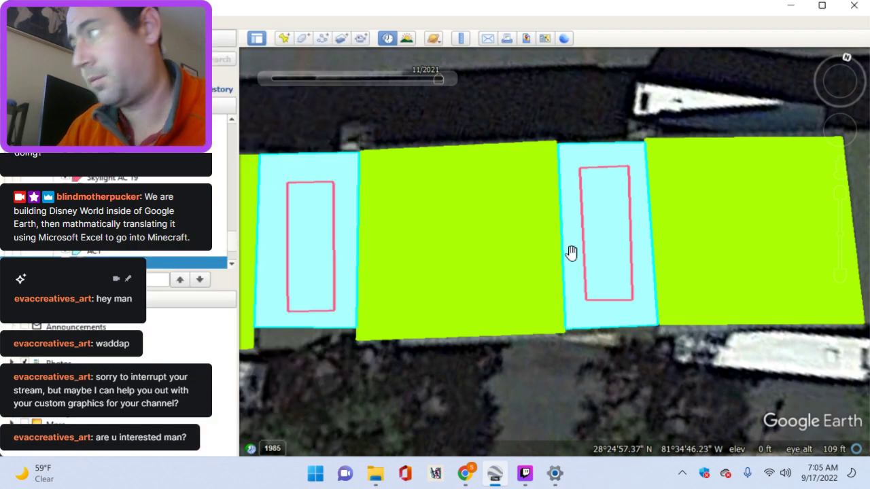
Step: Draw and save four-corner cyan polygon AC3 over the gap between the third and fourth green roofs from the west
{"action": "left_click_drag", "start_coordinate": [569, 252], "coordinate": [389, 283]}
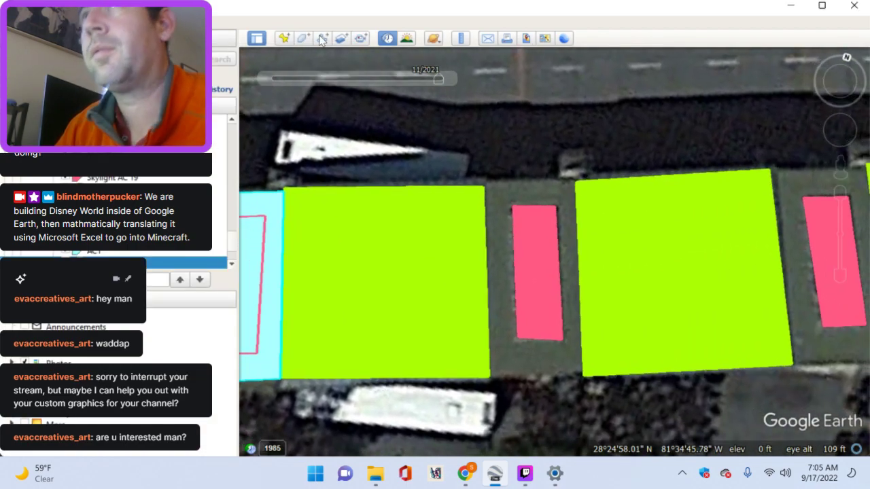
{"action": "left_click", "coordinate": [303, 39]}
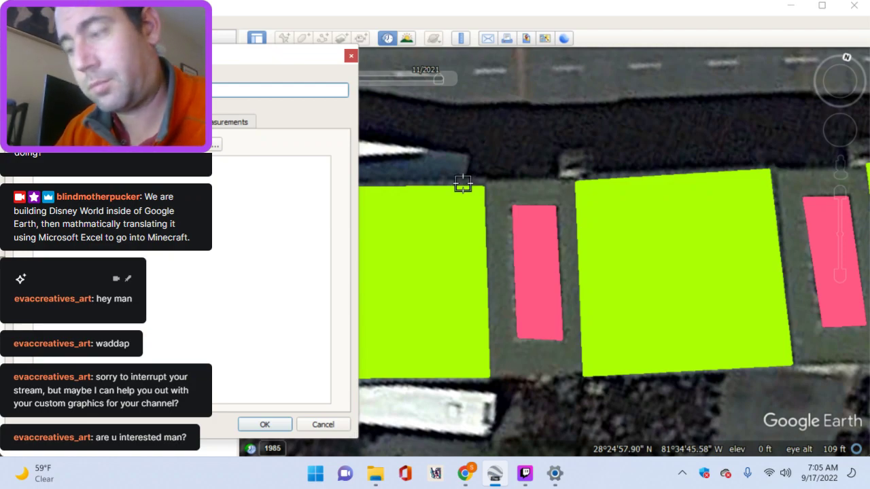
{"action": "left_click", "coordinate": [484, 187]}
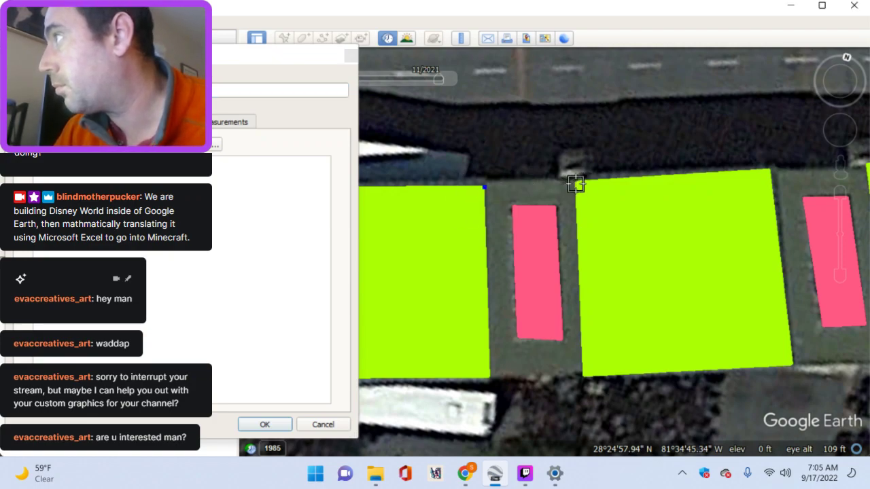
{"action": "left_click", "coordinate": [577, 185]}
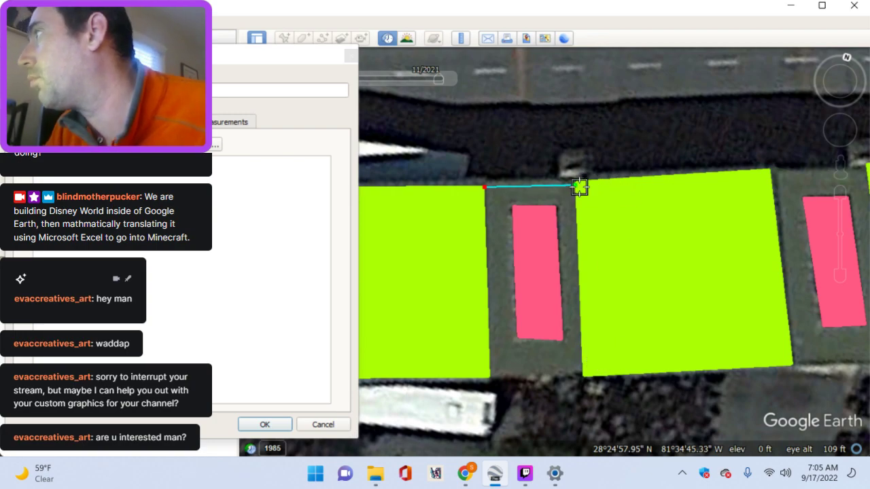
{"action": "left_click", "coordinate": [582, 365]}
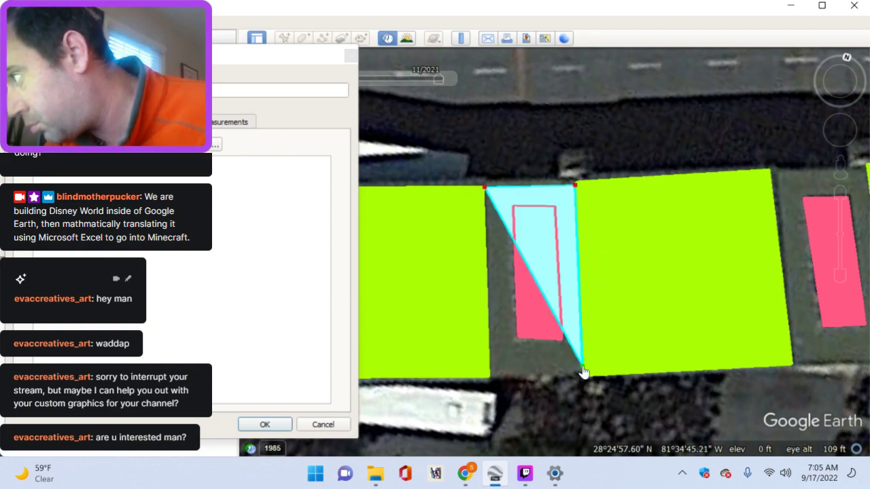
{"action": "left_click", "coordinate": [492, 370]}
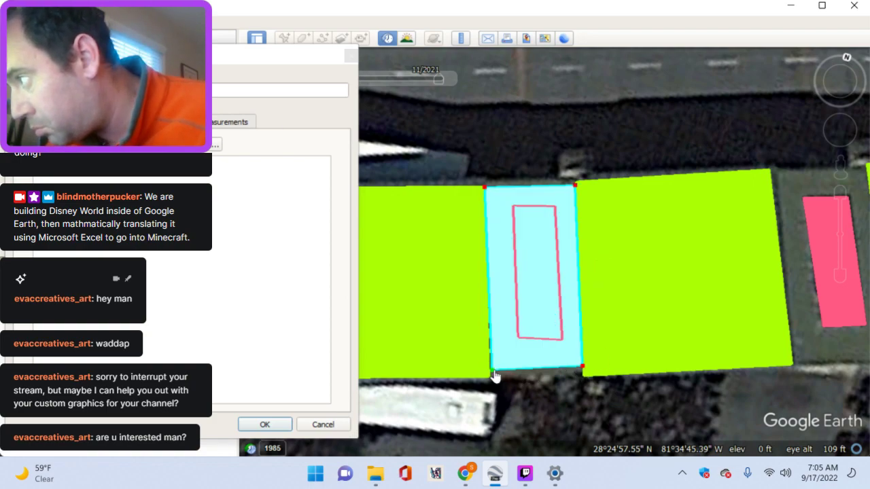
{"action": "left_click", "coordinate": [278, 425]}
Step: Draw and save four-corner cyan polygon AC4 over the gap between the fourth green roof and the easternmost one in this row
{"action": "left_click_drag", "start_coordinate": [601, 270], "coordinate": [397, 273]}
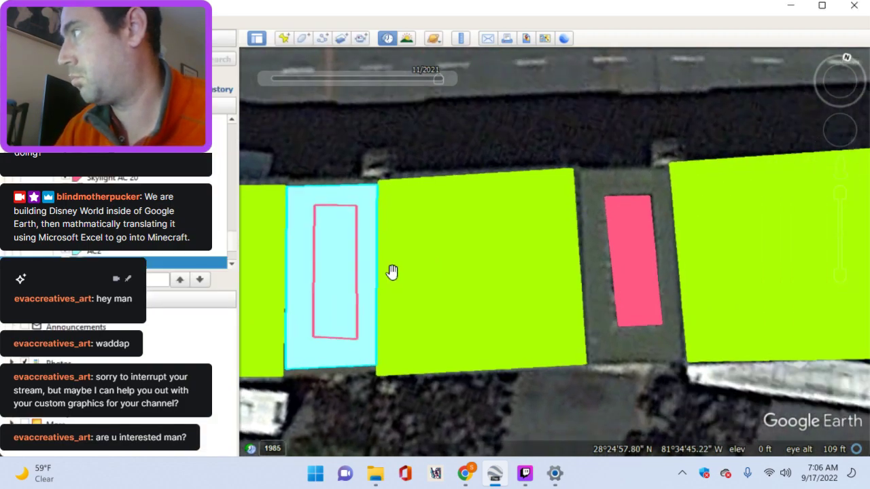
{"action": "left_click_drag", "start_coordinate": [562, 245], "coordinate": [461, 245]}
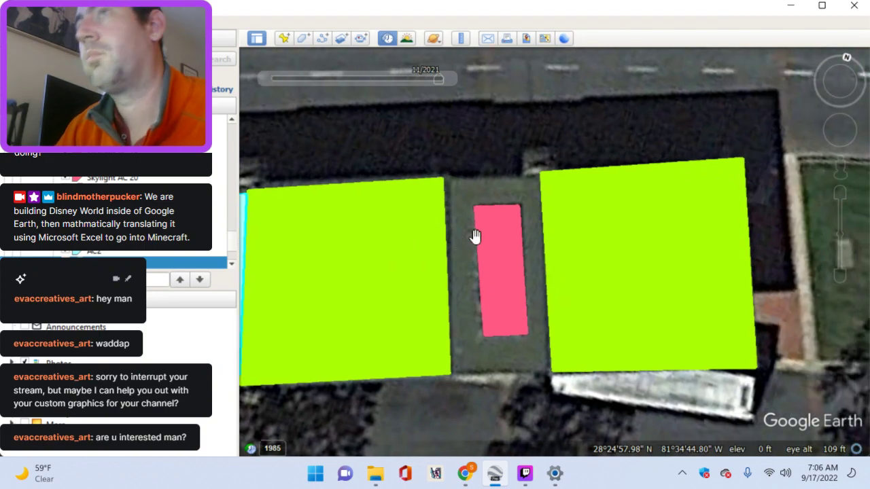
{"action": "left_click", "coordinate": [305, 41]}
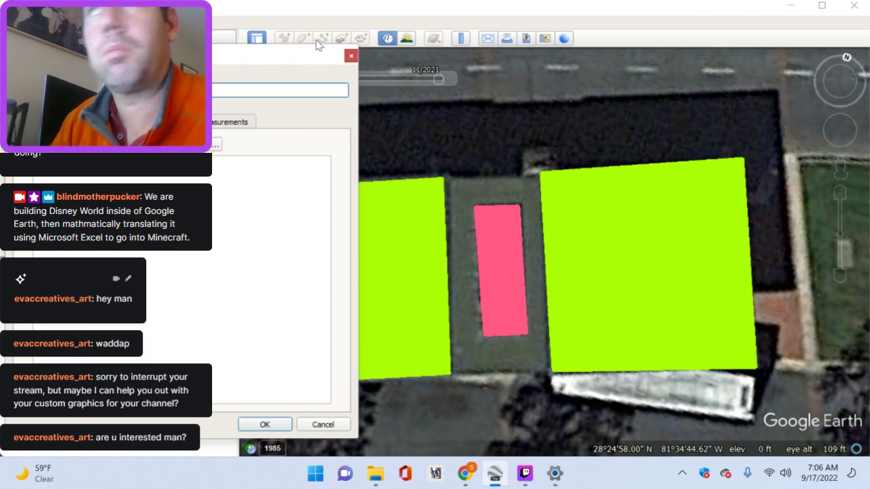
{"action": "left_click", "coordinate": [446, 182]}
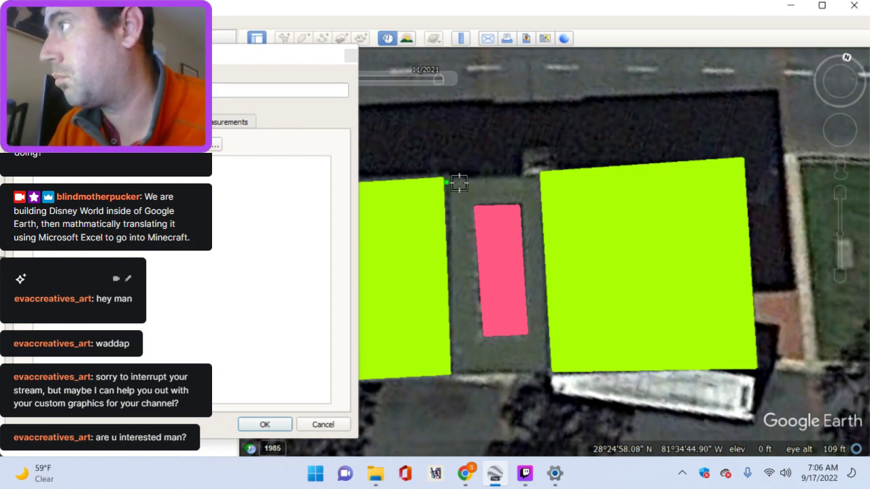
{"action": "left_click", "coordinate": [540, 181]}
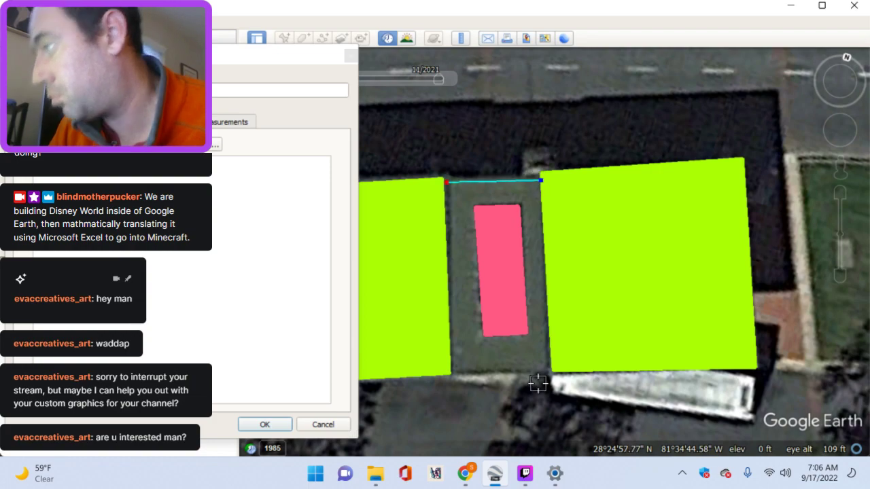
{"action": "left_click", "coordinate": [547, 364]}
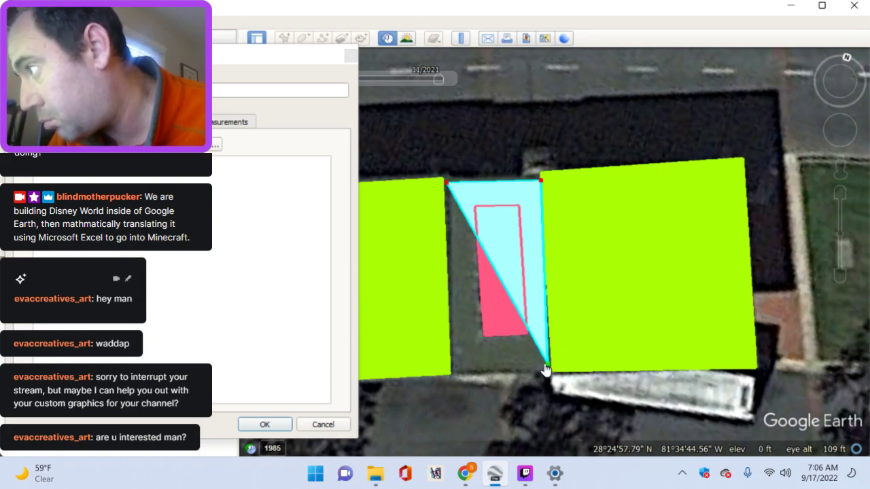
{"action": "left_click", "coordinate": [451, 370]}
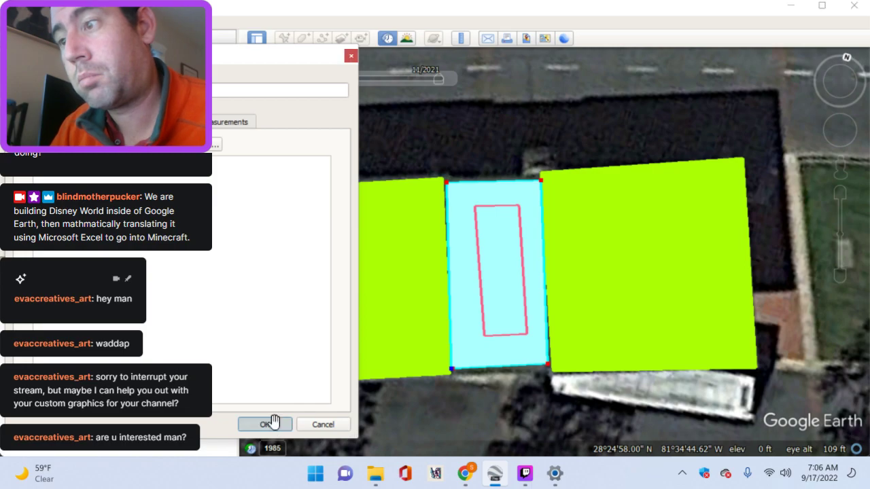
{"action": "left_click", "coordinate": [266, 422]}
Step: In the bus stop row to the south, draw and save cyan polygon AC5 across the gap between the two westernmost green roofs
{"action": "left_click_drag", "start_coordinate": [619, 263], "coordinate": [469, 320]}
{"action": "left_click_drag", "start_coordinate": [503, 286], "coordinate": [629, 163]}
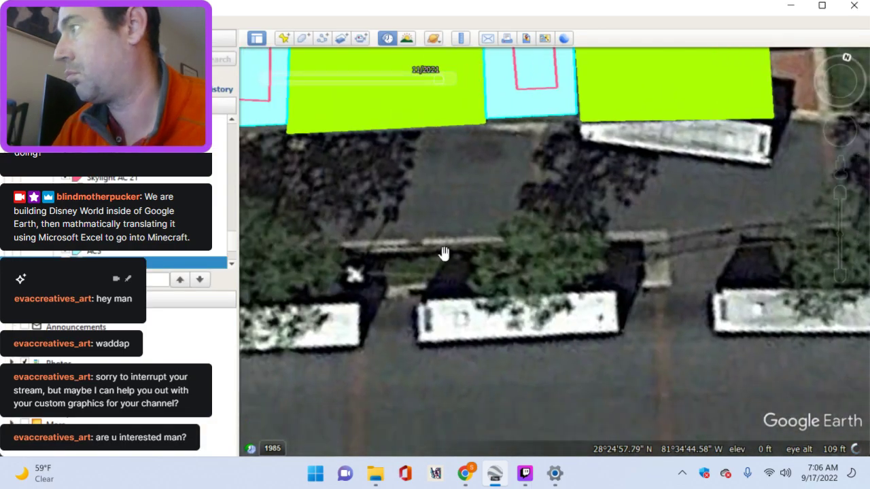
{"action": "left_click_drag", "start_coordinate": [443, 254], "coordinate": [575, 145]}
{"action": "left_click_drag", "start_coordinate": [455, 299], "coordinate": [545, 187]}
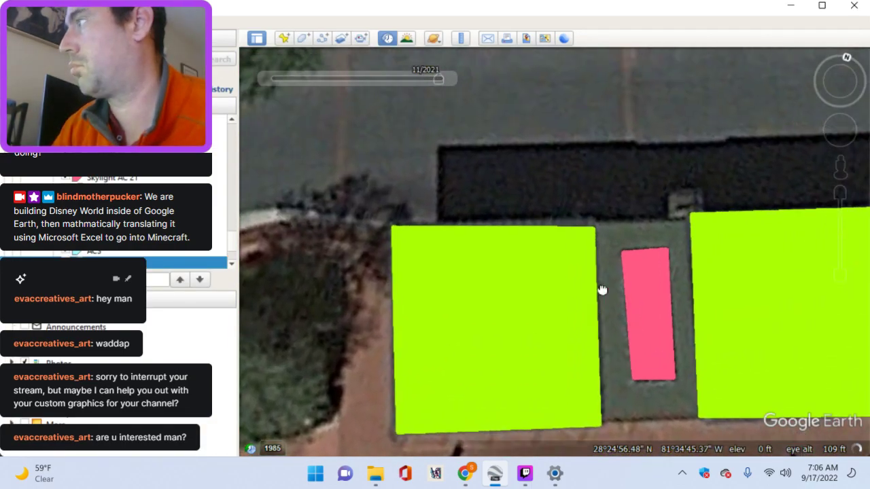
{"action": "left_click_drag", "start_coordinate": [602, 292], "coordinate": [544, 272]}
{"action": "left_click_drag", "start_coordinate": [476, 237], "coordinate": [425, 222]}
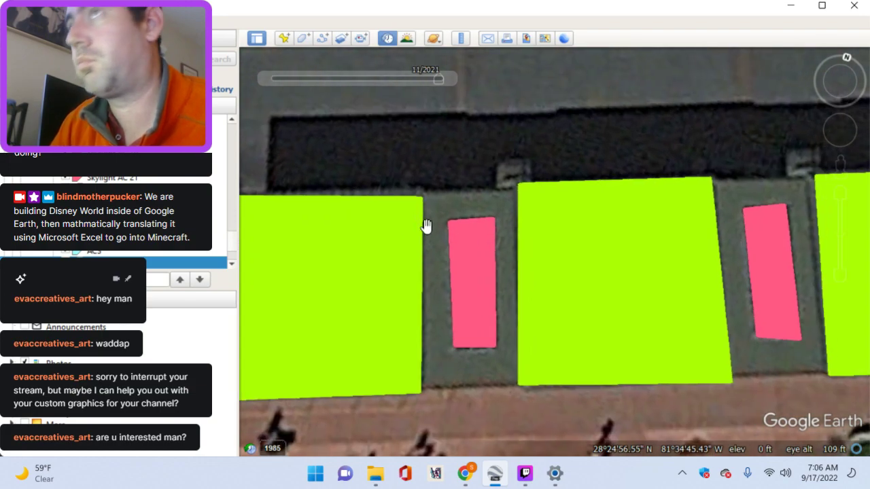
{"action": "left_click", "coordinate": [303, 38]}
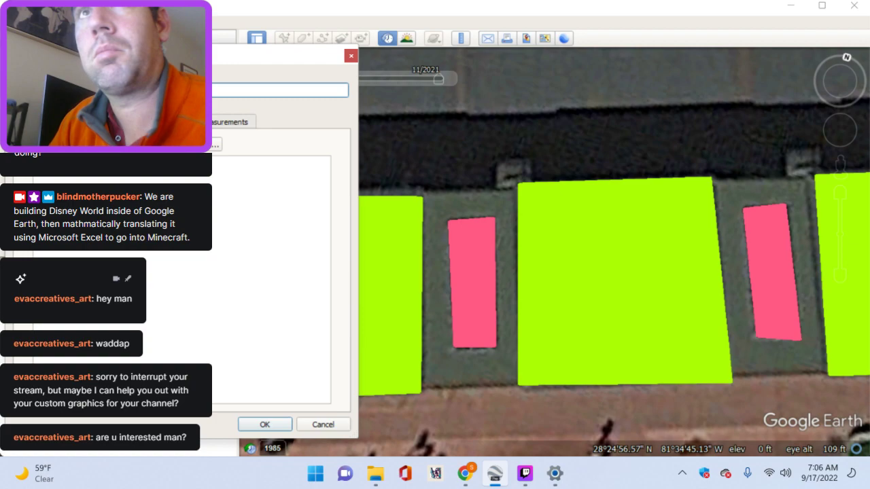
{"action": "left_click", "coordinate": [425, 197]}
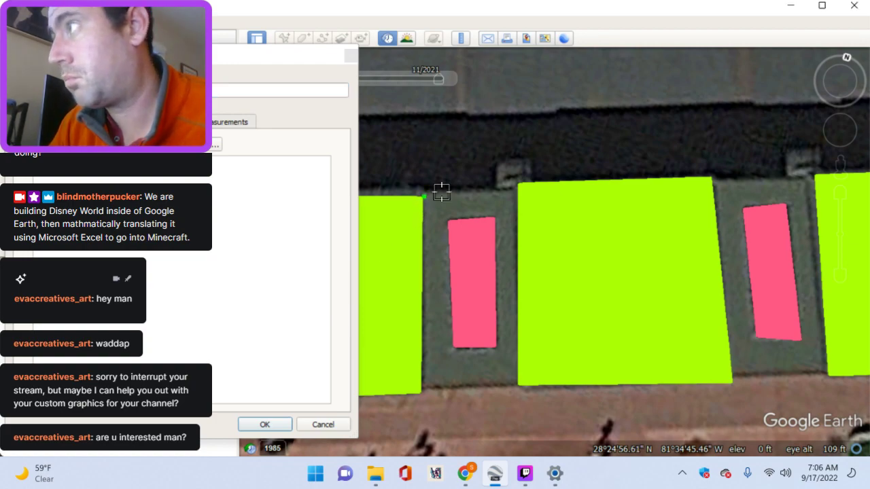
{"action": "left_click", "coordinate": [520, 189]}
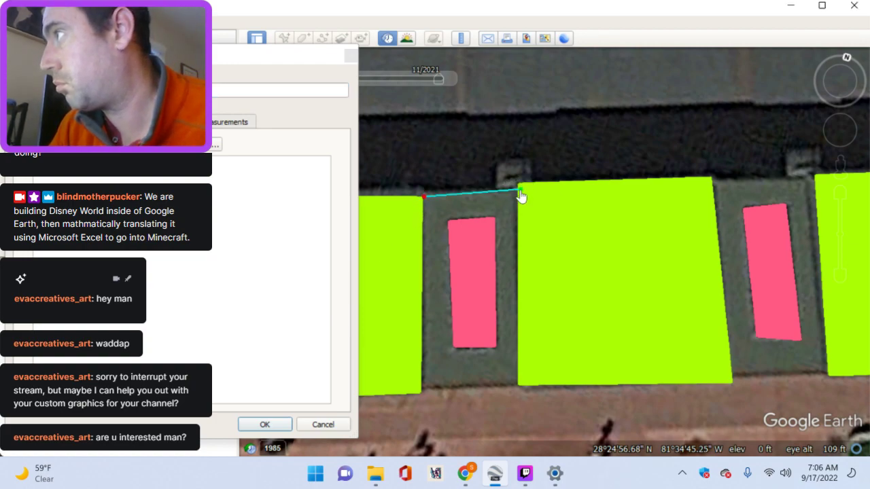
{"action": "left_click", "coordinate": [520, 378]}
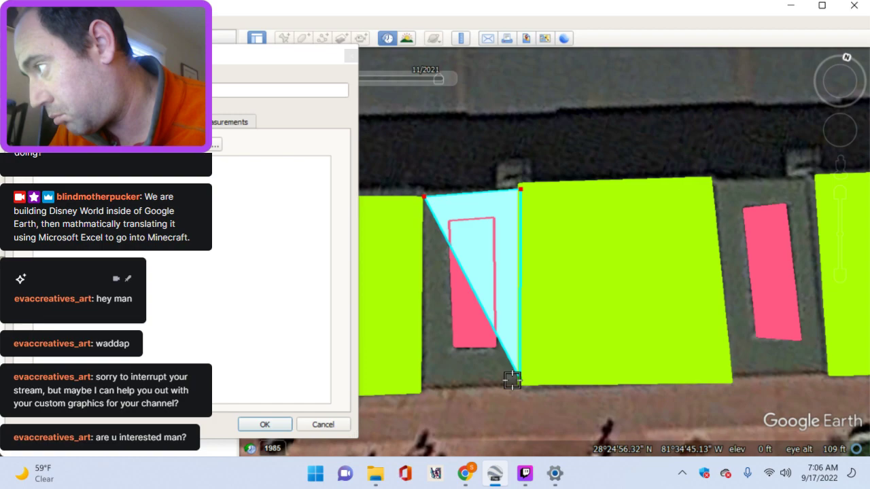
{"action": "left_click", "coordinate": [423, 389]}
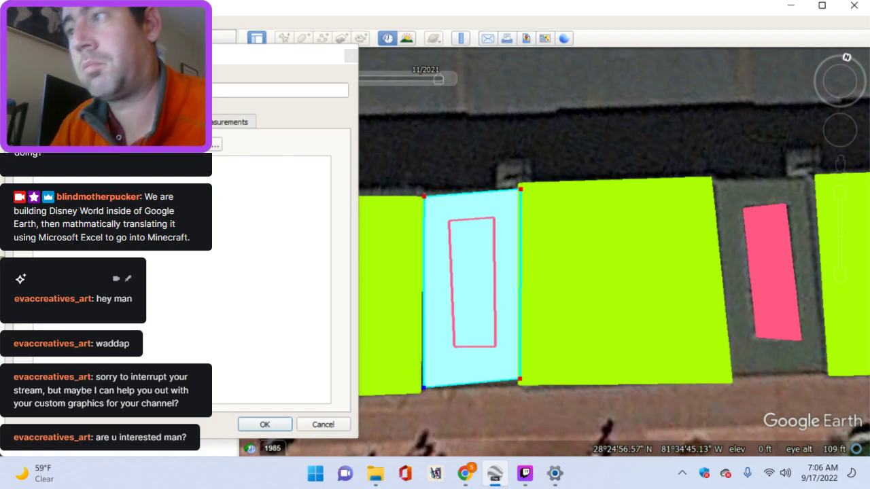
{"action": "left_click", "coordinate": [267, 425]}
Step: Draw and save cyan polygon AC6 across the gap between the southern row's second and third green roofs from the west
{"action": "left_click_drag", "start_coordinate": [516, 248], "coordinate": [317, 258]}
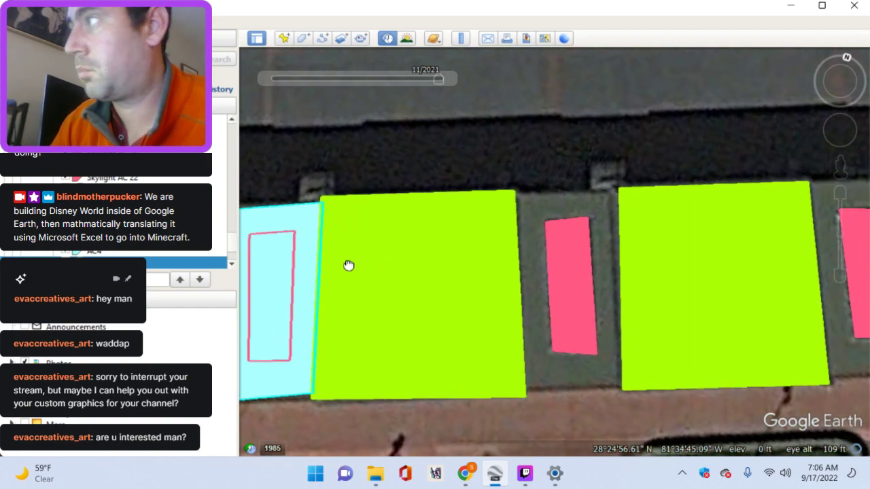
{"action": "left_click_drag", "start_coordinate": [377, 258], "coordinate": [335, 258]}
{"action": "left_click", "coordinate": [304, 38]}
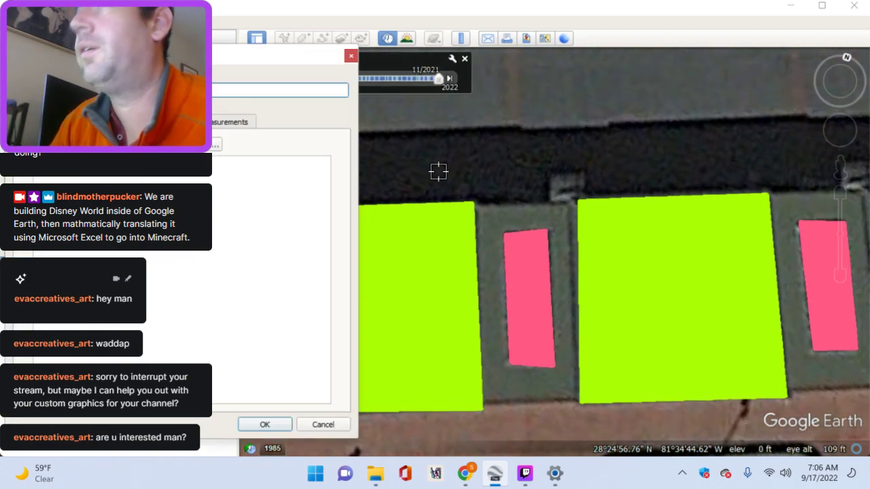
{"action": "left_click", "coordinate": [475, 204]}
{"action": "left_click", "coordinate": [576, 203]}
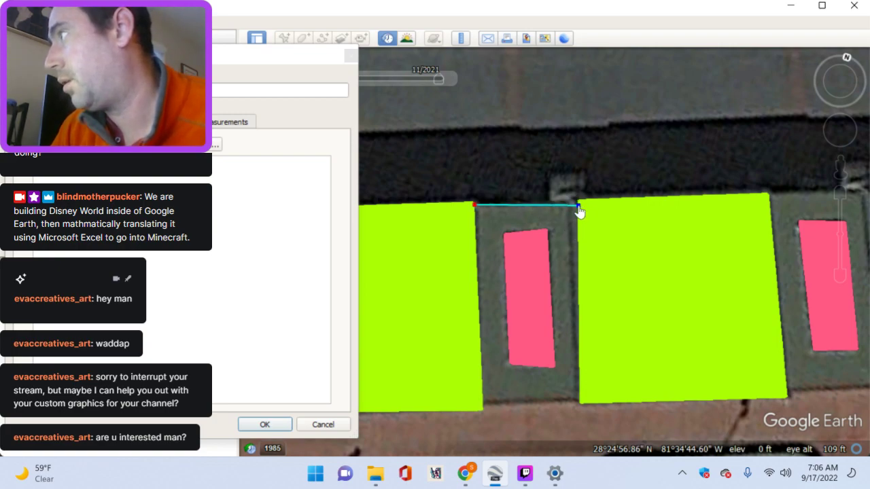
{"action": "left_click", "coordinate": [577, 397]}
{"action": "left_click", "coordinate": [484, 401]}
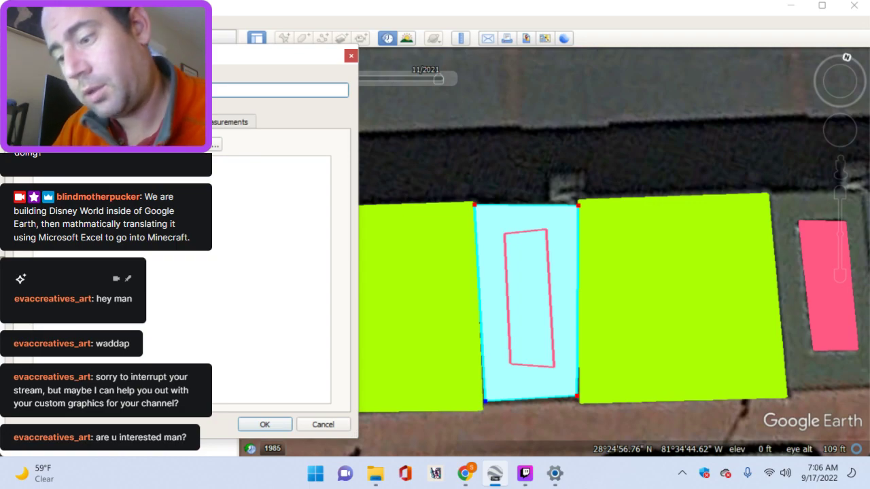
{"action": "left_click", "coordinate": [264, 424]}
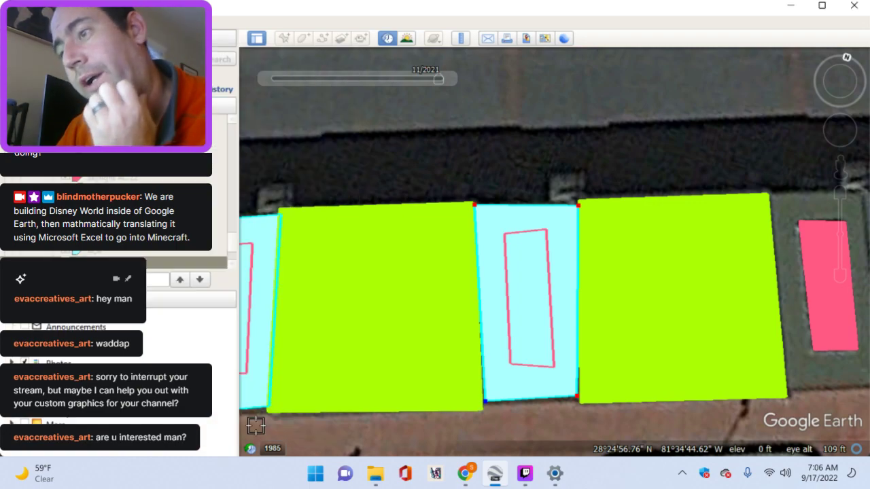
Step: Draw and save a cyan polygon between the southern row's third and fourth green roofs, fitting its southeast corner to the green edge
{"action": "left_click_drag", "start_coordinate": [471, 295], "coordinate": [344, 272]}
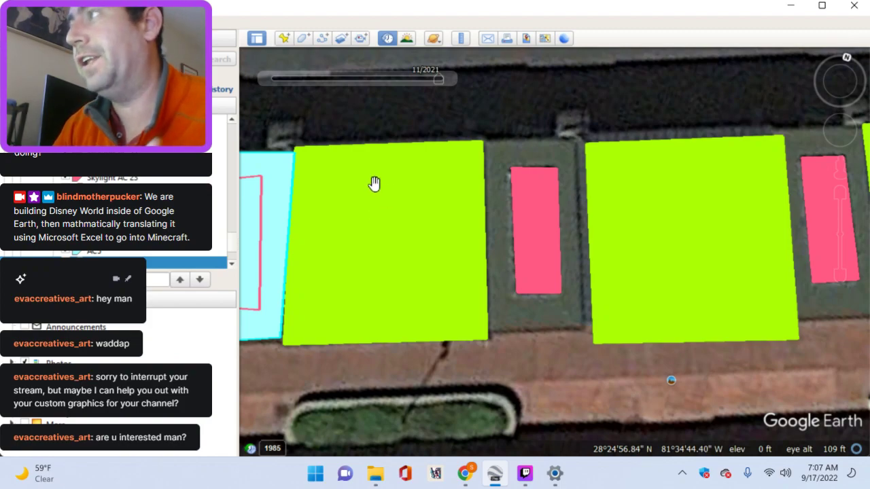
{"action": "left_click", "coordinate": [303, 39]}
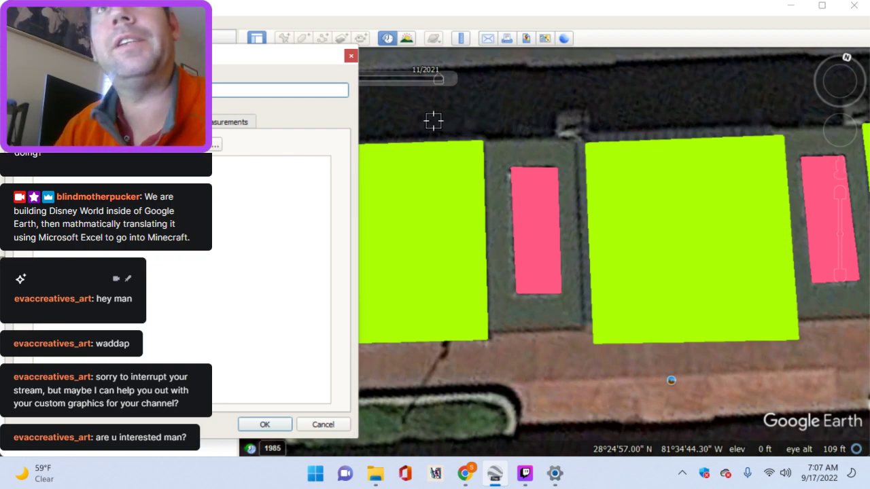
{"action": "left_click", "coordinate": [484, 145]}
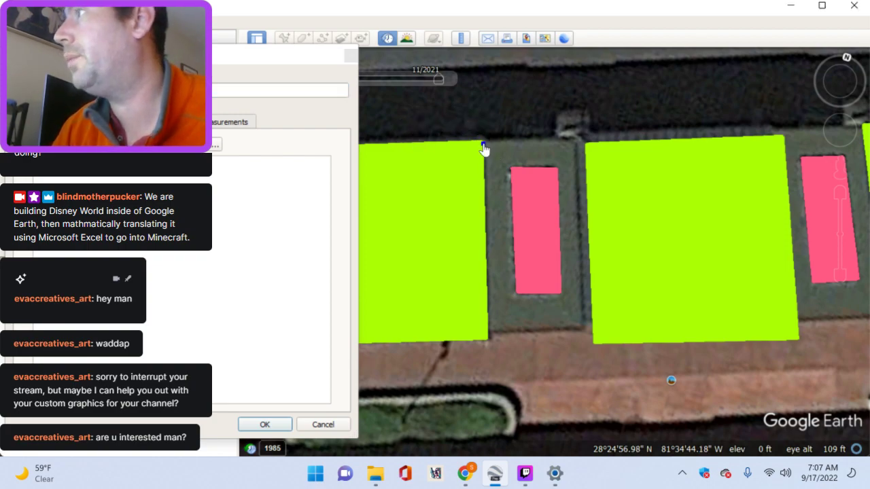
{"action": "left_click", "coordinate": [580, 146]}
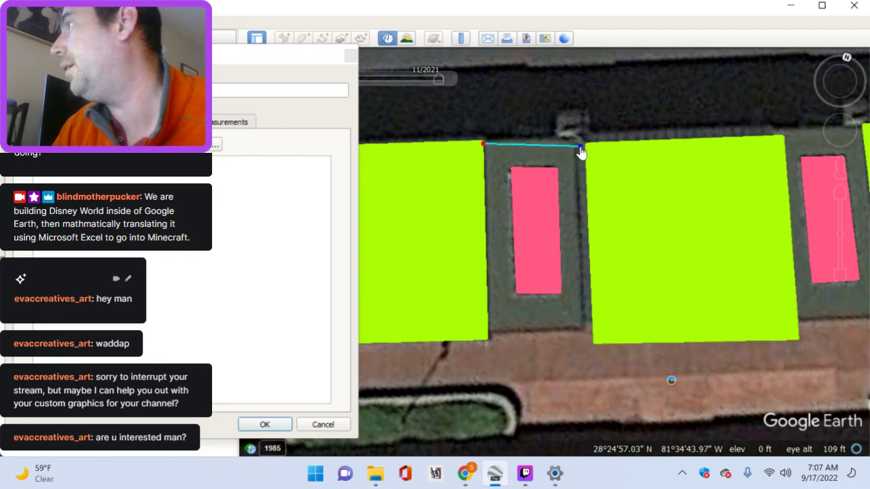
{"action": "left_click", "coordinate": [585, 324]}
{"action": "left_click_drag", "start_coordinate": [585, 325], "coordinate": [592, 325]}
{"action": "left_click", "coordinate": [493, 332]}
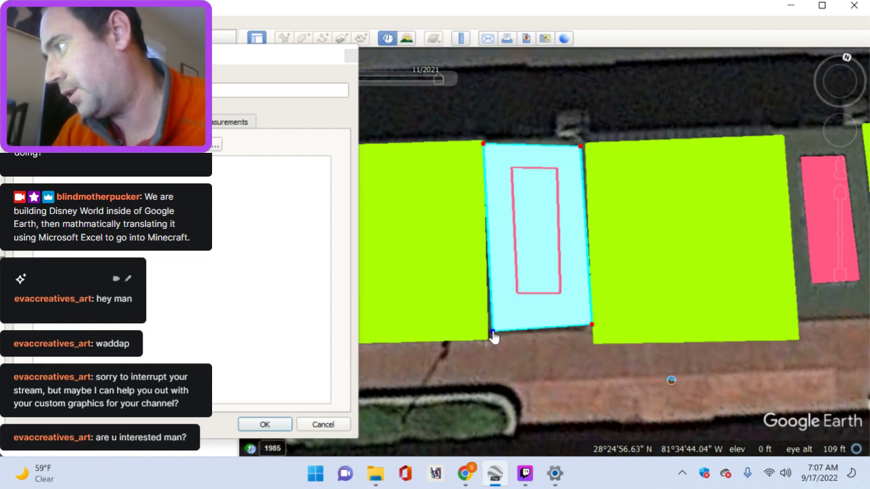
{"action": "left_click_drag", "start_coordinate": [493, 335], "coordinate": [382, 307]}
{"action": "left_click", "coordinate": [259, 427]}
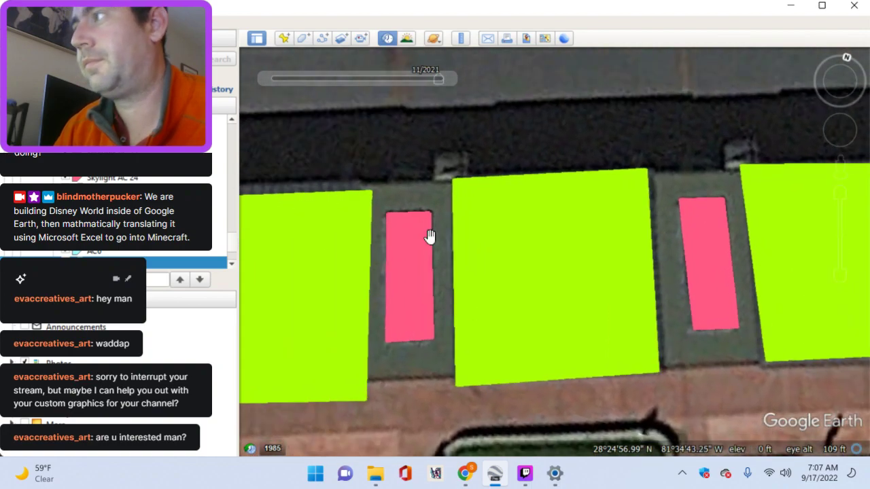
Step: Draw and save cyan polygon AC8 between the southern row's fourth and fifth green roofs, nudging its northern corners and southeast corner northward
{"action": "left_click", "coordinate": [303, 39]}
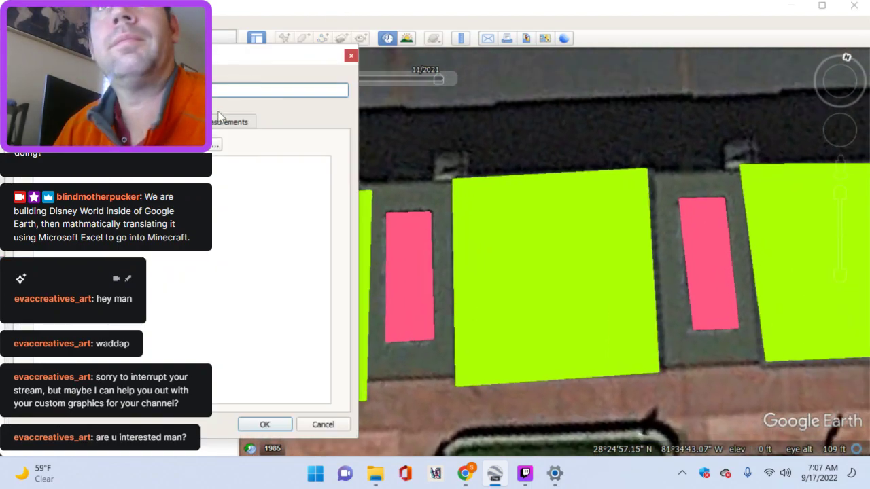
{"action": "left_click", "coordinate": [373, 191]}
{"action": "left_click", "coordinate": [453, 192]}
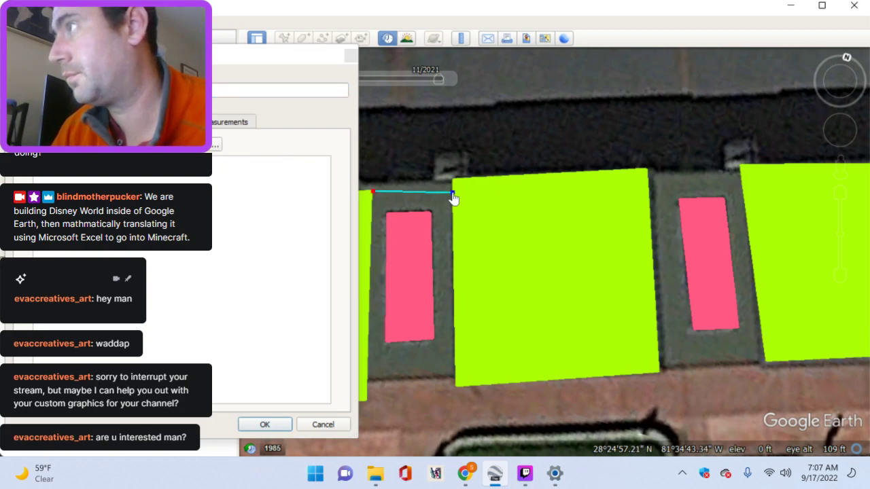
{"action": "left_click_drag", "start_coordinate": [453, 192], "coordinate": [452, 184]}
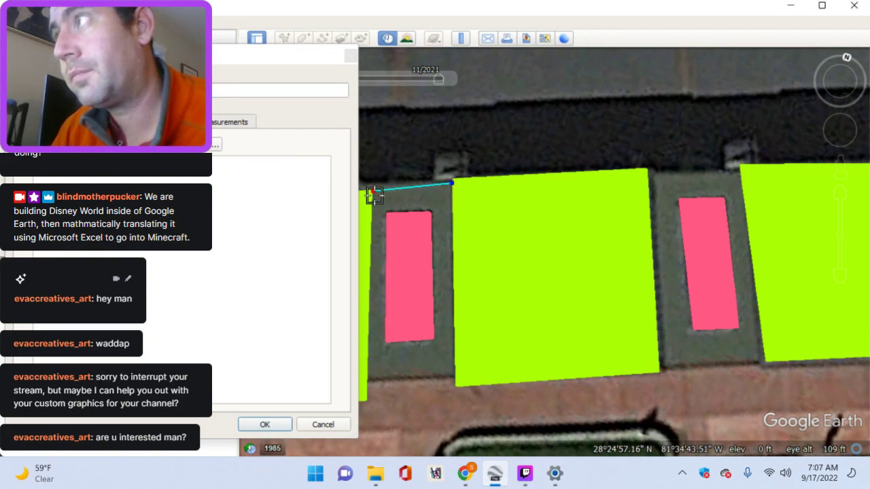
{"action": "left_click_drag", "start_coordinate": [375, 197], "coordinate": [375, 189]}
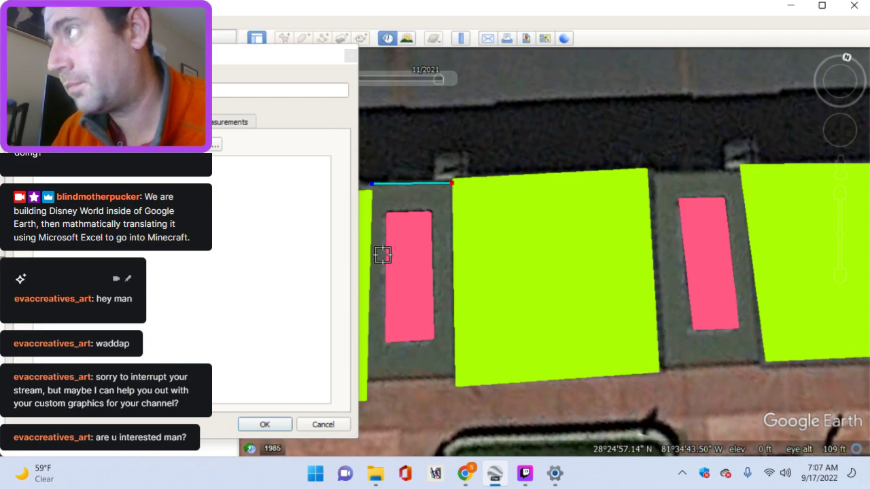
{"action": "left_click", "coordinate": [370, 378]}
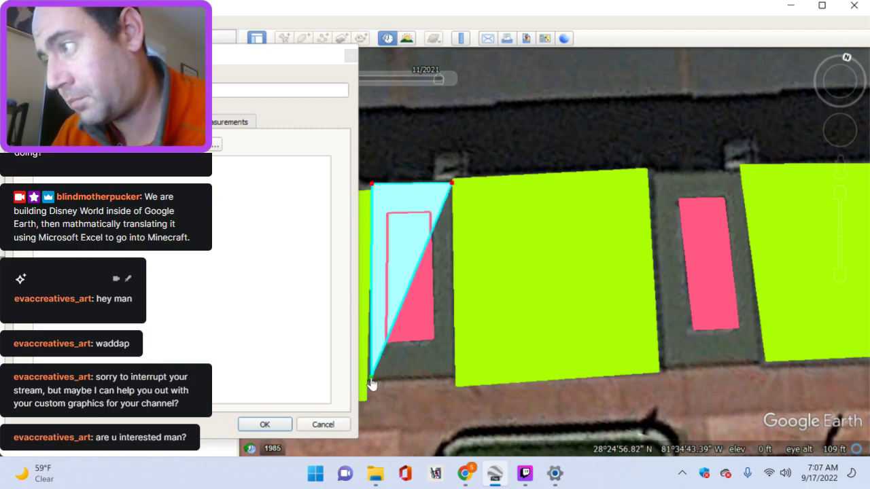
{"action": "left_click", "coordinate": [456, 380]}
{"action": "left_click_drag", "start_coordinate": [455, 382], "coordinate": [455, 377]}
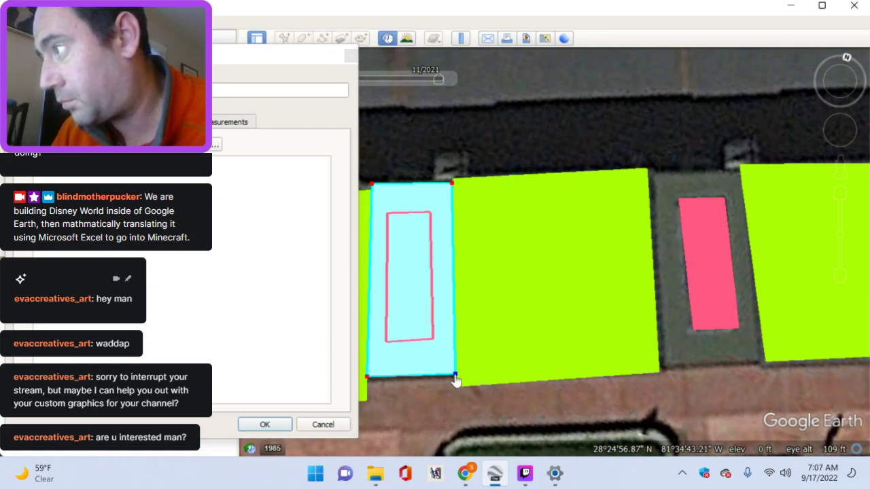
{"action": "left_click", "coordinate": [265, 424]}
Step: Draw and save four-corner cyan polygon AC9 over the gap between the southern row's fifth and sixth green roofs
{"action": "left_click_drag", "start_coordinate": [527, 298], "coordinate": [408, 320]}
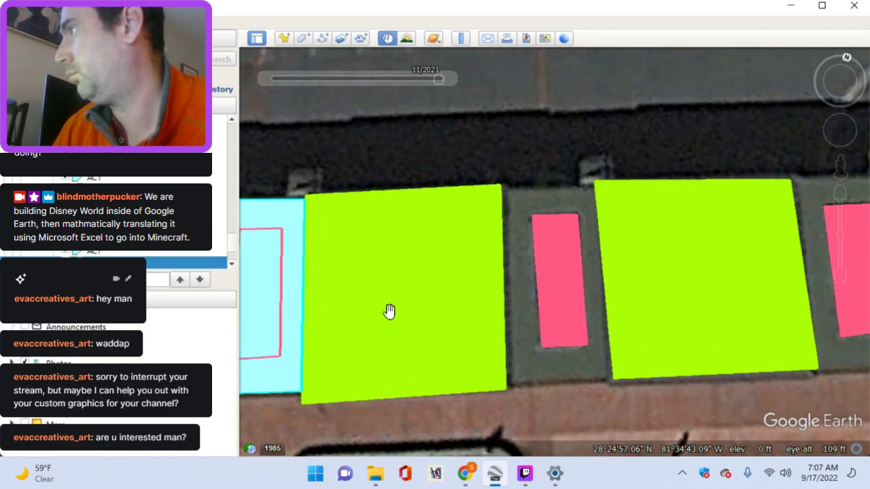
{"action": "left_click", "coordinate": [306, 38]}
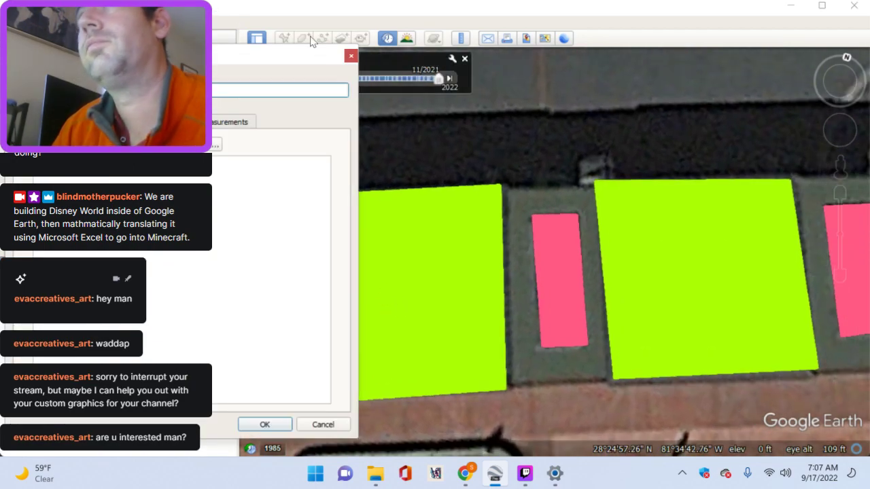
{"action": "left_click", "coordinate": [508, 189]}
{"action": "left_click", "coordinate": [595, 188]}
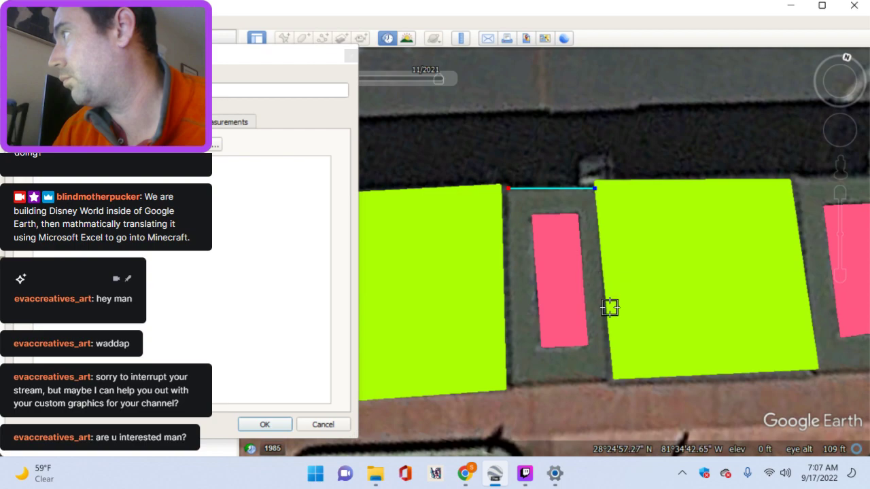
{"action": "left_click", "coordinate": [608, 376]}
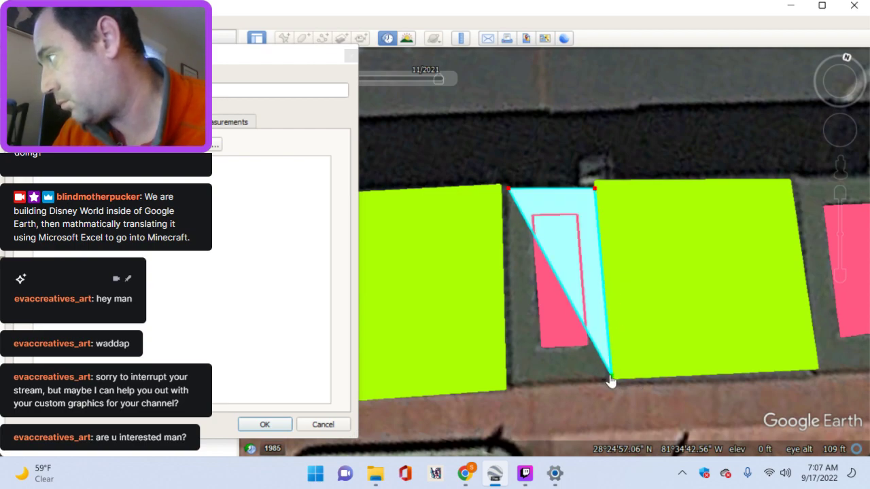
{"action": "left_click", "coordinate": [509, 382]}
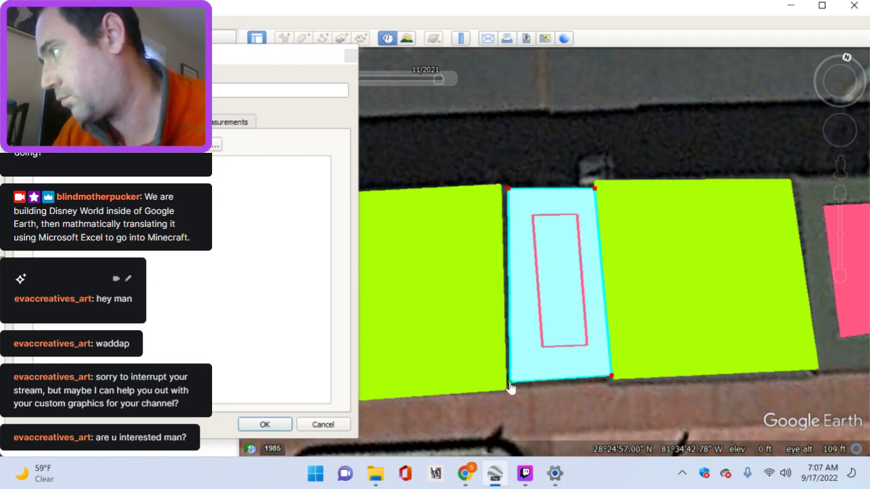
{"action": "key", "text": "Left"}
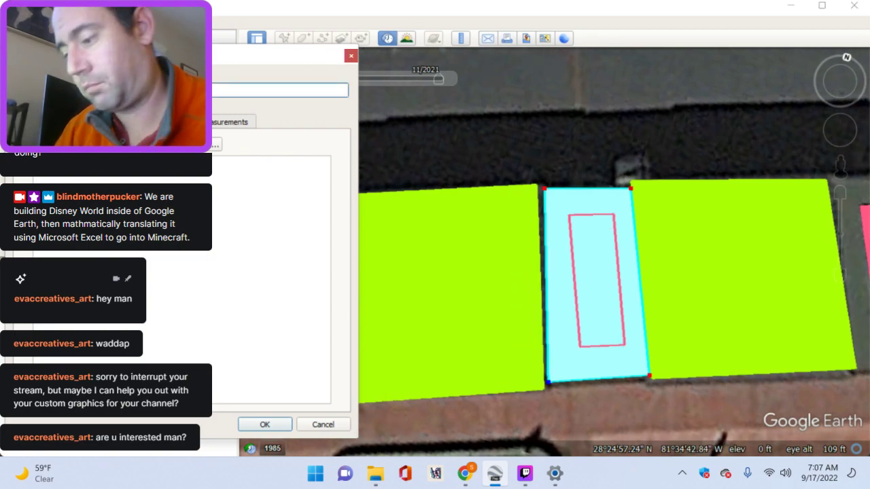
{"action": "left_click", "coordinate": [265, 424]}
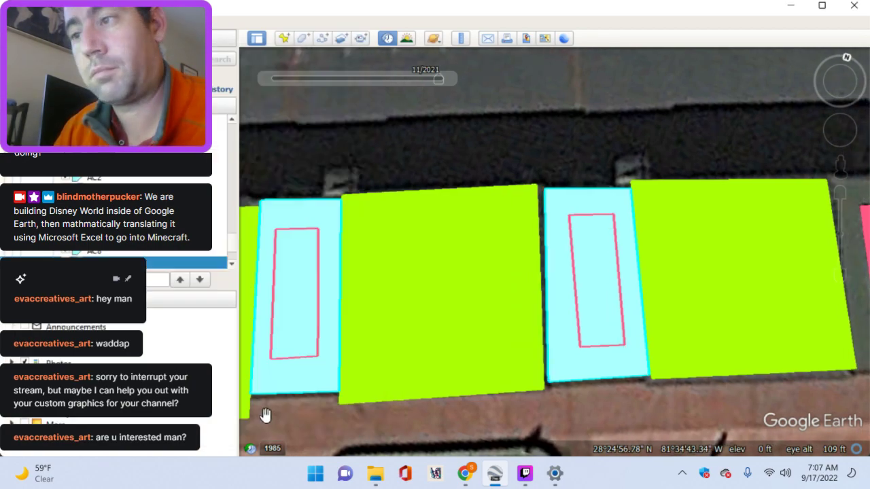
Step: Draw and save cyan polygon AC10 over the next gap east, leaving only the gap beside the row's easternmost green roof
{"action": "left_click_drag", "start_coordinate": [547, 293], "coordinate": [429, 287]}
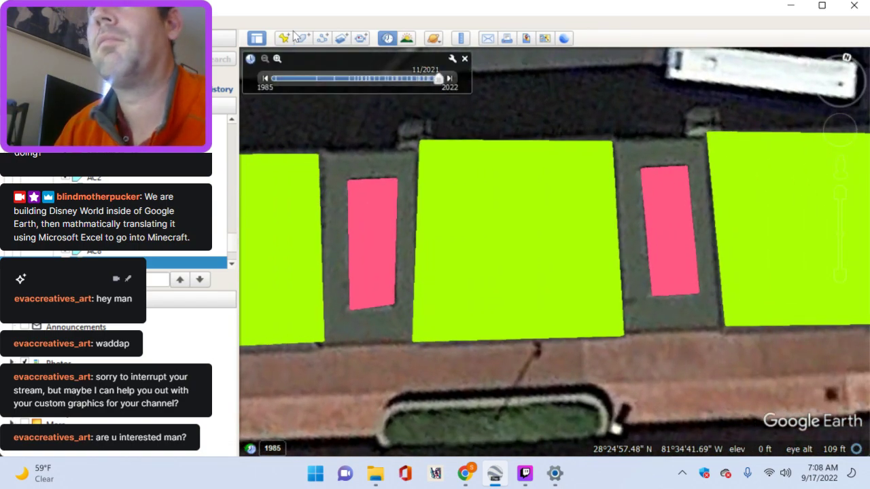
{"action": "left_click", "coordinate": [303, 38]}
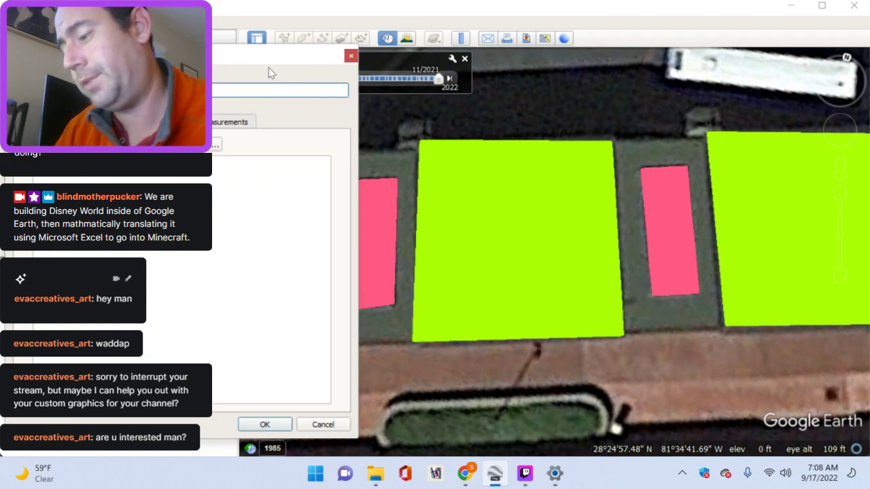
{"action": "left_click_drag", "start_coordinate": [271, 68], "coordinate": [155, 67]}
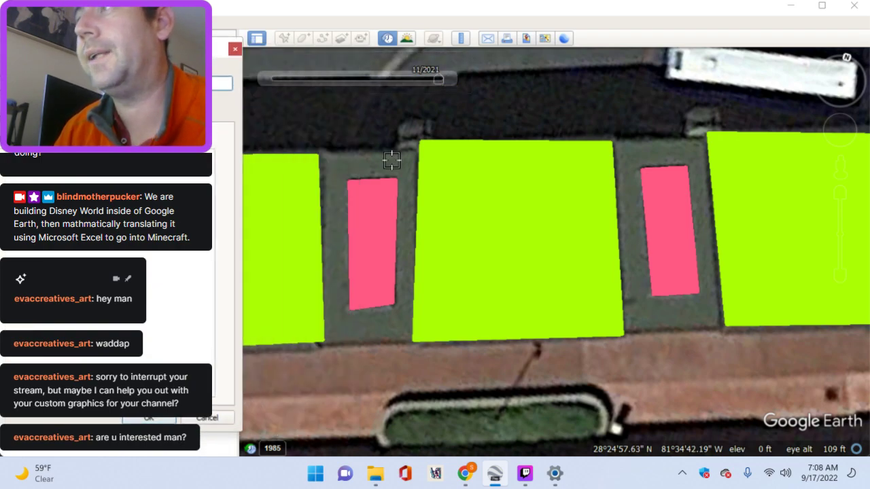
{"action": "left_click", "coordinate": [321, 151]}
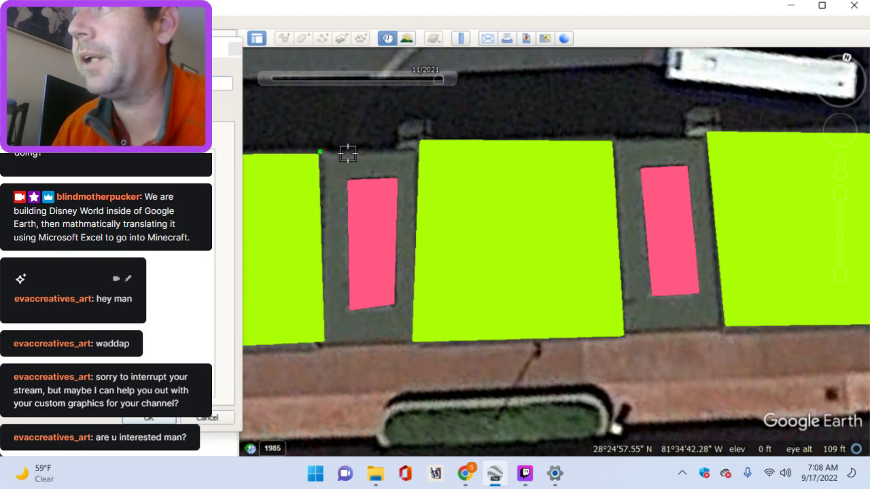
{"action": "left_click", "coordinate": [417, 152]}
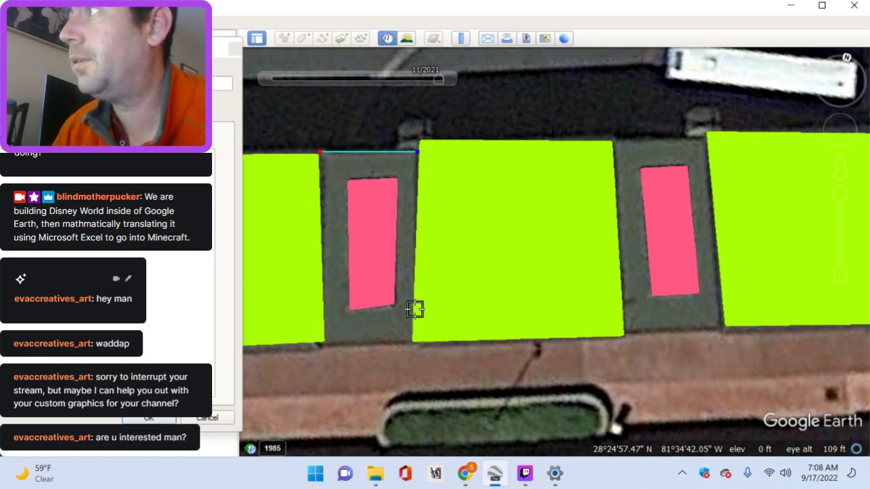
{"action": "left_click", "coordinate": [412, 340]}
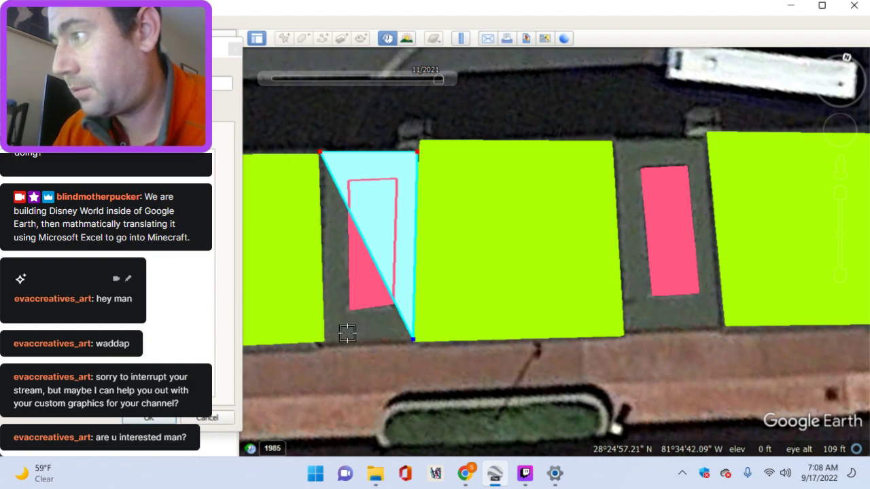
{"action": "left_click", "coordinate": [321, 340]}
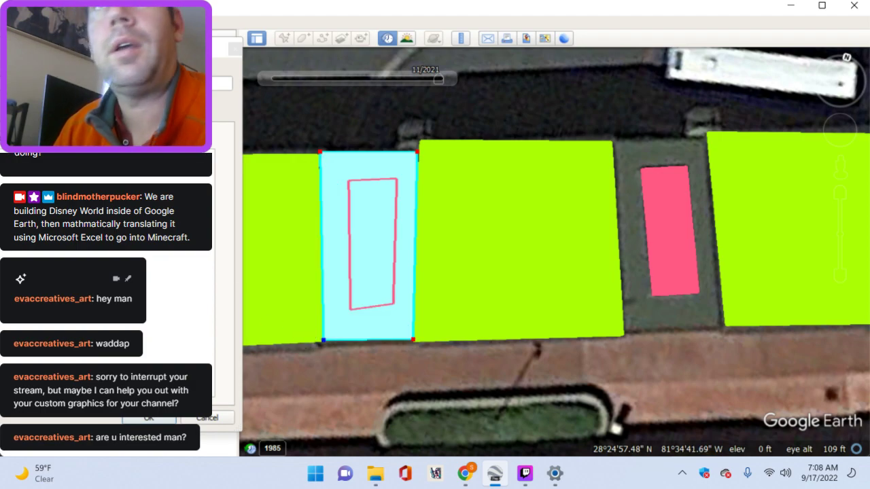
{"action": "left_click_drag", "start_coordinate": [95, 51], "coordinate": [275, 54]}
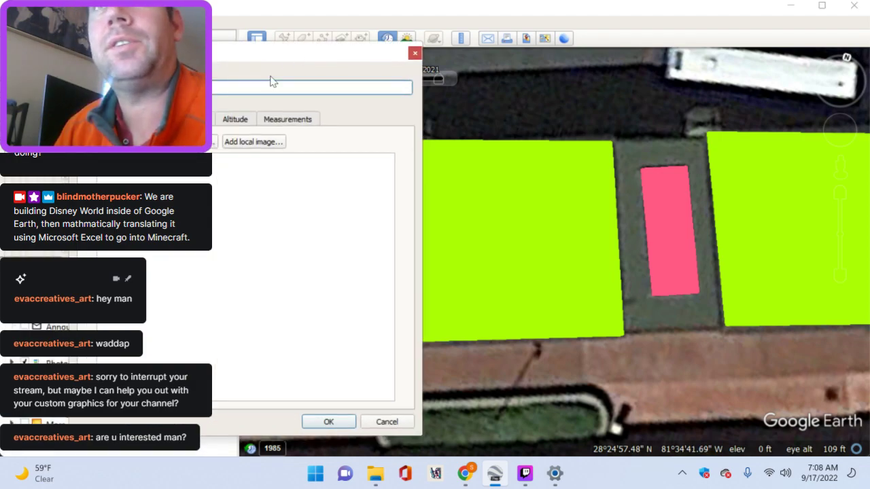
{"action": "left_click", "coordinate": [329, 420]}
Step: Draw a four-corner cyan polygon across the gap between the southern row's two easternmost green roofs
{"action": "left_click_drag", "start_coordinate": [577, 214], "coordinate": [456, 233]}
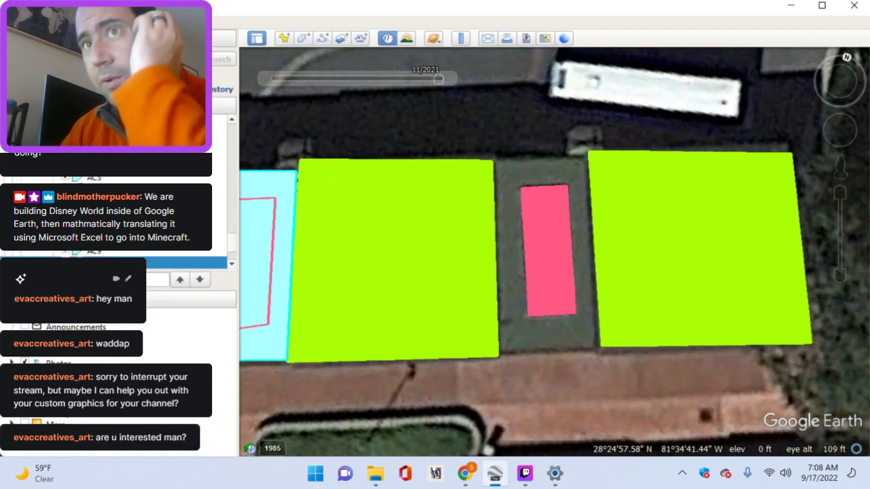
{"action": "left_click", "coordinate": [304, 38]}
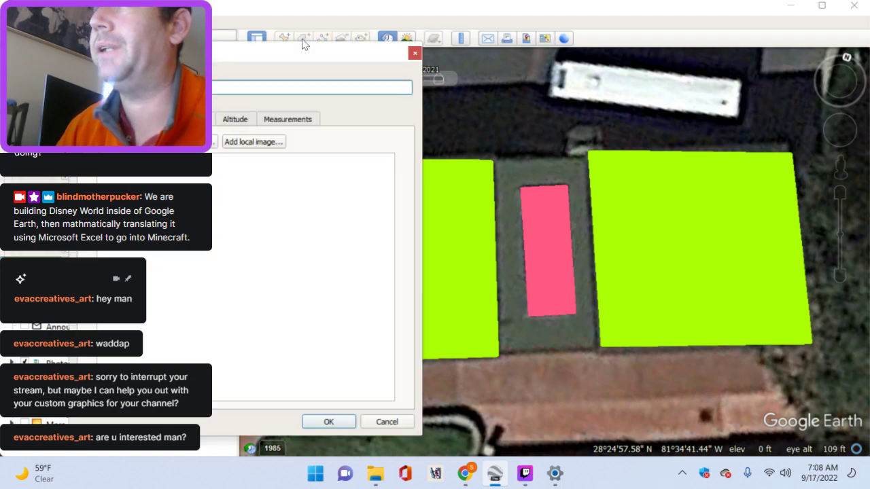
{"action": "left_click_drag", "start_coordinate": [272, 49], "coordinate": [171, 49]}
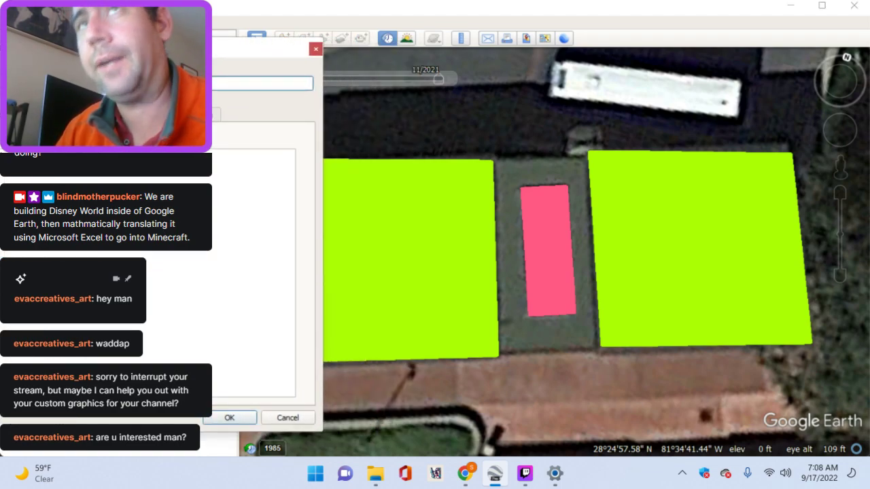
{"action": "left_click", "coordinate": [491, 164]}
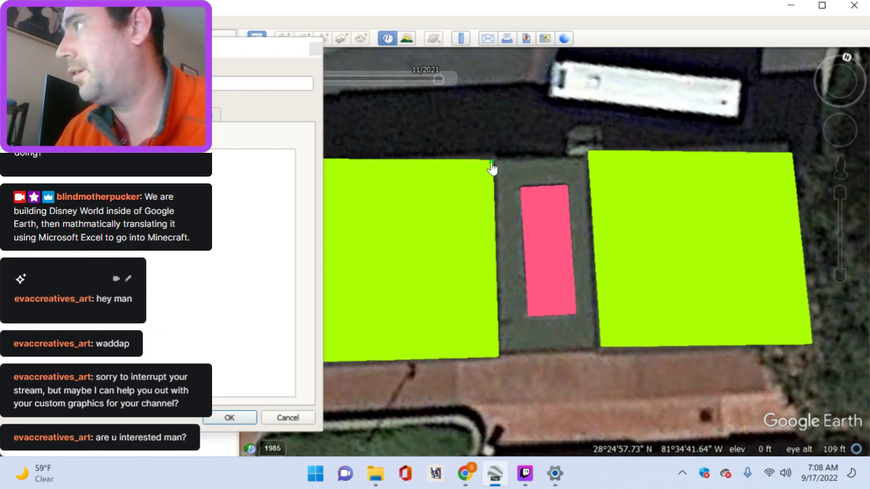
{"action": "left_click", "coordinate": [588, 159]}
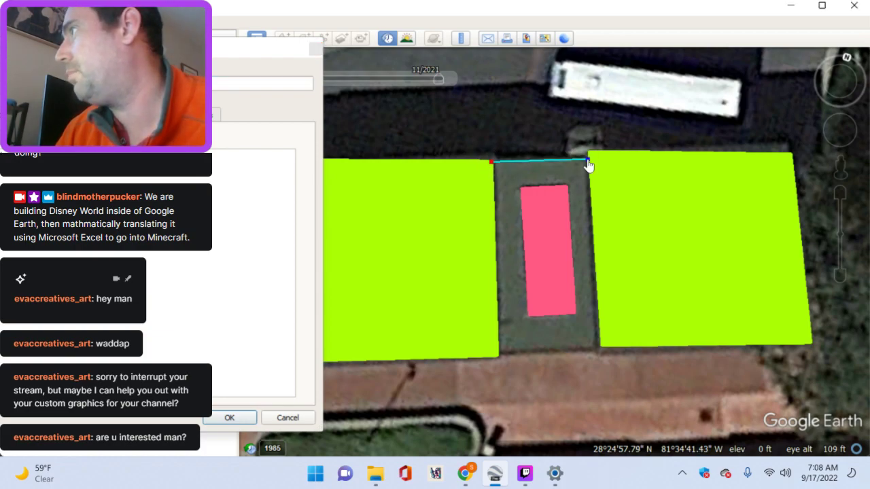
{"action": "left_click", "coordinate": [600, 343]}
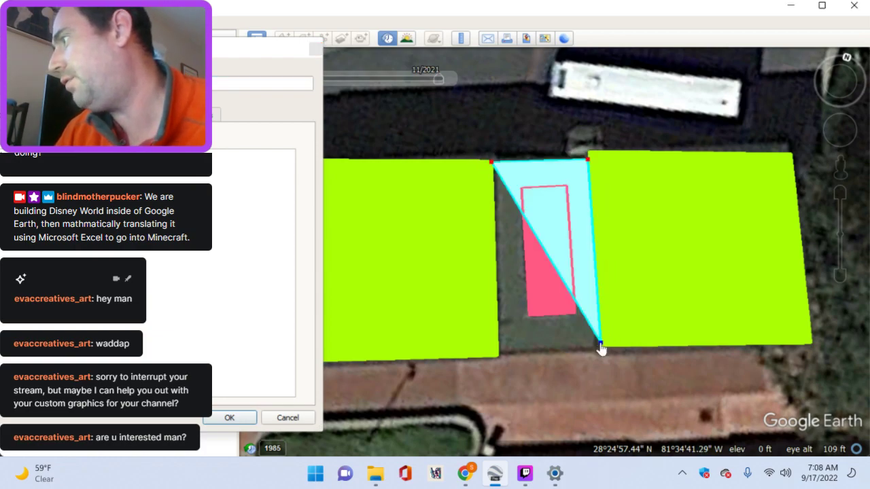
{"action": "left_click", "coordinate": [500, 348]}
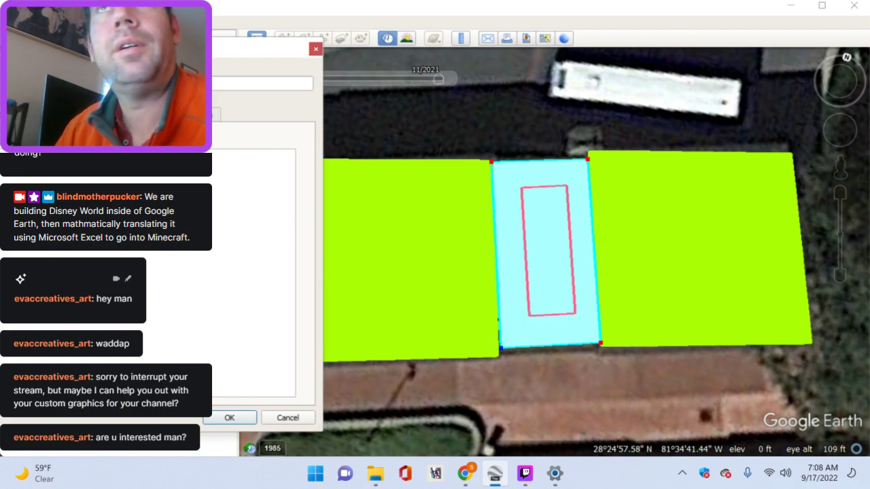
Step: Review the new polygon's perimeter and area with the units in yards and square yards, and save the polygon
{"action": "left_click", "coordinate": [377, 133]}
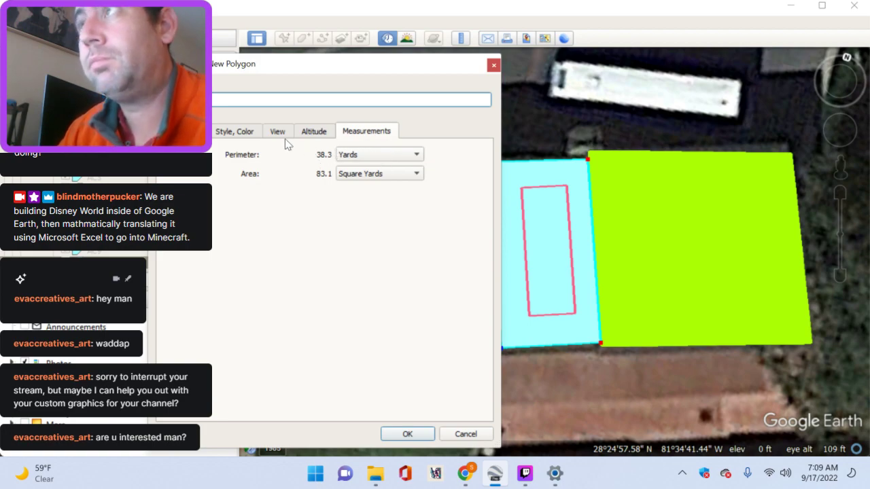
{"action": "left_click", "coordinate": [359, 160]}
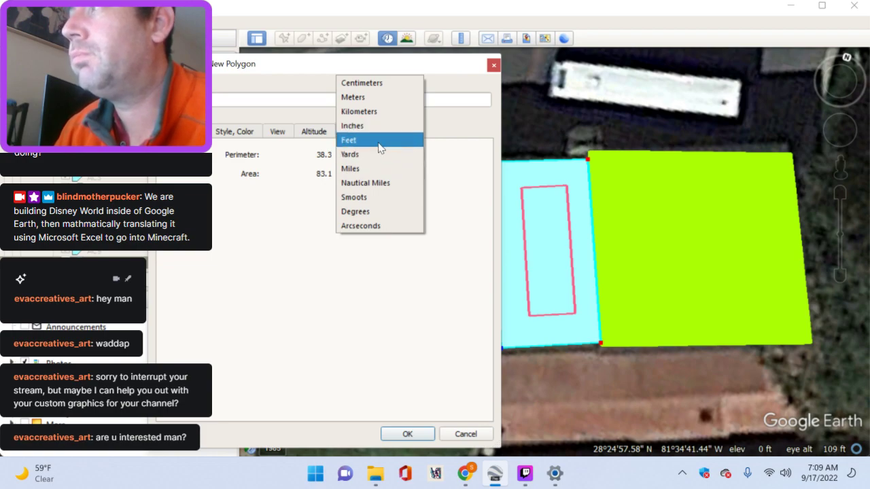
{"action": "left_click", "coordinate": [379, 143]}
{"action": "left_click", "coordinate": [374, 152]}
{"action": "left_click", "coordinate": [375, 168]}
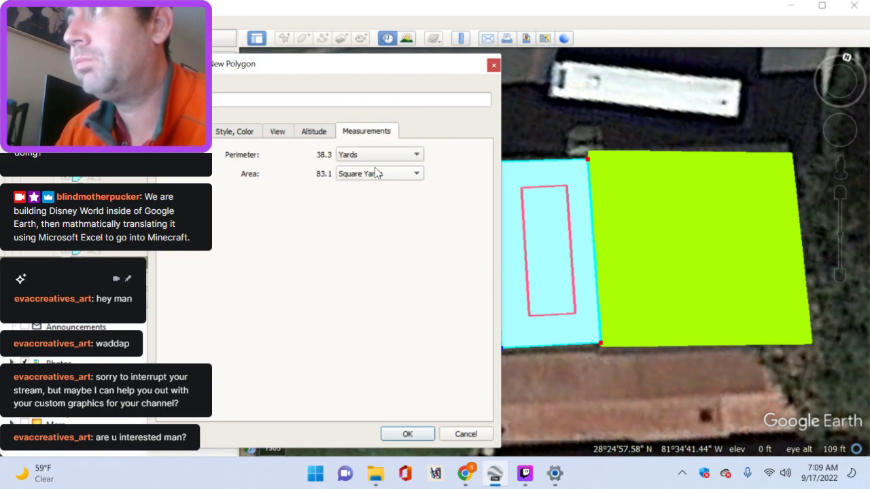
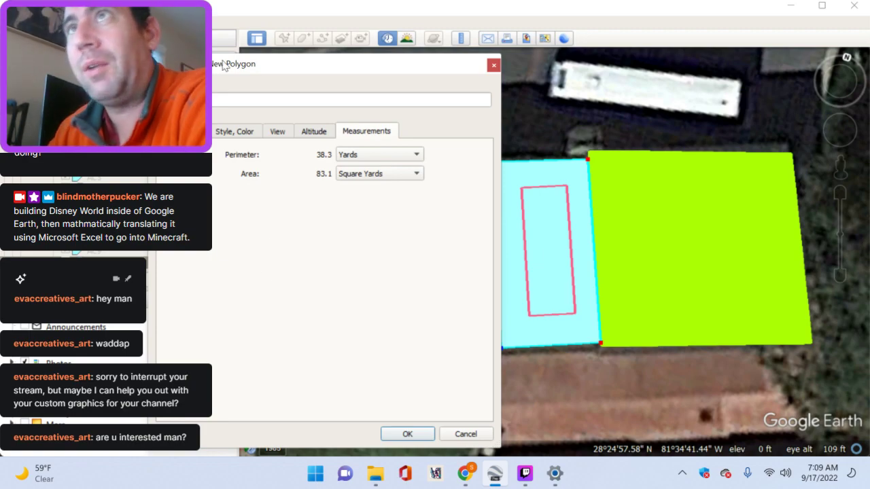
{"action": "left_click", "coordinate": [418, 438]}
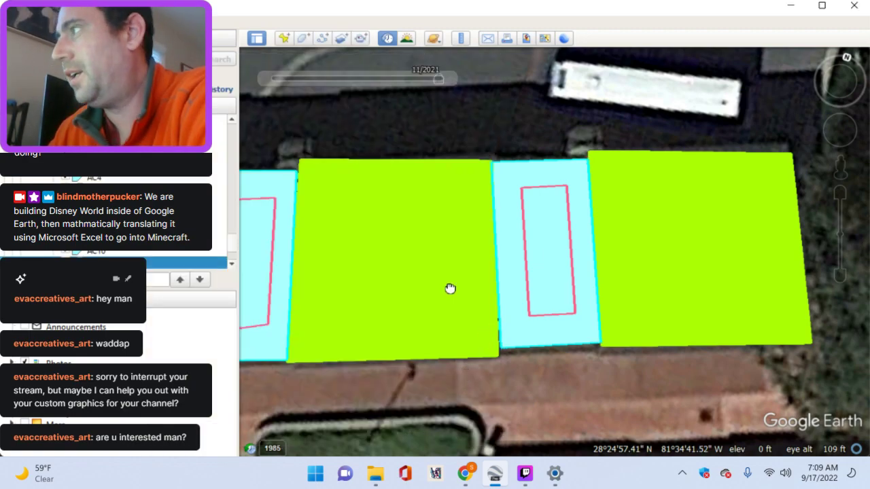
Step: Start a new polygon named AC12 for the next row of green roofs to the south
{"action": "left_click_drag", "start_coordinate": [451, 287], "coordinate": [477, 116]}
{"action": "left_click_drag", "start_coordinate": [418, 227], "coordinate": [357, 225]}
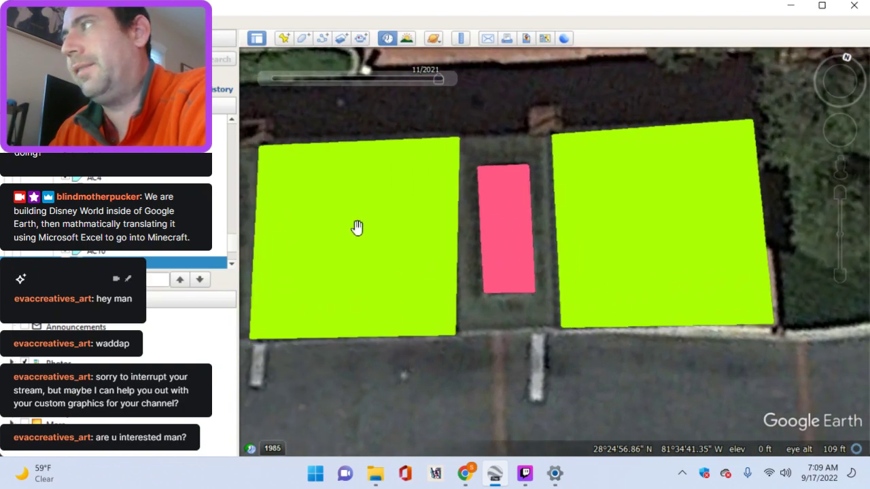
{"action": "left_click", "coordinate": [303, 39]}
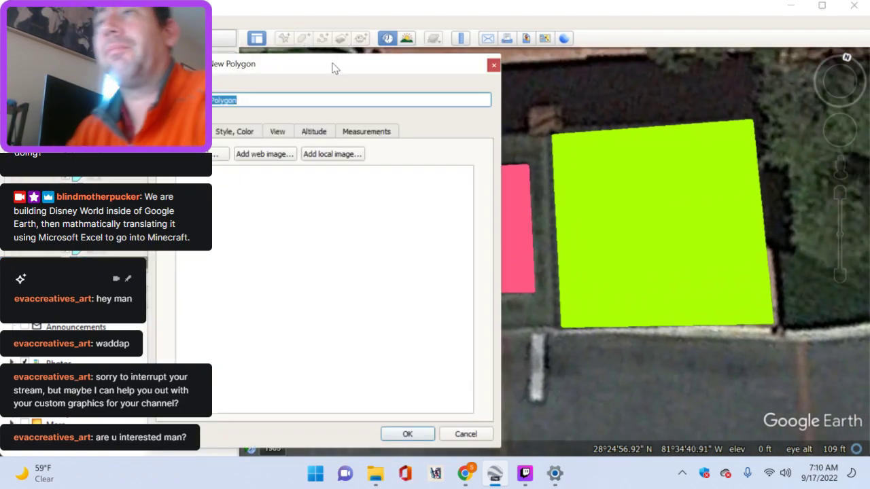
{"action": "key", "text": "BackSpace"}
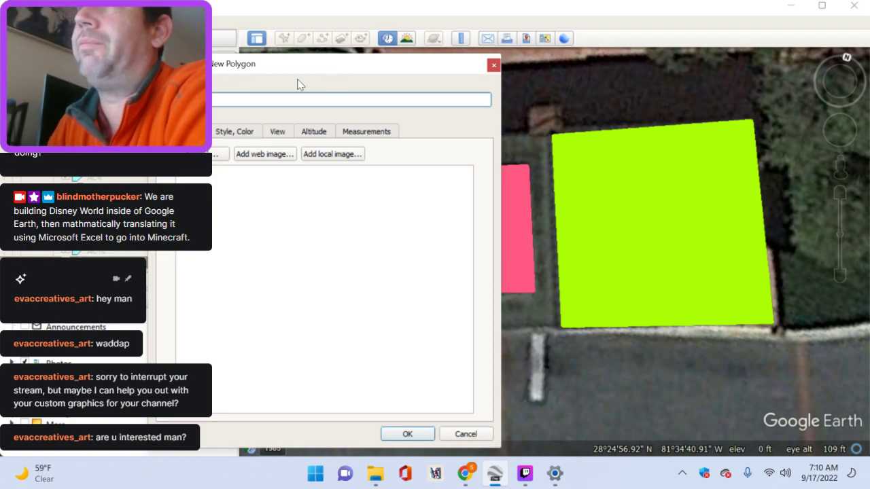
{"action": "key", "text": "Escape"}
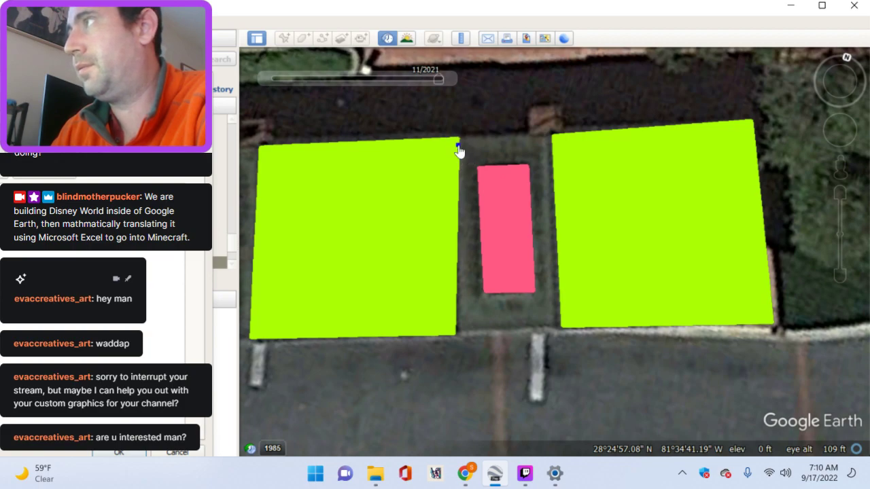
Step: Draw polygon AC12 with four corners over the gap beside the green roof at the row's west end and save it
{"action": "key", "text": "Left"}
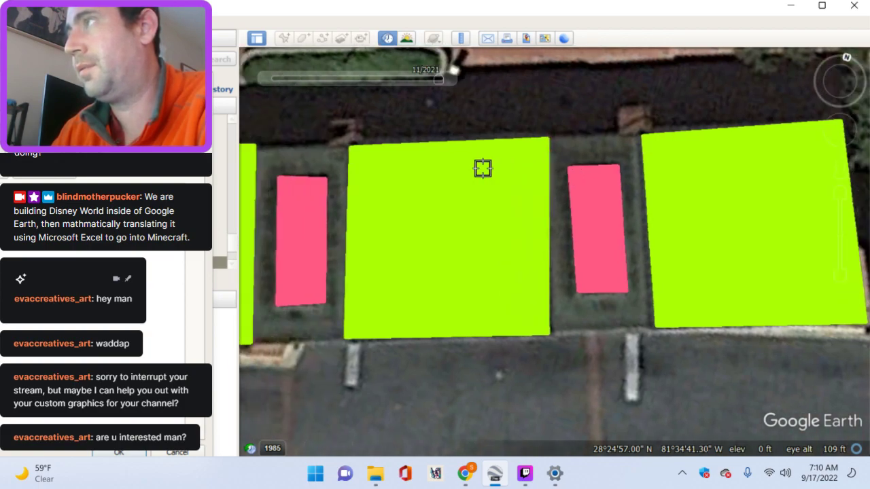
{"action": "key", "text": "Left"}
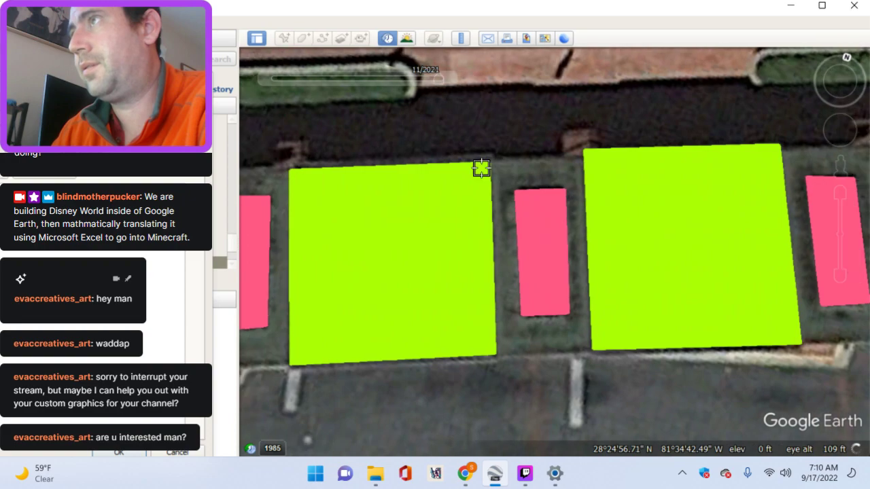
{"action": "key", "text": "Left"}
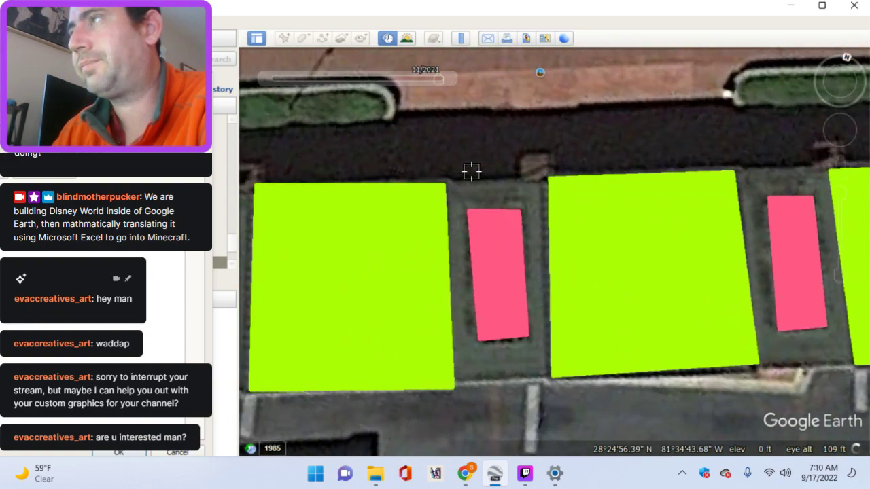
{"action": "key", "text": "Left"}
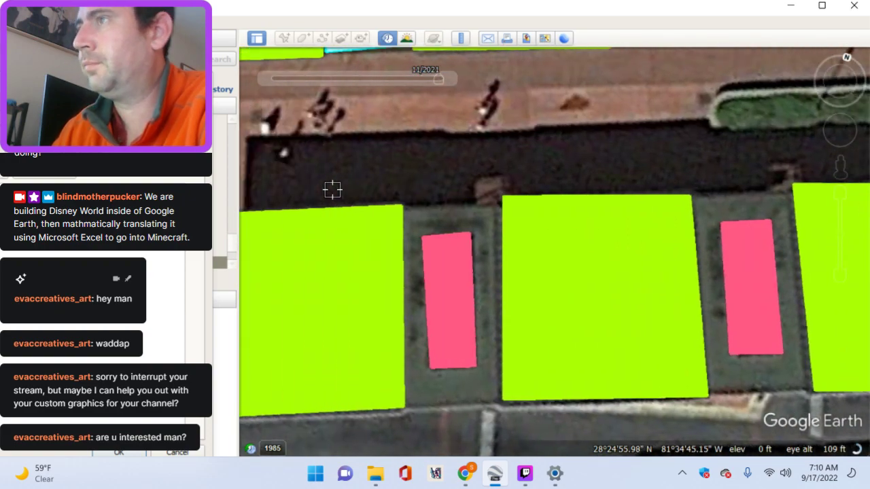
{"action": "key", "text": "Right"}
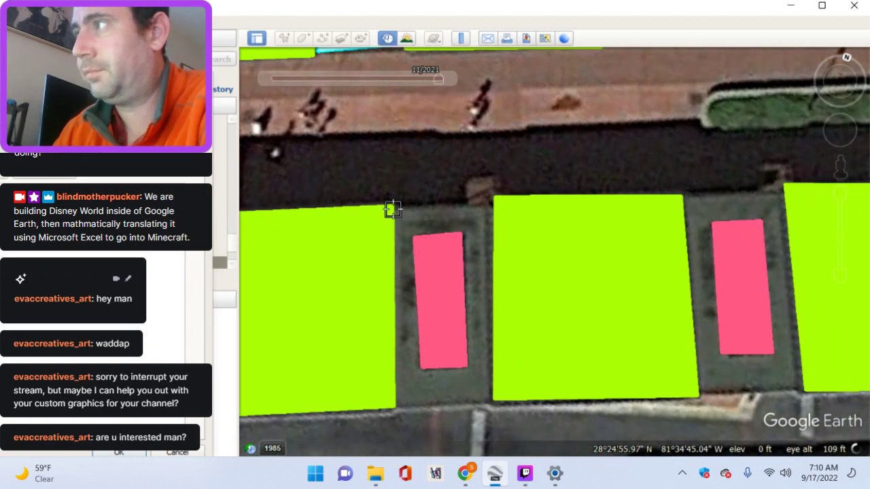
{"action": "left_click", "coordinate": [492, 206]}
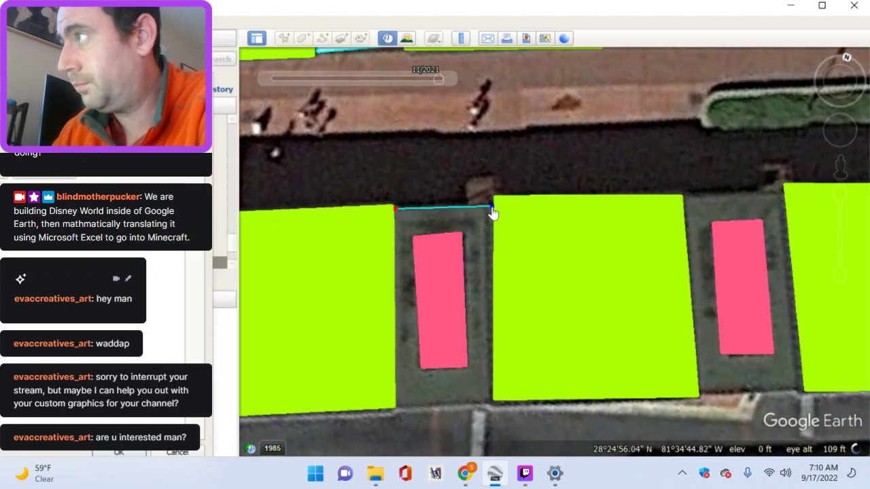
{"action": "left_click", "coordinate": [491, 399]}
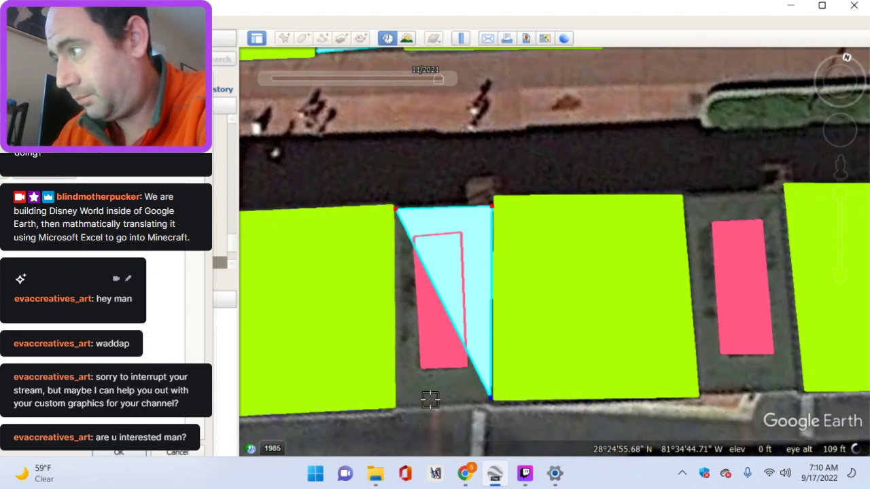
{"action": "left_click", "coordinate": [393, 405]}
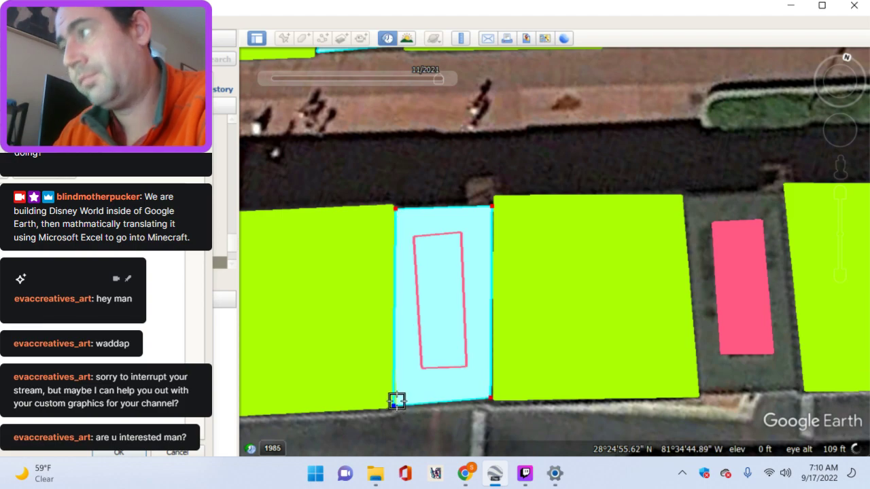
{"action": "left_click_drag", "start_coordinate": [140, 80], "coordinate": [299, 28]}
{"action": "left_click", "coordinate": [279, 401]}
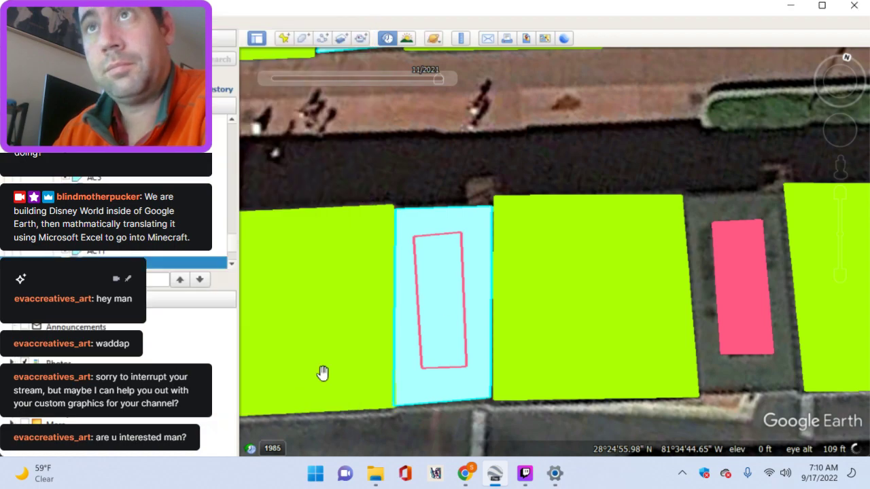
Step: Draw and save four-corner cyan polygon AC13 over the next gap east, between the row's second and third green roofs
{"action": "key", "text": "Right"}
{"action": "left_click", "coordinate": [303, 39]}
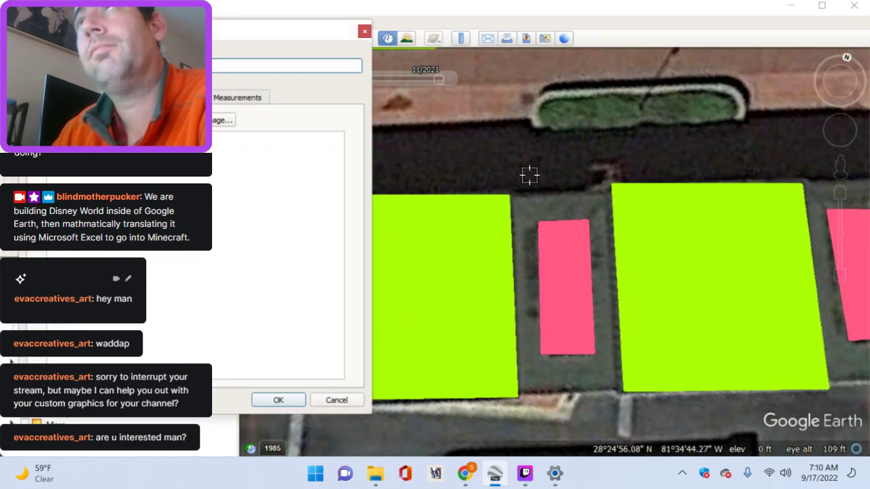
{"action": "left_click", "coordinate": [513, 201]}
{"action": "left_click", "coordinate": [610, 200]}
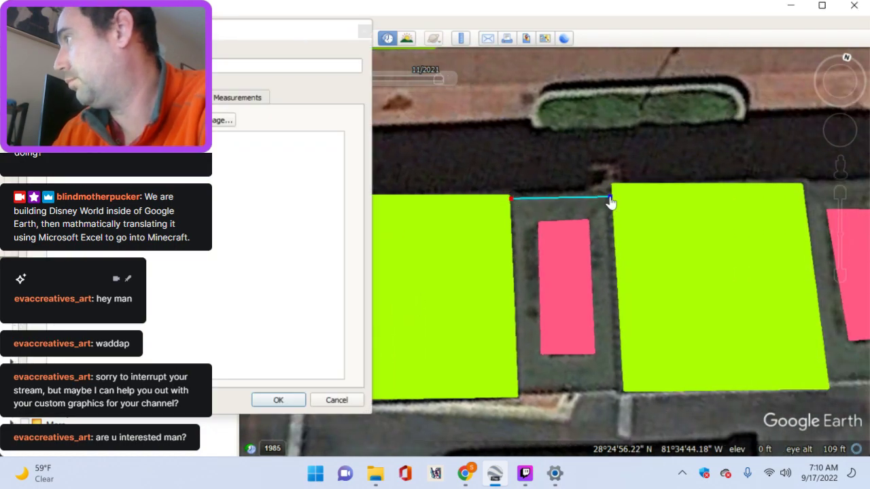
{"action": "left_click", "coordinate": [622, 387]}
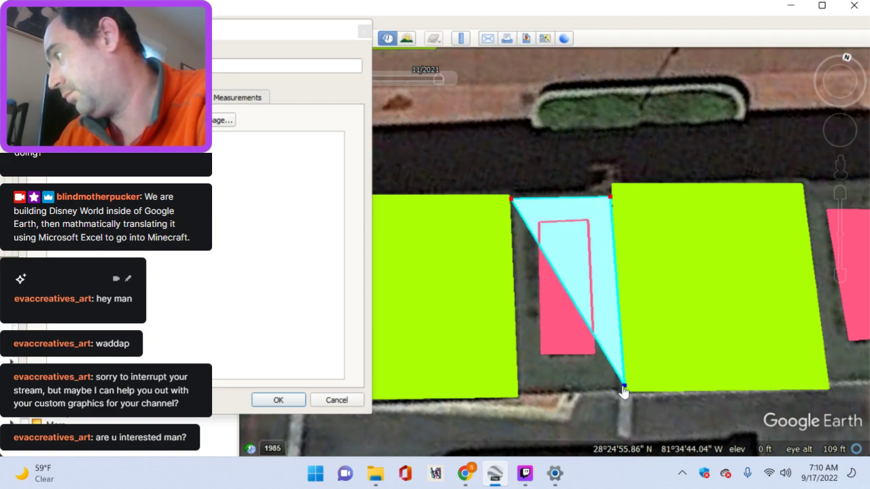
{"action": "left_click", "coordinate": [520, 393]}
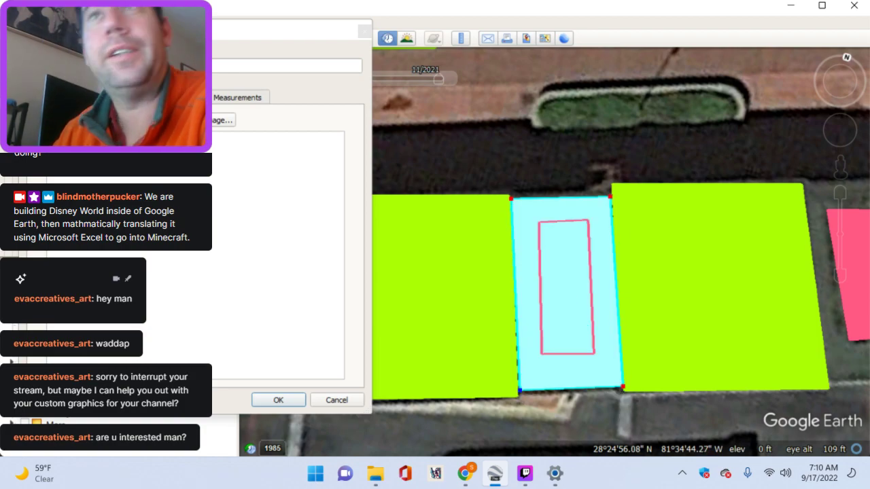
{"action": "left_click", "coordinate": [286, 65]}
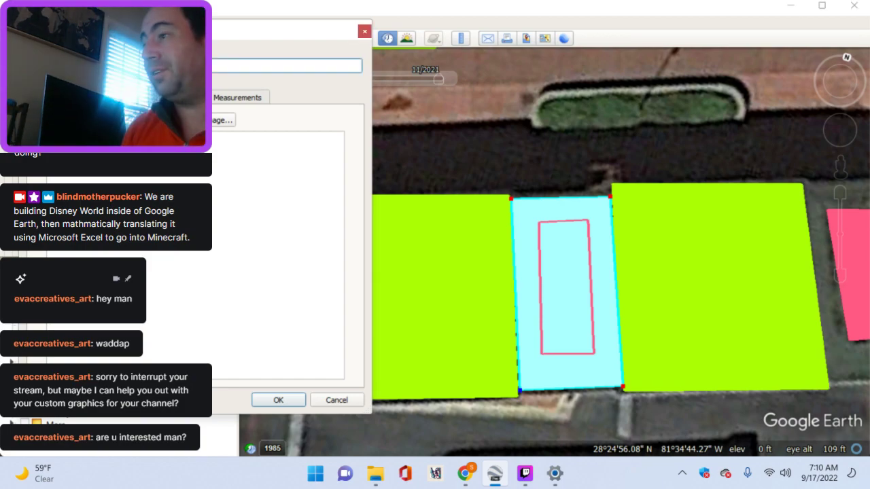
{"action": "key", "text": "Return"}
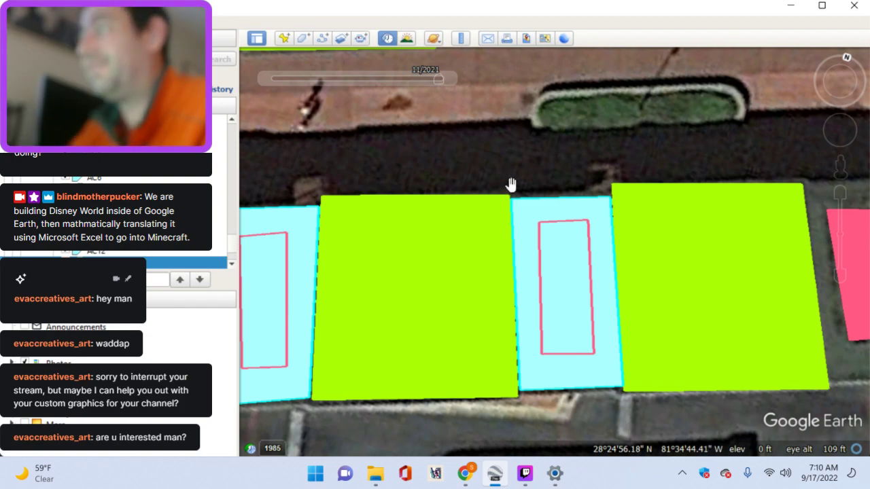
Step: Draw and save four-corner cyan polygon AC14 over the gap on the east side of the row's third green roof
{"action": "key", "text": "Right"}
{"action": "key", "text": "Right"}
{"action": "key", "text": "Right"}
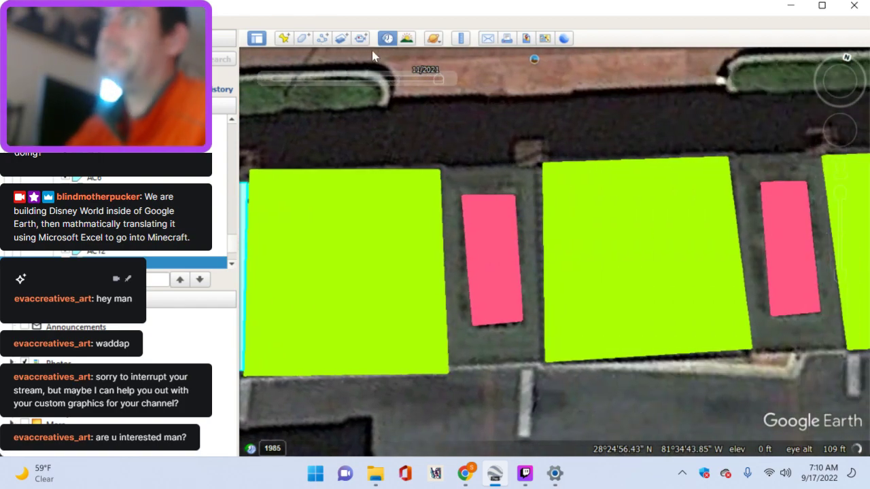
{"action": "left_click", "coordinate": [304, 38]}
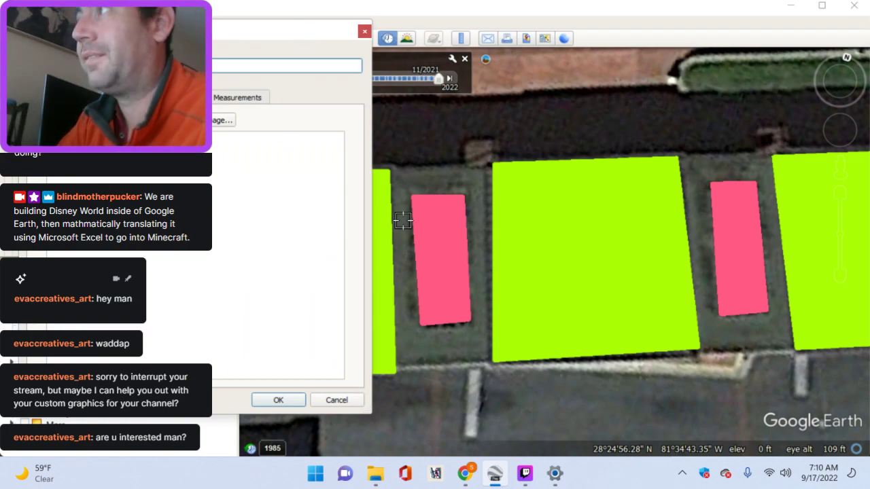
{"action": "left_click", "coordinate": [385, 169]}
{"action": "left_click", "coordinate": [487, 166]}
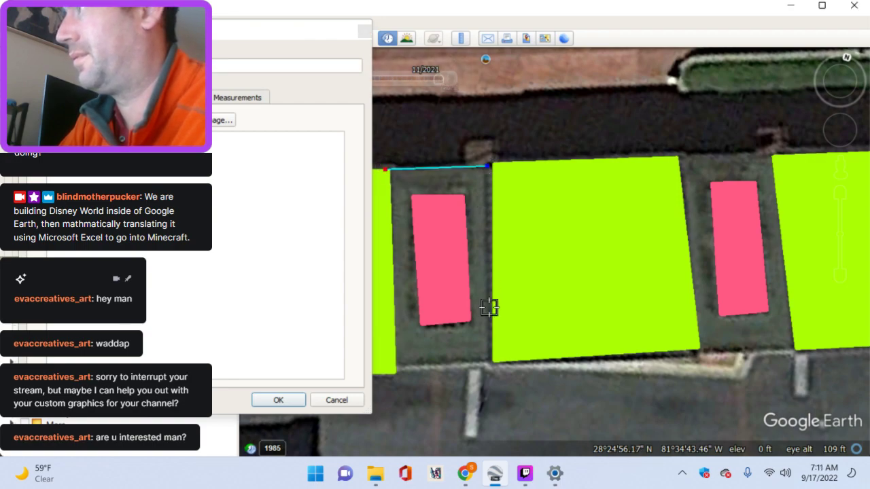
{"action": "left_click", "coordinate": [489, 357]}
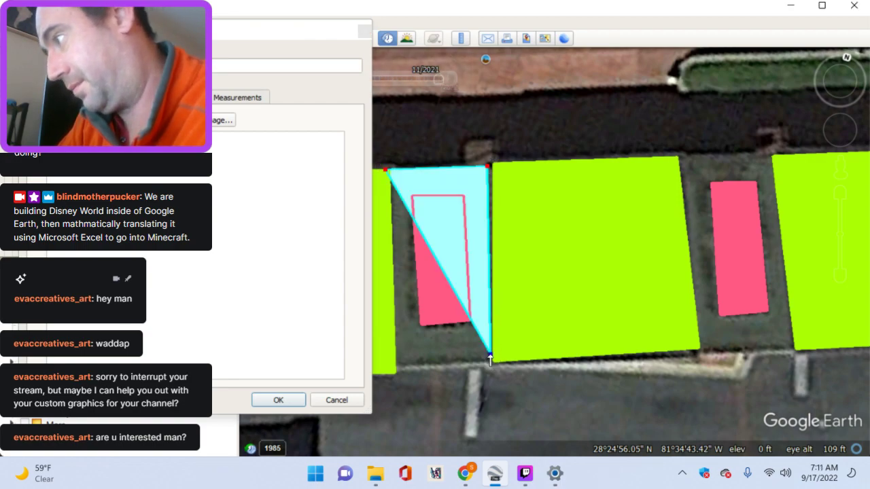
{"action": "left_click", "coordinate": [398, 362]}
{"action": "left_click", "coordinate": [273, 400]}
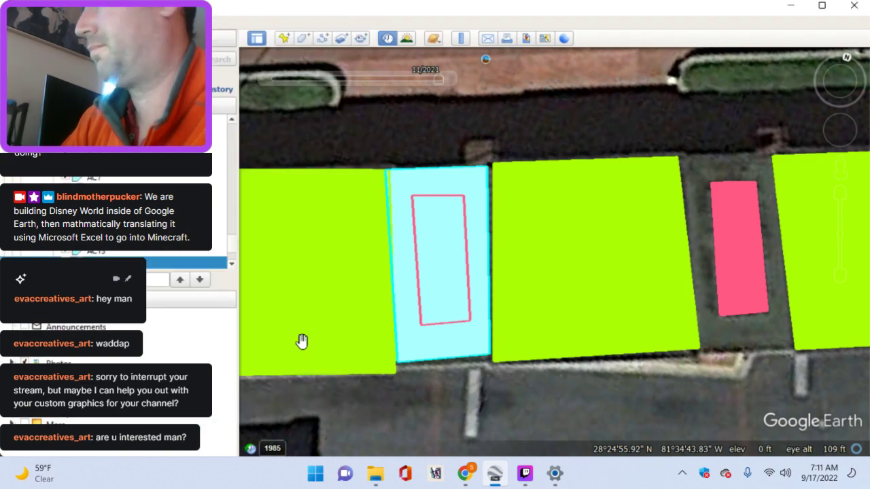
Step: Draw and save the next AC polygon over the gap between the row's fourth and fifth green roofs
{"action": "key", "text": "Right"}
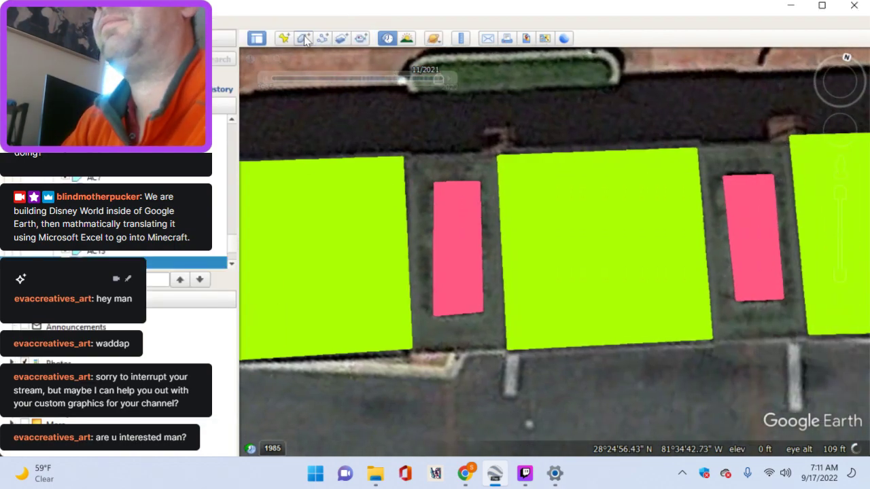
{"action": "left_click", "coordinate": [303, 38]}
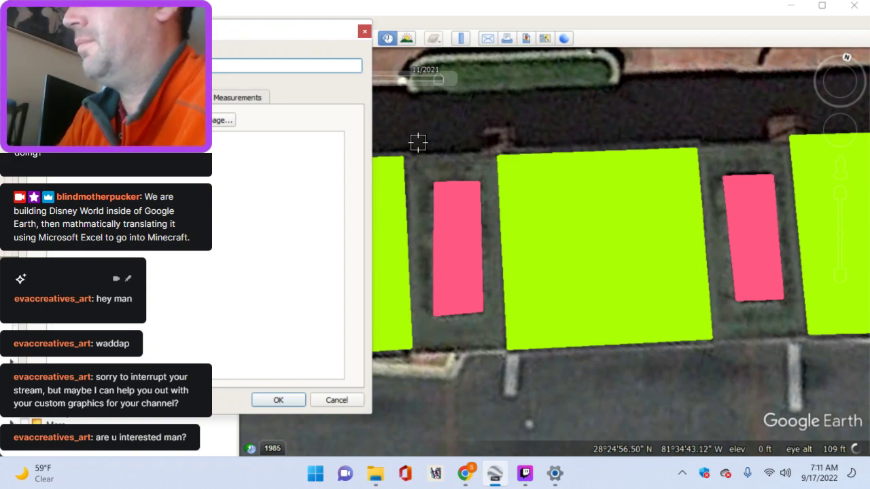
{"action": "left_click", "coordinate": [400, 159]}
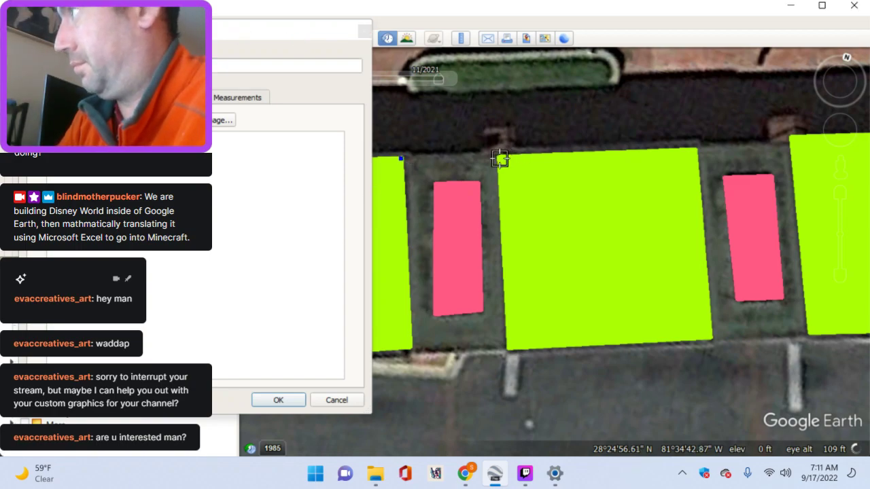
{"action": "left_click", "coordinate": [505, 340]}
{"action": "left_click", "coordinate": [412, 343]}
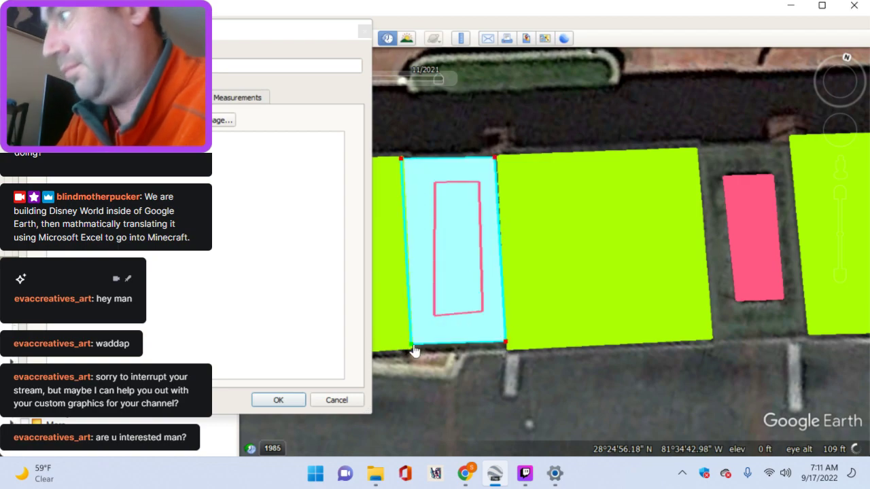
{"action": "left_click", "coordinate": [285, 401]}
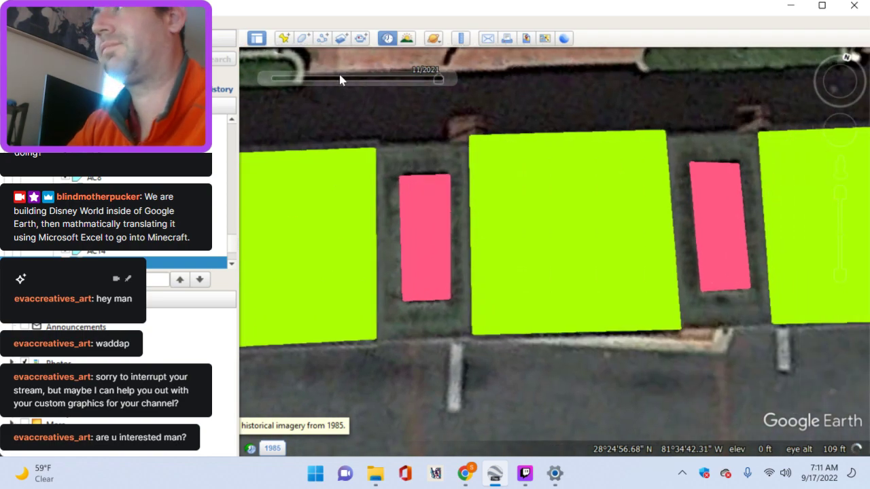
Step: Draw polygon AC16 over the next gap east of the row's fifth green roof, align its northwest corner with that roof and save it
{"action": "left_click", "coordinate": [304, 38]}
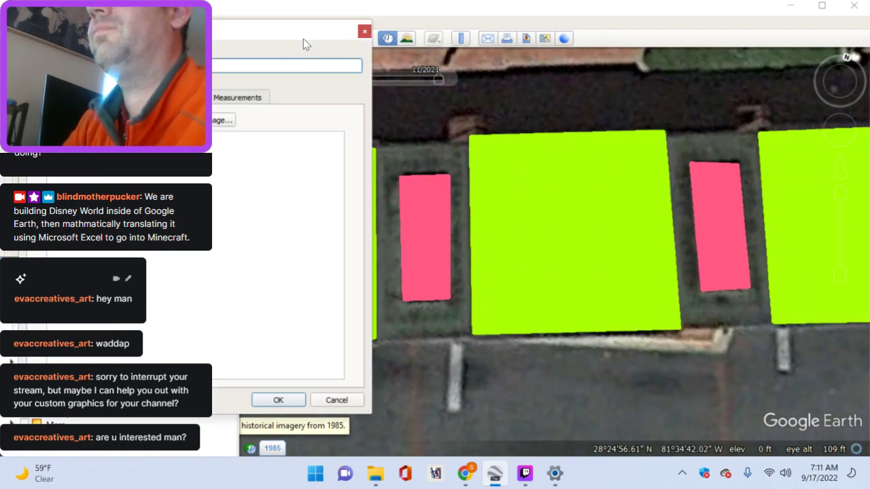
{"action": "left_click", "coordinate": [379, 150]}
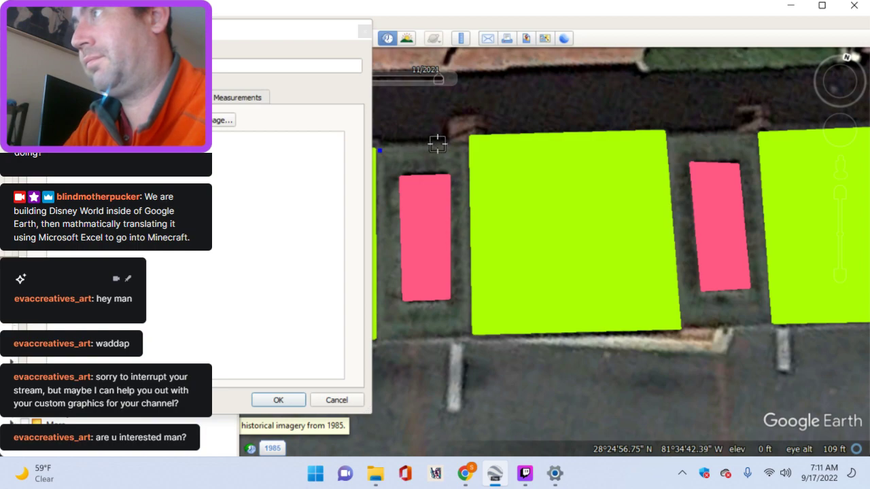
{"action": "left_click", "coordinate": [465, 142]}
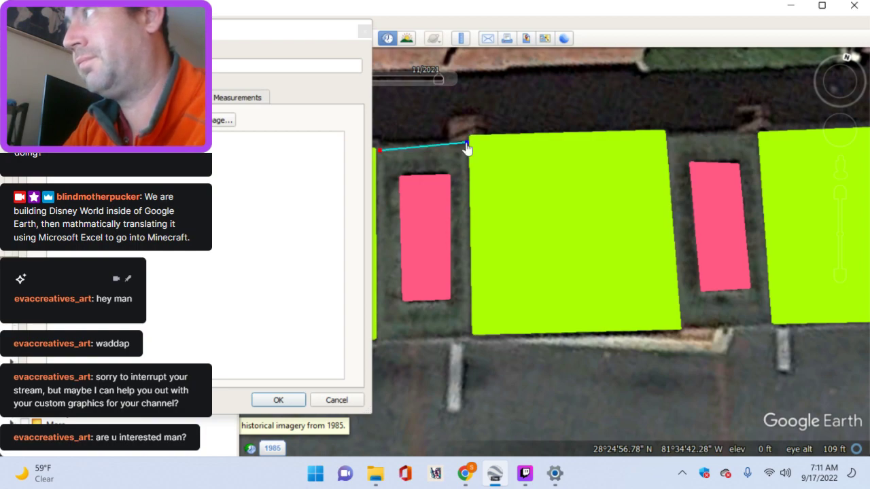
{"action": "left_click", "coordinate": [471, 330]}
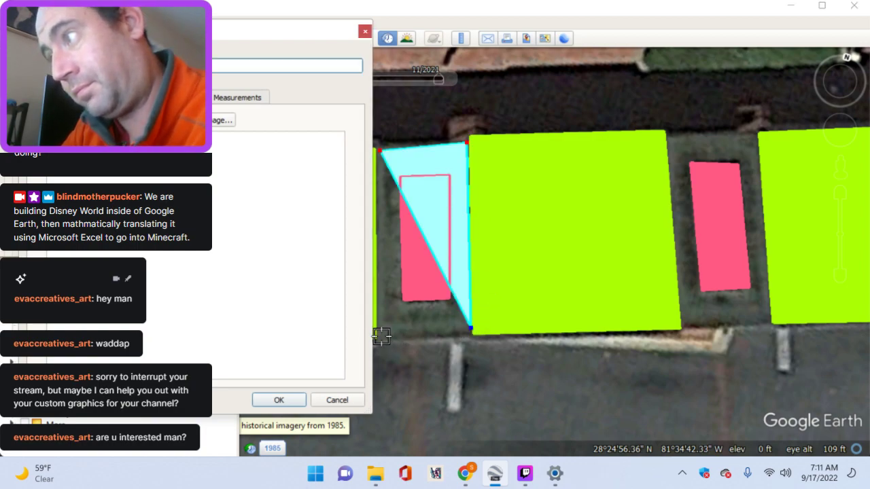
{"action": "left_click", "coordinate": [382, 336]}
{"action": "left_click", "coordinate": [375, 336]}
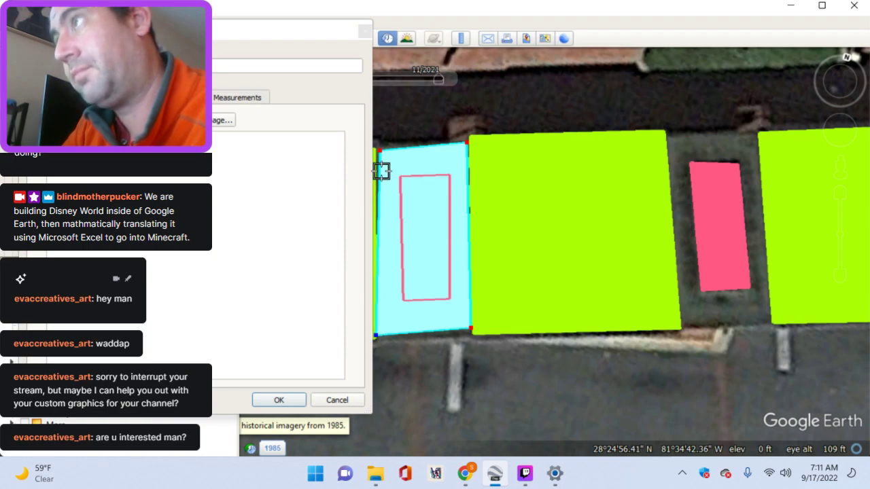
{"action": "left_click_drag", "start_coordinate": [383, 155], "coordinate": [377, 157]}
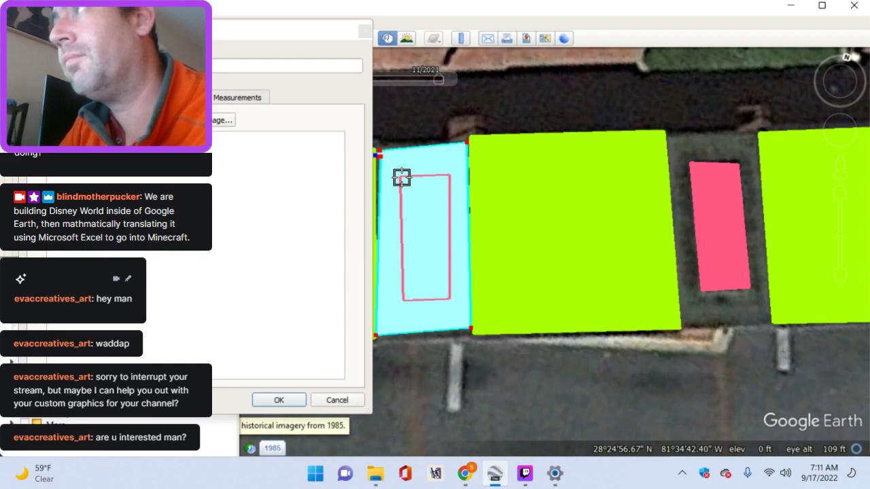
{"action": "key", "text": "Delete"}
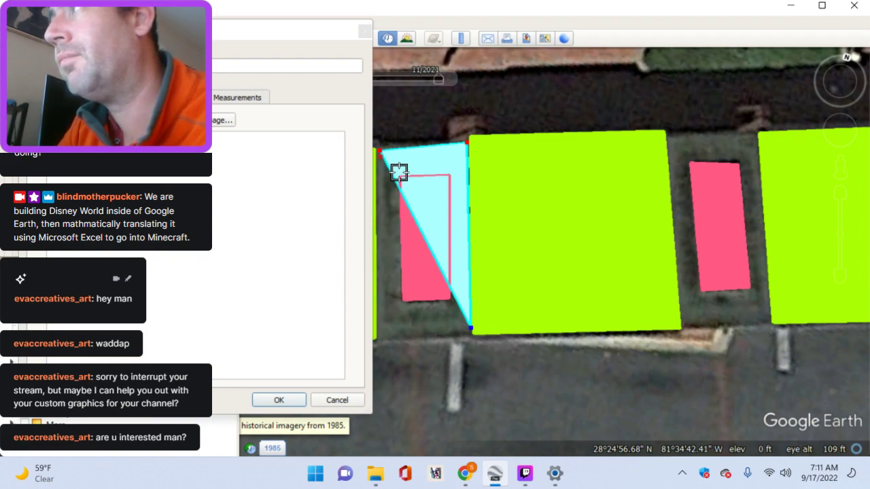
{"action": "left_click", "coordinate": [378, 336]}
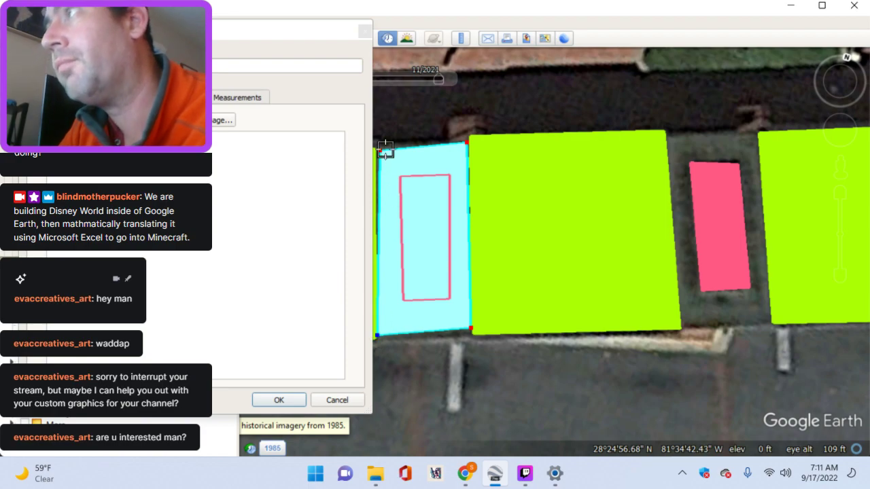
{"action": "left_click_drag", "start_coordinate": [382, 153], "coordinate": [375, 153]}
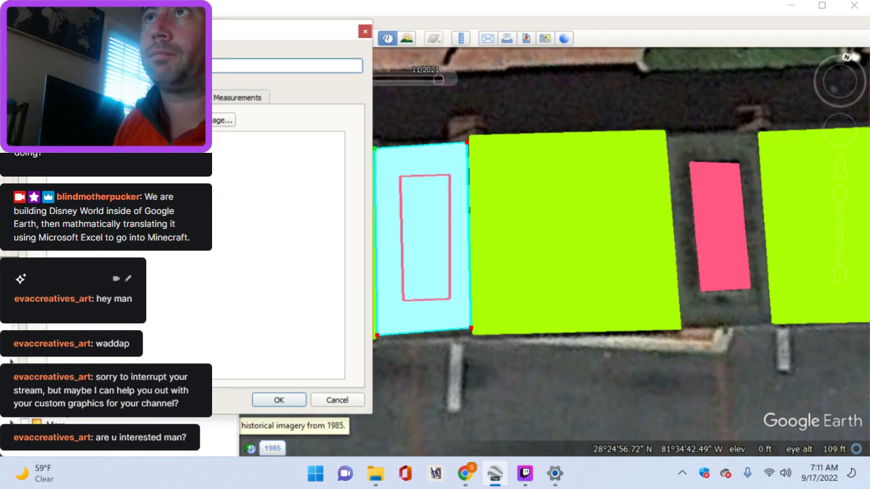
{"action": "key", "text": "Return"}
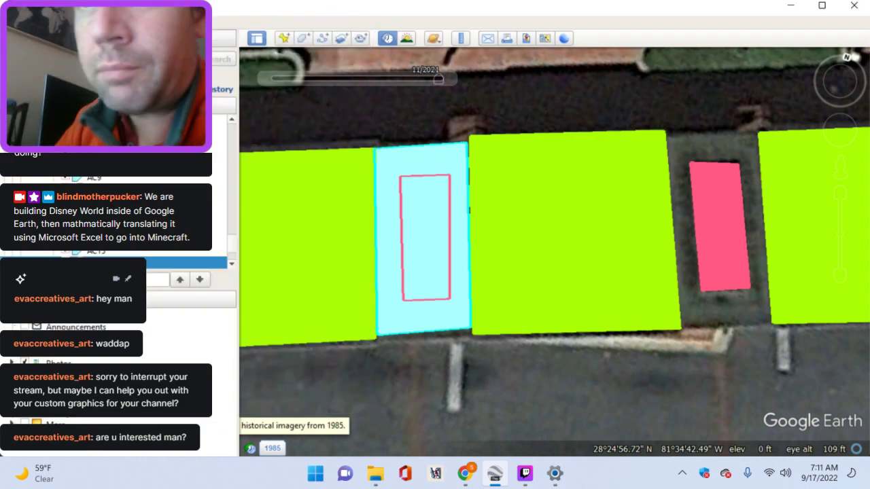
Step: Draw and save four-corner cyan polygon AC17 over the next gap east, between the row's sixth and seventh green roofs
{"action": "left_click_drag", "start_coordinate": [703, 168], "coordinate": [517, 224]}
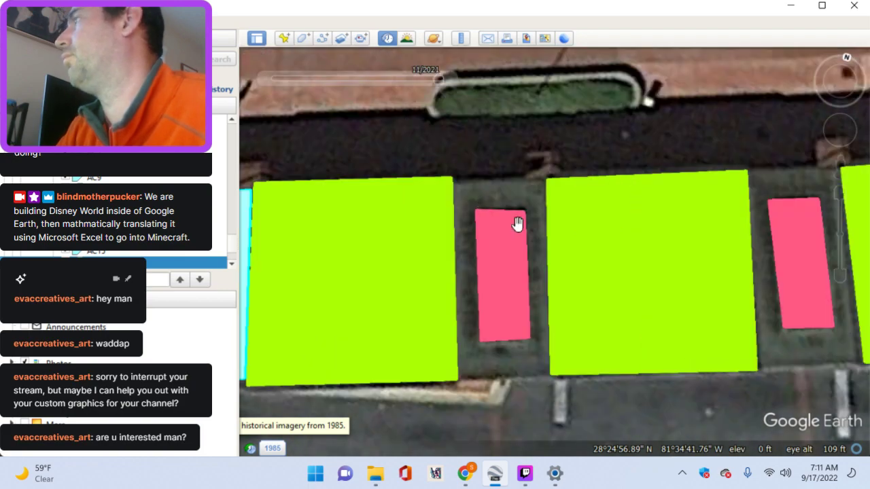
{"action": "left_click", "coordinate": [303, 37]}
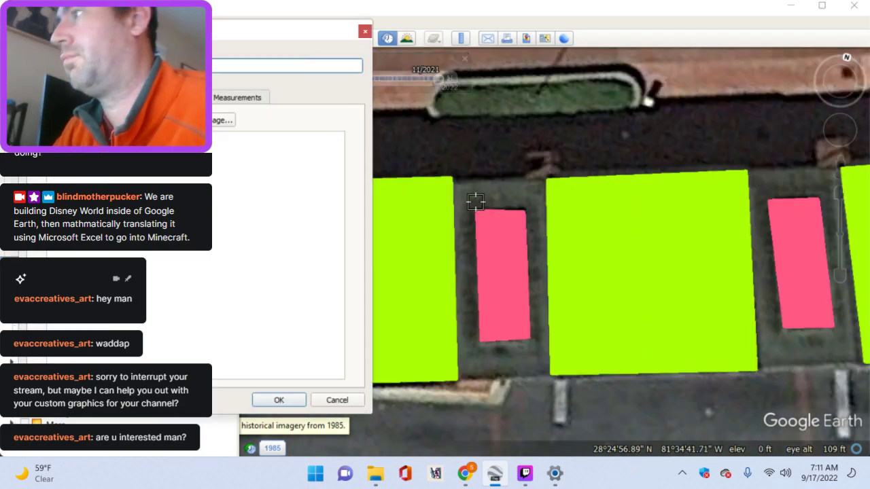
{"action": "left_click", "coordinate": [452, 183]}
{"action": "left_click", "coordinate": [545, 182]}
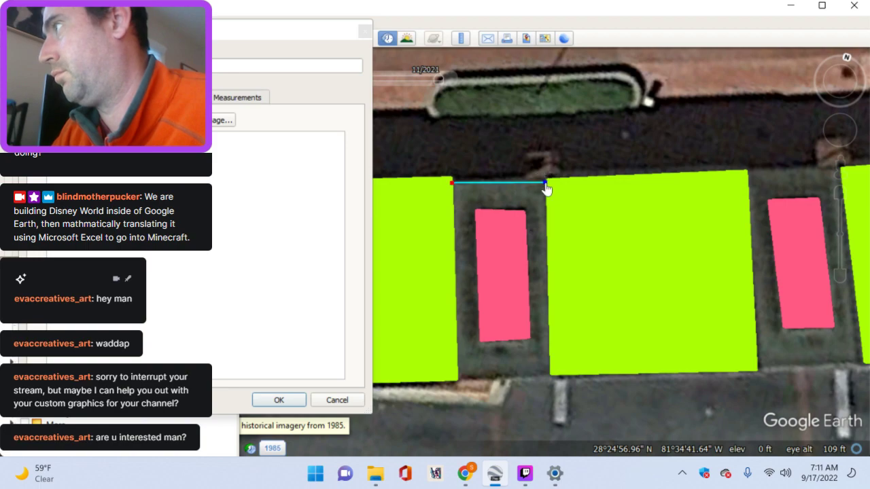
{"action": "left_click", "coordinate": [549, 371]}
{"action": "left_click", "coordinate": [459, 376]}
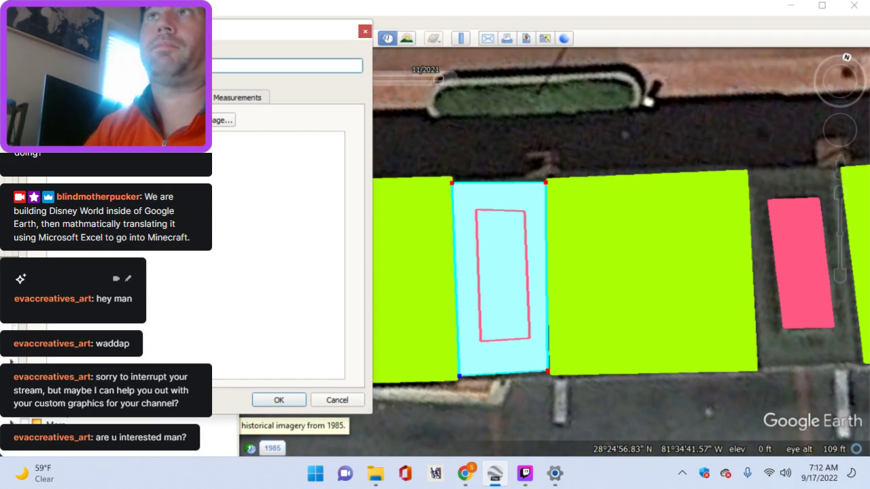
{"action": "key", "text": "Return"}
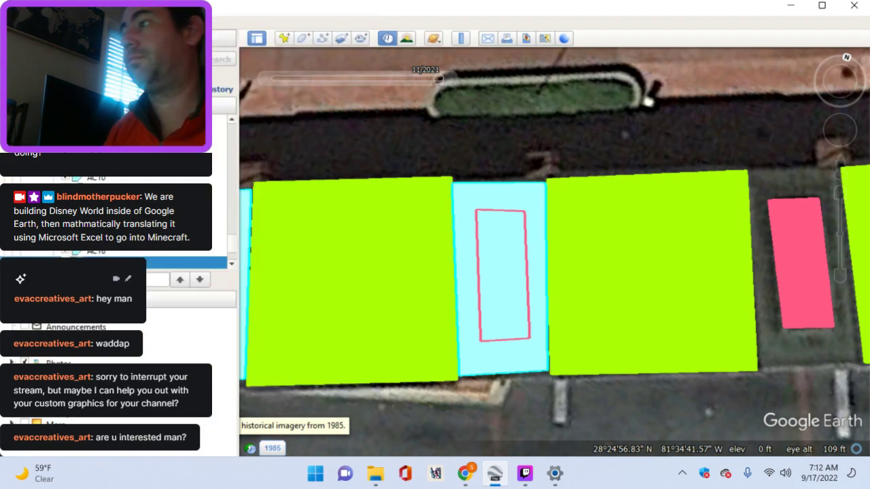
Step: Draw and save four-corner cyan polygon AC18 over the last gap in the row, beside the green roof at its east end
{"action": "key", "text": "Right"}
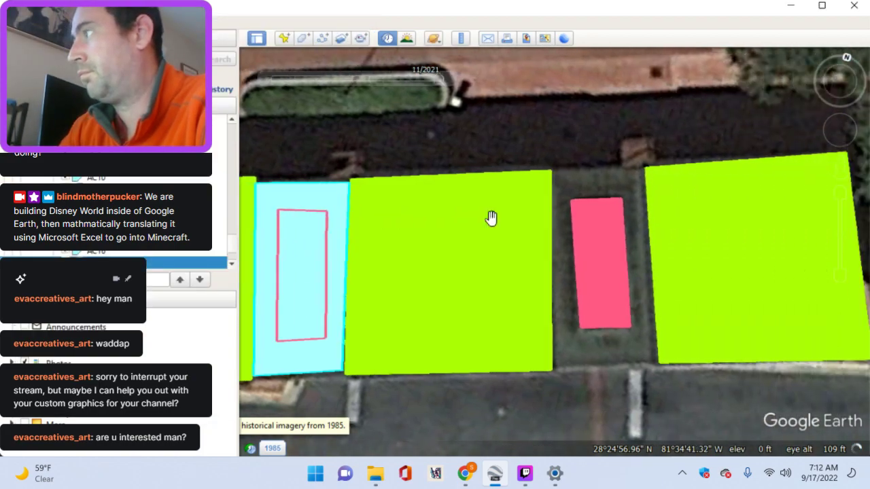
{"action": "key", "text": "Down"}
{"action": "key", "text": "ctrl+shift+g"}
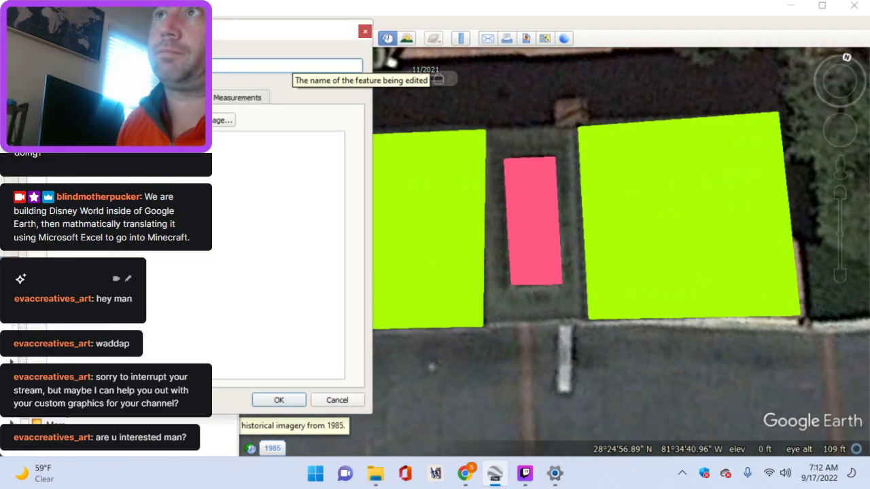
{"action": "left_click", "coordinate": [481, 129]}
{"action": "left_click", "coordinate": [579, 124]}
{"action": "left_click", "coordinate": [586, 314]}
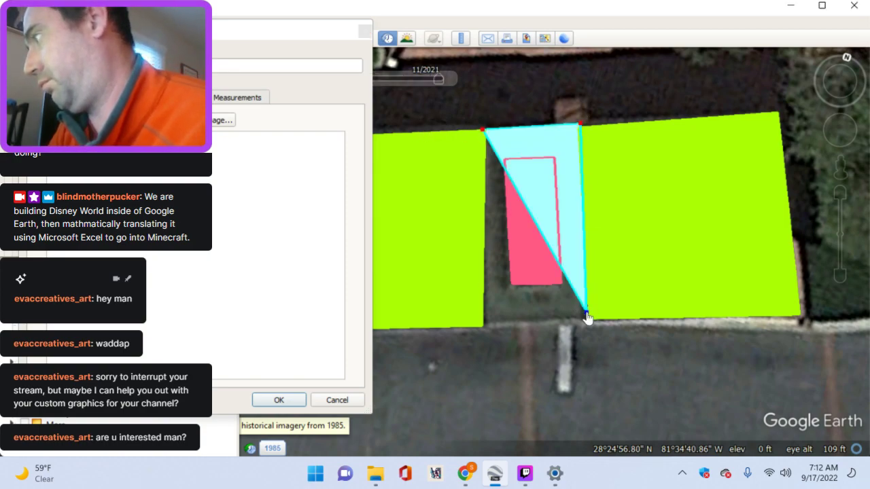
{"action": "left_click", "coordinate": [484, 316]}
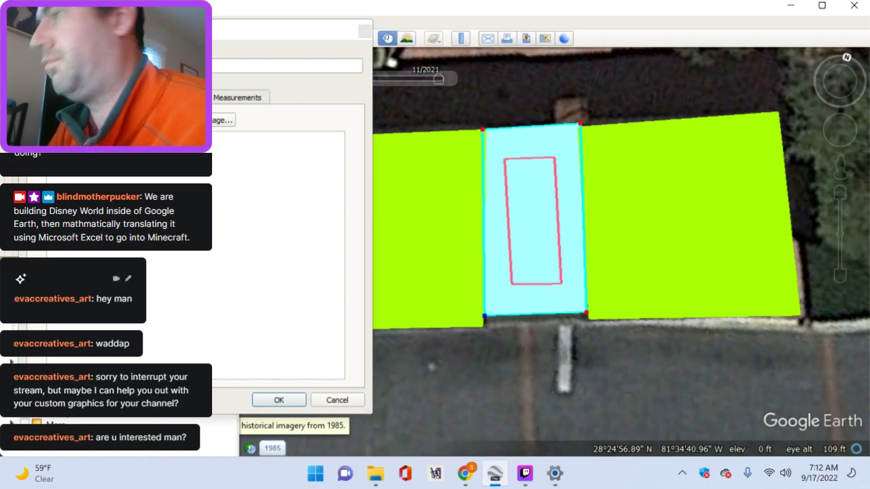
{"action": "left_click", "coordinate": [257, 393]}
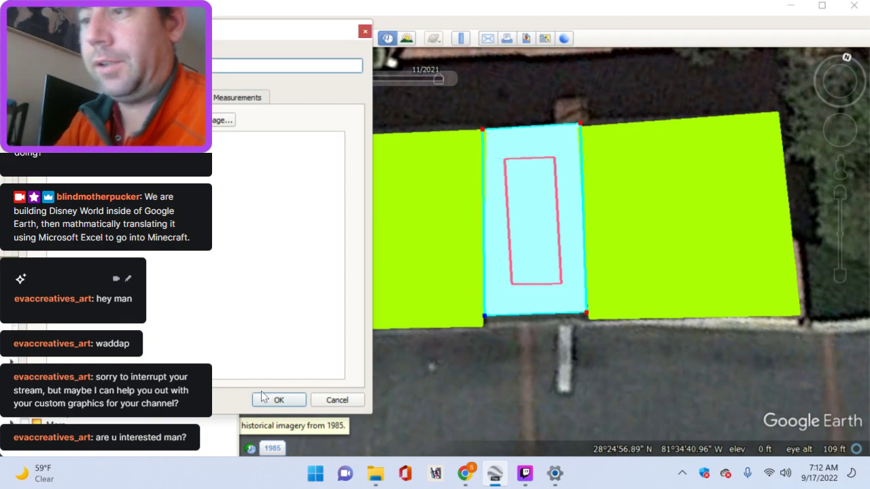
{"action": "left_click", "coordinate": [277, 399]}
Step: Draw and save four-corner cyan polygon AC19 over the gap between the first and second green roofs at the southern row's west end
{"action": "left_click_drag", "start_coordinate": [361, 398], "coordinate": [430, 243]}
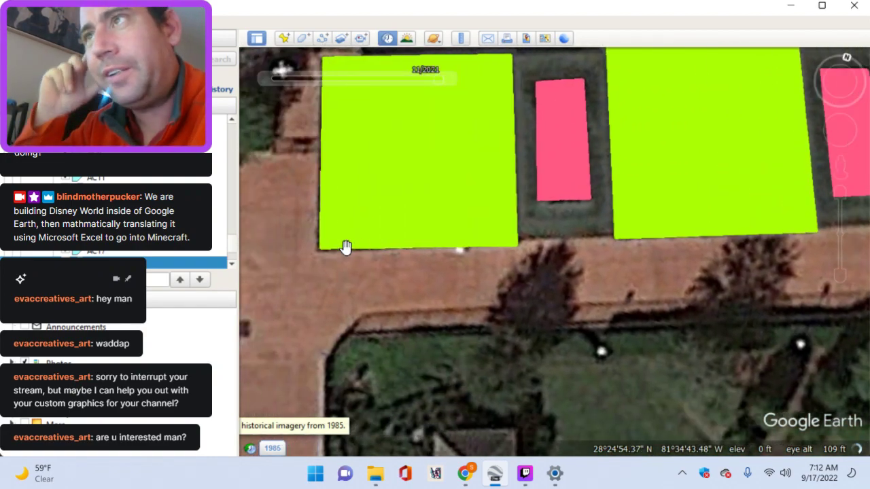
{"action": "key", "text": "Right"}
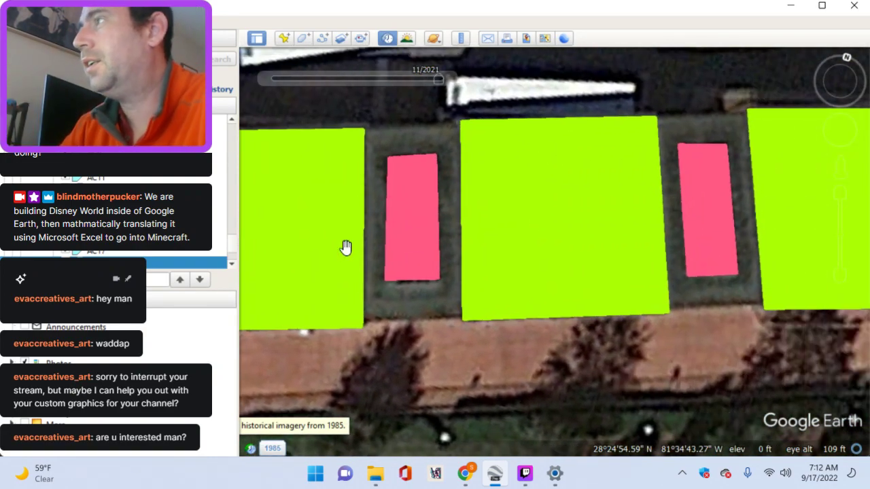
{"action": "left_click", "coordinate": [302, 39]}
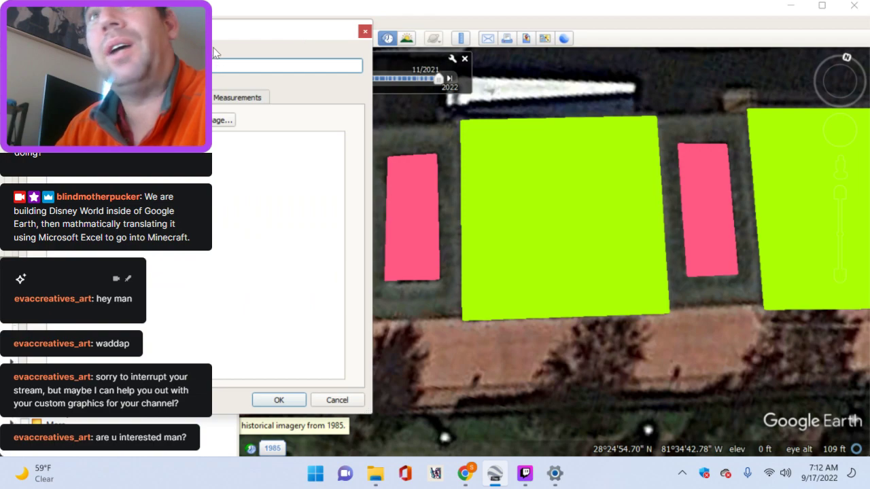
{"action": "left_click_drag", "start_coordinate": [170, 30], "coordinate": [94, 30]}
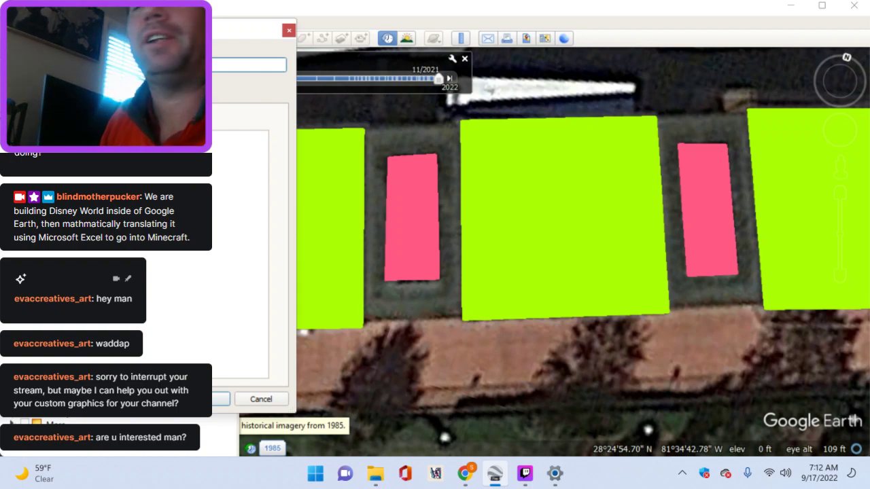
{"action": "left_click", "coordinate": [362, 131]}
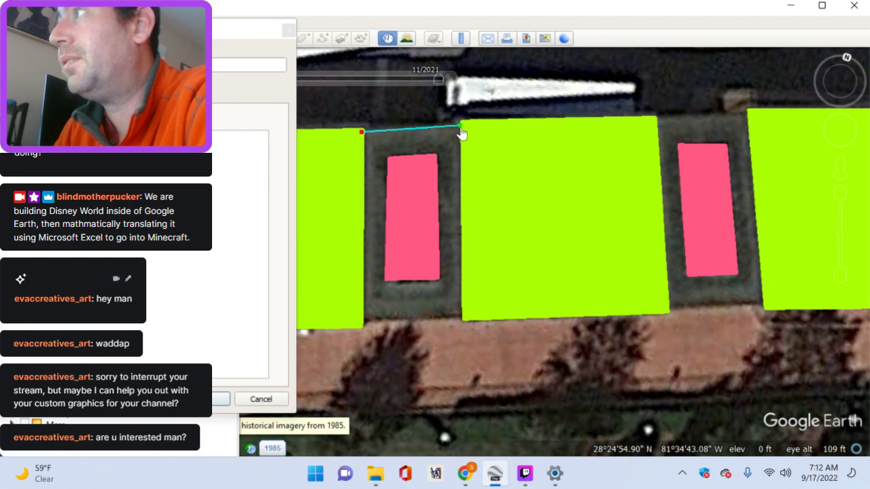
{"action": "left_click", "coordinate": [461, 314]}
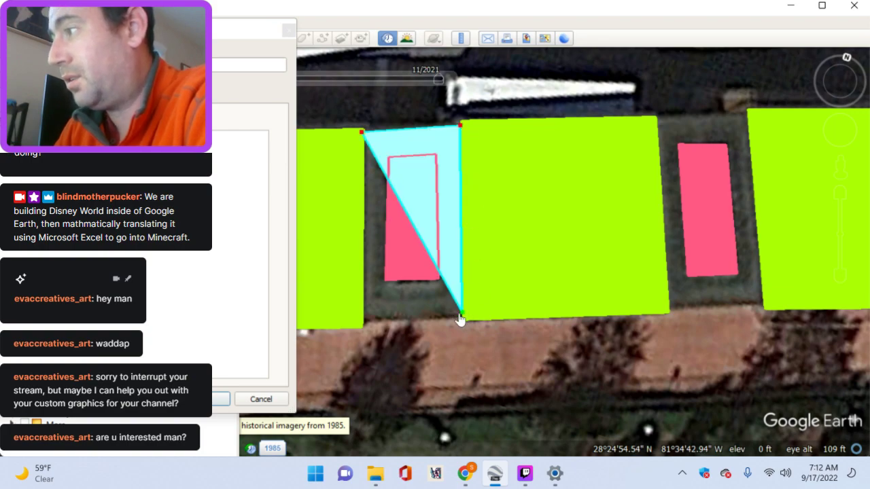
{"action": "left_click", "coordinate": [363, 316]}
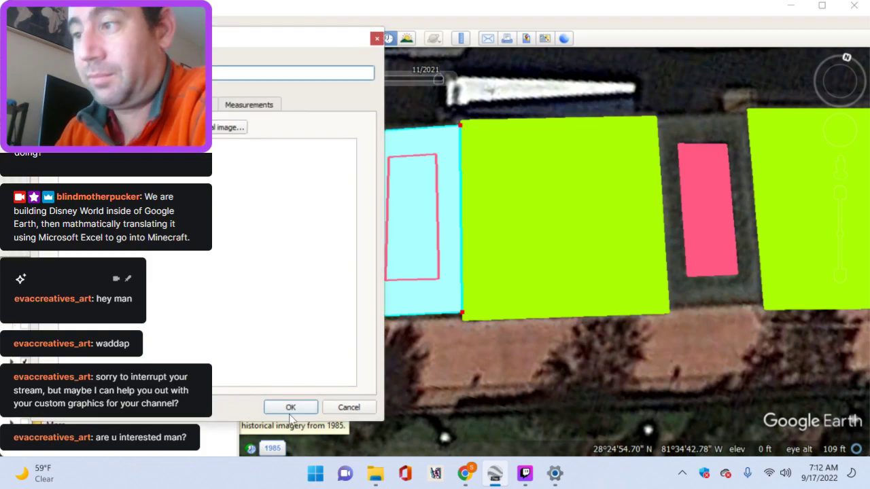
{"action": "left_click", "coordinate": [290, 408]}
Step: Draw and save the next four-corner AC polygon over the gap between the southern row's second and third green roofs
{"action": "left_click_drag", "start_coordinate": [641, 288], "coordinate": [571, 301]}
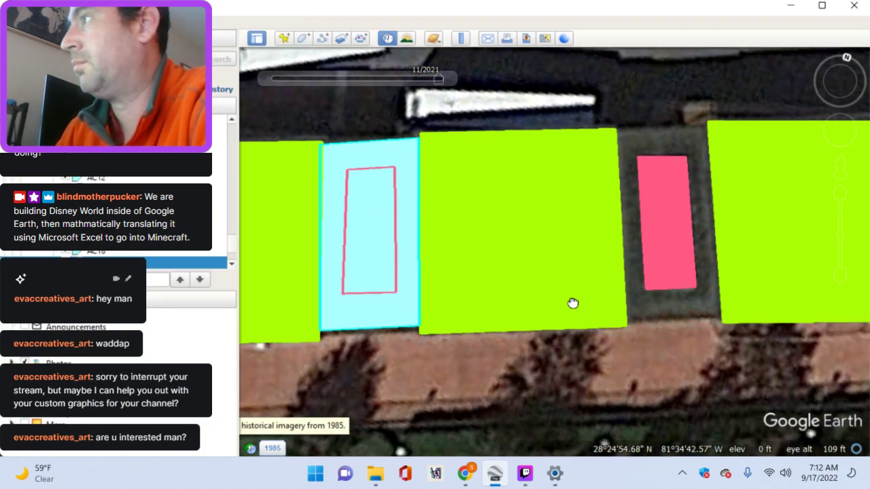
{"action": "left_click", "coordinate": [305, 39]}
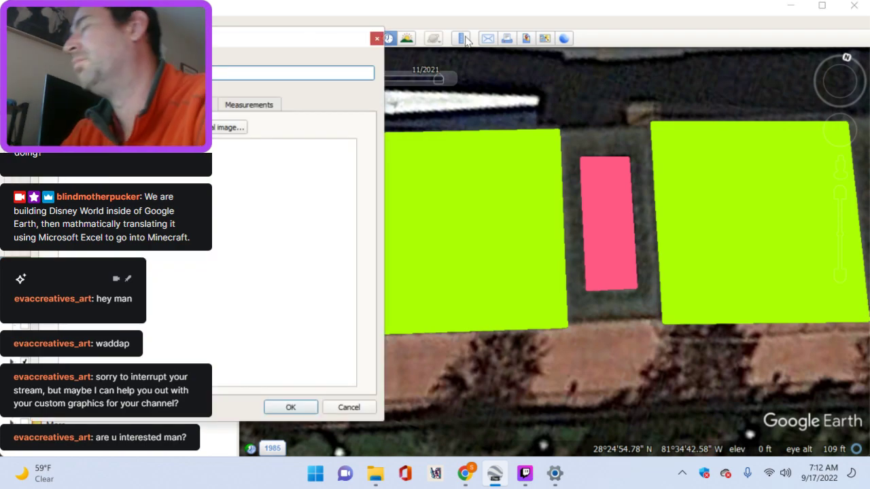
{"action": "left_click", "coordinate": [563, 134]}
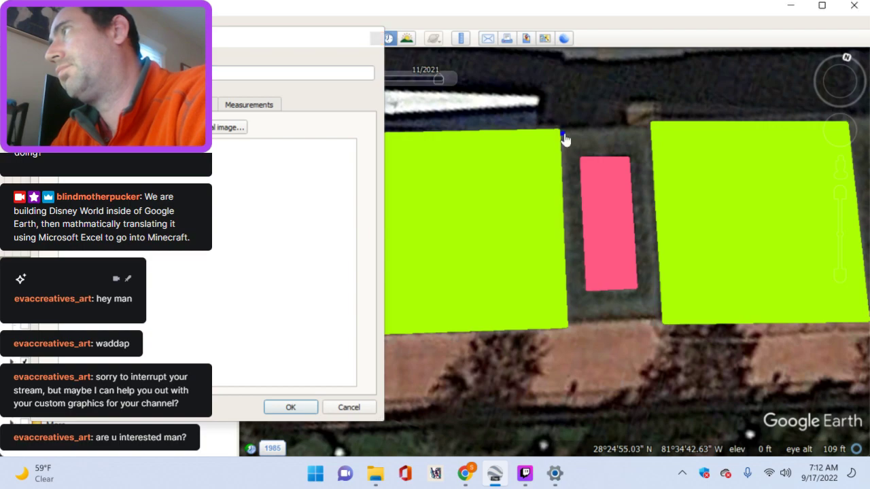
{"action": "left_click", "coordinate": [647, 131]}
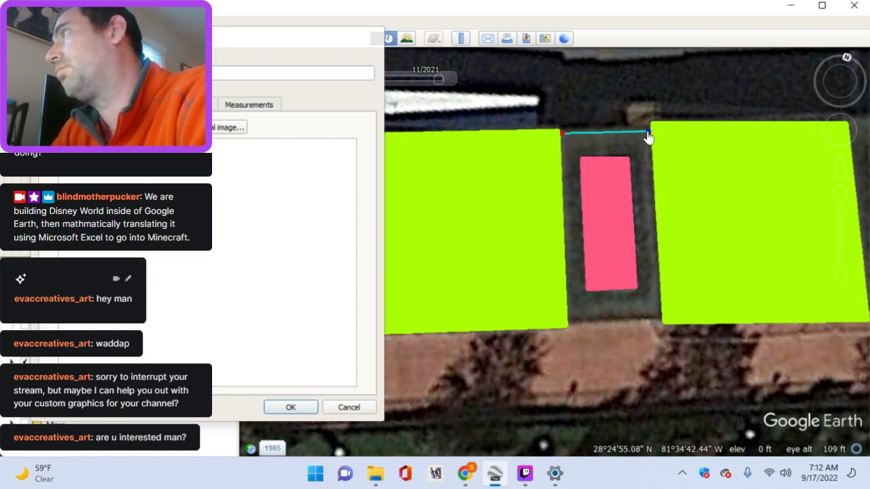
{"action": "left_click", "coordinate": [661, 312]}
{"action": "left_click", "coordinate": [567, 315]}
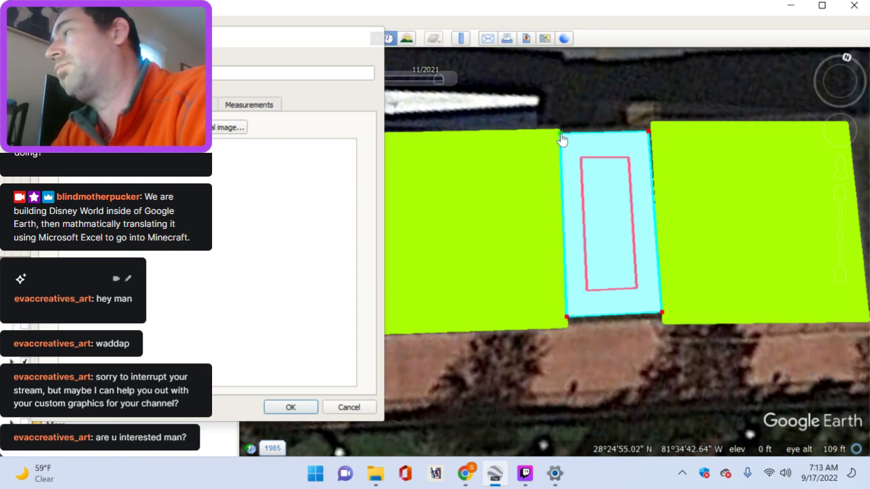
{"action": "left_click", "coordinate": [290, 407]}
Step: Draw and save four-corner cyan polygon AC21 over the gap between the southern row's third and fourth green roofs, aligning its western corners with the roof
{"action": "key", "text": "Right"}
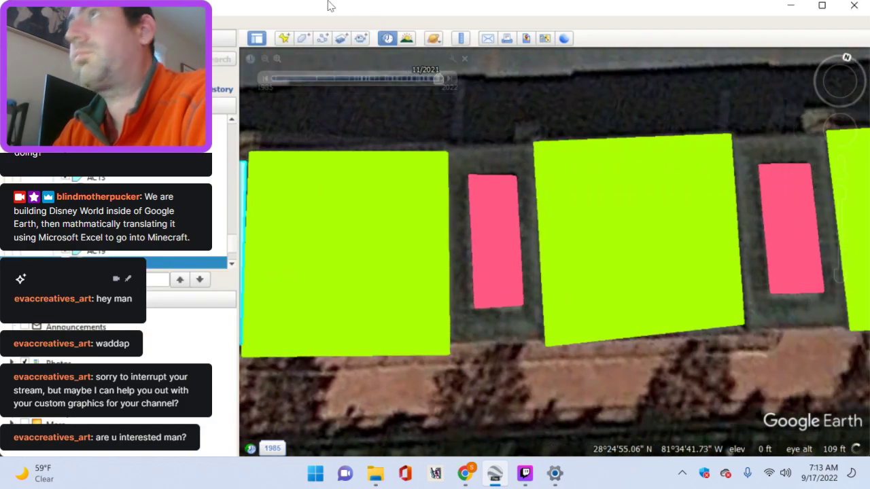
{"action": "left_click", "coordinate": [303, 38]}
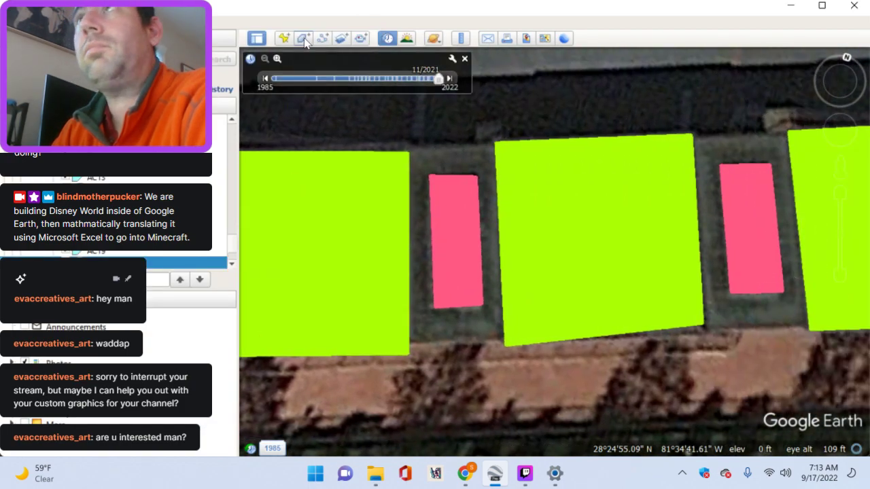
{"action": "left_click", "coordinate": [412, 153]}
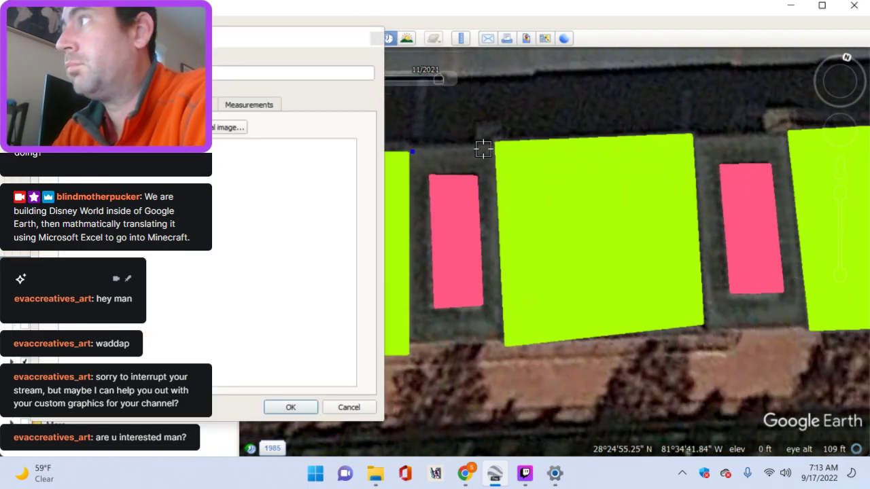
{"action": "left_click", "coordinate": [504, 333]}
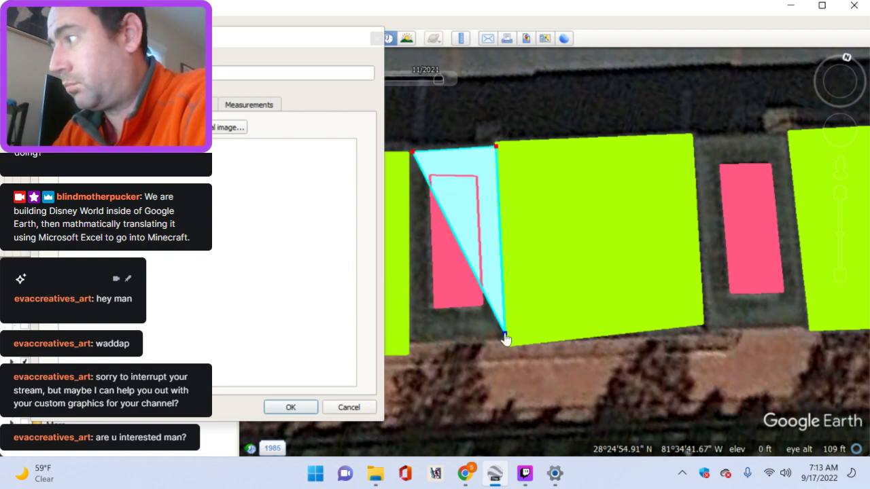
{"action": "left_click", "coordinate": [411, 339]}
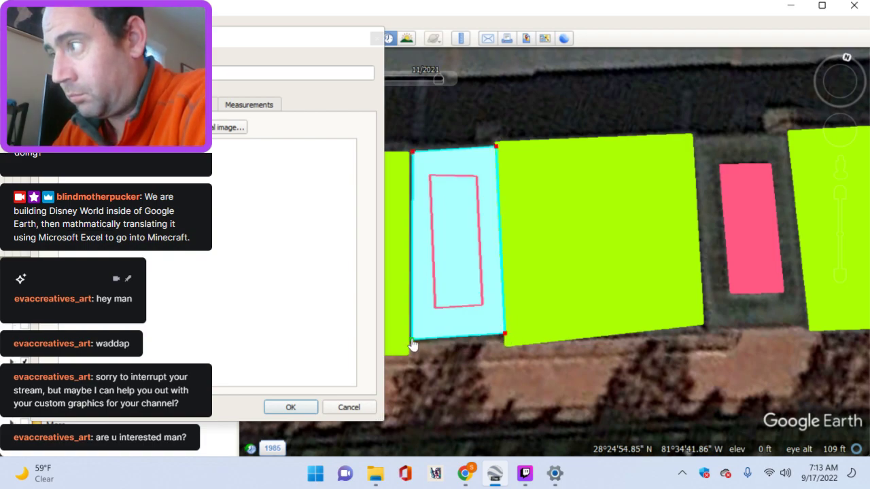
{"action": "left_click", "coordinate": [411, 155]}
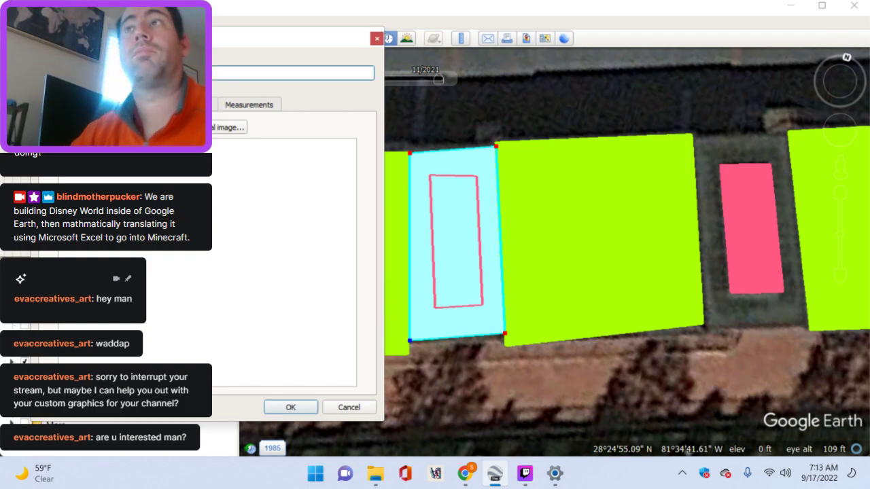
{"action": "key", "text": "Return"}
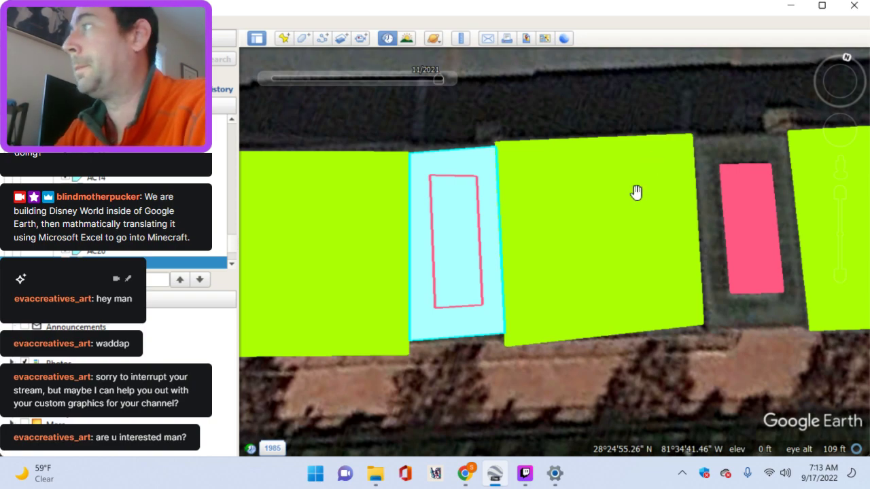
Step: Draw and save four-corner cyan polygon AC22 over the gap between the southern row's fourth and fifth green roofs
{"action": "left_click_drag", "start_coordinate": [633, 191], "coordinate": [476, 196]}
{"action": "left_click", "coordinate": [304, 38]}
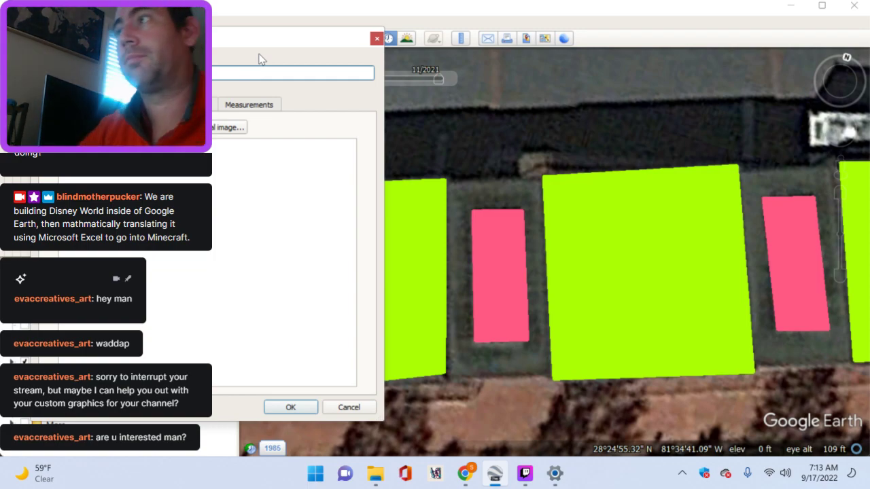
{"action": "left_click", "coordinate": [446, 185]}
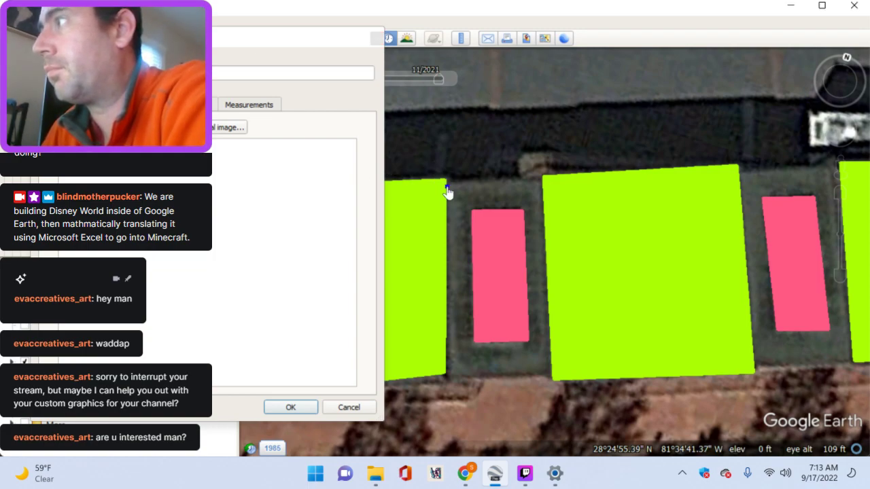
{"action": "left_click", "coordinate": [541, 180]}
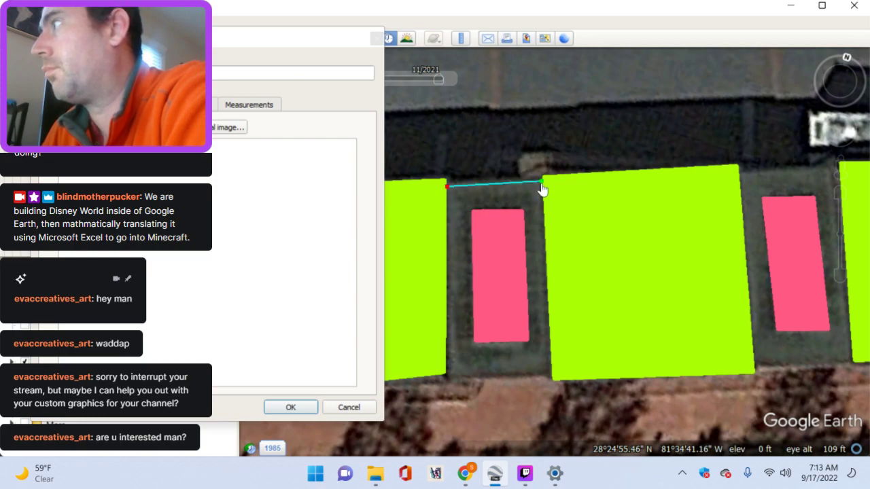
{"action": "left_click", "coordinate": [555, 374]}
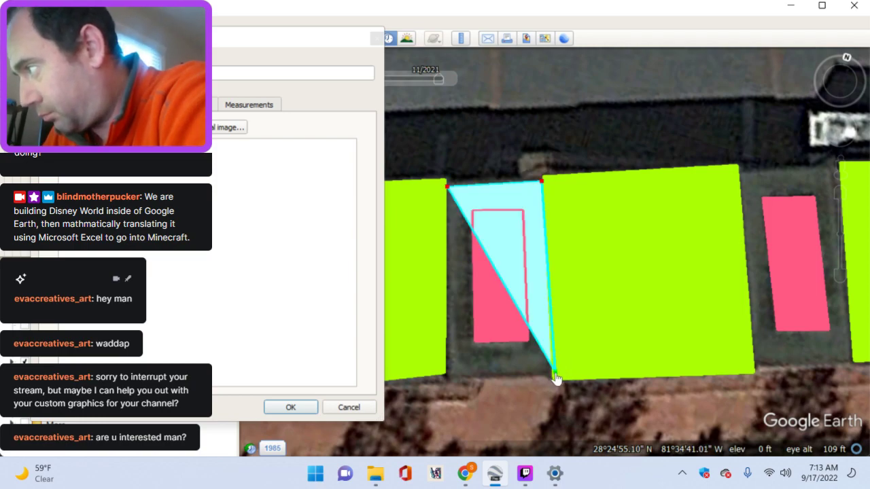
{"action": "left_click_drag", "start_coordinate": [555, 375], "coordinate": [551, 374]}
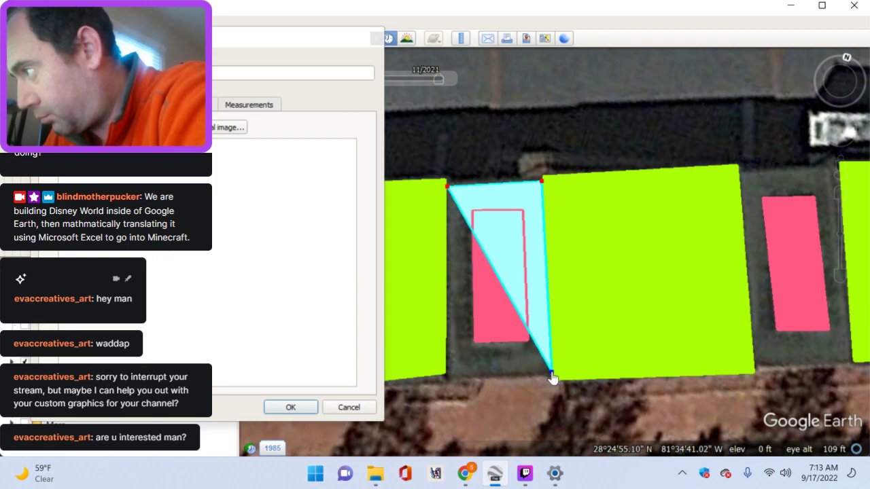
{"action": "left_click", "coordinate": [447, 372]}
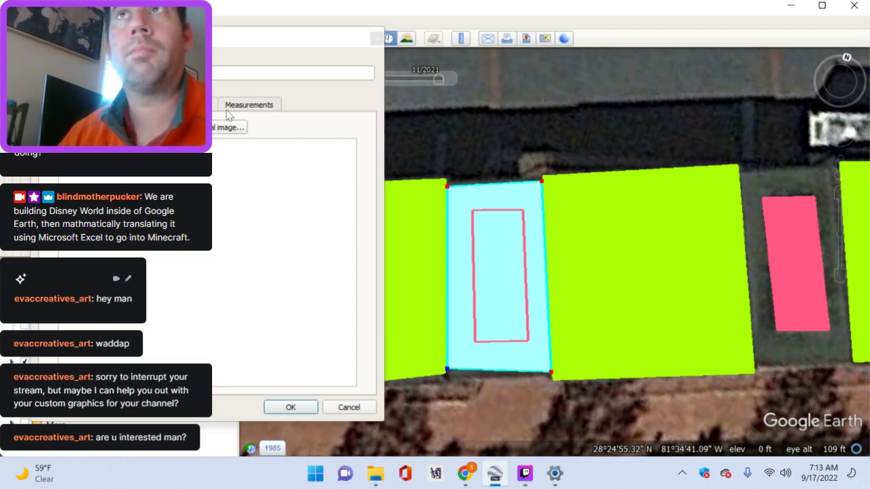
{"action": "left_click", "coordinate": [291, 408]}
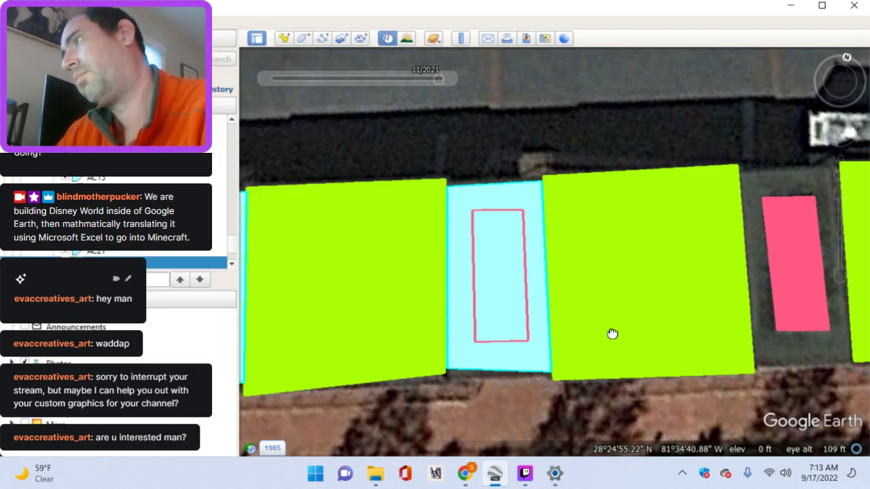
Step: Draw and save the next four-corner AC polygon over the gap between the southern row's fifth and sixth green roofs
{"action": "left_click_drag", "start_coordinate": [613, 334], "coordinate": [412, 358]}
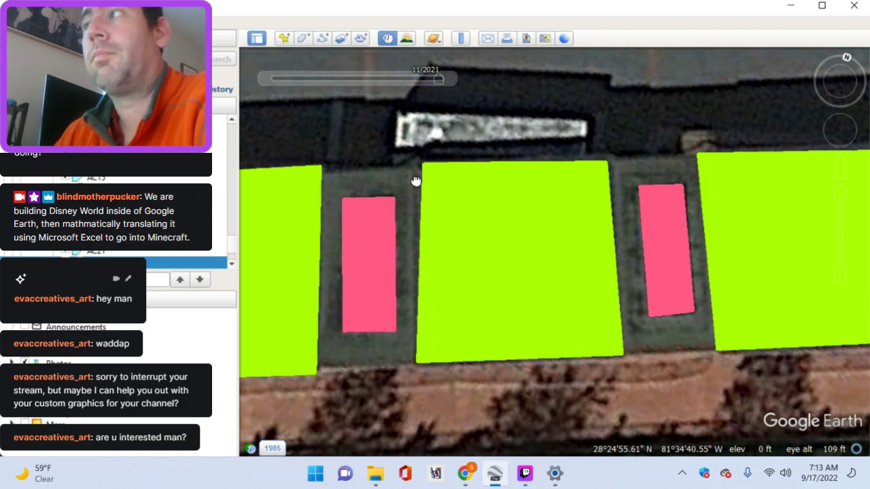
{"action": "left_click_drag", "start_coordinate": [425, 180], "coordinate": [514, 178]}
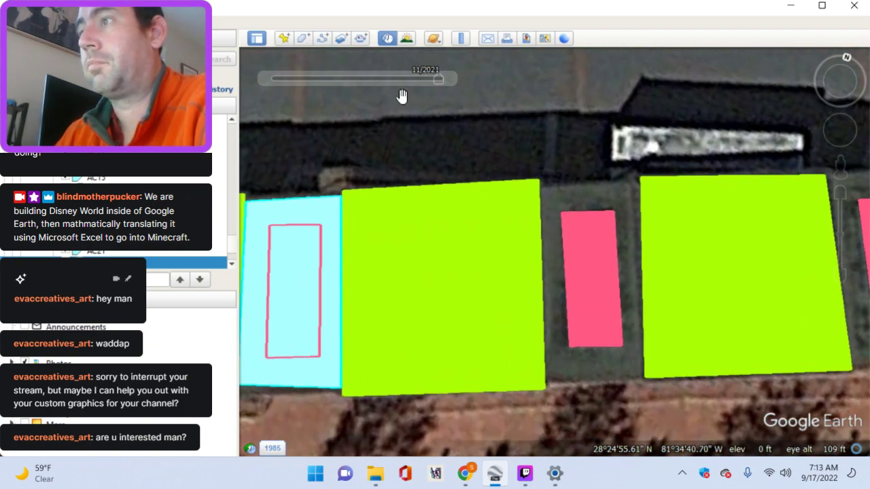
{"action": "left_click", "coordinate": [303, 39]}
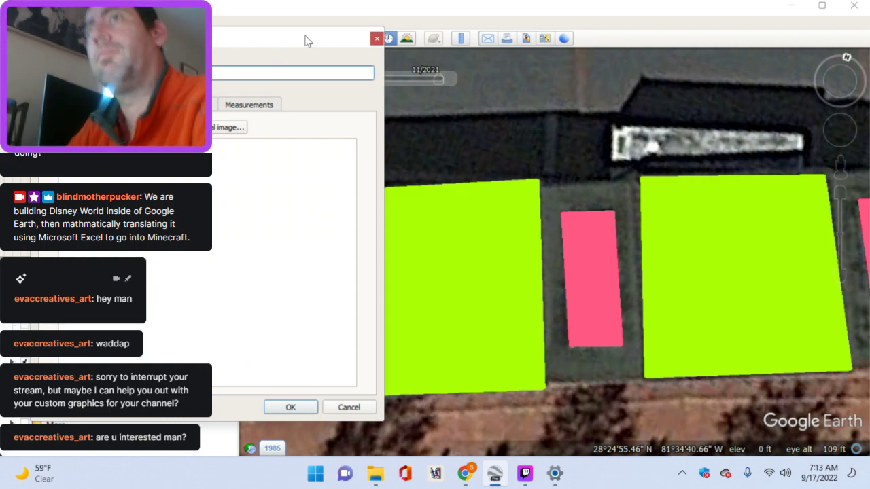
{"action": "left_click", "coordinate": [540, 188]}
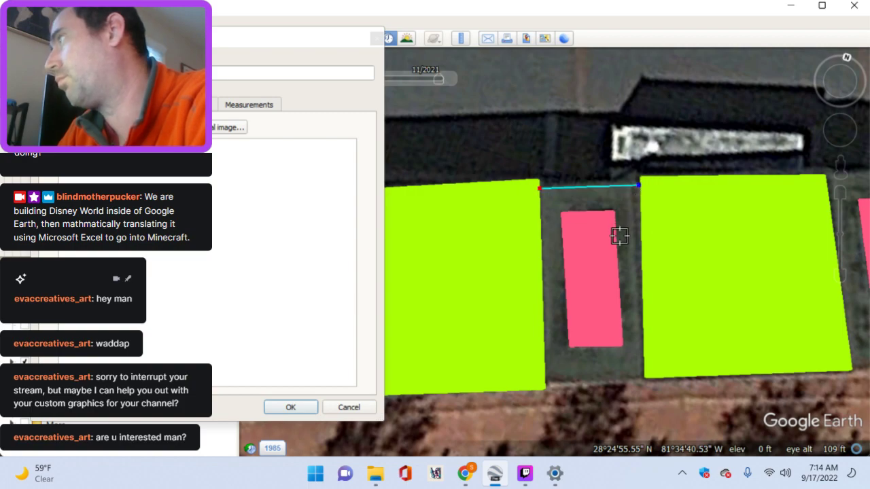
{"action": "left_click", "coordinate": [643, 372]}
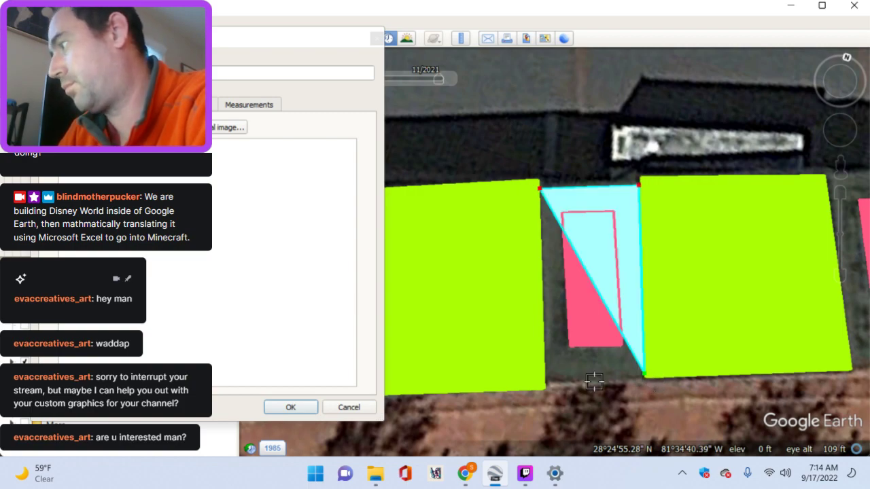
{"action": "left_click", "coordinate": [545, 373]}
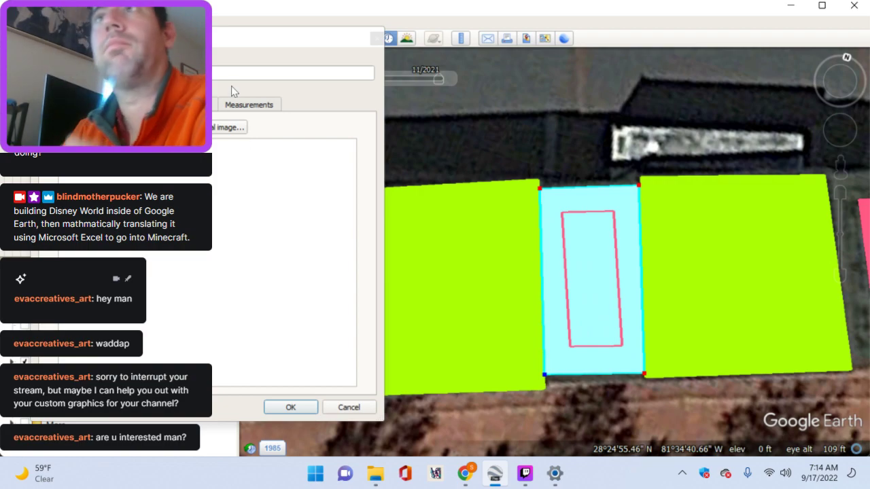
{"action": "left_click", "coordinate": [299, 410]}
Step: Review the Skylight AC entries and the AC polygon entries in the saved places list
{"action": "left_click_drag", "start_coordinate": [606, 352], "coordinate": [466, 339]}
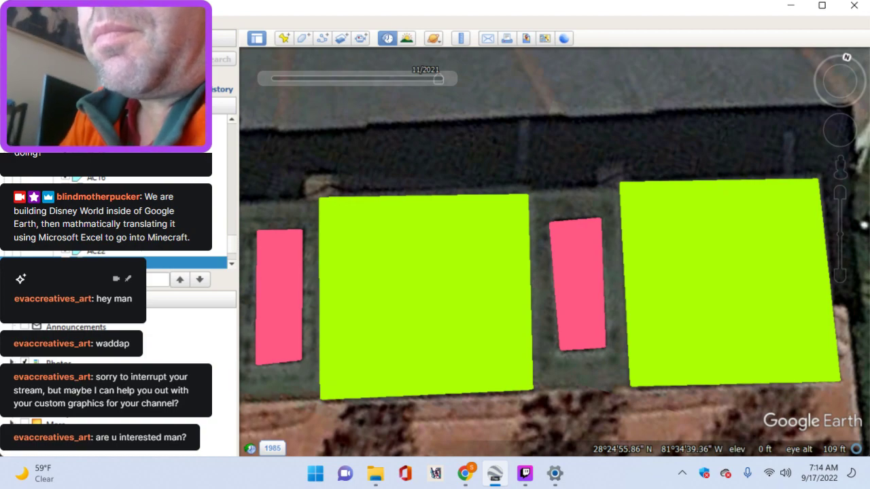
{"action": "left_click", "coordinate": [231, 120]}
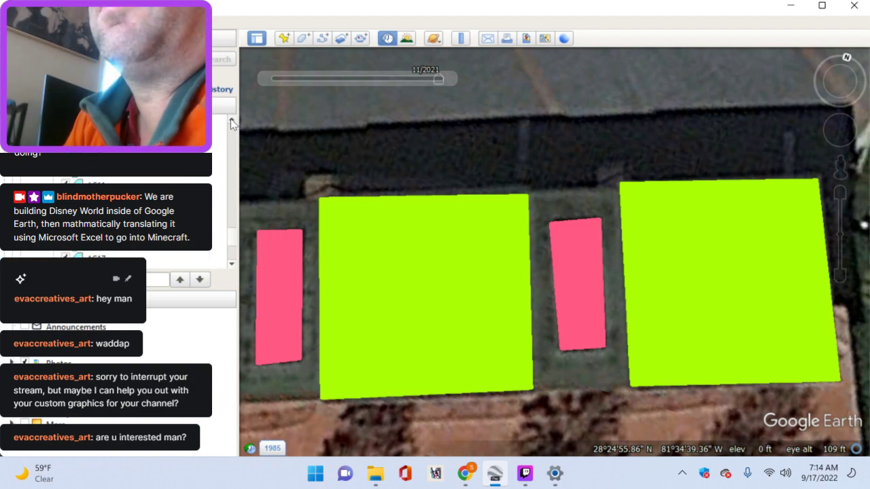
{"action": "double_click", "coordinate": [232, 123]}
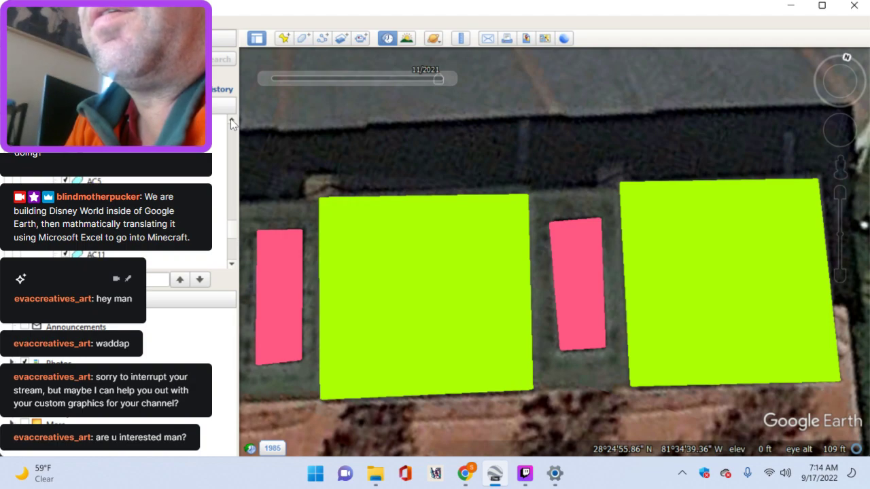
{"action": "double_click", "coordinate": [232, 122]}
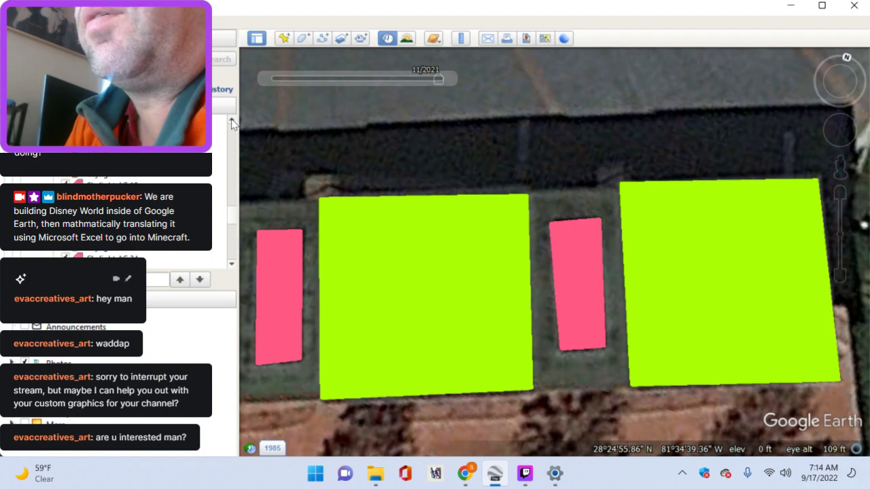
{"action": "double_click", "coordinate": [232, 123]}
{"action": "left_click", "coordinate": [232, 122]}
{"action": "left_click", "coordinate": [232, 123]}
{"action": "left_click", "coordinate": [232, 122]}
{"action": "left_click", "coordinate": [232, 122]}
{"action": "left_click", "coordinate": [232, 123]}
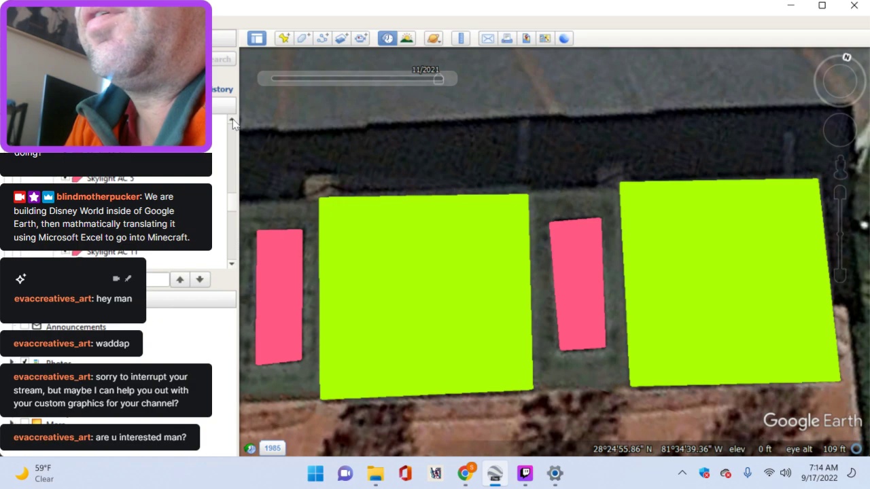
{"action": "double_click", "coordinate": [232, 264]}
{"action": "left_click", "coordinate": [233, 264]}
{"action": "double_click", "coordinate": [232, 264]}
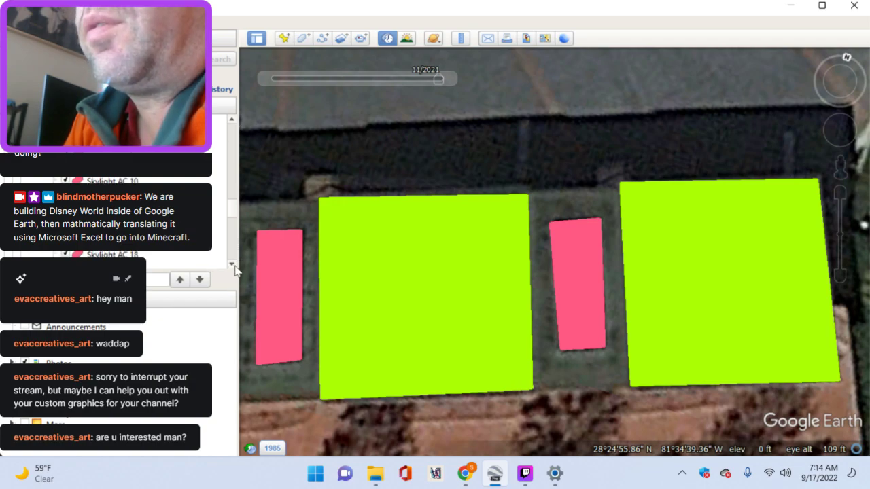
{"action": "left_click", "coordinate": [233, 265]}
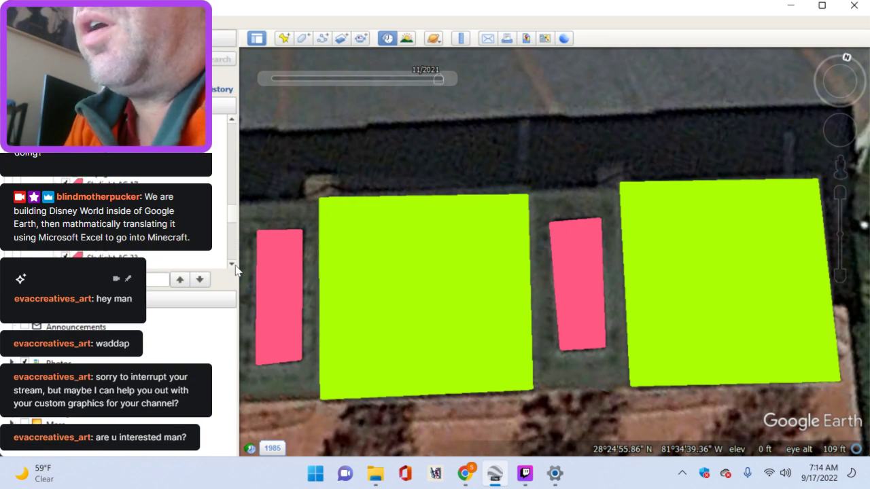
{"action": "left_click", "coordinate": [234, 265]}
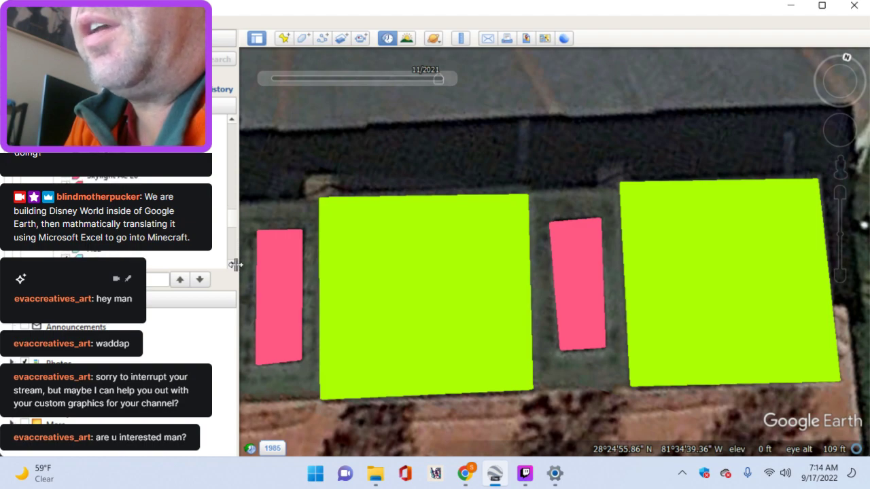
{"action": "left_click_drag", "start_coordinate": [236, 265], "coordinate": [237, 270]}
{"action": "left_click", "coordinate": [234, 265]}
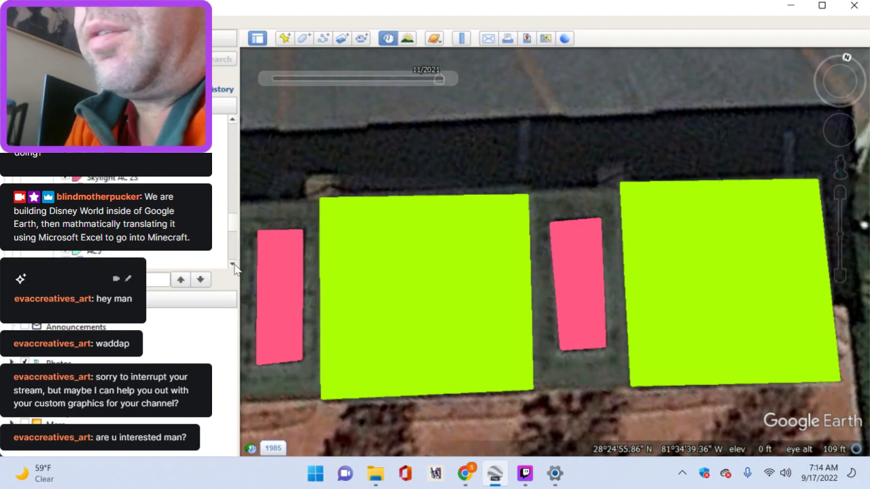
{"action": "left_click", "coordinate": [233, 266]}
{"action": "left_click", "coordinate": [233, 265]}
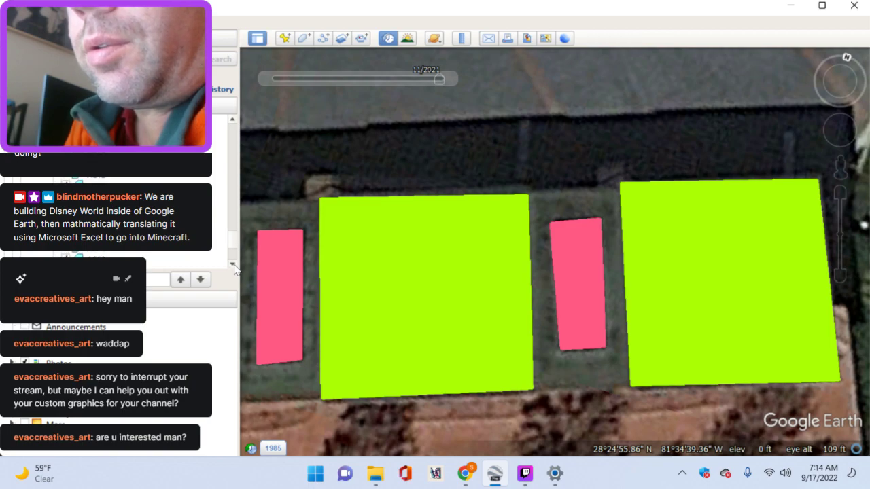
{"action": "left_click", "coordinate": [233, 265]}
{"action": "left_click", "coordinate": [234, 265]}
{"action": "left_click", "coordinate": [233, 265]}
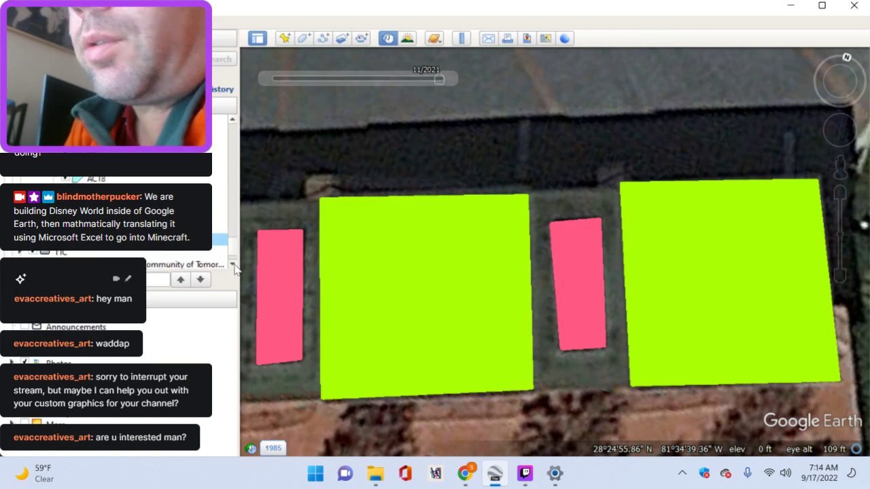
Step: Draw and save four-corner cyan polygon AC24 over the gap between the southern row's sixth and seventh green roofs
{"action": "left_click_drag", "start_coordinate": [440, 215], "coordinate": [524, 190]}
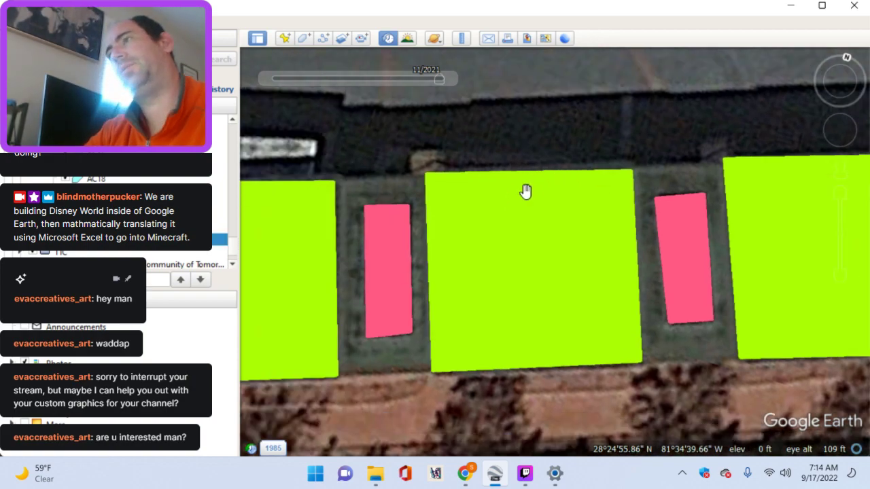
{"action": "left_click_drag", "start_coordinate": [511, 115], "coordinate": [538, 113]}
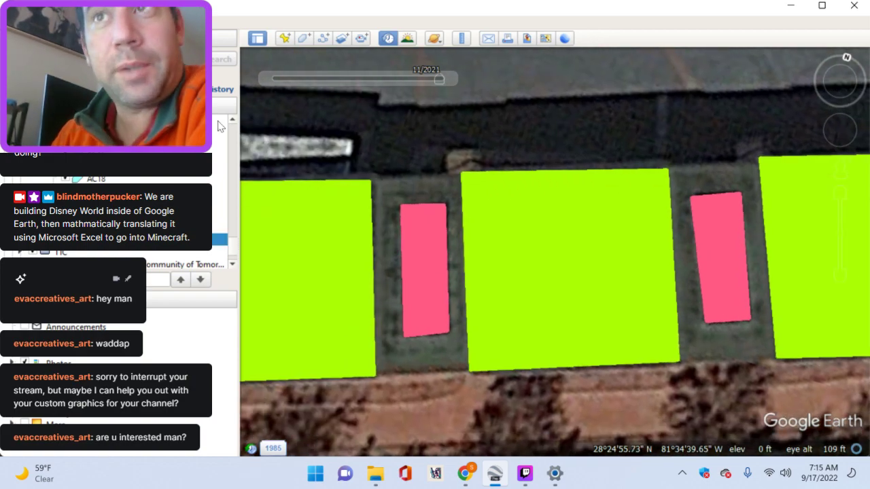
{"action": "left_click", "coordinate": [304, 38]}
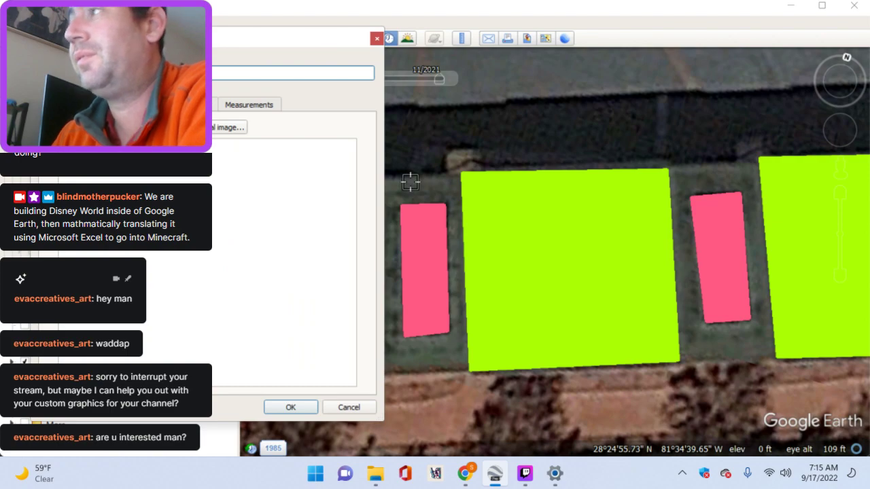
{"action": "left_click_drag", "start_coordinate": [235, 44], "coordinate": [158, 44]}
{"action": "left_click", "coordinate": [371, 179]}
{"action": "left_click", "coordinate": [460, 174]}
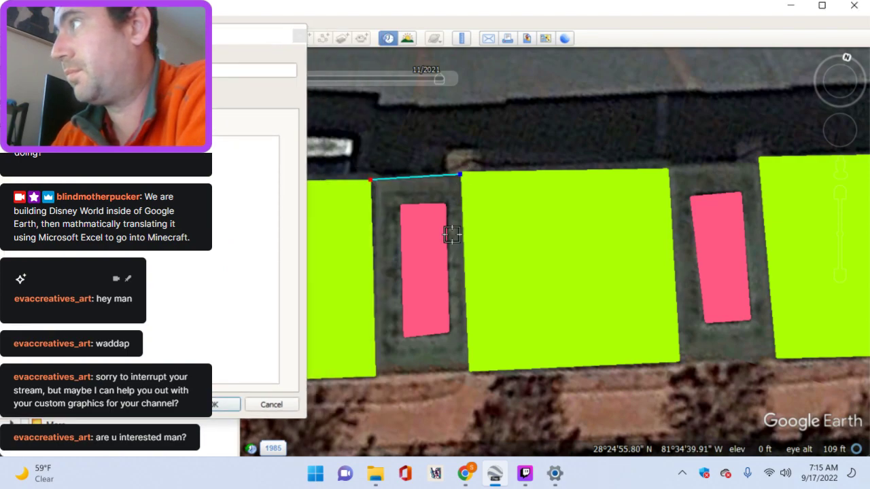
{"action": "left_click", "coordinate": [466, 363]}
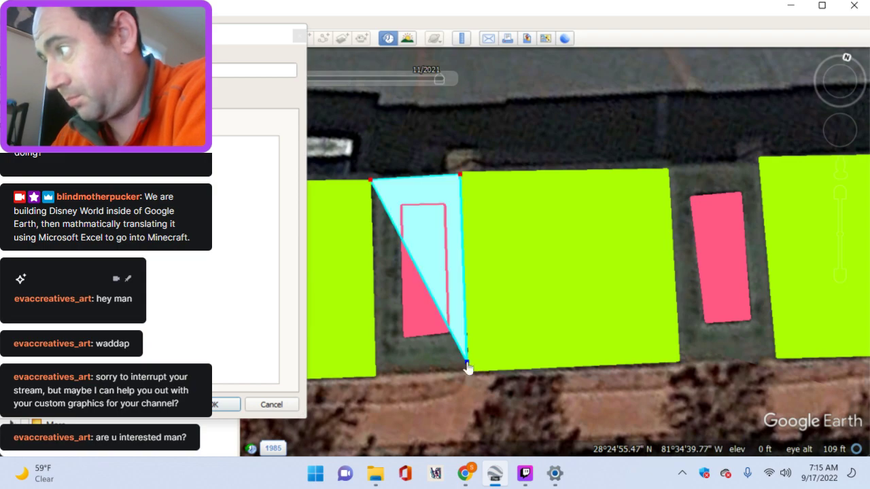
{"action": "left_click", "coordinate": [375, 364]}
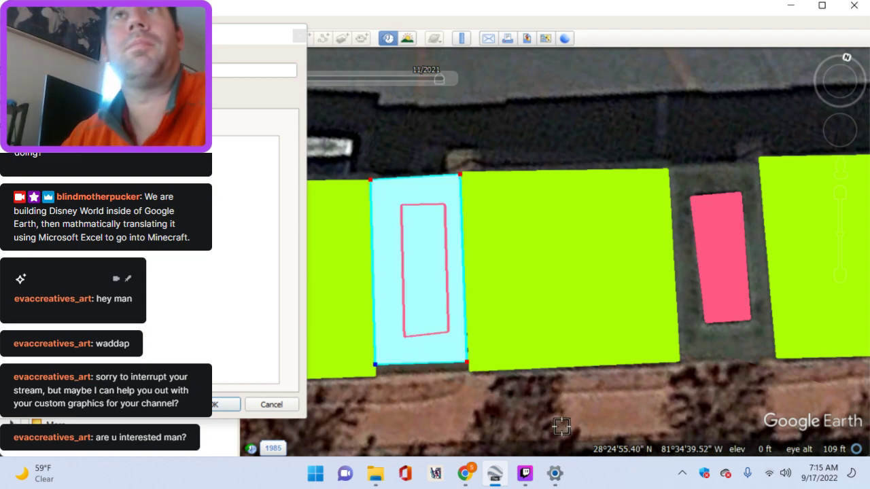
{"action": "key", "text": "Left"}
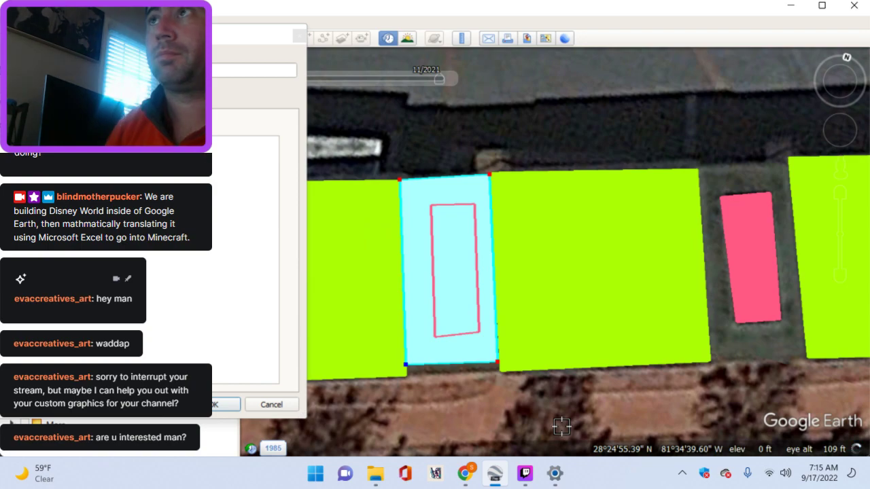
{"action": "left_click", "coordinate": [255, 70]}
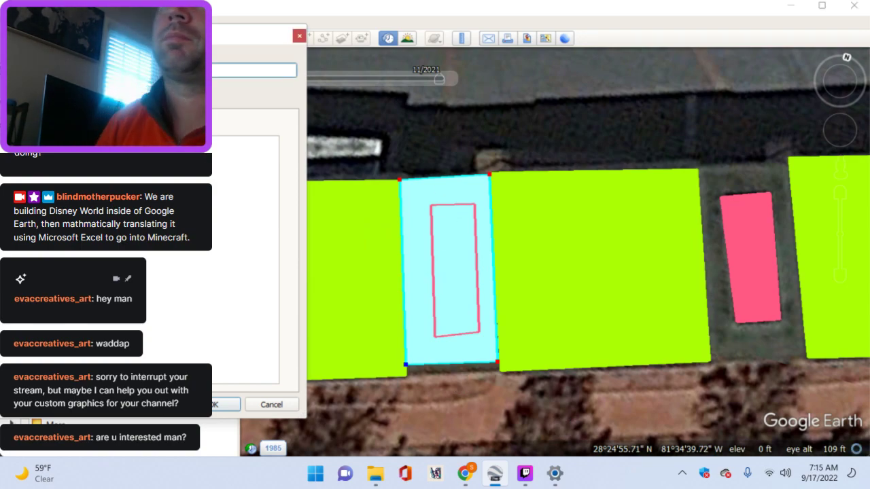
{"action": "key", "text": "Return"}
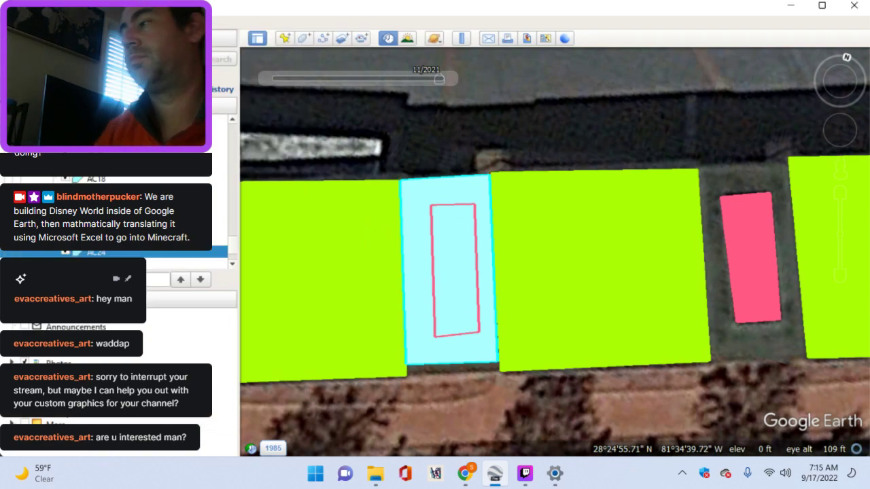
Step: Draw and save the southern row's last four-corner AC polygon over the gap between the seventh and eighth green roofs
{"action": "left_click_drag", "start_coordinate": [691, 305], "coordinate": [542, 328]}
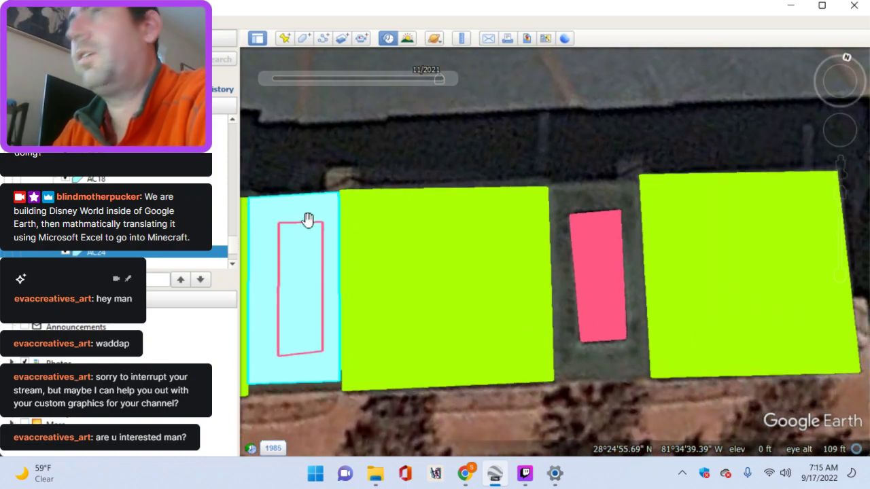
{"action": "key", "text": "ctrl+shift+g"}
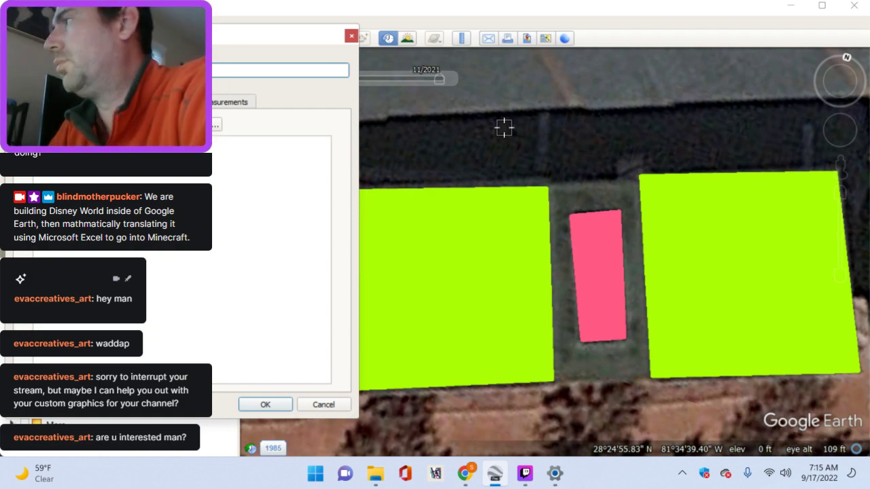
{"action": "left_click", "coordinate": [547, 189]}
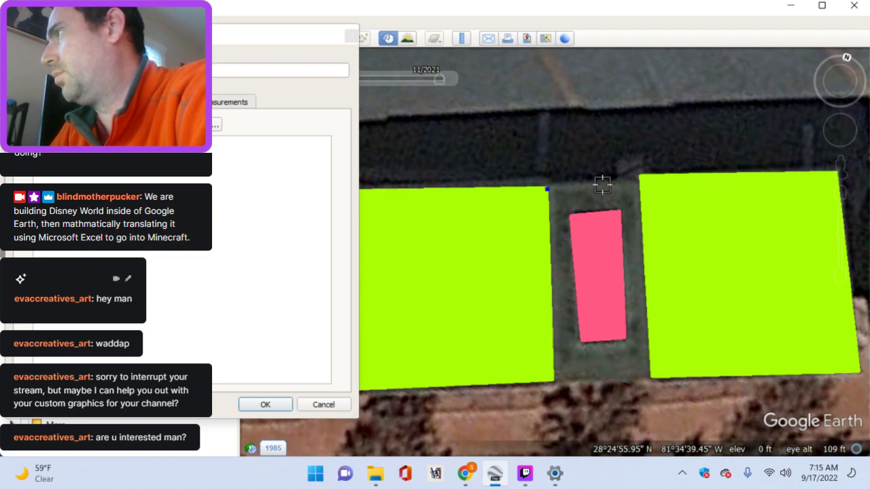
{"action": "left_click", "coordinate": [639, 183]}
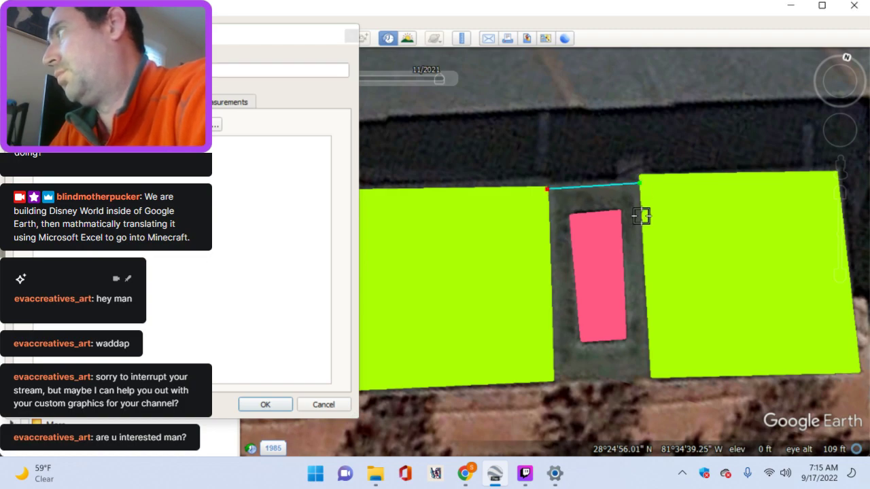
{"action": "left_click", "coordinate": [649, 367]}
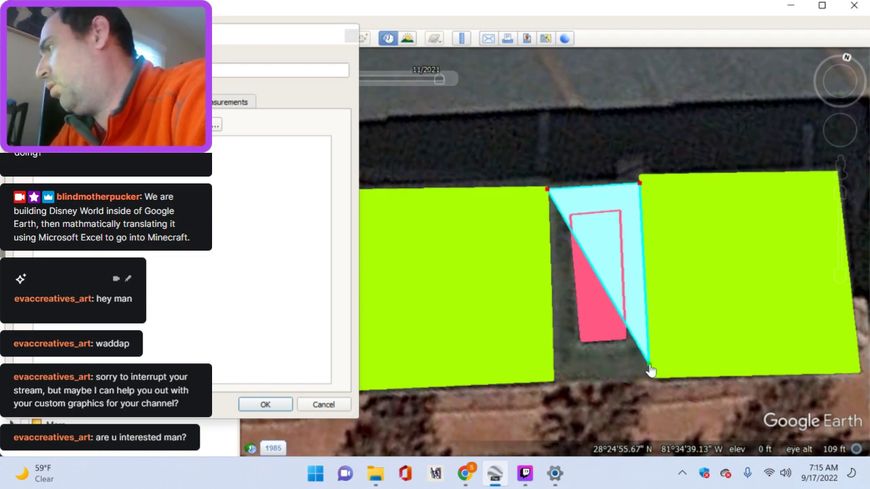
{"action": "left_click", "coordinate": [554, 371]}
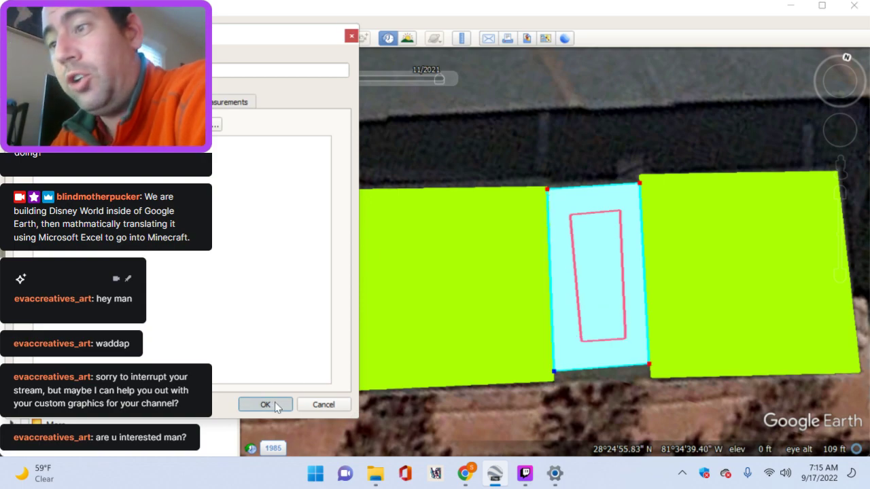
{"action": "left_click", "coordinate": [278, 404]}
Step: Review the four bus stop roof rows with their AC connectors, plus the surrounding lagoon, monorail line and Contemporary Resort area
{"action": "scroll", "coordinate": [625, 181], "scroll_direction": "down", "scroll_amount": 5}
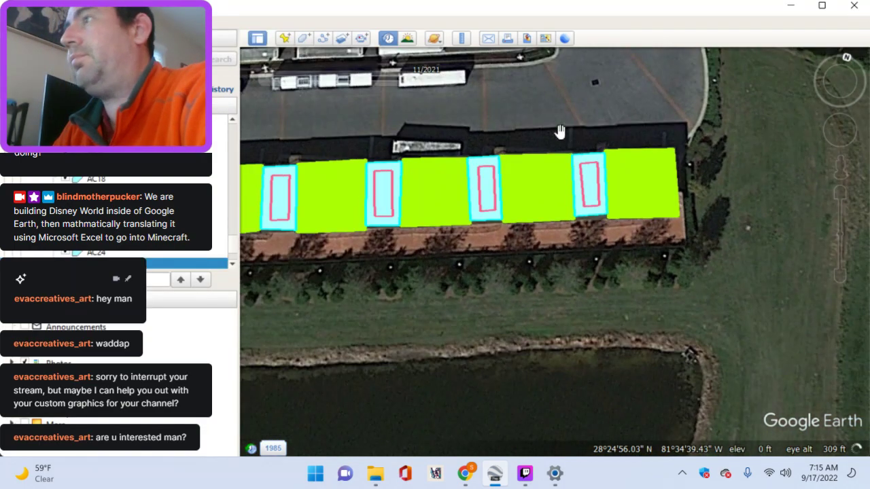
{"action": "left_click_drag", "start_coordinate": [559, 132], "coordinate": [689, 205]}
{"action": "scroll", "coordinate": [567, 202], "scroll_direction": "down", "scroll_amount": 5}
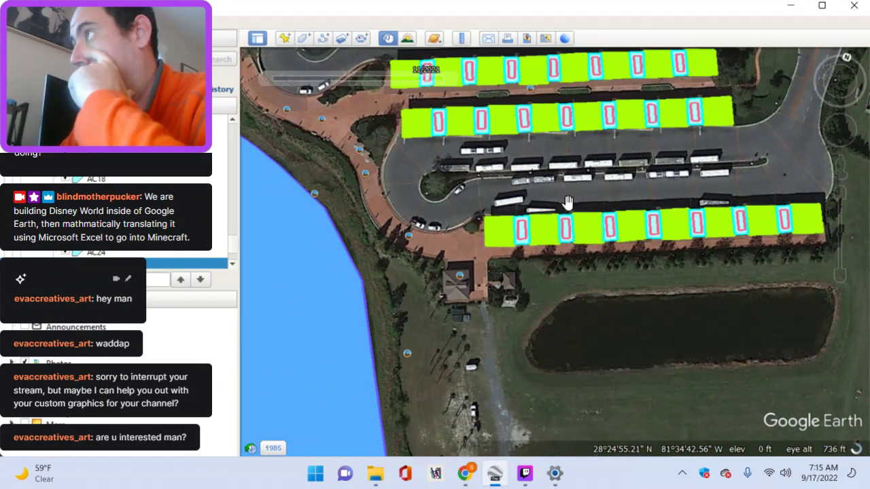
{"action": "scroll", "coordinate": [567, 203], "scroll_direction": "down", "scroll_amount": 3}
{"action": "left_click_drag", "start_coordinate": [568, 203], "coordinate": [568, 246]}
{"action": "scroll", "coordinate": [568, 246], "scroll_direction": "down", "scroll_amount": 2}
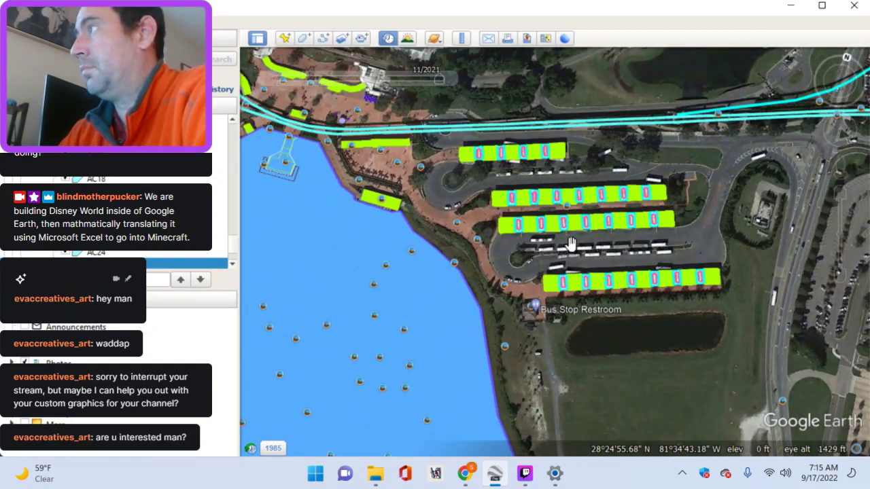
{"action": "scroll", "coordinate": [571, 241], "scroll_direction": "down", "scroll_amount": 5}
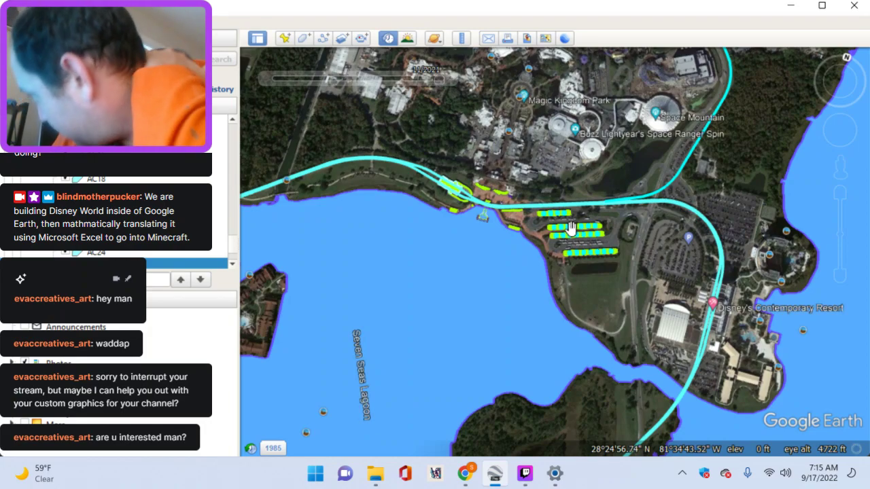
{"action": "left_click_drag", "start_coordinate": [640, 248], "coordinate": [457, 226]}
{"action": "left_click_drag", "start_coordinate": [540, 244], "coordinate": [711, 219]}
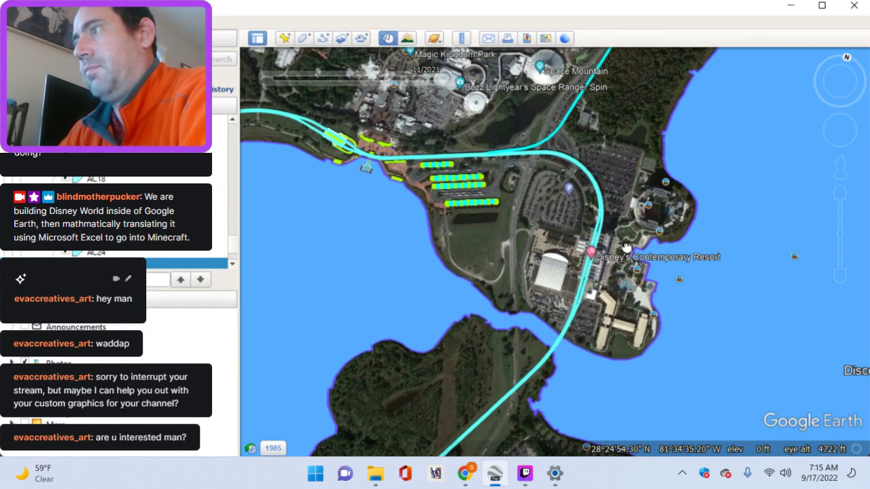
{"action": "left_click_drag", "start_coordinate": [496, 172], "coordinate": [659, 262]}
{"action": "scroll", "coordinate": [659, 262], "scroll_direction": "down", "scroll_amount": 2}
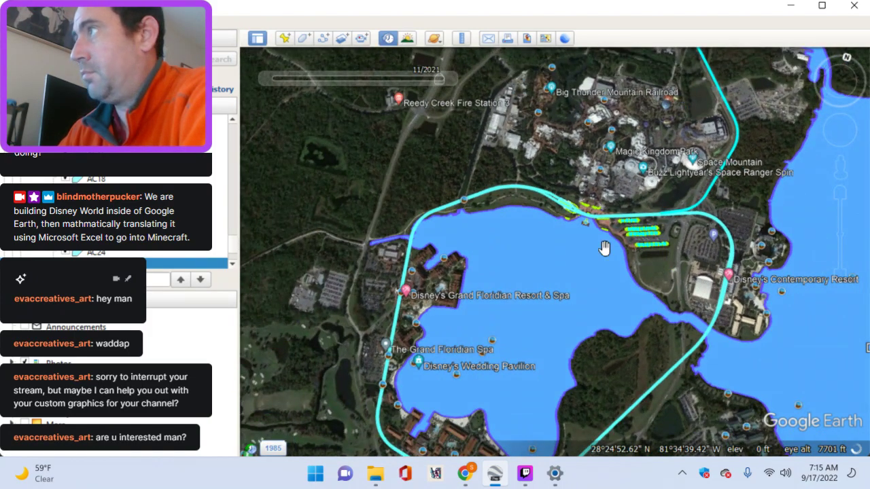
Step: Examine the backstage area north of Magic Kingdom, including the parking lots and buildings around Disney University and the traced monorail line's end
{"action": "left_click_drag", "start_coordinate": [518, 267], "coordinate": [399, 305]}
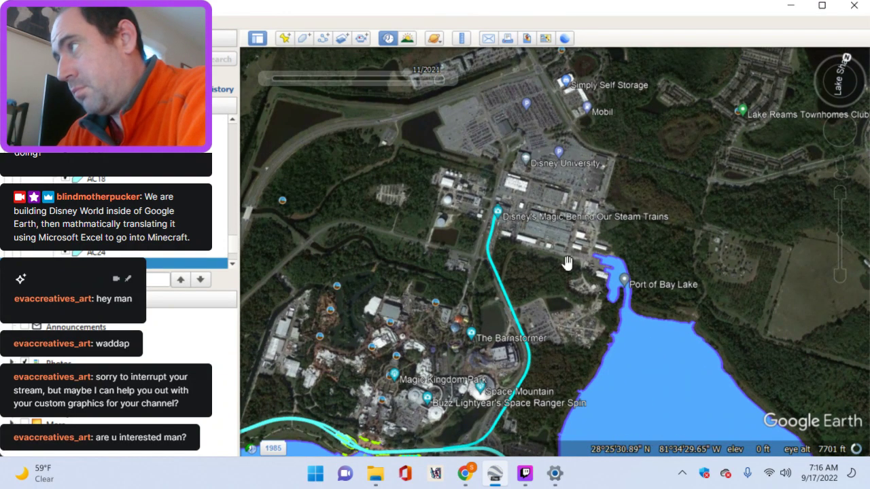
{"action": "left_click_drag", "start_coordinate": [568, 263], "coordinate": [557, 307]}
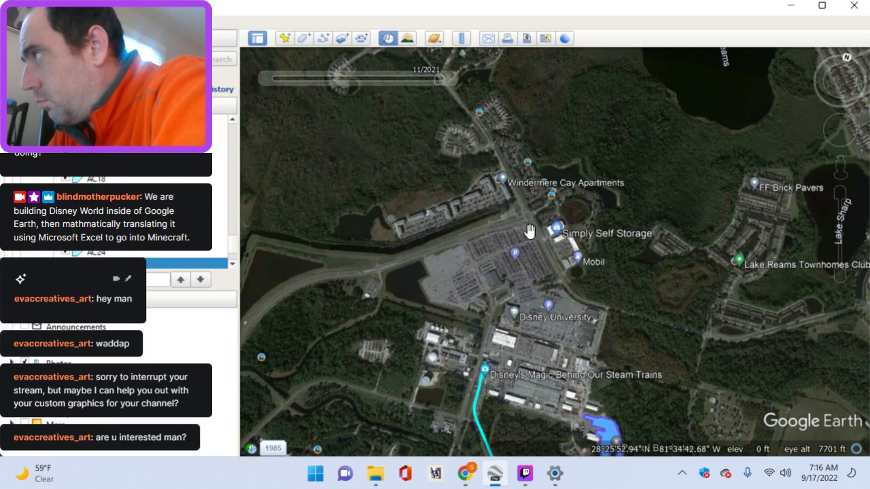
{"action": "scroll", "coordinate": [499, 252], "scroll_direction": "up", "scroll_amount": 5}
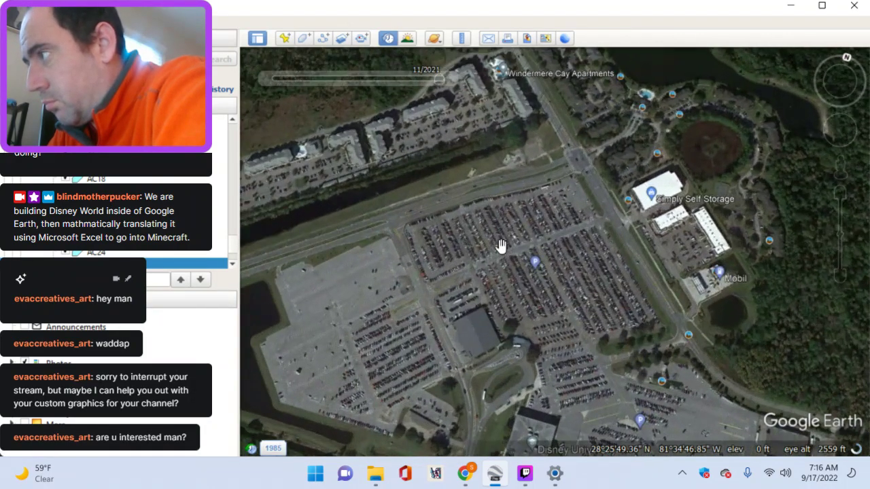
{"action": "left_click_drag", "start_coordinate": [499, 246], "coordinate": [517, 175]}
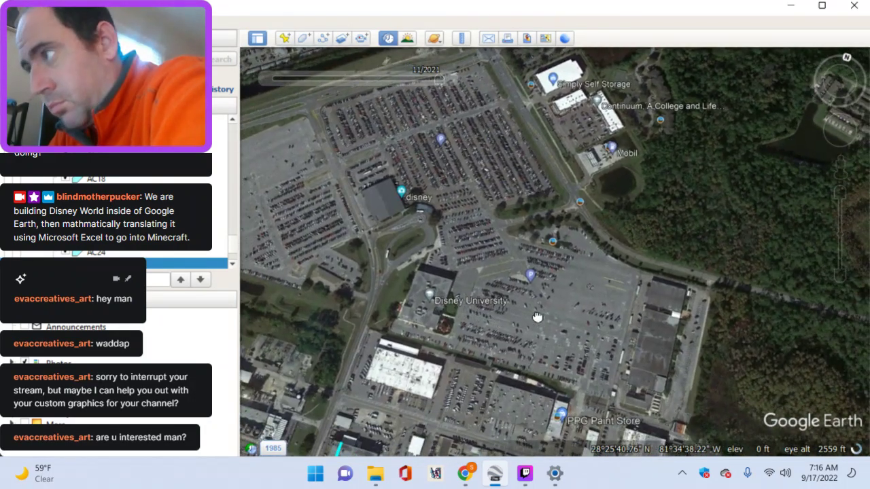
{"action": "left_click_drag", "start_coordinate": [537, 318], "coordinate": [590, 292]}
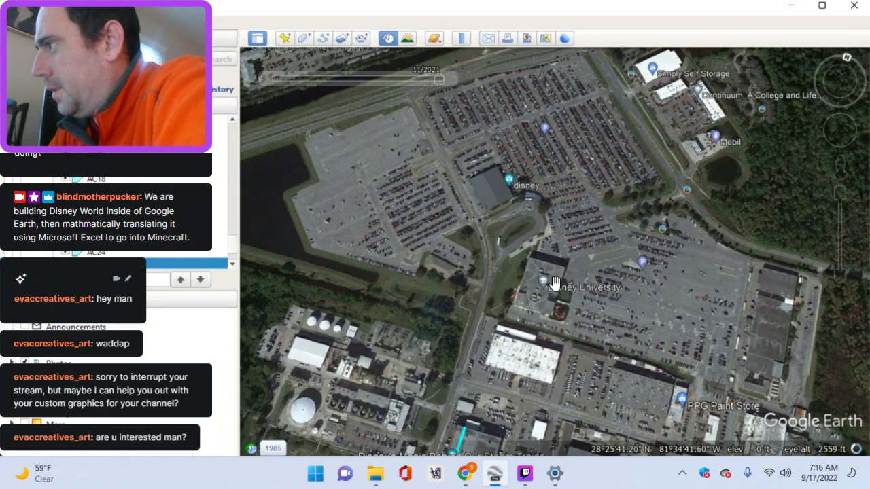
{"action": "left_click_drag", "start_coordinate": [508, 243], "coordinate": [628, 341]}
{"action": "left_click_drag", "start_coordinate": [546, 322], "coordinate": [495, 262]}
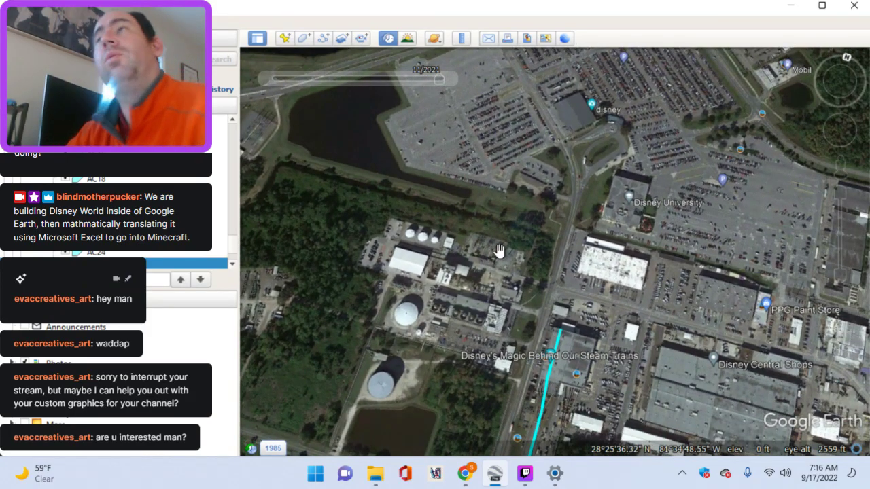
Step: Switch to the Twitch streaming app to view the stream chat
{"action": "left_click", "coordinate": [525, 474]}
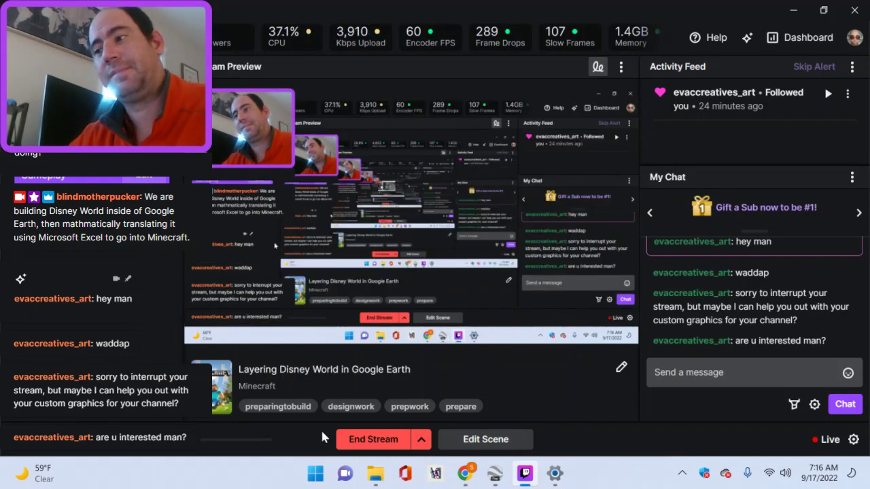